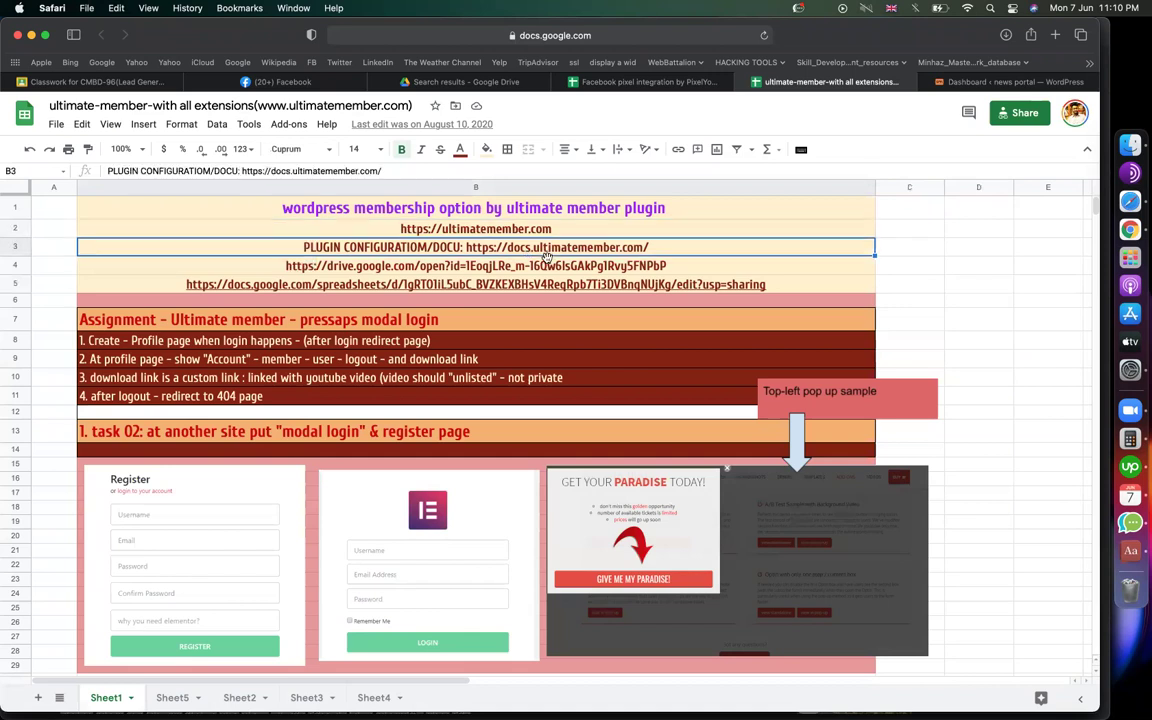
Check the Google Drive link in cell B4, then search 'developerszone.net ultimate member' and open the top result
left_click(415, 286)
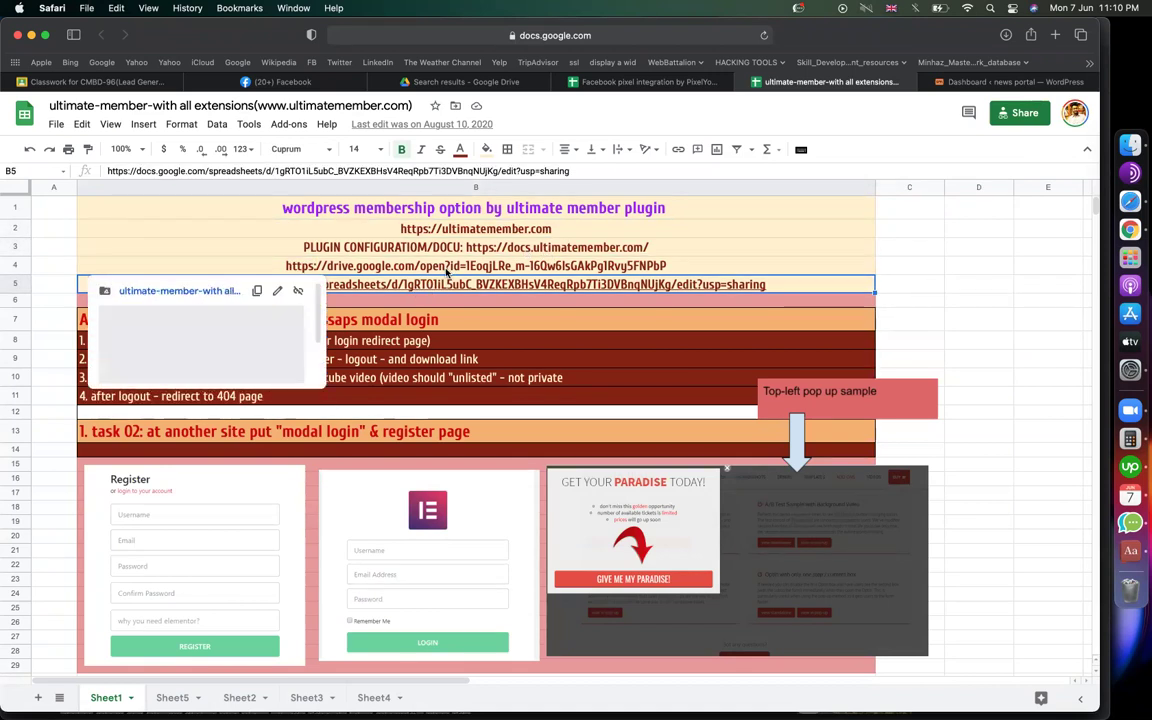
left_click(447, 270)
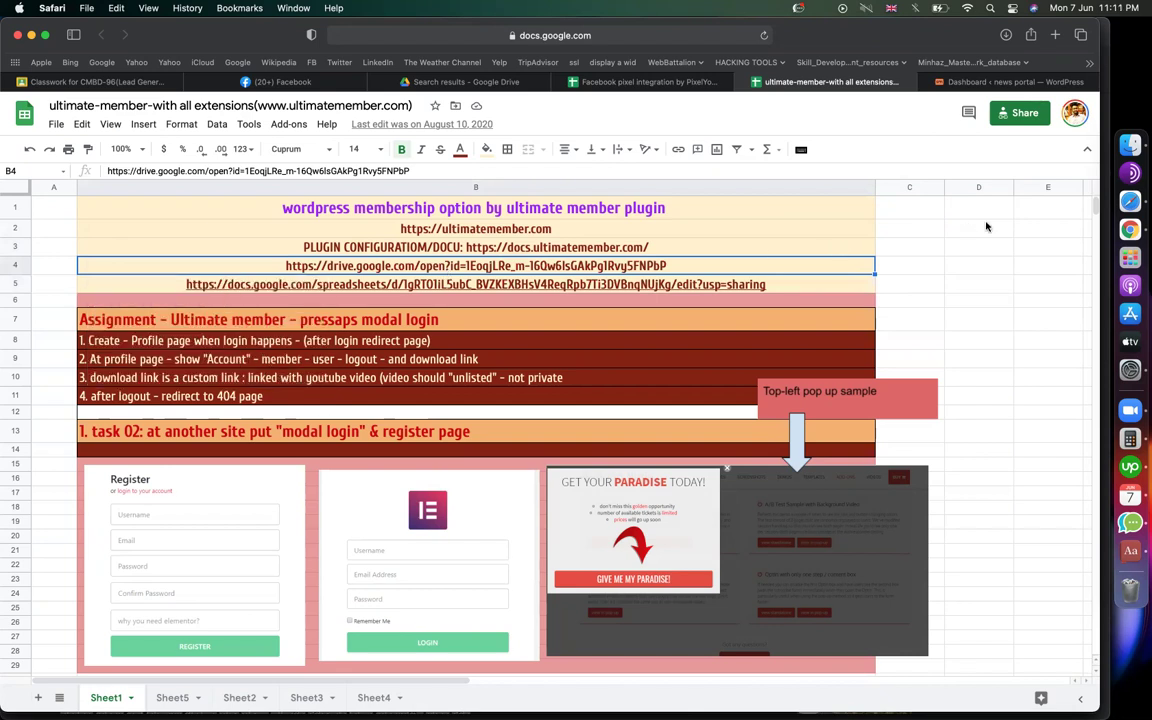
left_click(1056, 35)
type("developerszone.net")
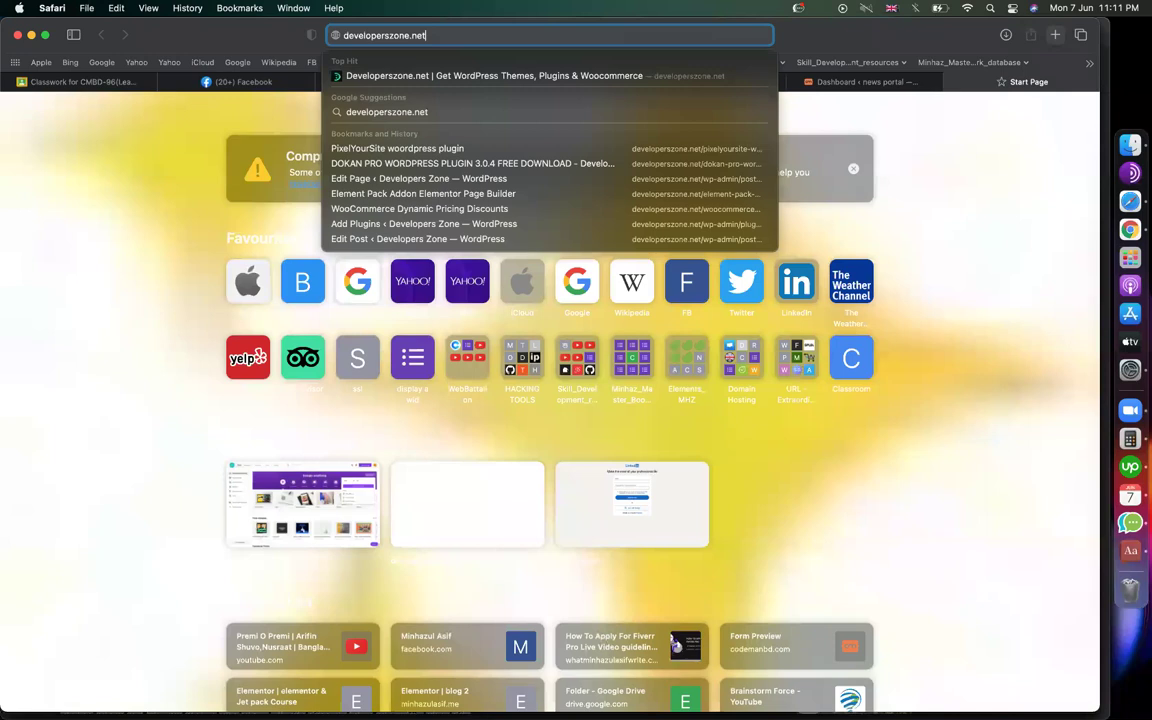
type(" ultimate member")
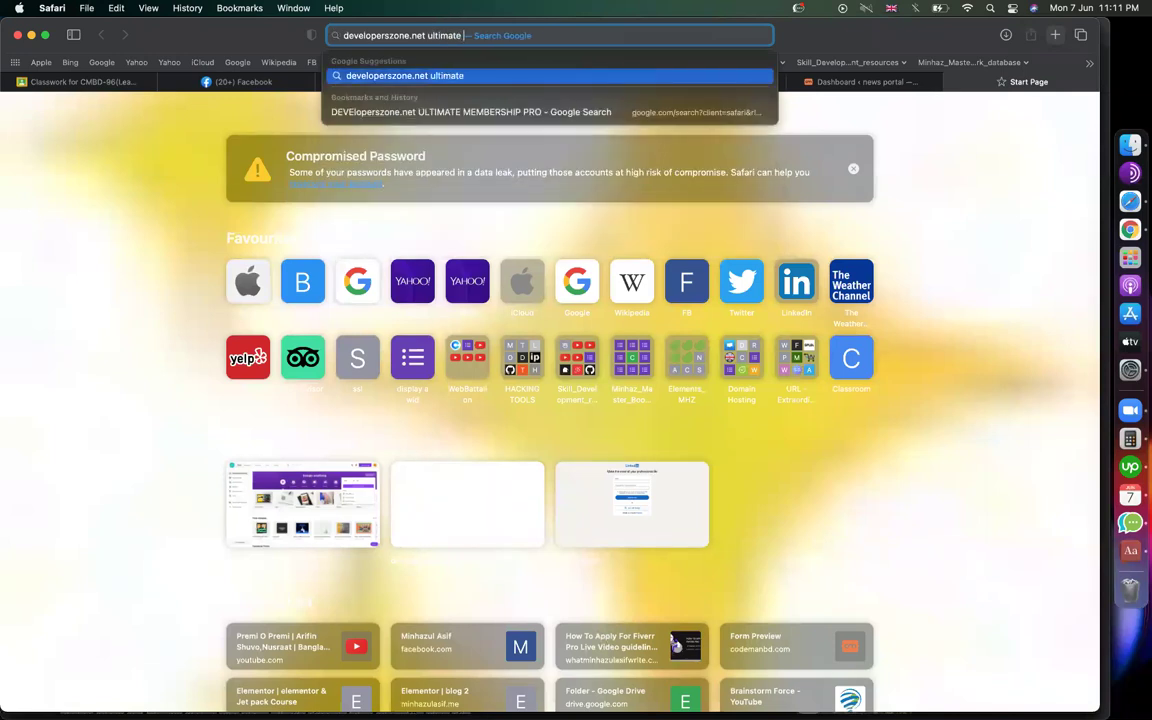
key("Return")
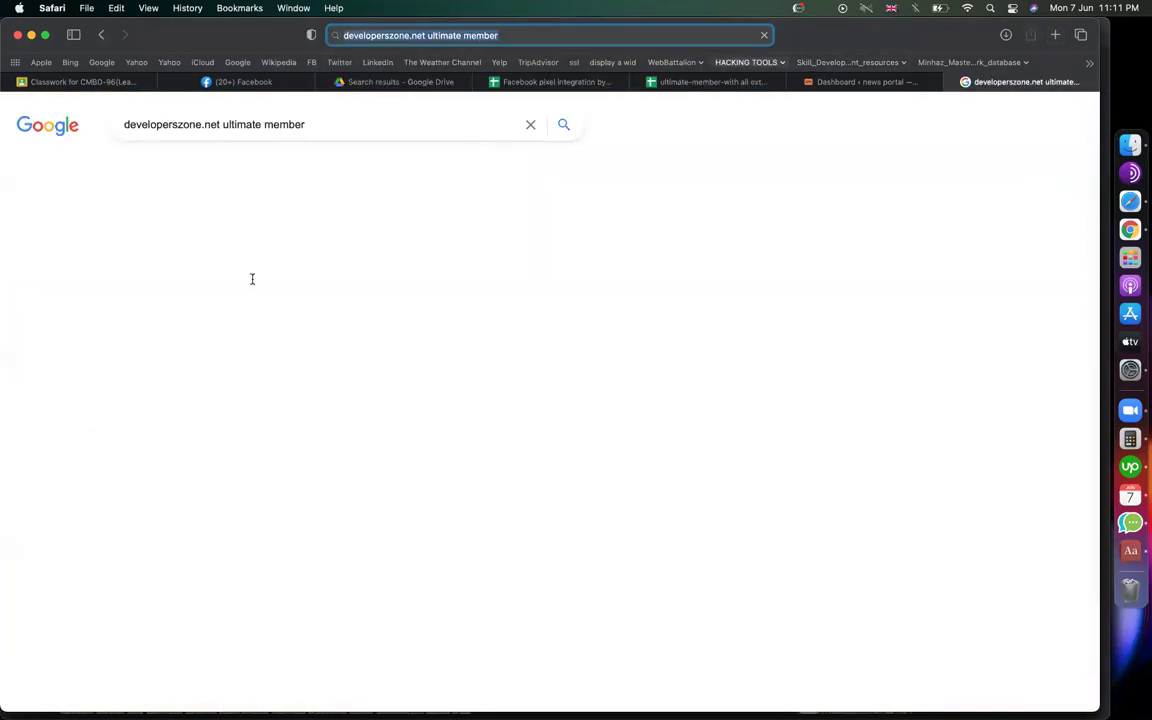
left_click(215, 241)
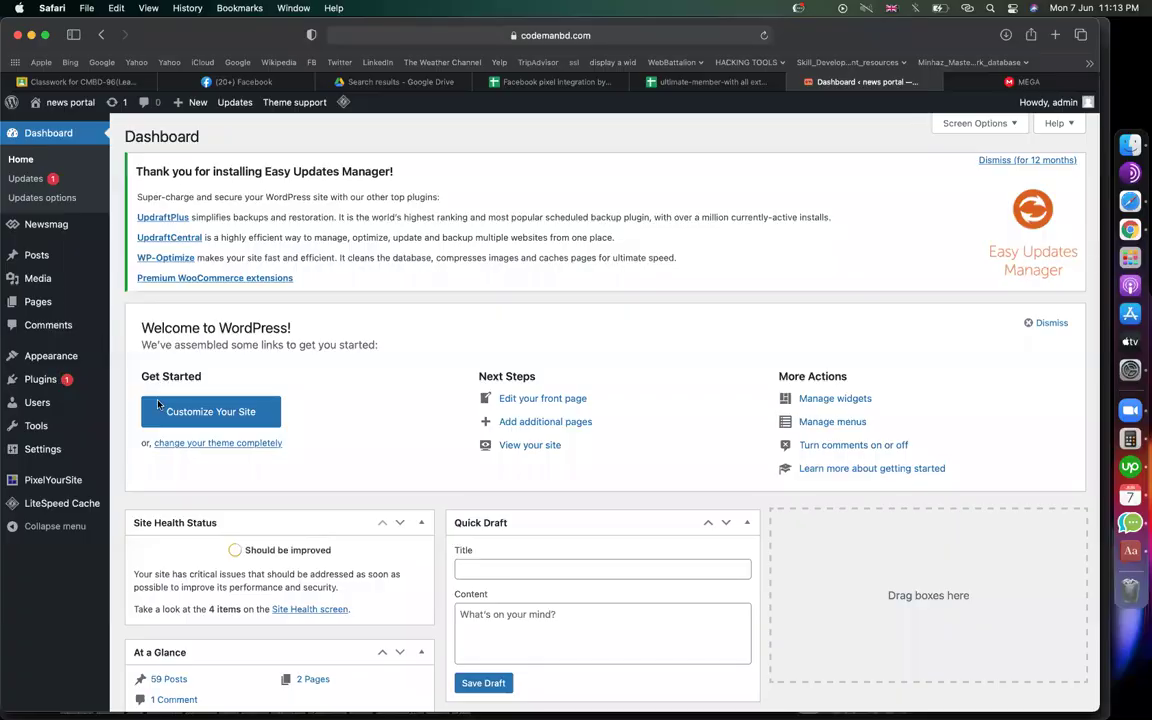
Choose Downloads/ultimate-member.zip as the file on the Add Plugins upload form
left_click(158, 403)
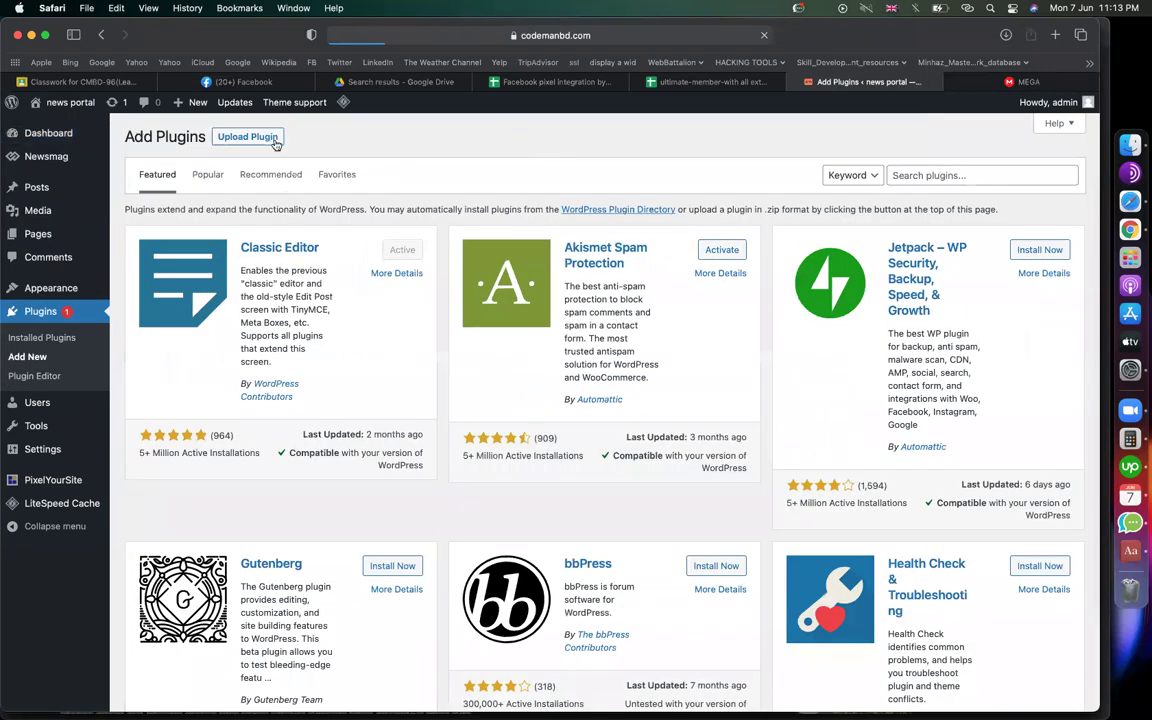
left_click(248, 137)
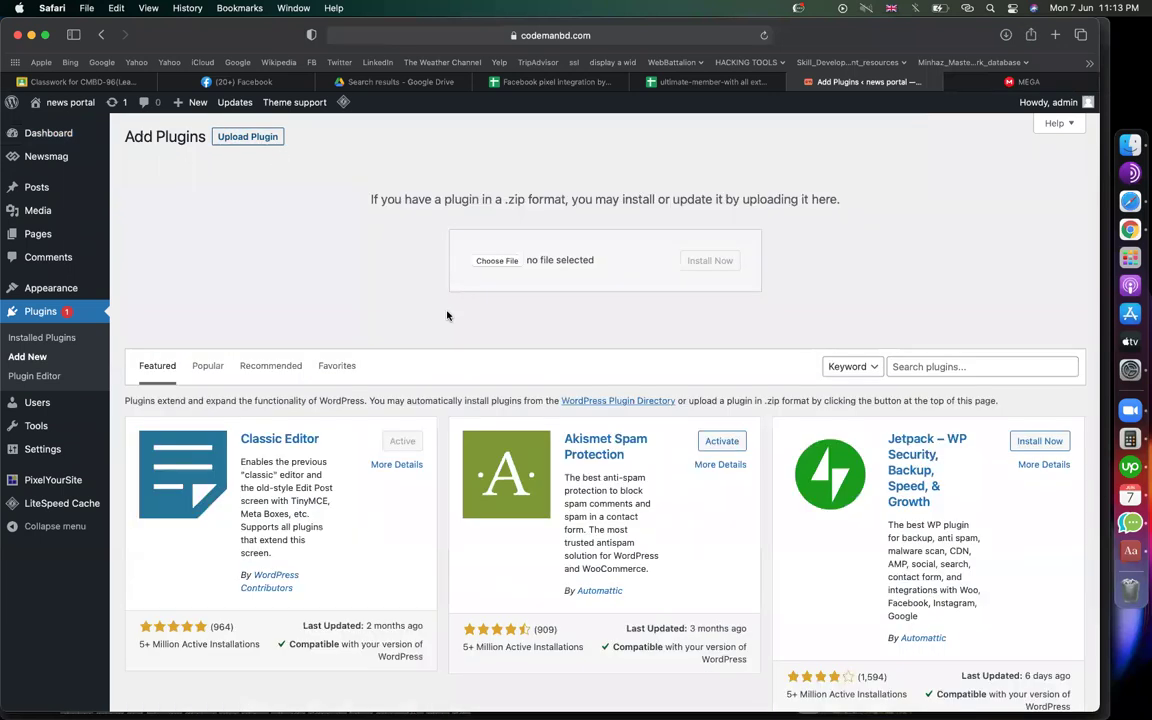
left_click(497, 260)
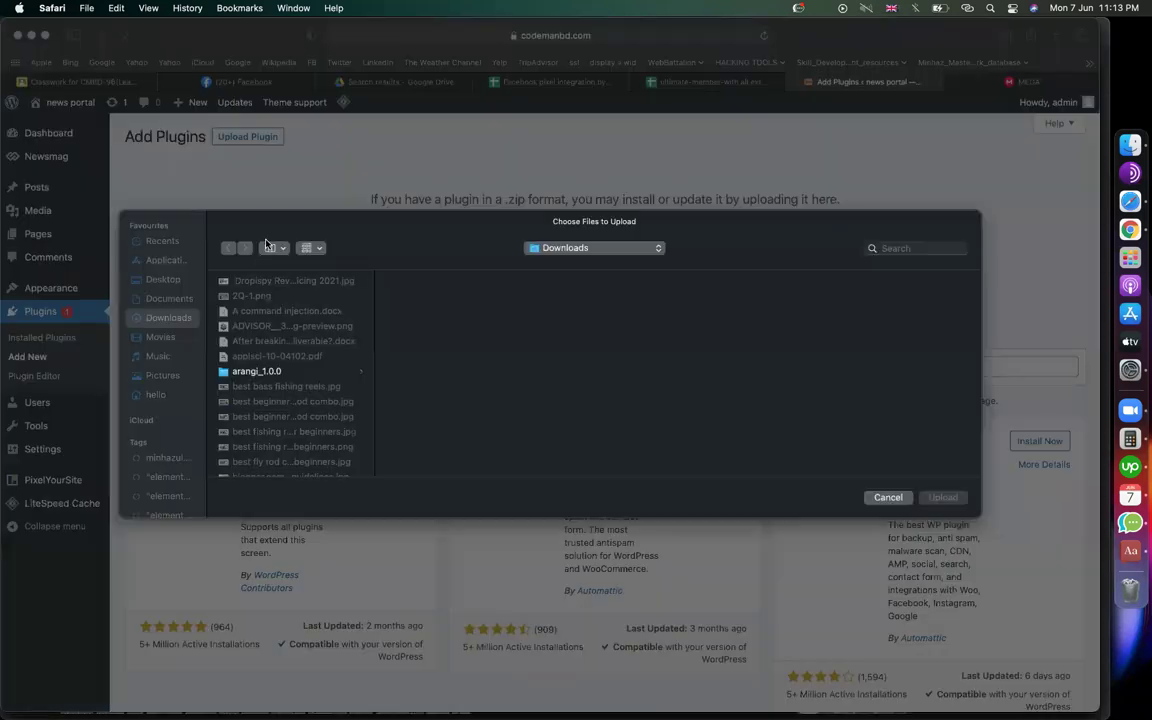
left_click(161, 243)
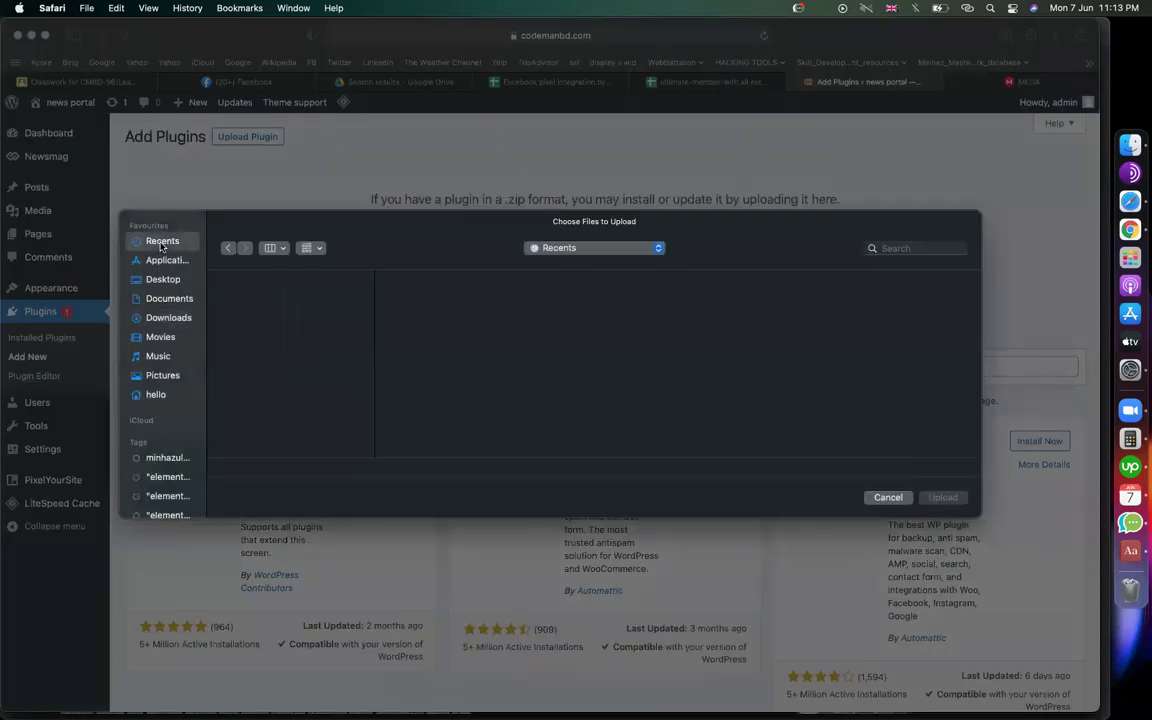
left_click(165, 320)
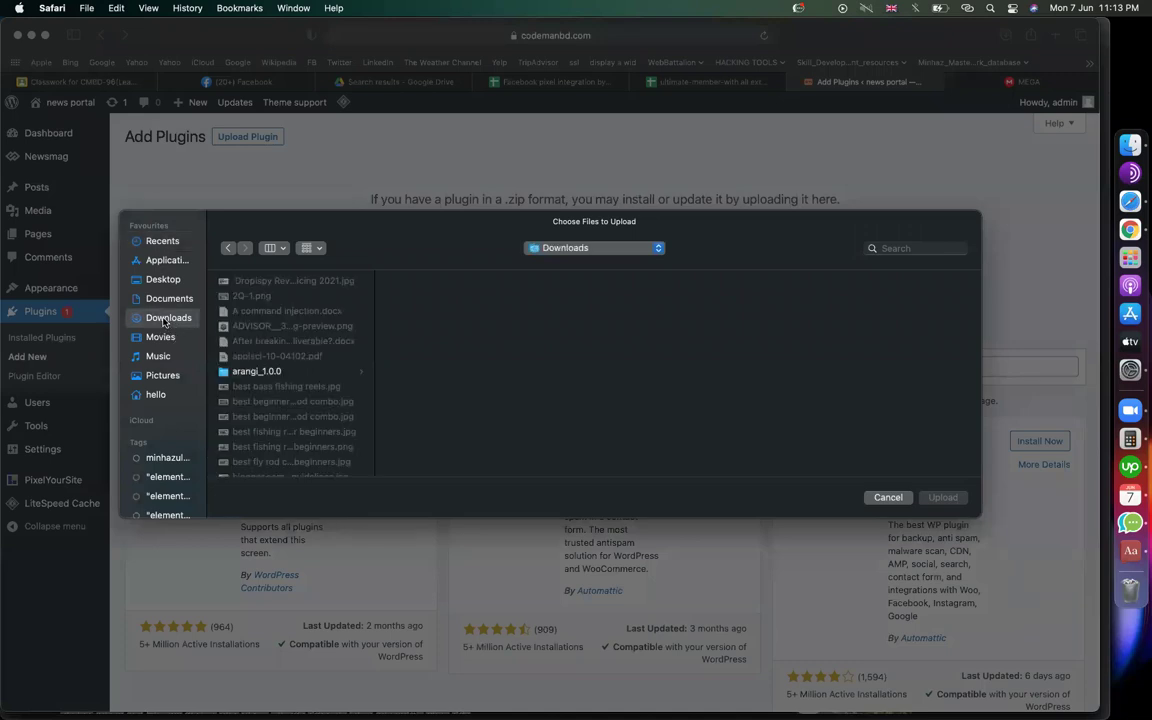
key("u")
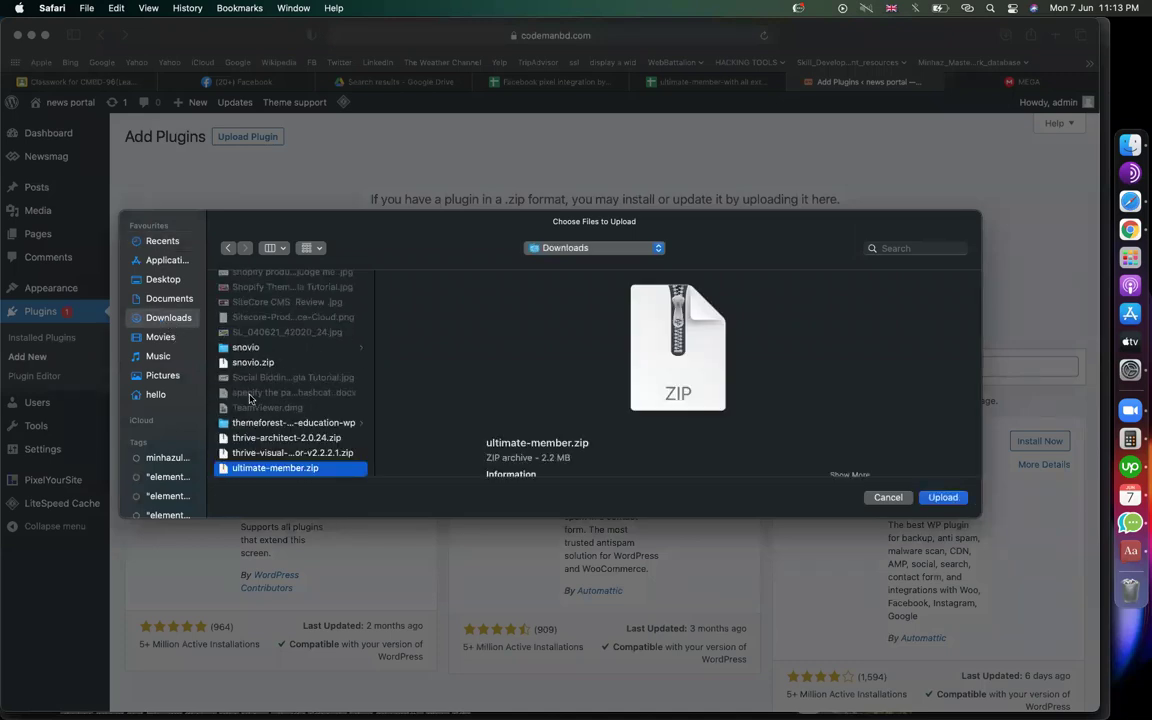
key("Return")
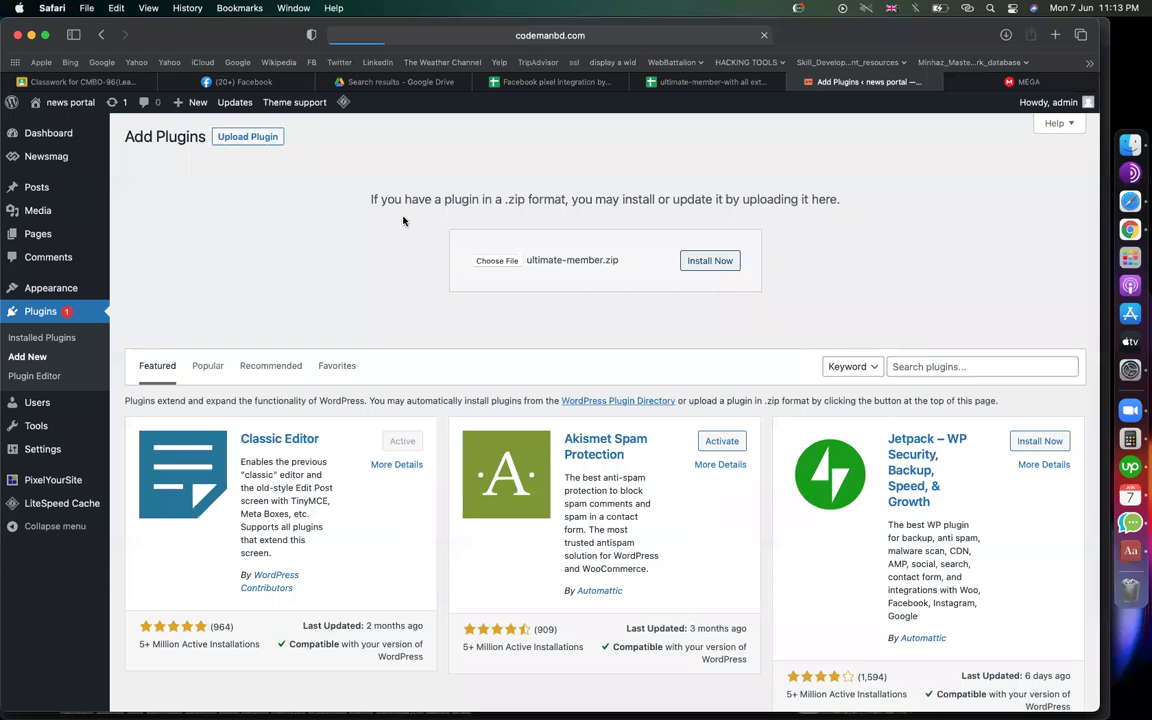
left_click(991, 88)
left_click(822, 81)
Browse the notes sheet's menu screenshot and setup rows, then return to the Add Plugins tab
left_click(650, 82)
left_click(931, 303)
scroll(627, 449, "down", 10)
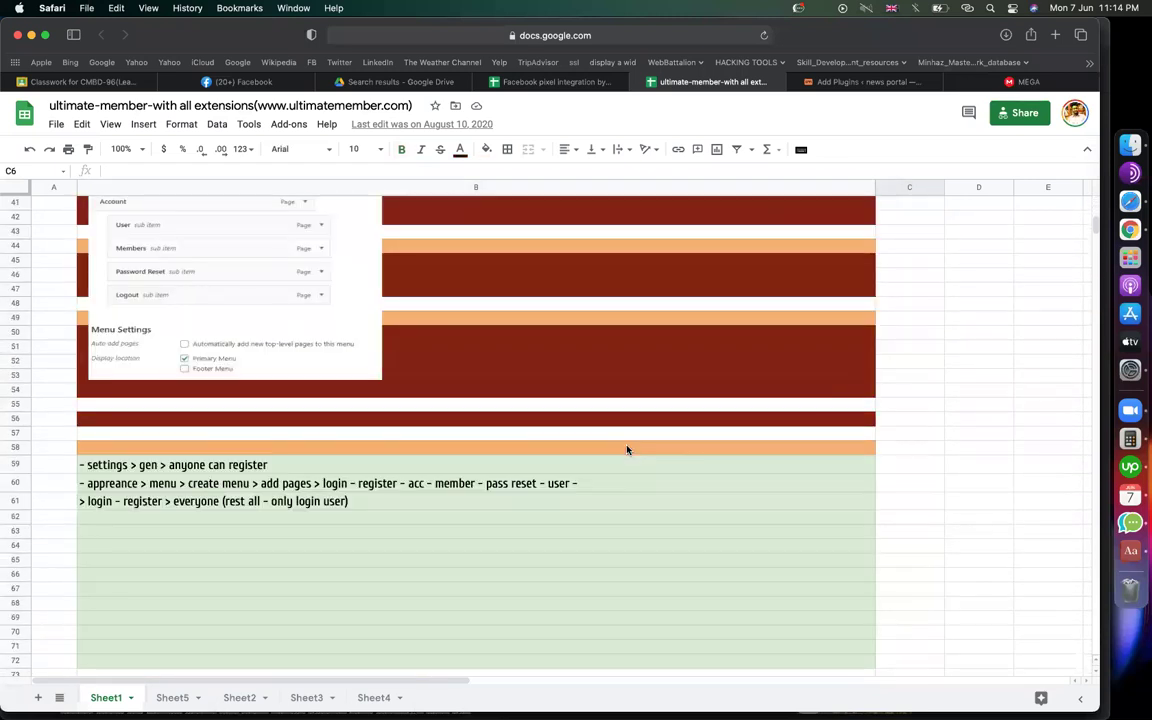
scroll(627, 449, "up", 5)
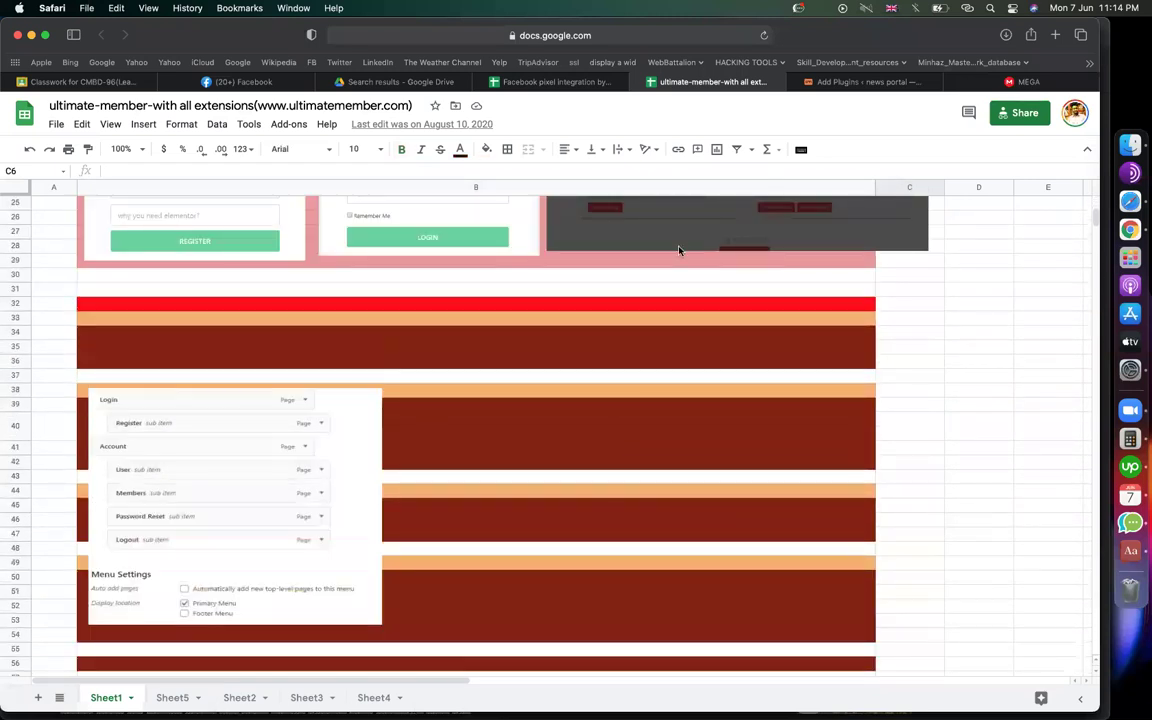
scroll(576, 470, "down", 6)
scroll(575, 470, "down", 6)
scroll(573, 468, "up", 12)
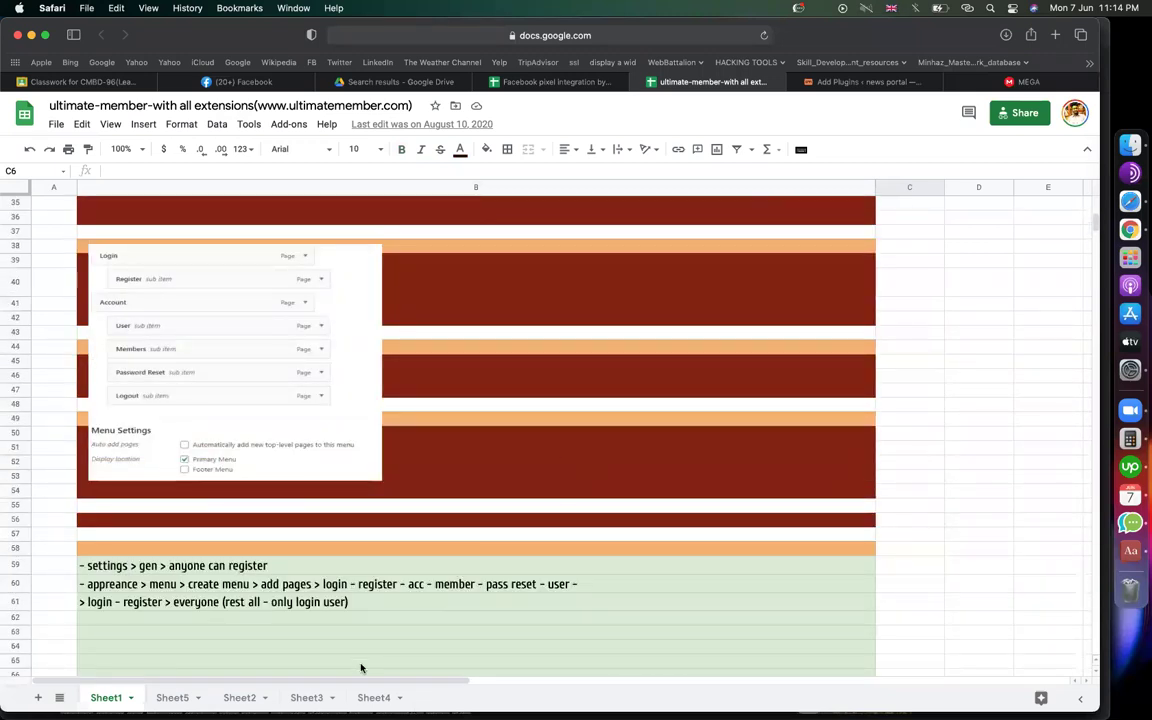
left_click(855, 82)
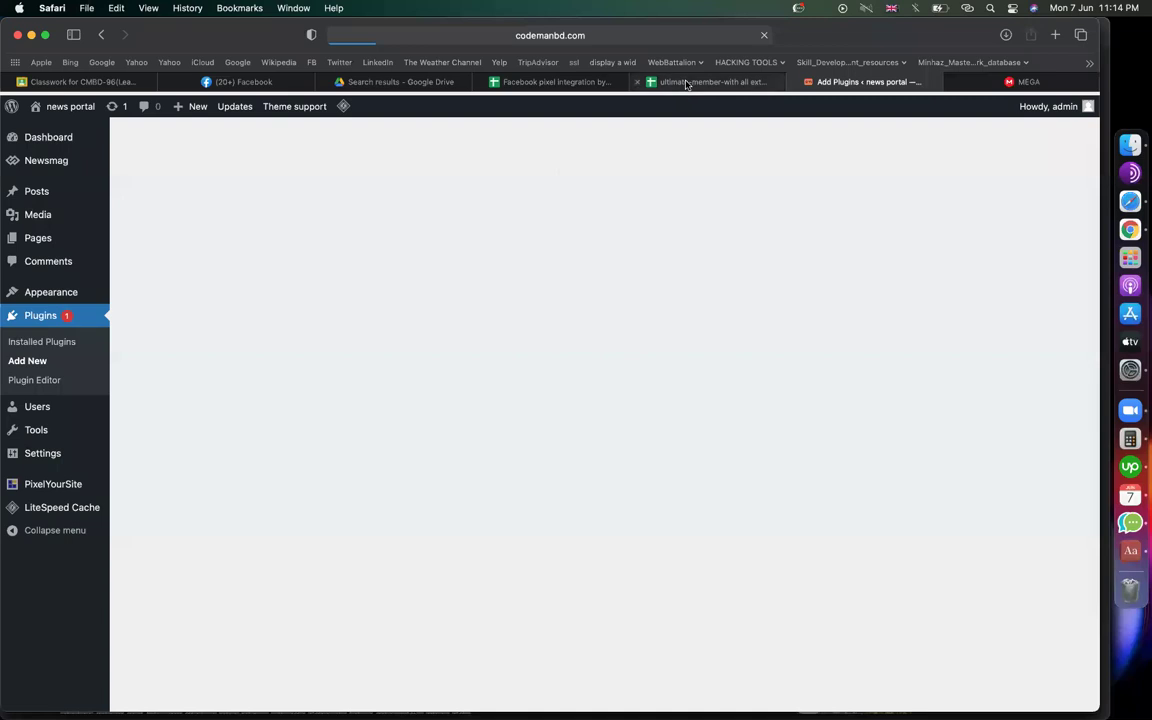
Extract ultimate-member.zip in the Finder Downloads window
left_click(1131, 160)
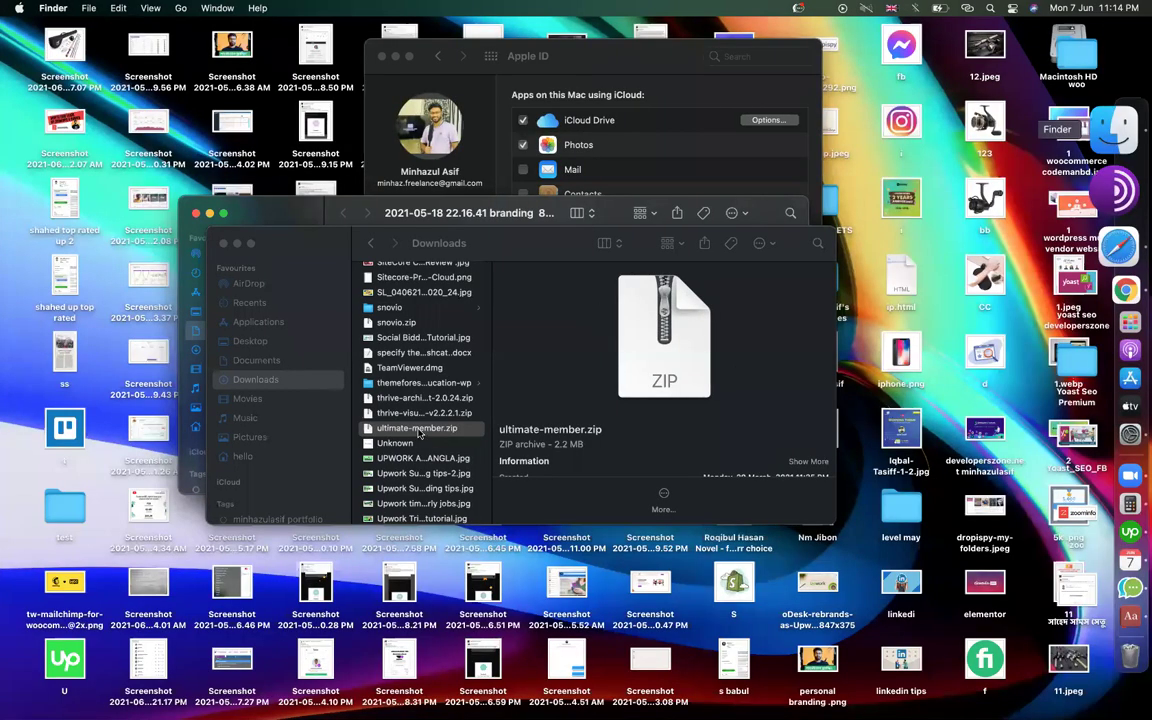
left_click(419, 432)
double_click(419, 432)
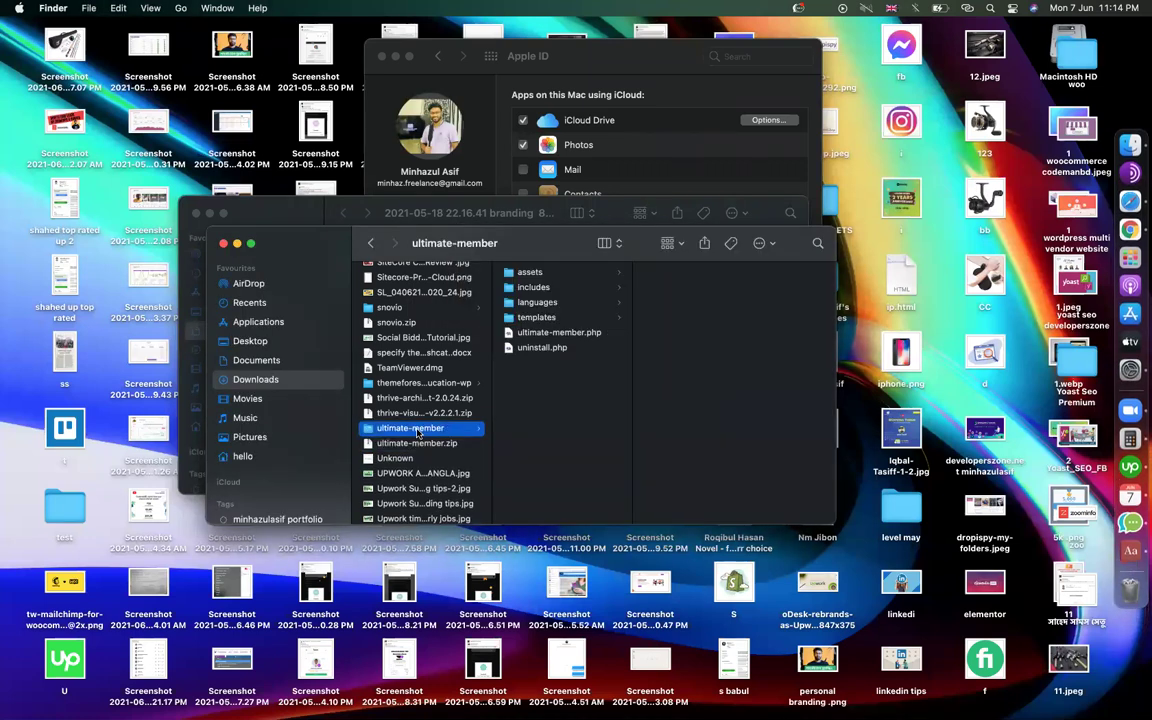
Activate the newly installed Ultimate Member plugin and return to the notes sheet
left_click(1130, 201)
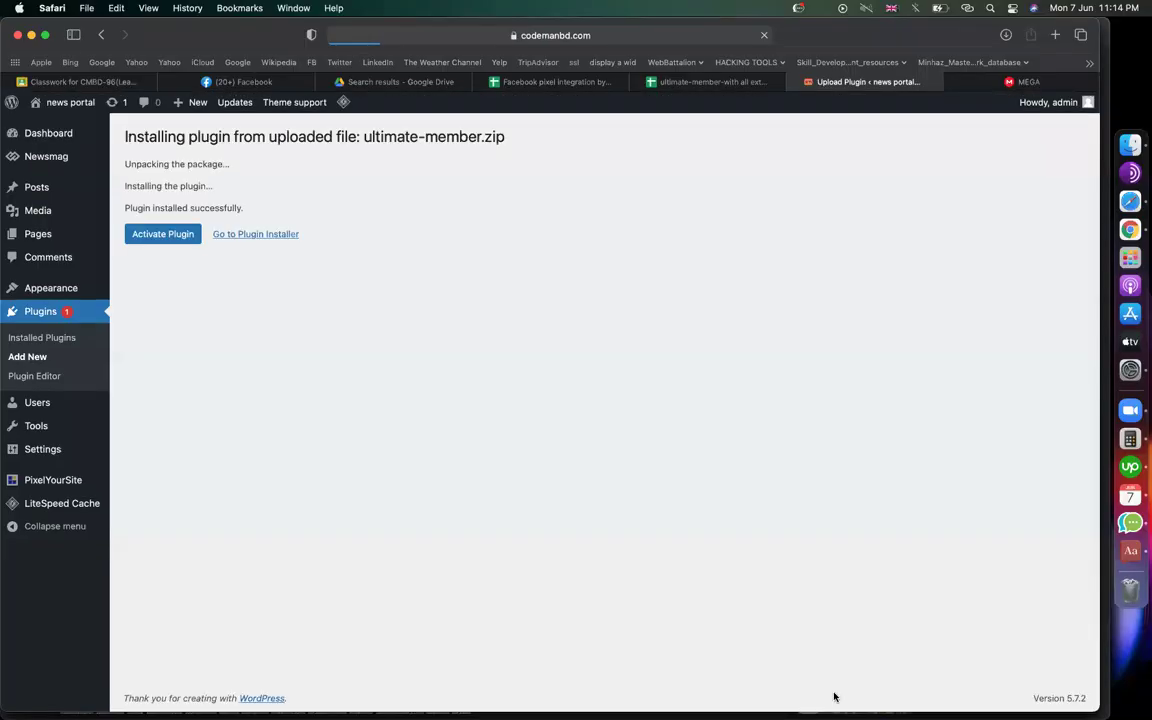
left_click(162, 233)
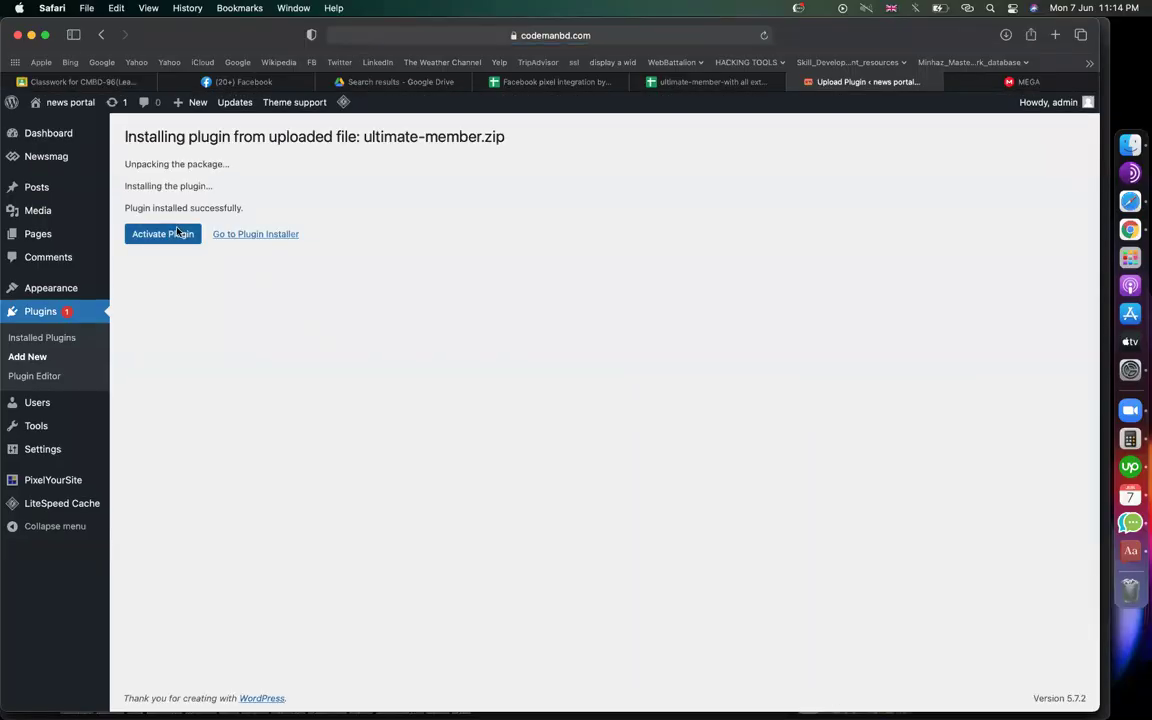
left_click(705, 81)
Zoom in and out on the Login and Account menu screenshot, then return to the Plugins list
scroll(267, 295, "up", 1)
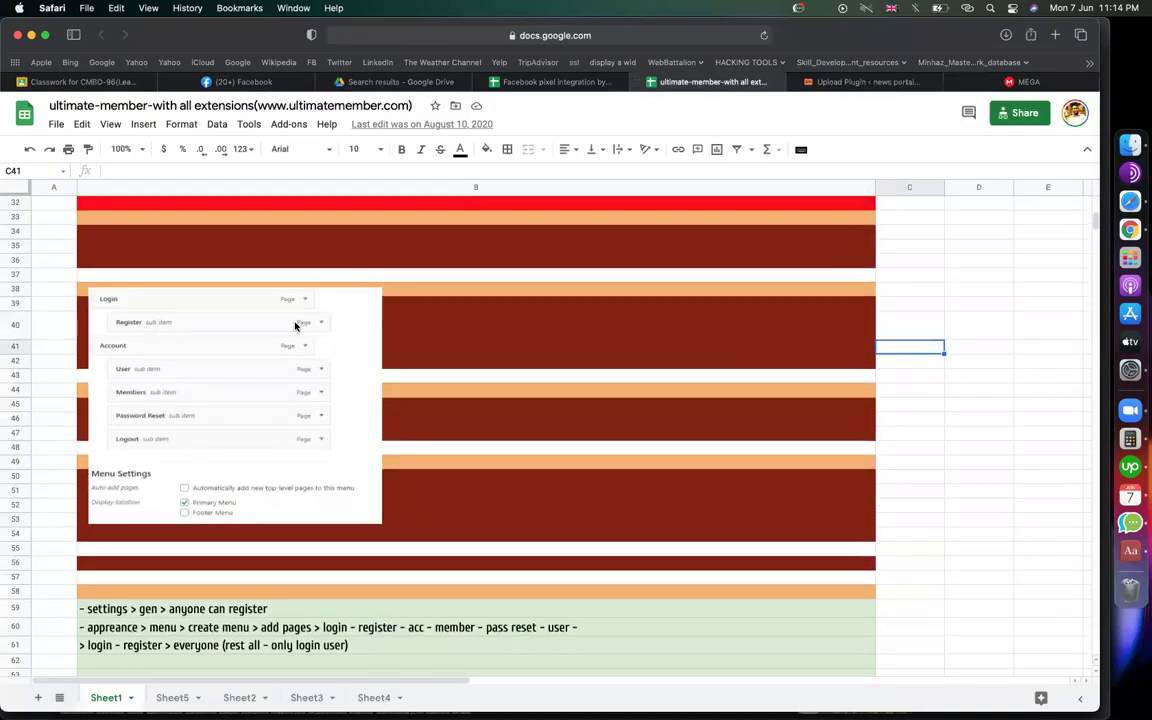
scroll(148, 369, "up", 5)
scroll(148, 369, "up", 3)
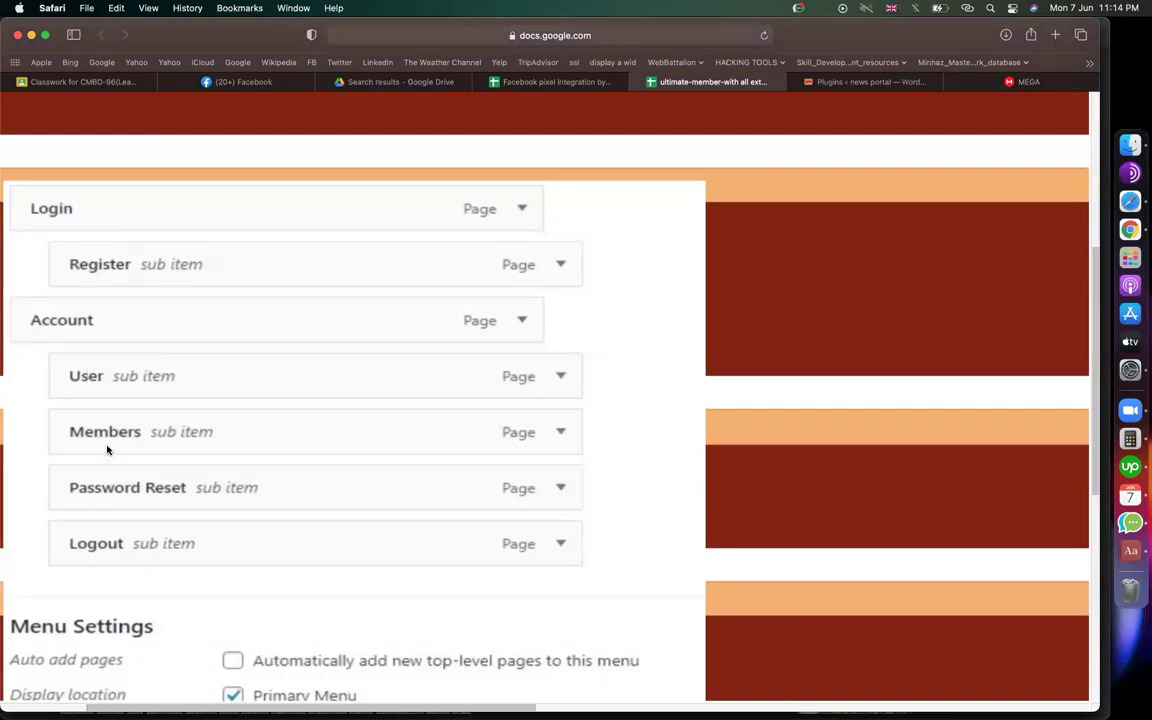
scroll(200, 490, "down", 8)
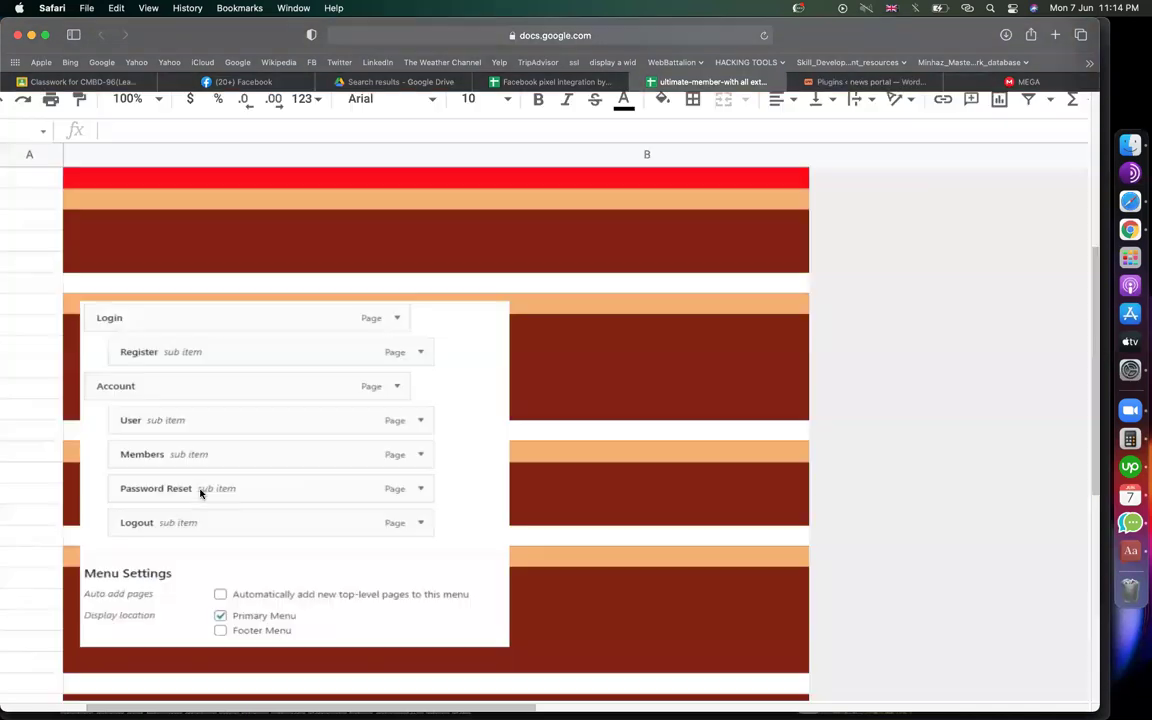
left_click(884, 81)
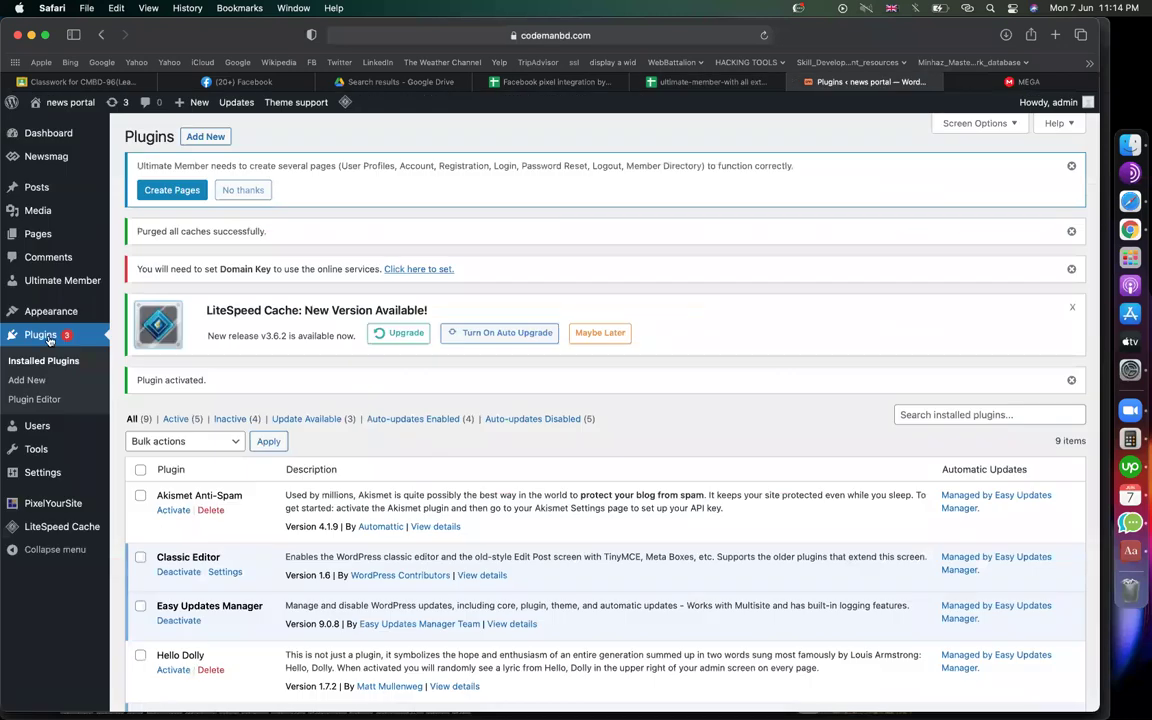
Open Appearance > Menus and look through the Pages box's View All, Search and Most Recent tabs
mouse_move(60, 311)
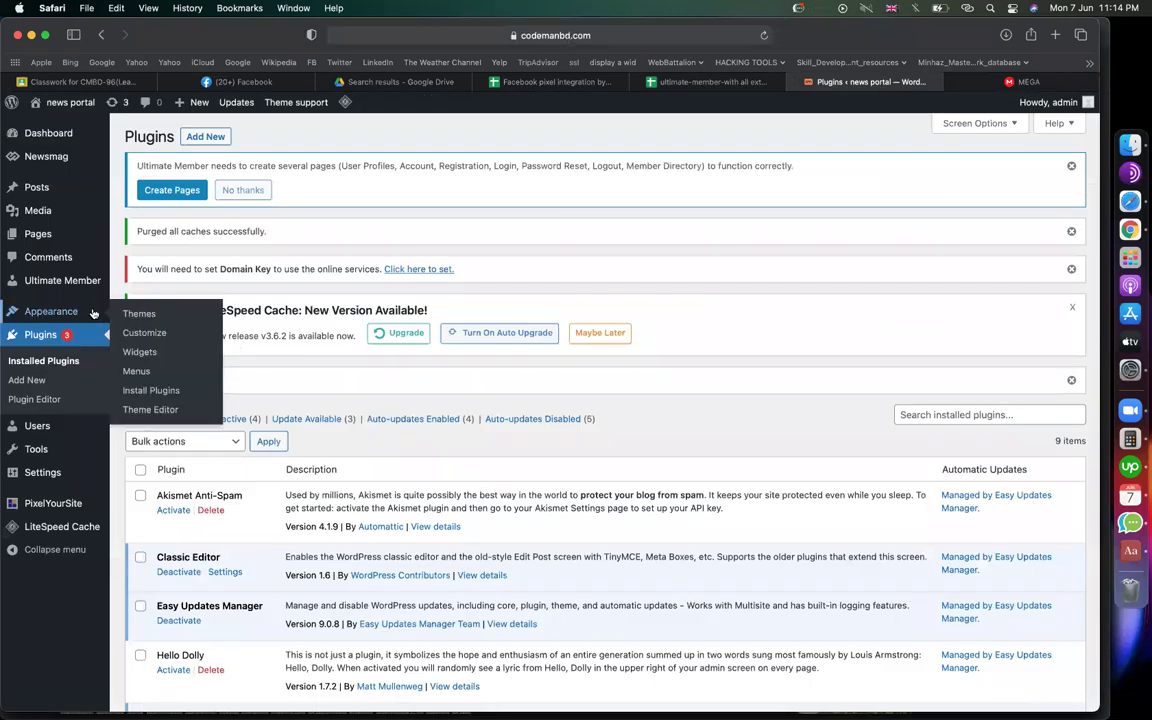
left_click(137, 371)
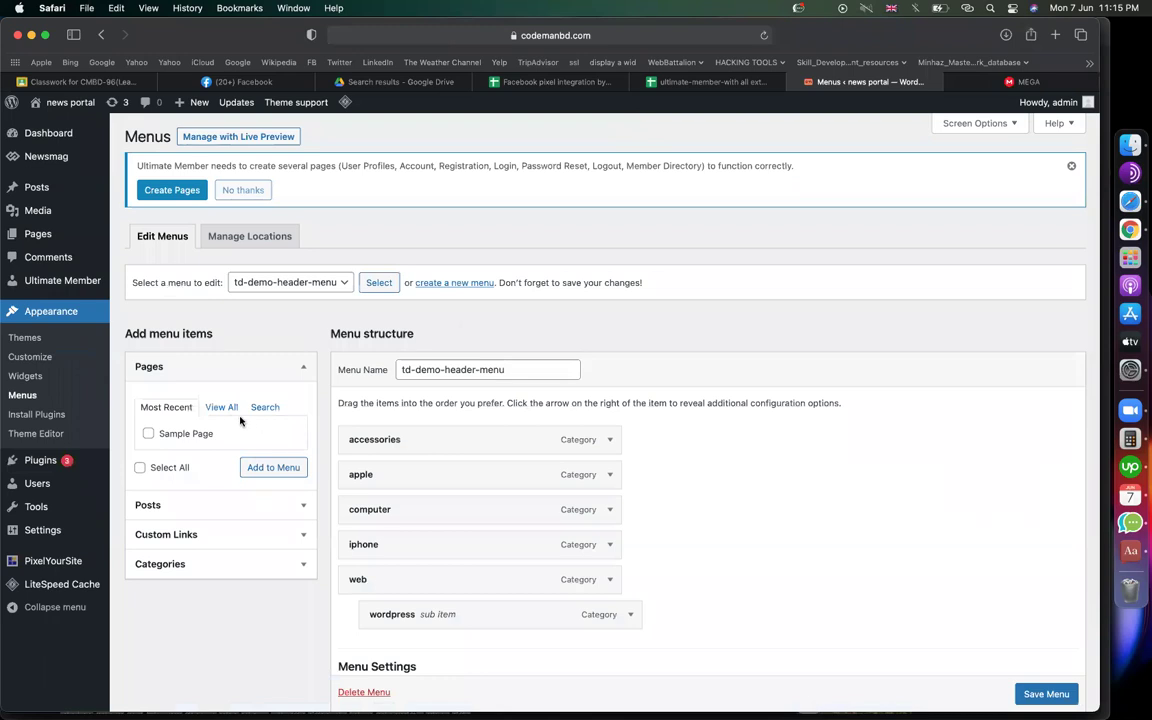
left_click(222, 407)
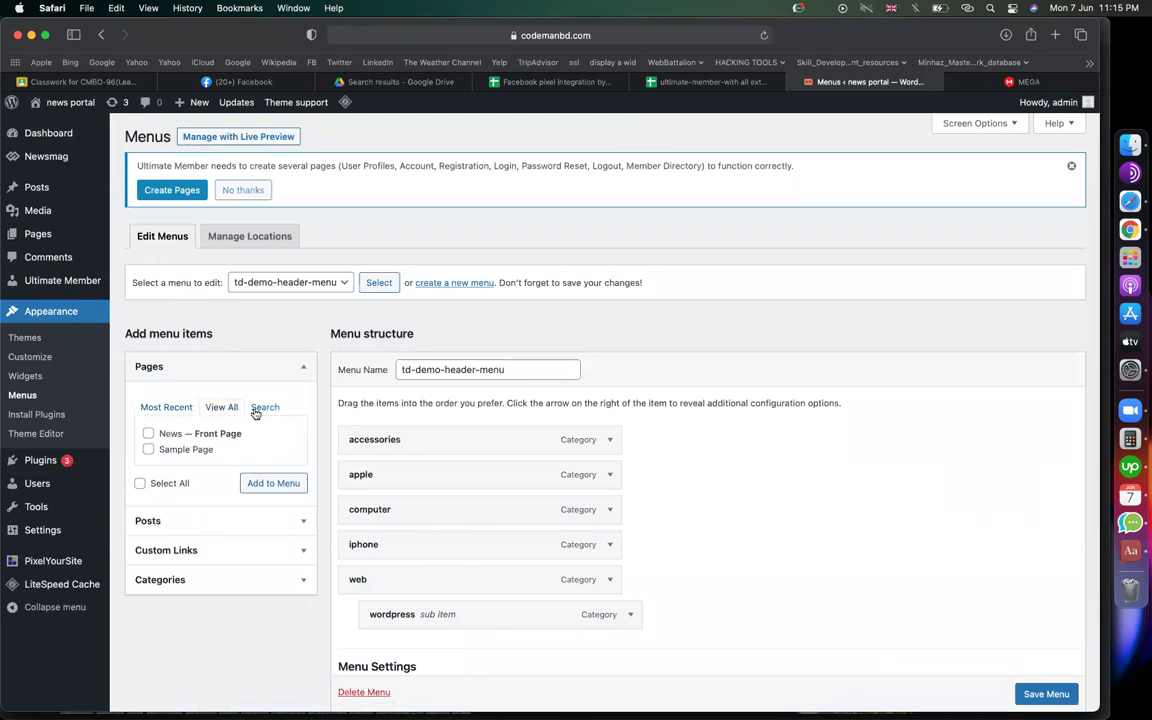
left_click(262, 407)
left_click(168, 407)
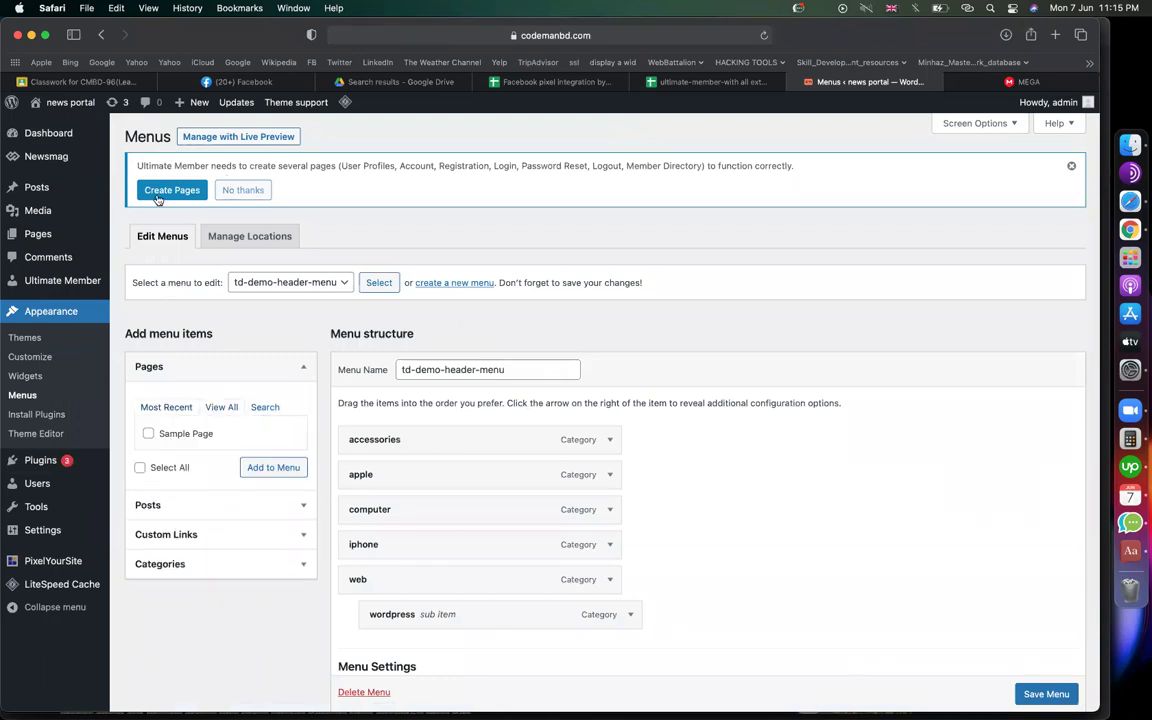
Let Ultimate Member create its required pages from the admin notice
left_click_drag(150, 166, 428, 175)
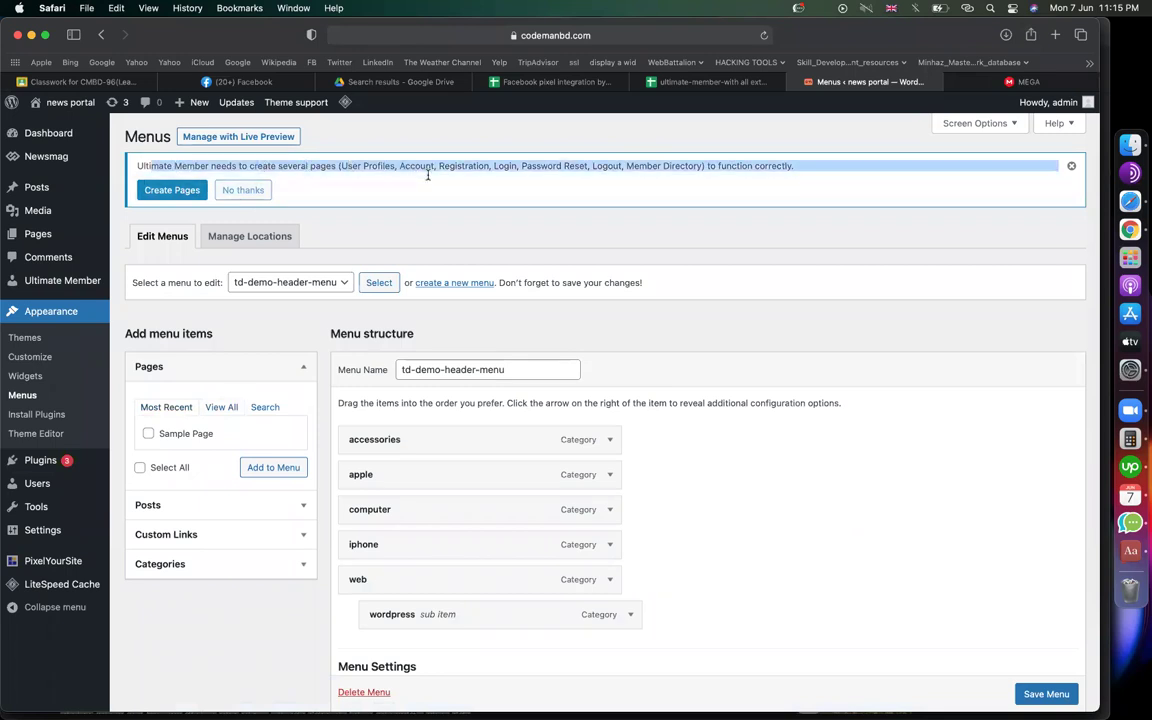
double_click(379, 166)
left_click(165, 189)
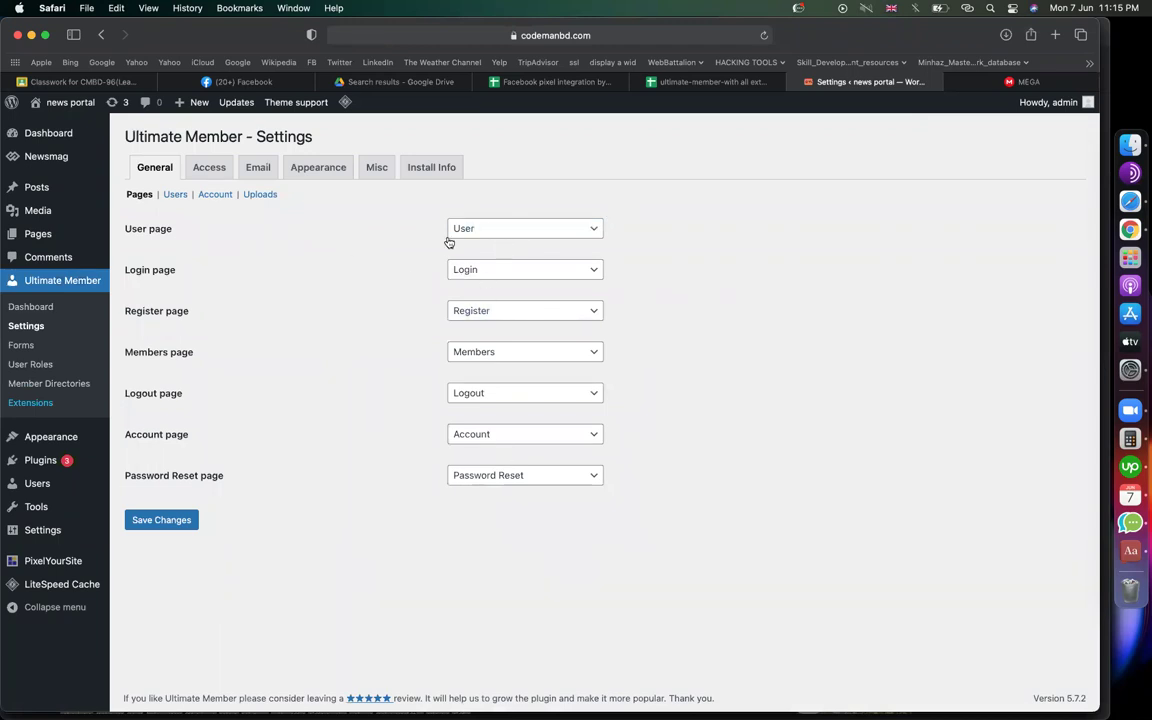
Save the Ultimate Member page assignments and open the td-demo-header-menu editor via Appearance > Menus
left_click(180, 521)
mouse_move(51, 437)
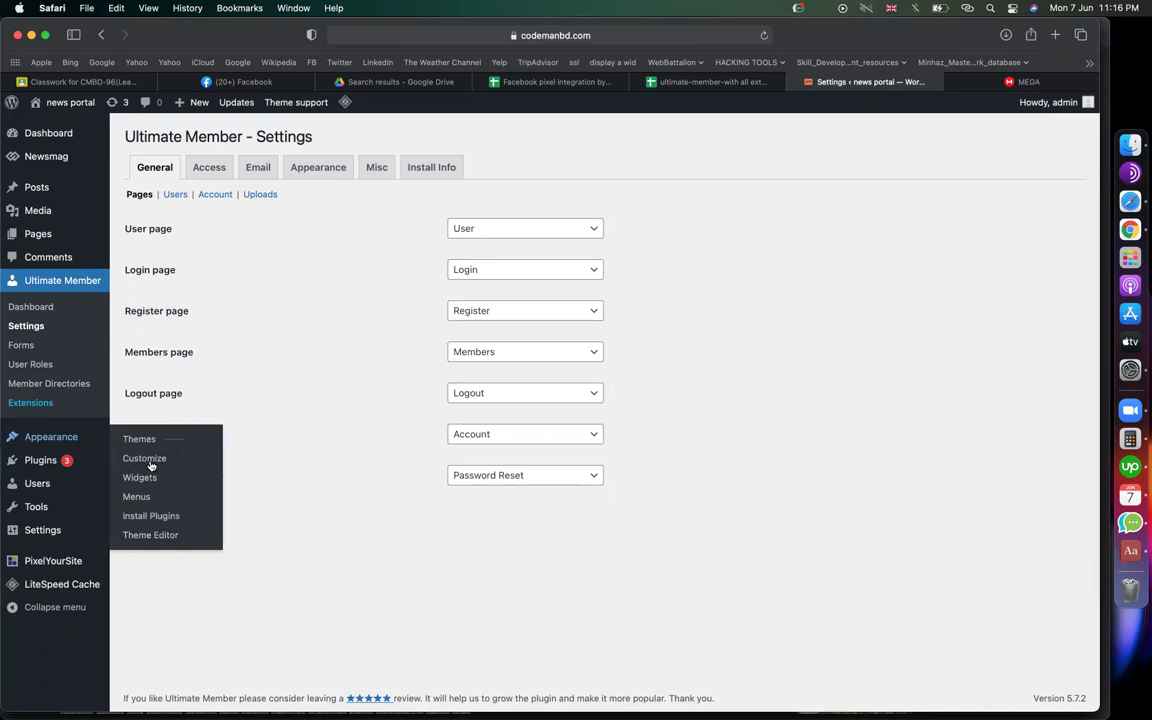
left_click(138, 497)
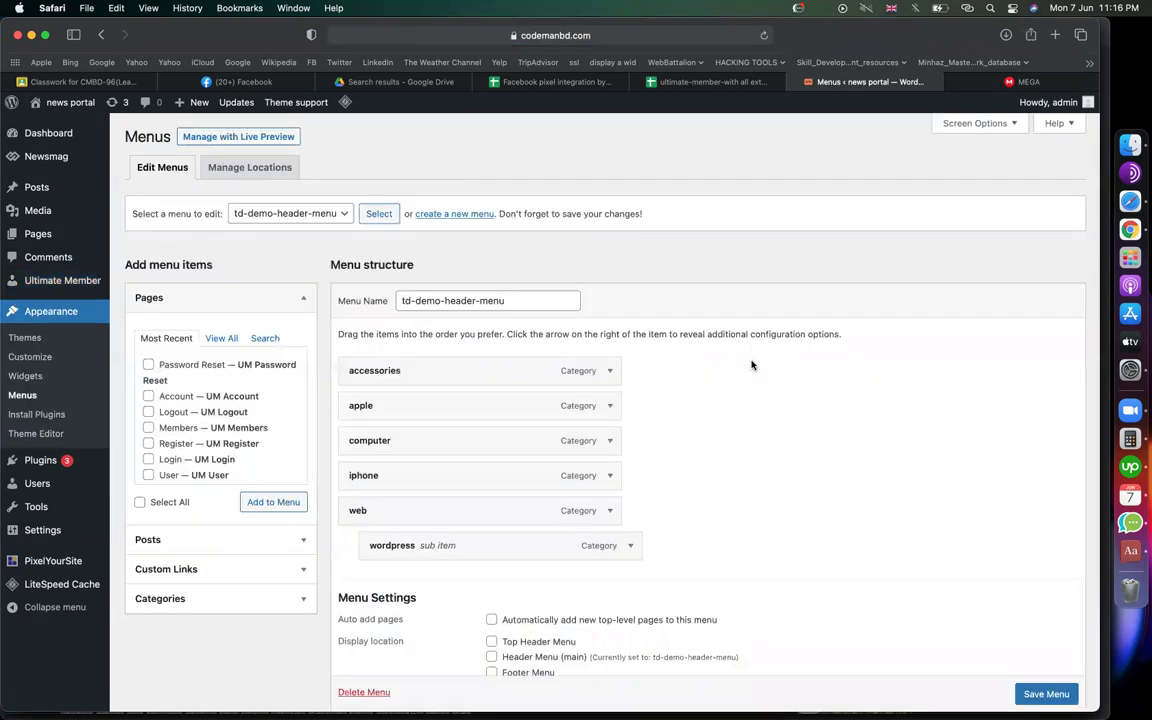
Add the Password Reset, Account, Logout, Members, Register, Login and User pages to the menu
left_click(149, 365)
left_click(168, 397)
left_click(172, 412)
left_click(175, 428)
left_click(176, 444)
left_click(174, 459)
left_click(176, 474)
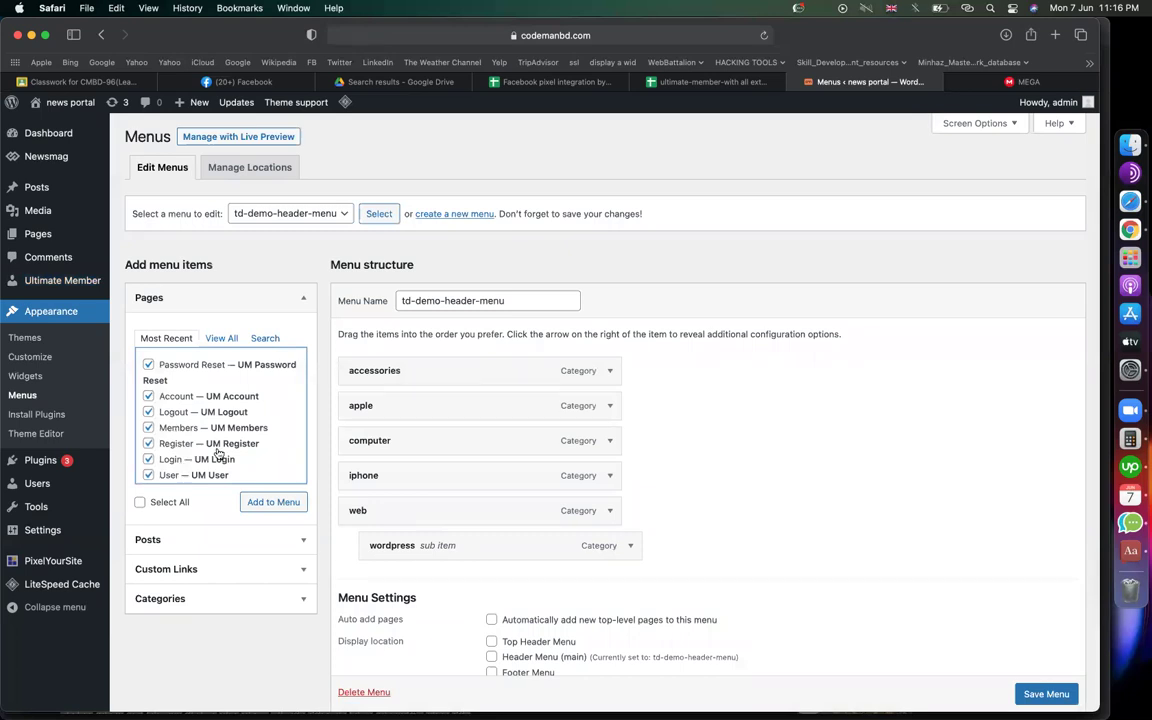
scroll(218, 453, "down", 1)
left_click(251, 502)
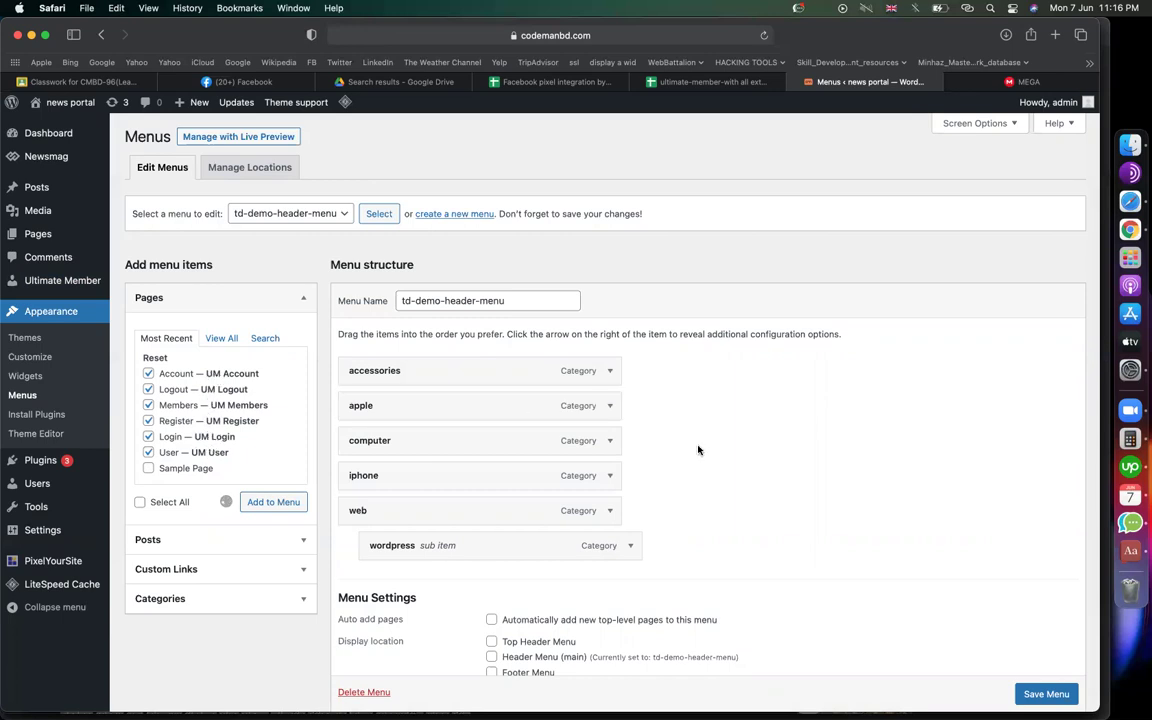
Move Login below the wordpress item, nest Register under Login, and place Account above Password Reset
scroll(698, 450, "down", 1)
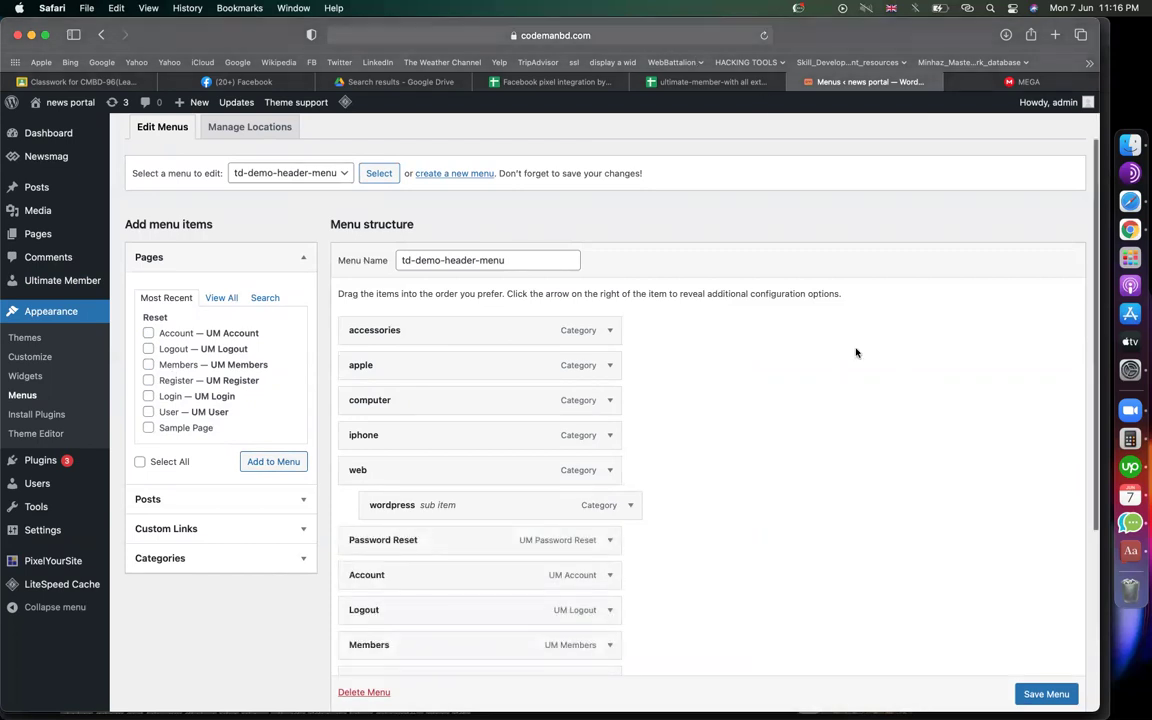
scroll(856, 352, "down", 5)
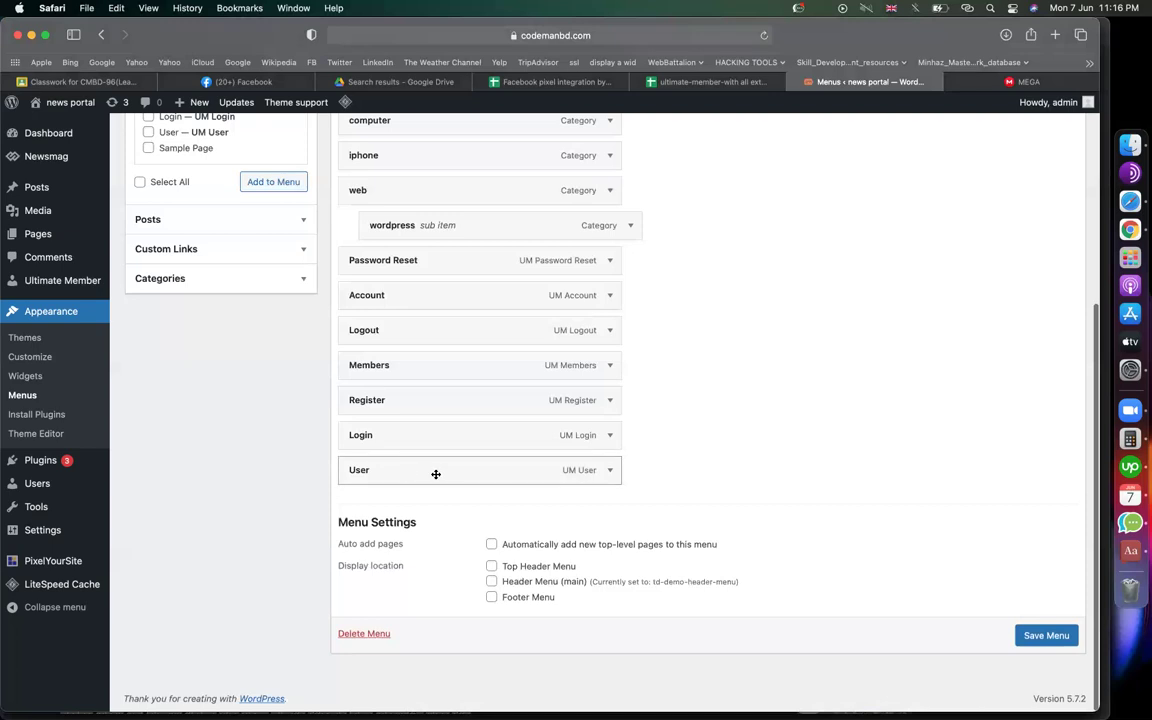
left_click_drag(405, 434, 398, 301)
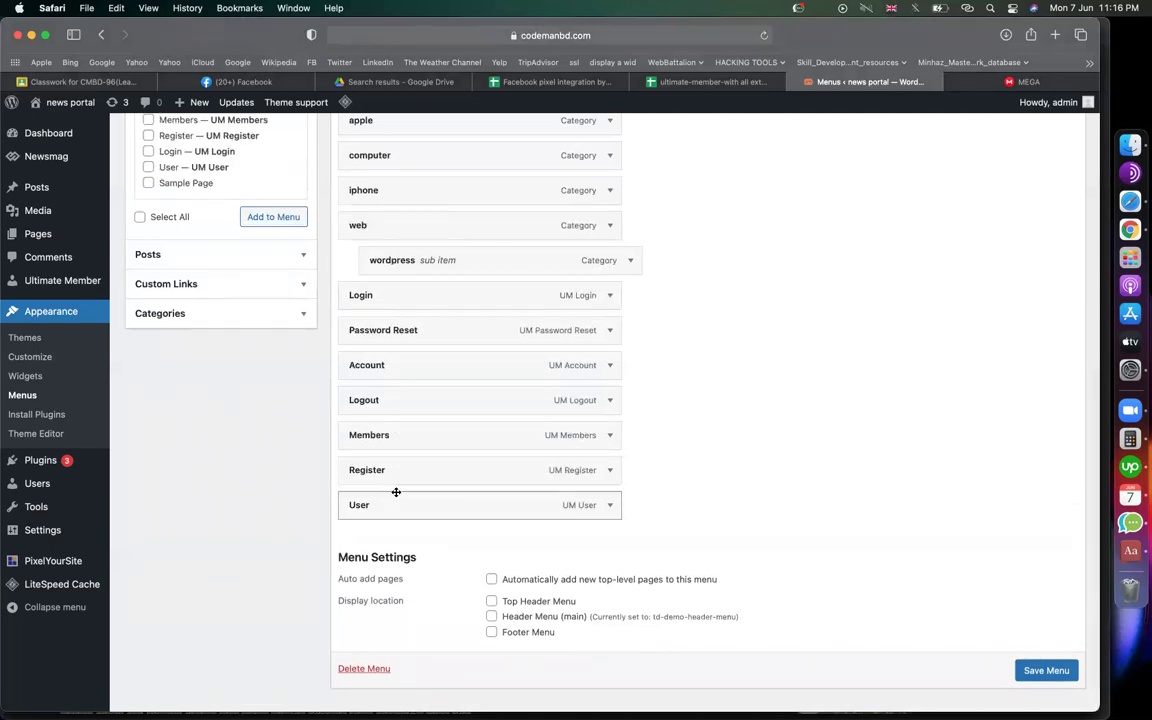
scroll(468, 440, "up", 3)
scroll(397, 365, "down", 2)
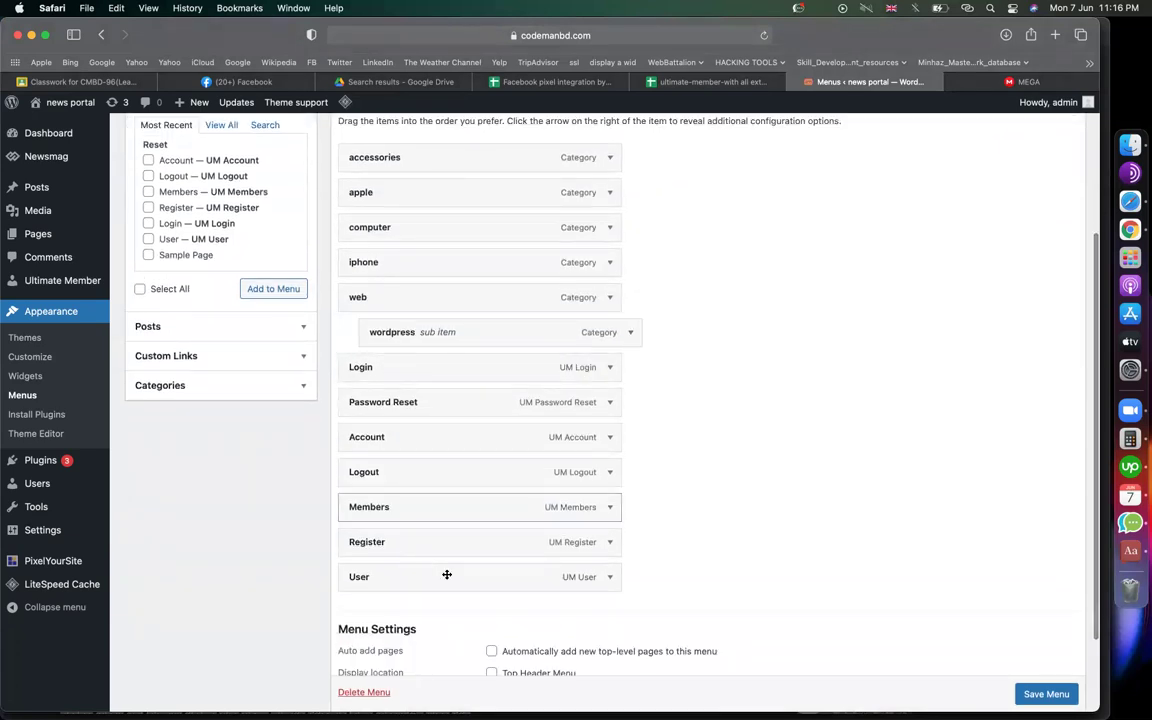
left_click_drag(416, 540, 413, 413)
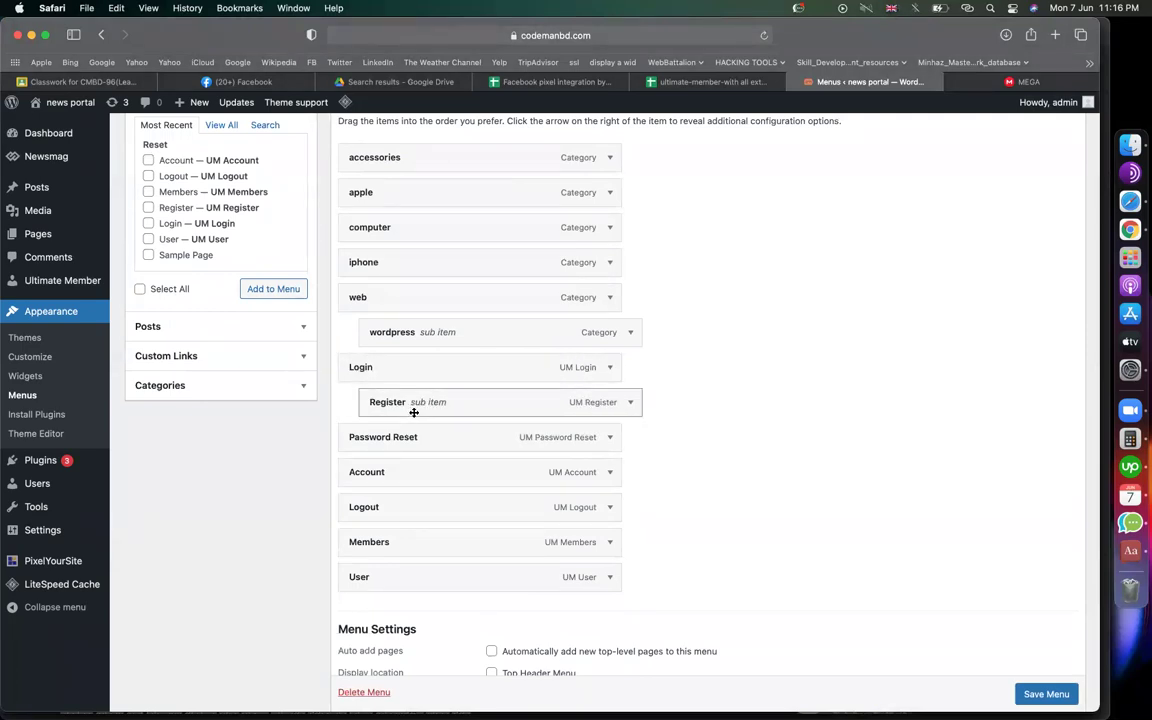
left_click_drag(394, 471, 394, 437)
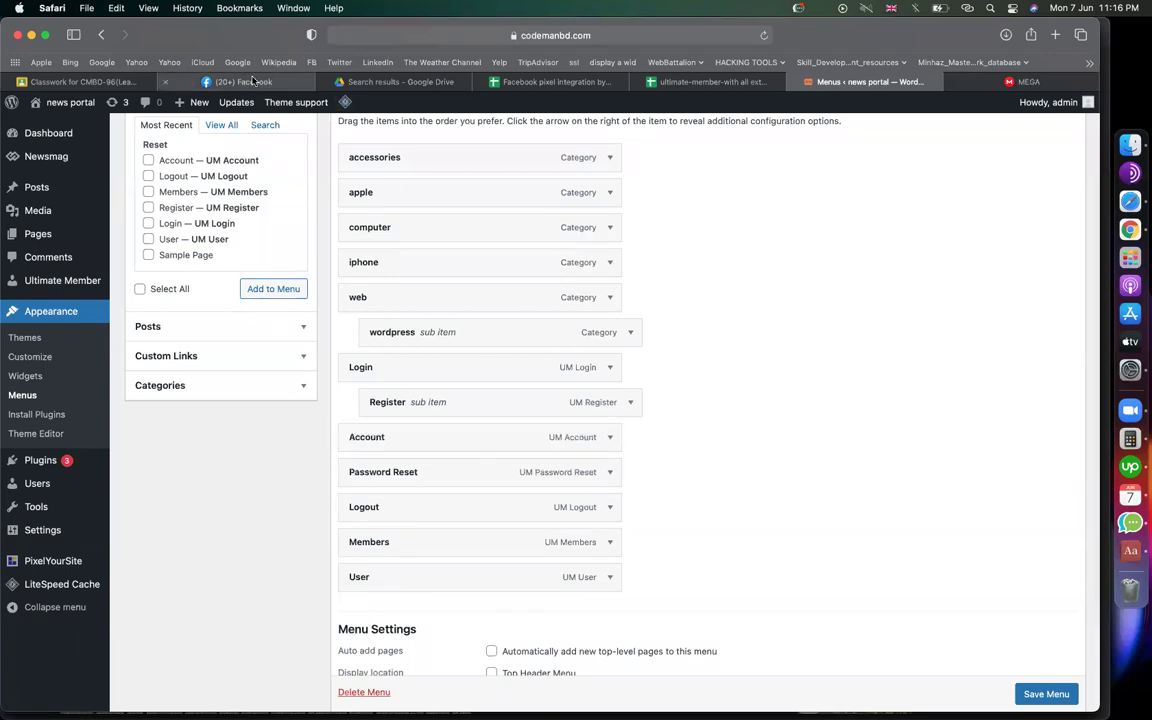
Switch to the Facebook tab and open and close its account menu
left_click(253, 81)
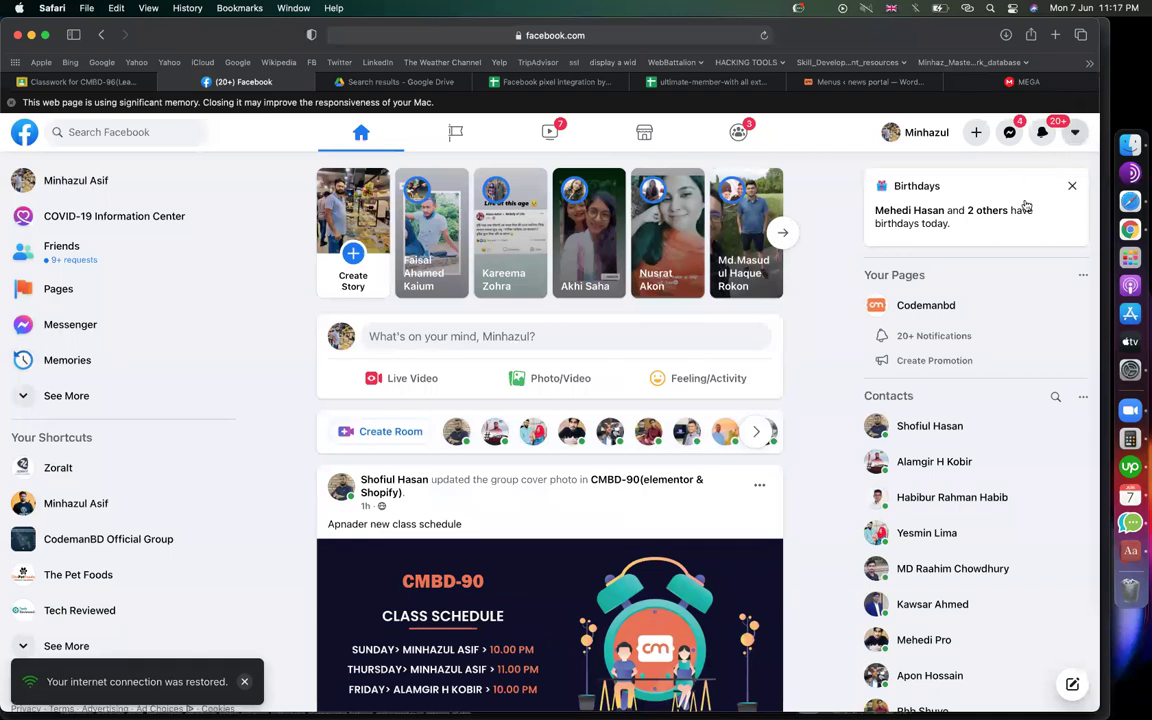
left_click(1076, 133)
left_click(1075, 133)
Indent Password Reset, Members, User and Logout beneath Account in td-demo-header-menu
left_click(830, 82)
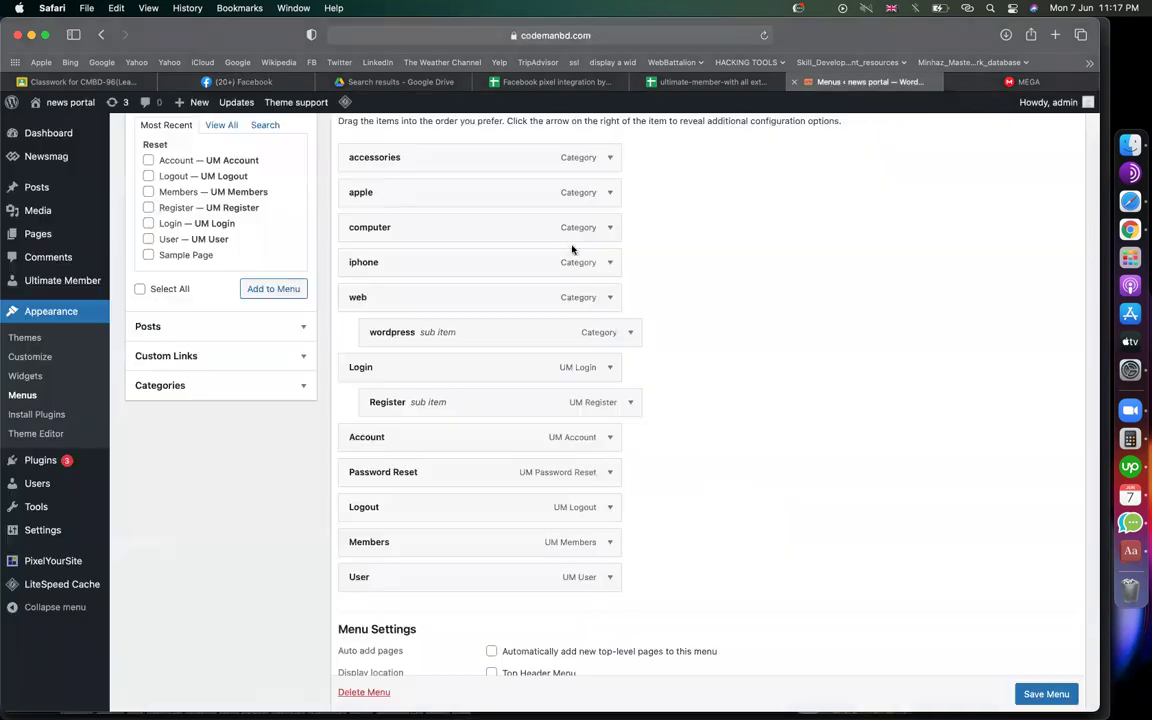
left_click_drag(388, 476, 438, 574)
left_click_drag(396, 519, 441, 578)
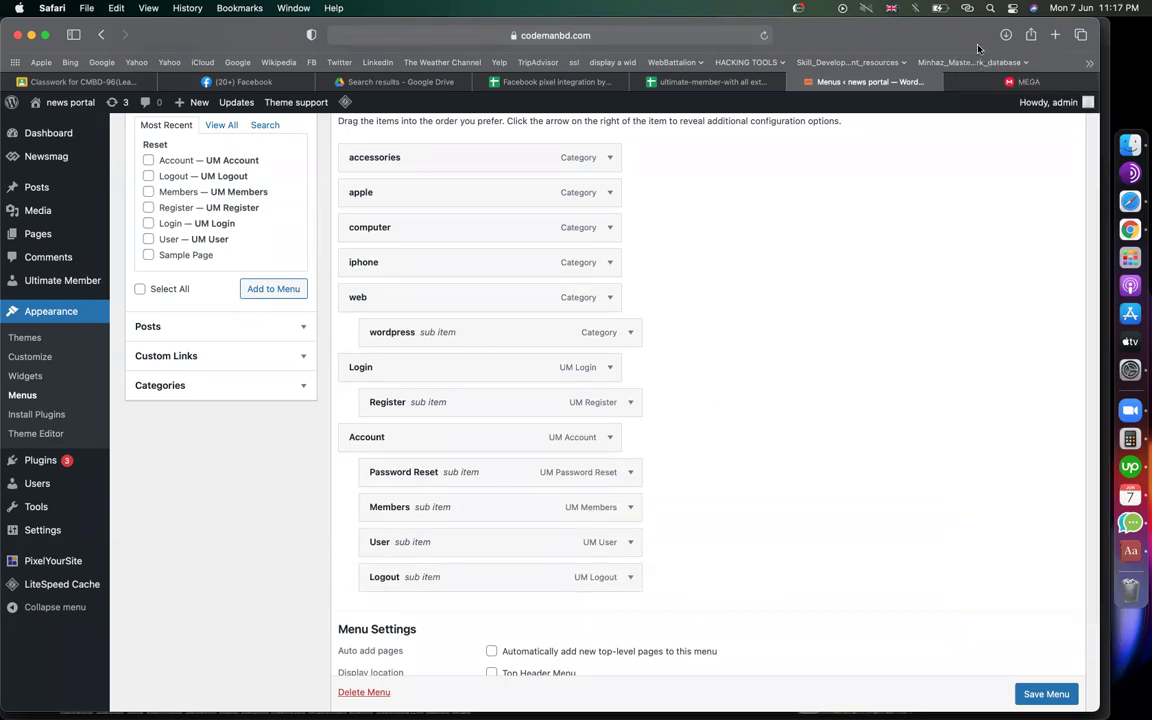
left_click_drag(410, 378, 424, 395)
Keep the Login menu link visible to Everyone
left_click(610, 367)
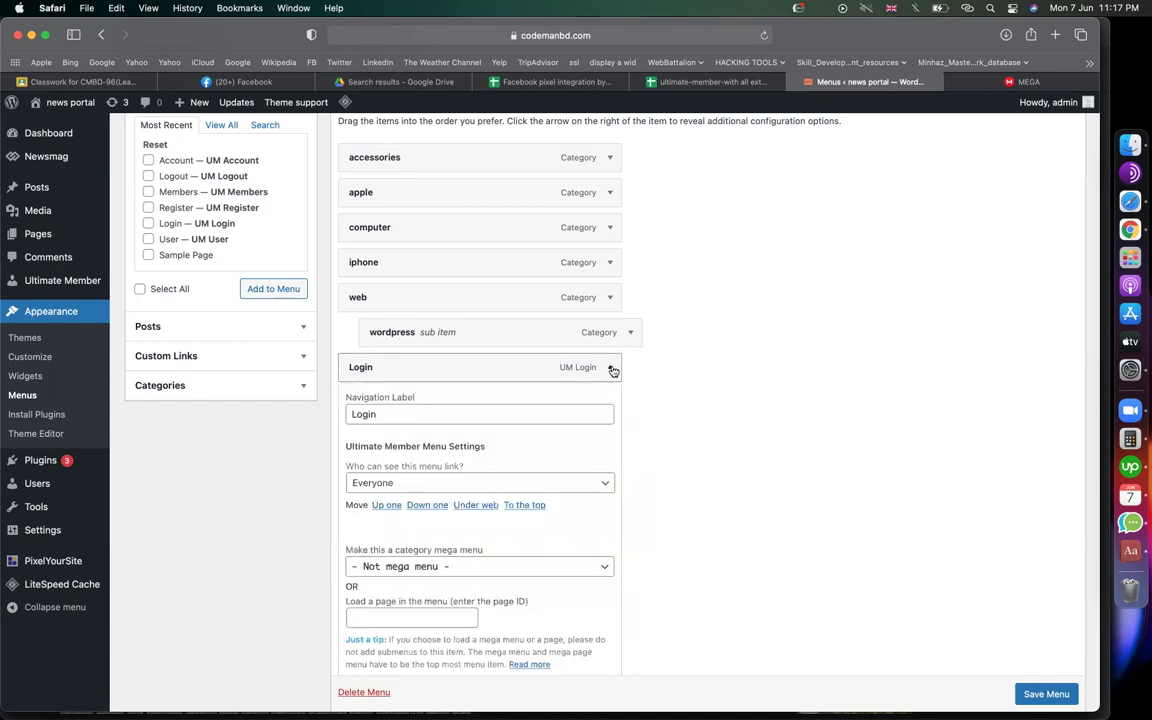
scroll(600, 435, "down", 2)
left_click(552, 430)
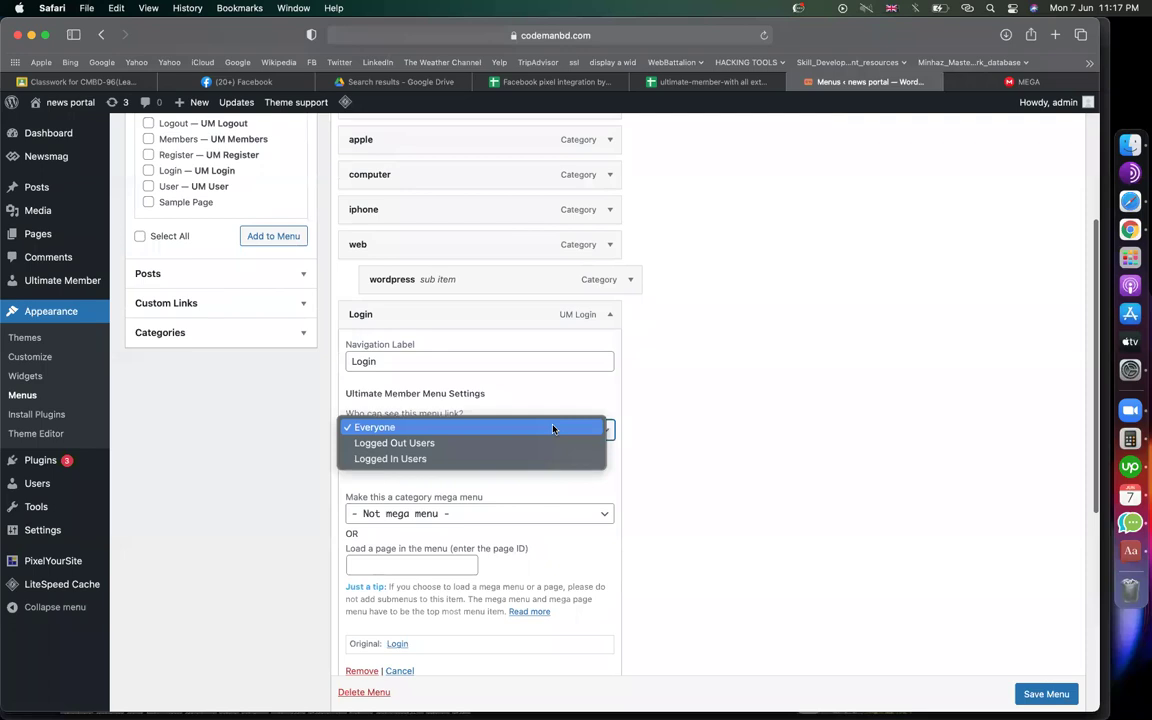
left_click(600, 431)
left_click(604, 430)
left_click(608, 431)
left_click(604, 430)
left_click(689, 437)
left_click(500, 430)
left_click(682, 412)
left_click(610, 314)
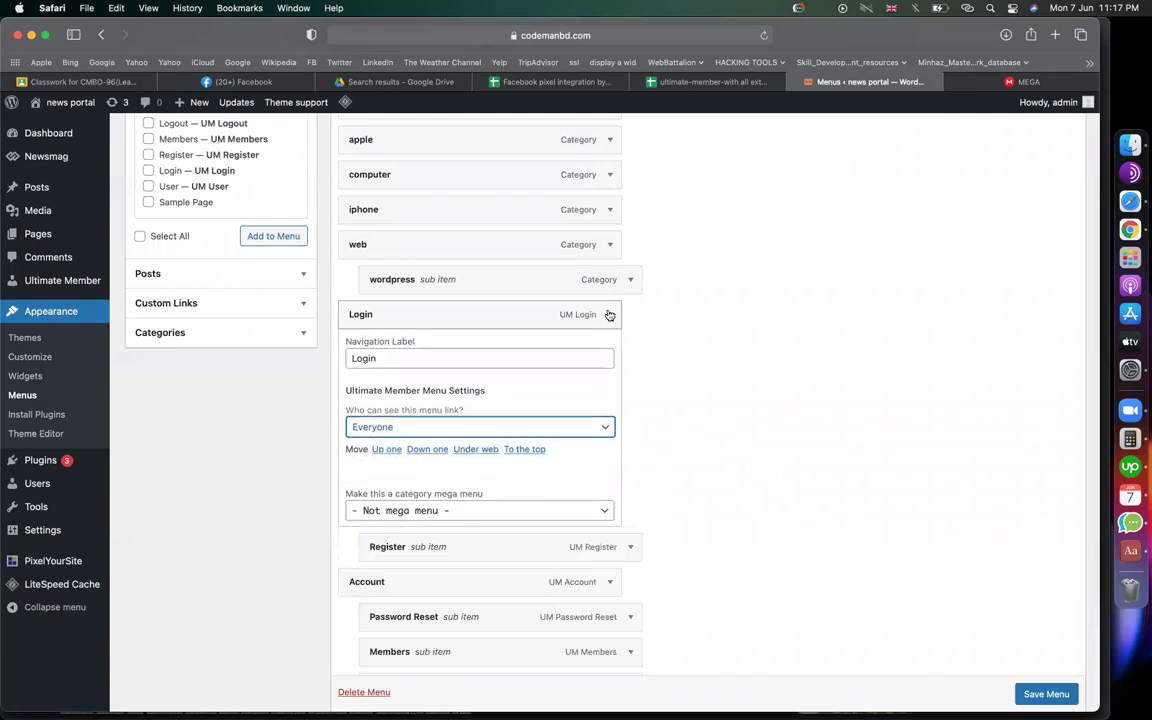
Set the Account menu link's visibility to Logged In Users
left_click(631, 350)
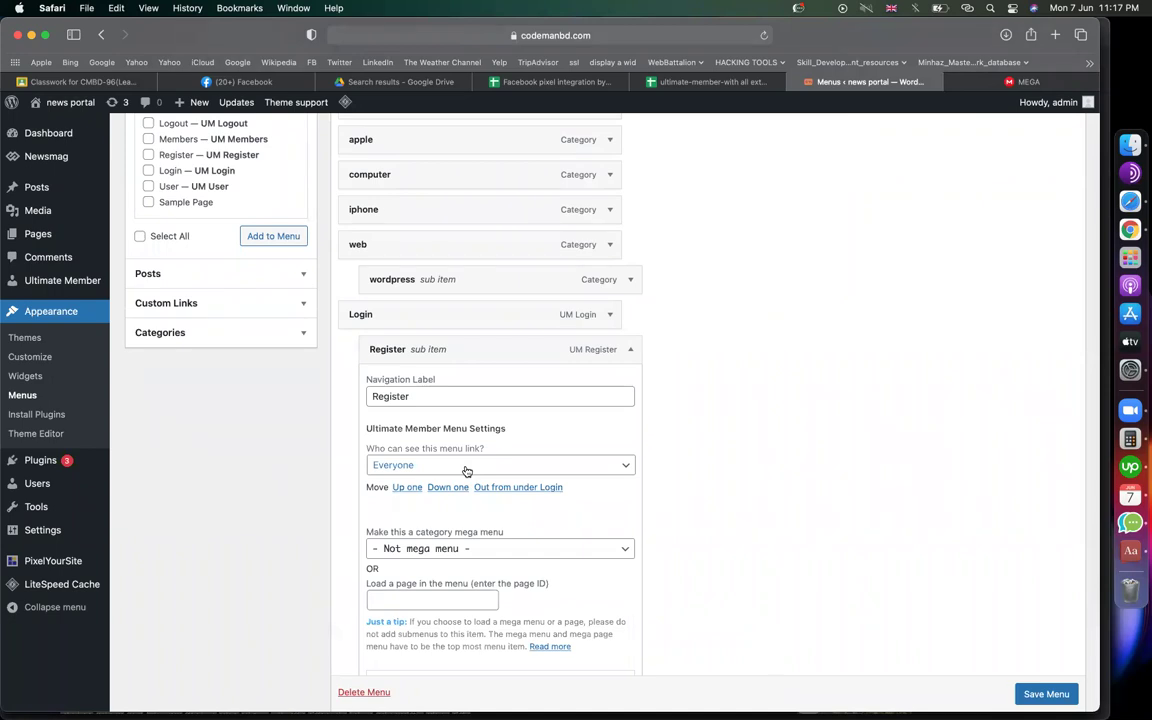
left_click(630, 349)
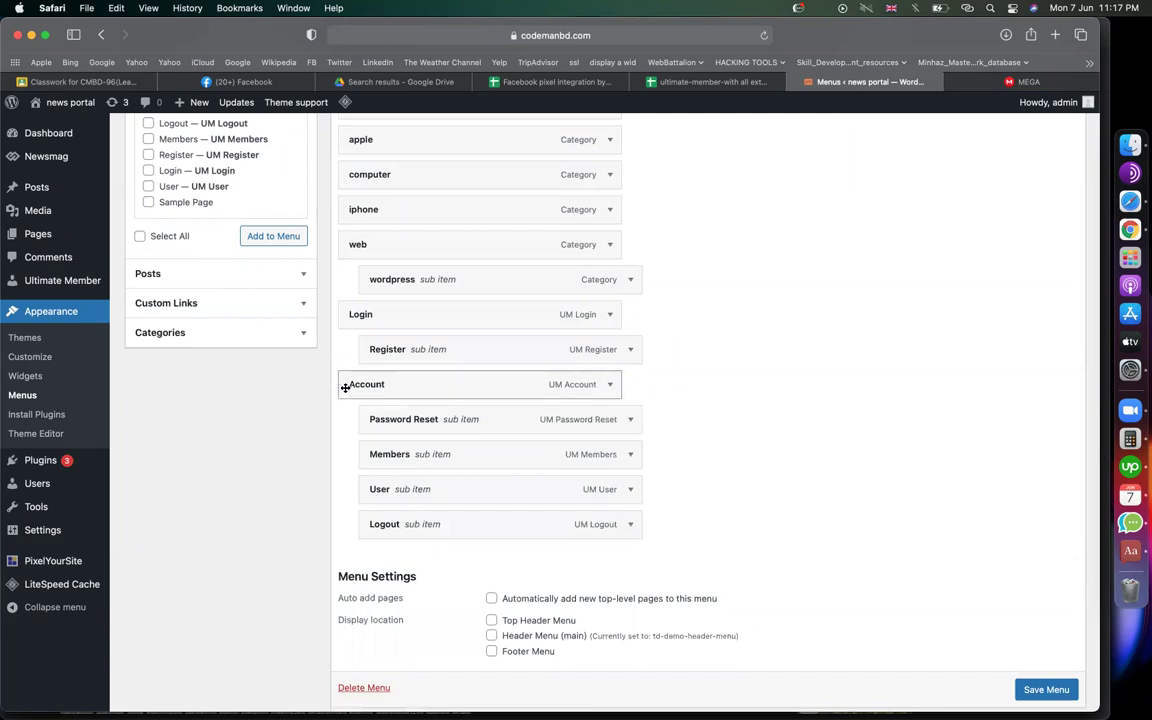
left_click(611, 386)
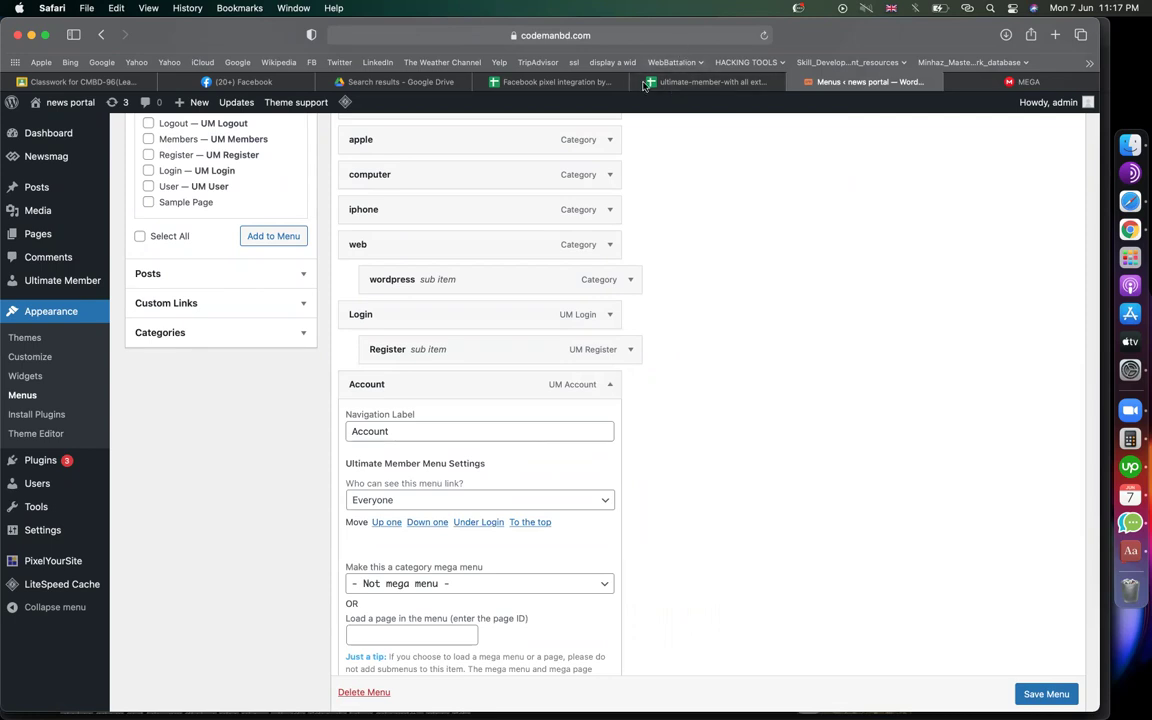
left_click(448, 500)
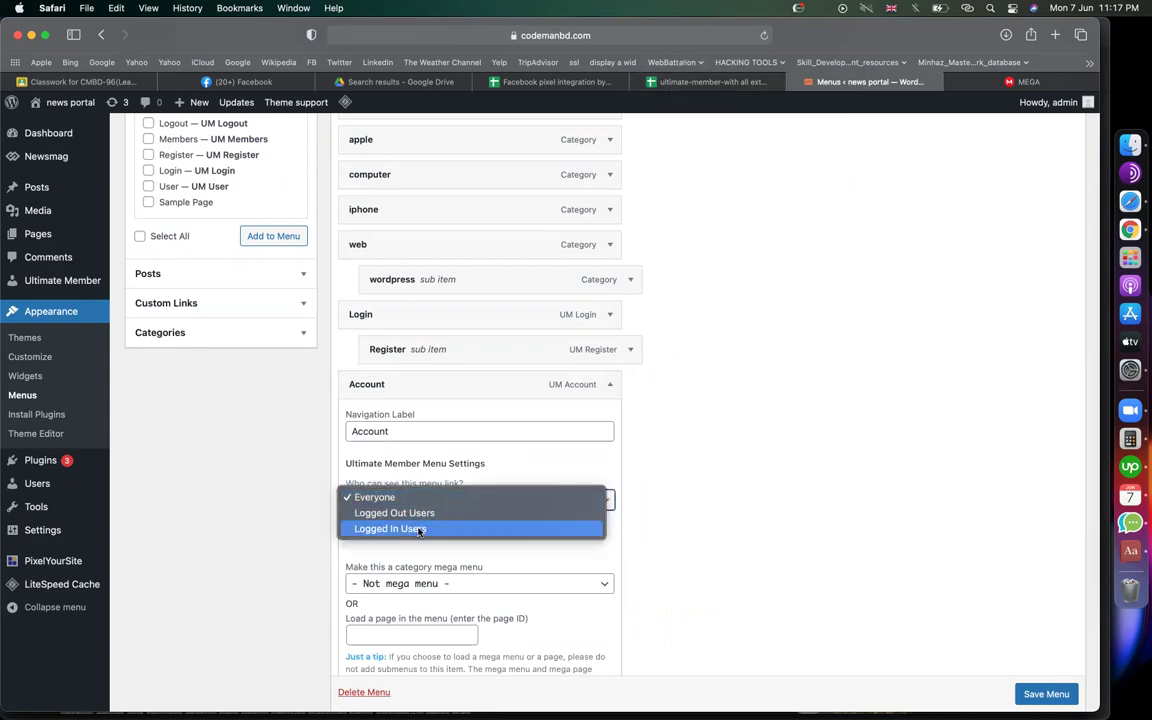
left_click(416, 529)
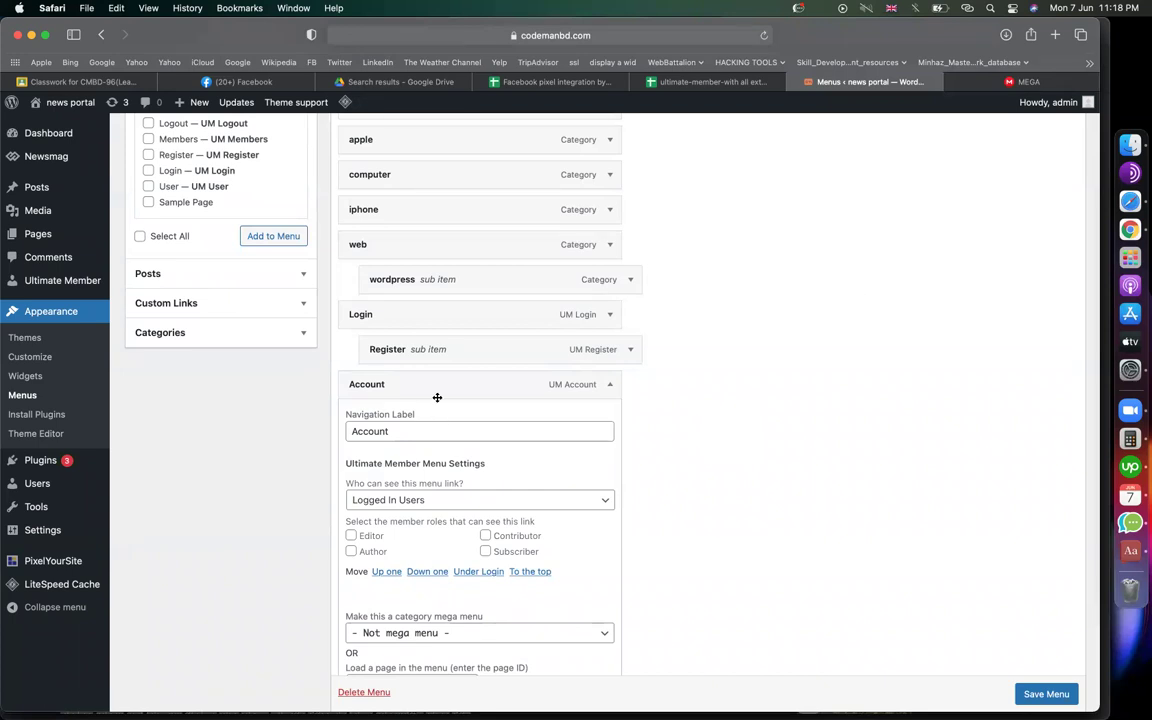
Check the Facebook account menu, then return to the WordPress menu editor
left_click(240, 81)
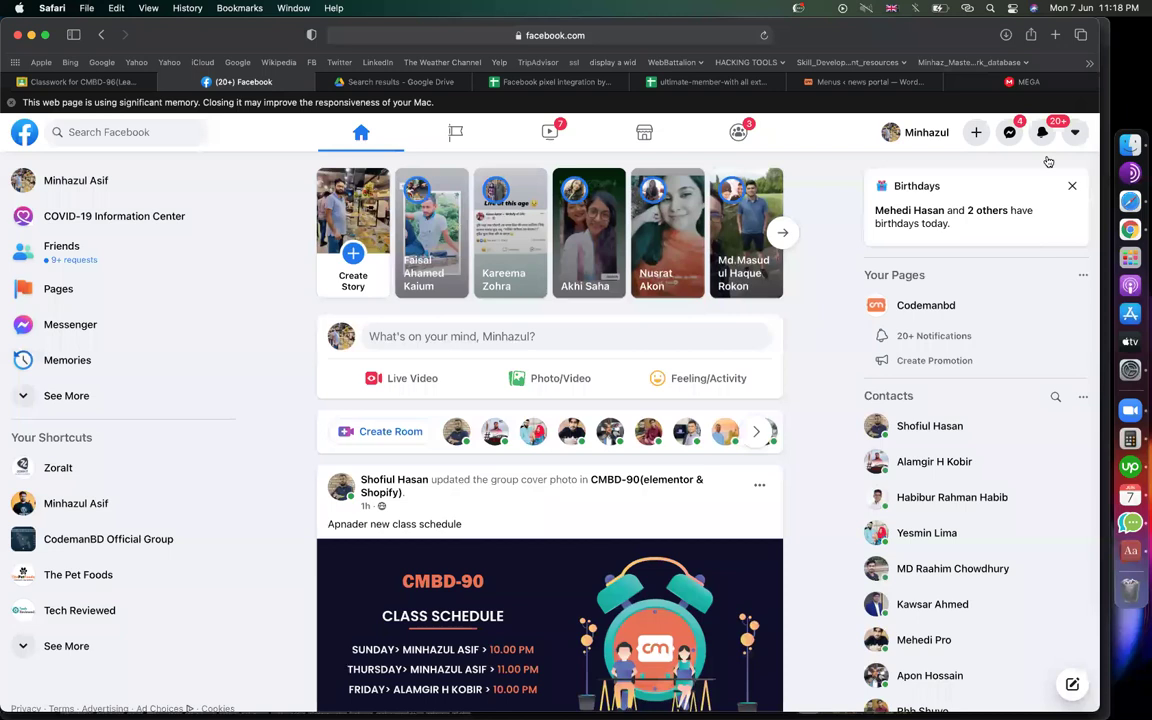
left_click(1075, 132)
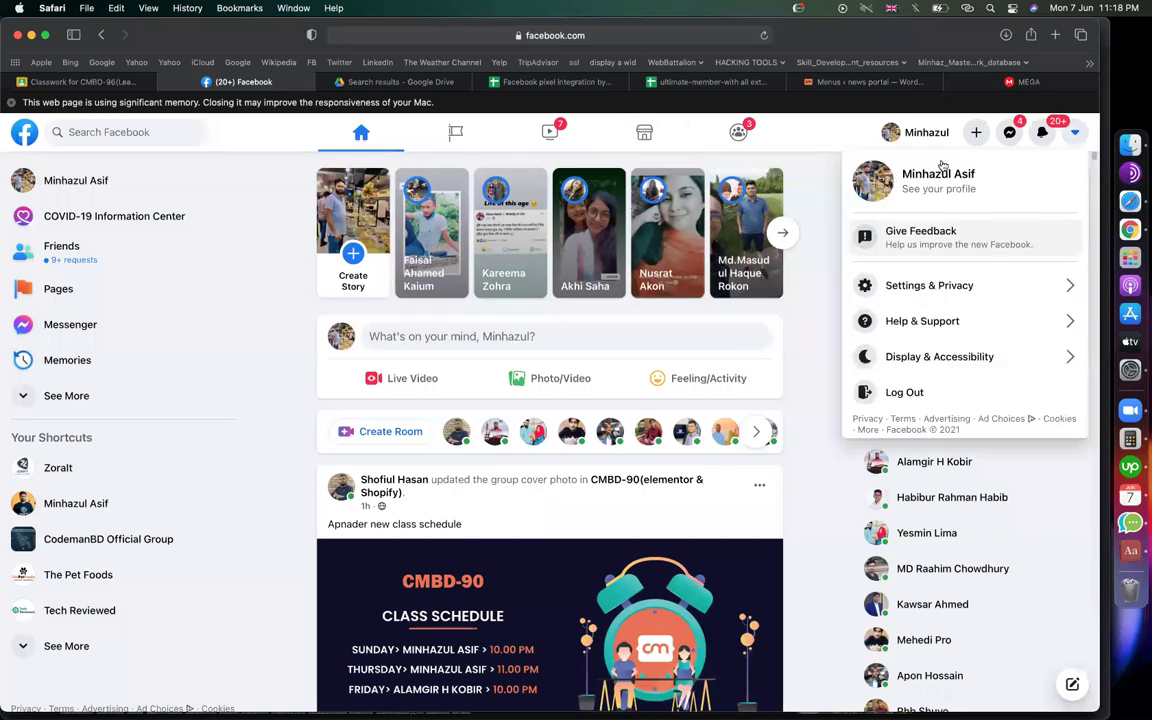
left_click(855, 82)
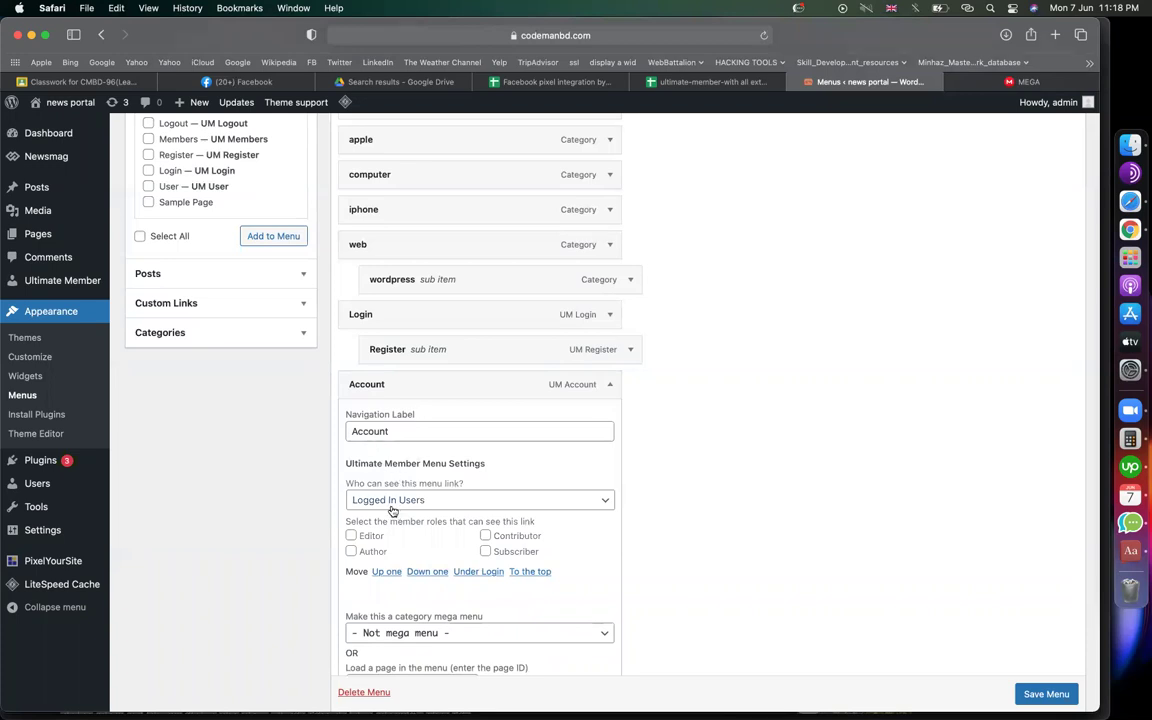
Restrict the Password Reset menu item to Logged In Users
left_click(612, 385)
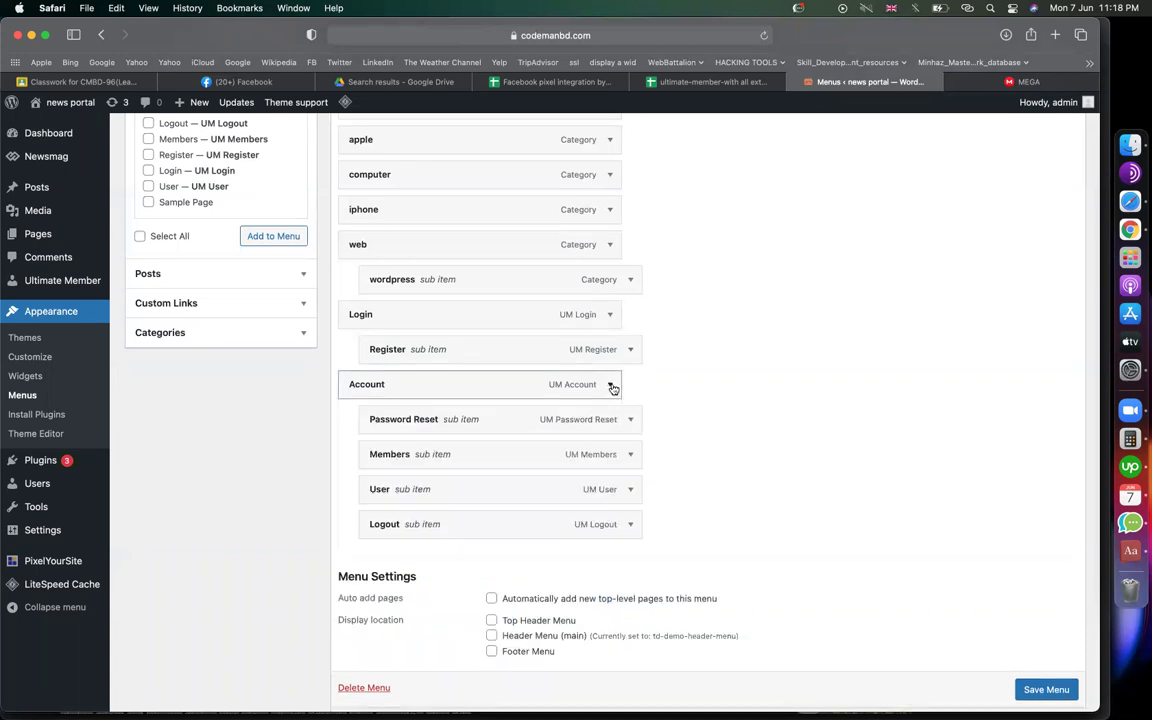
left_click(630, 420)
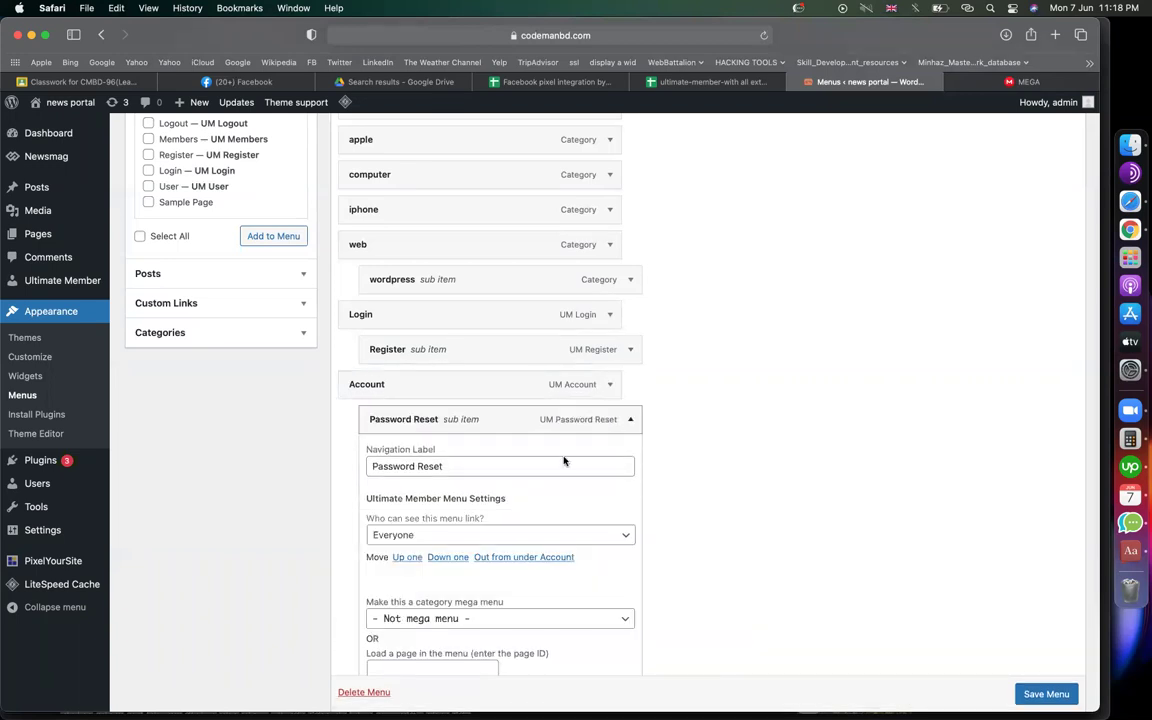
left_click(489, 537)
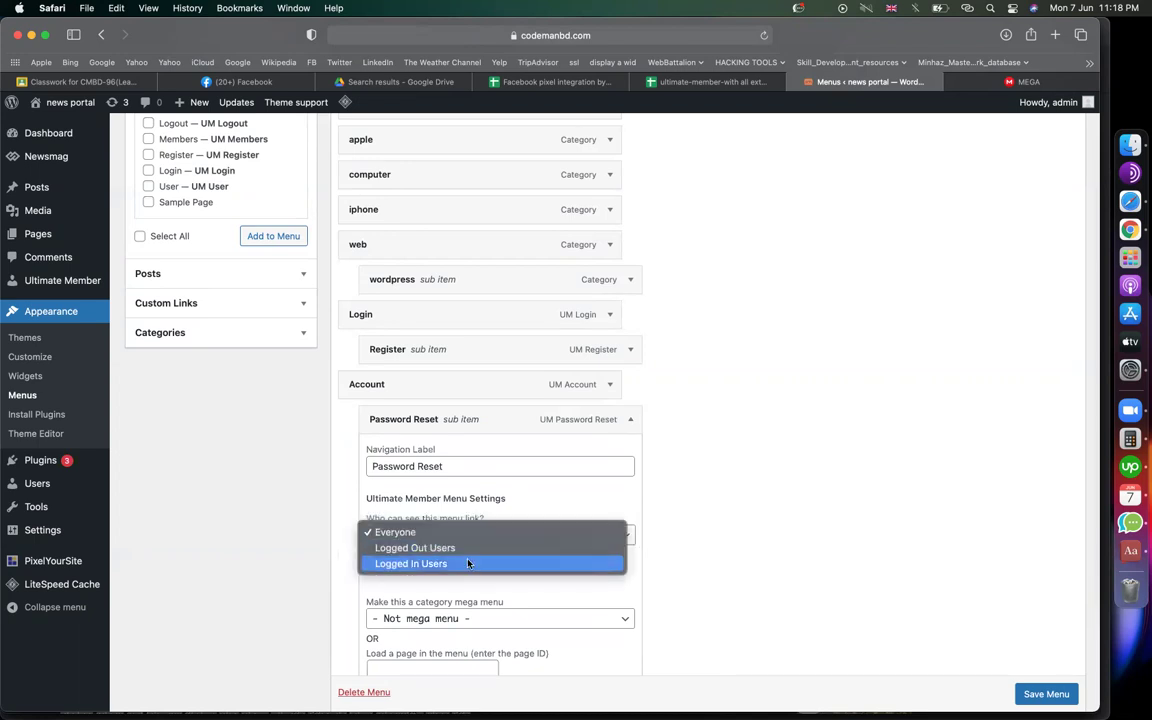
left_click(466, 562)
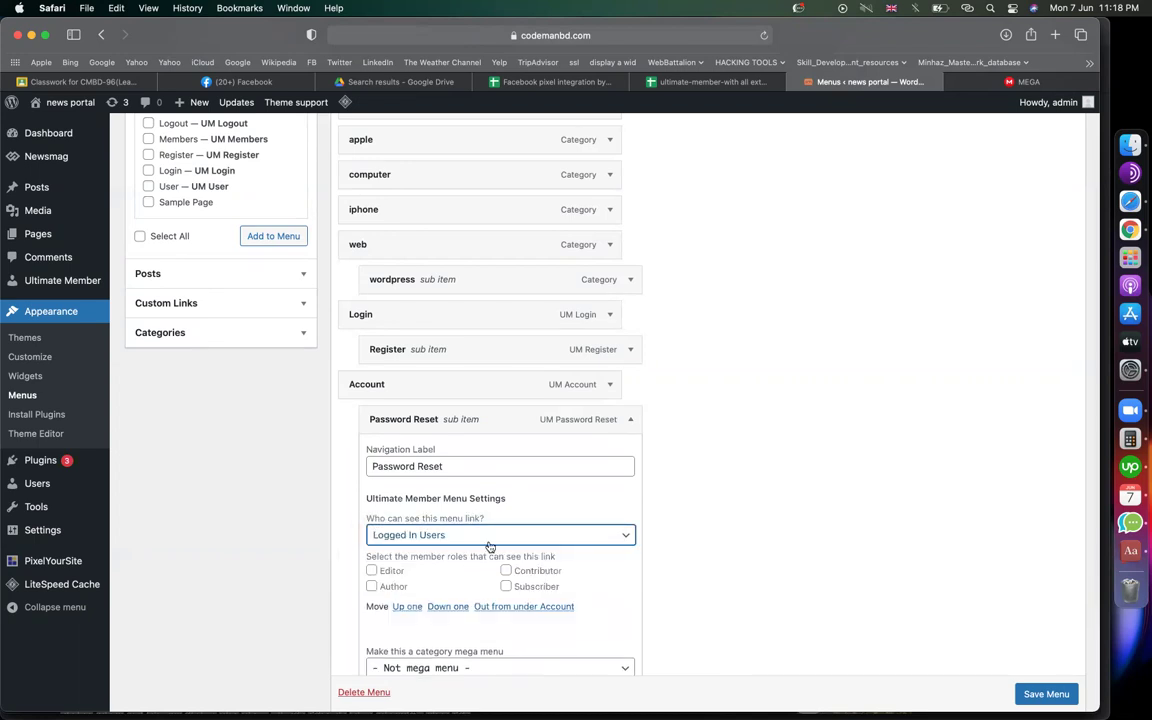
left_click(630, 419)
Restrict the Members menu item to Logged In Users
left_click(632, 455)
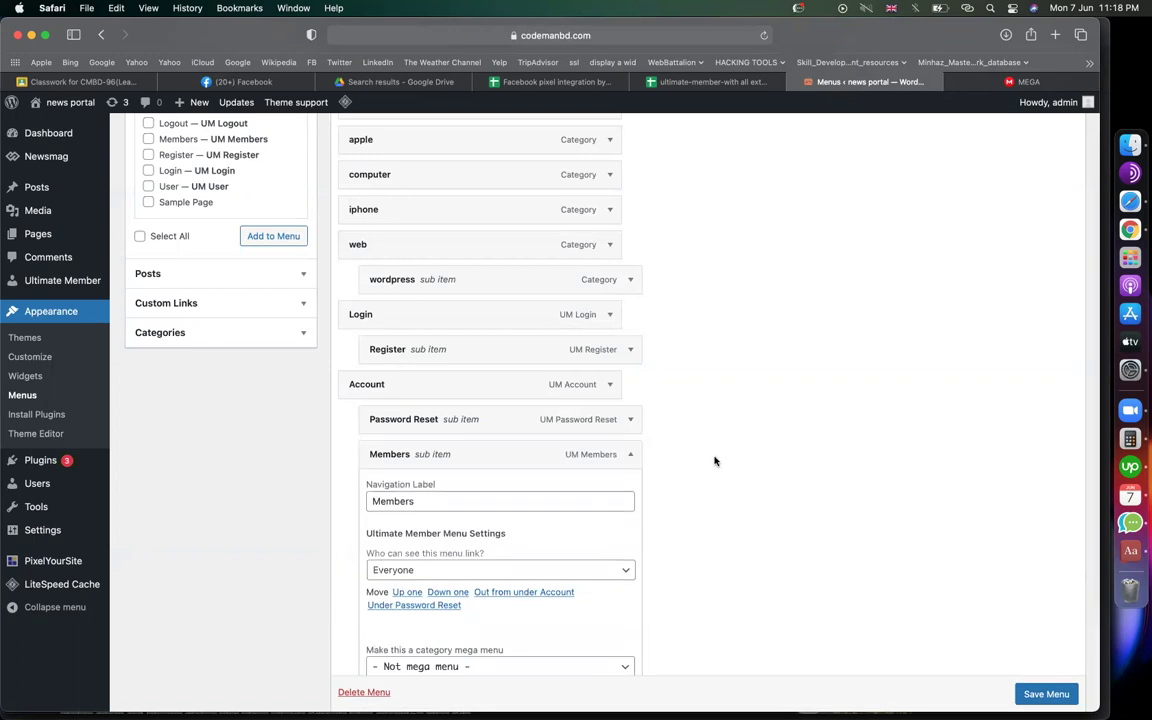
scroll(715, 459, "down", 2)
scroll(715, 461, "down", 1)
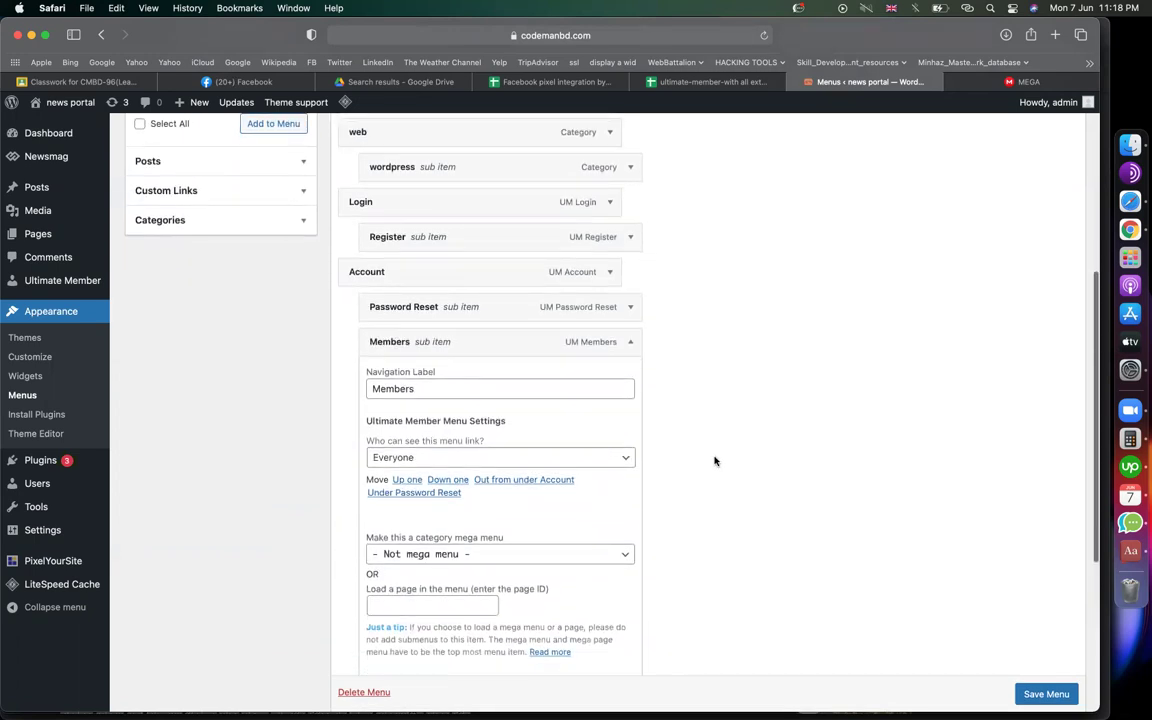
scroll(715, 461, "down", 2)
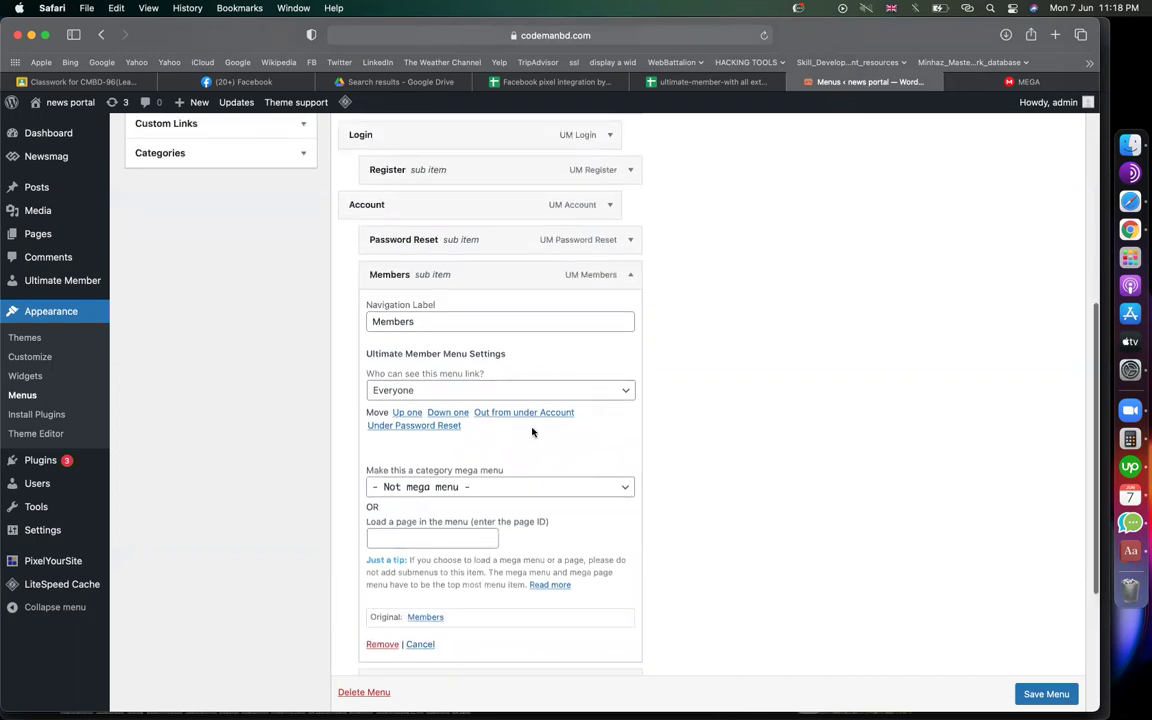
left_click(507, 392)
left_click(500, 419)
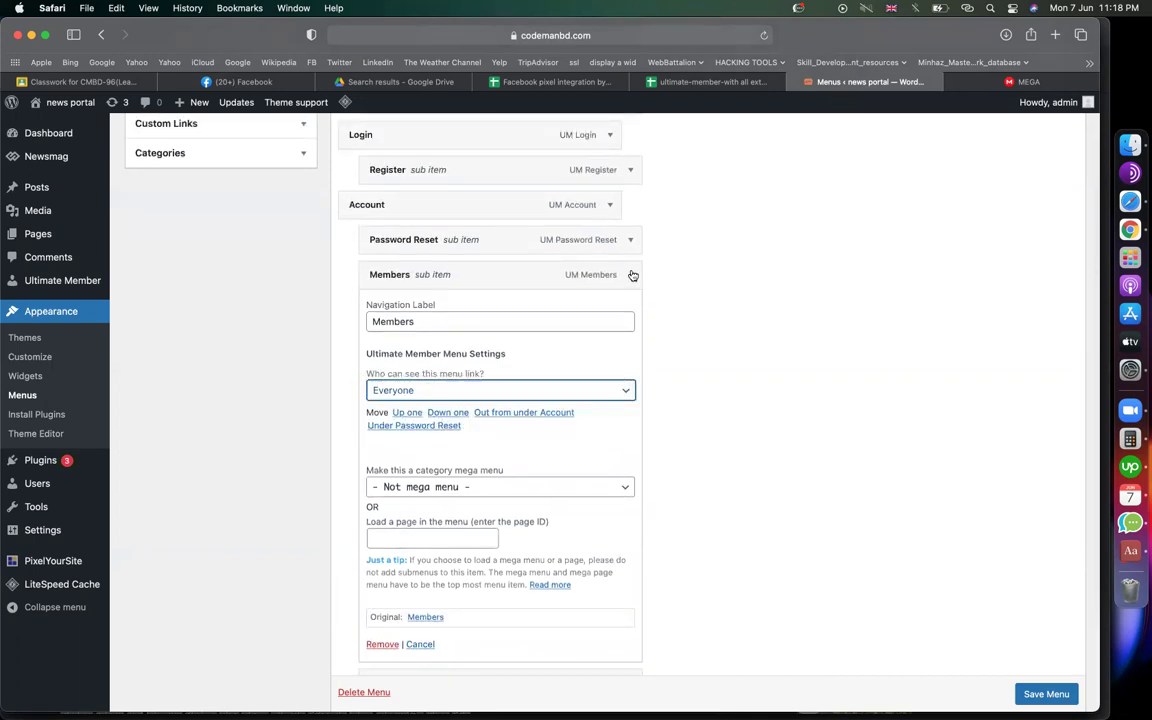
left_click(630, 275)
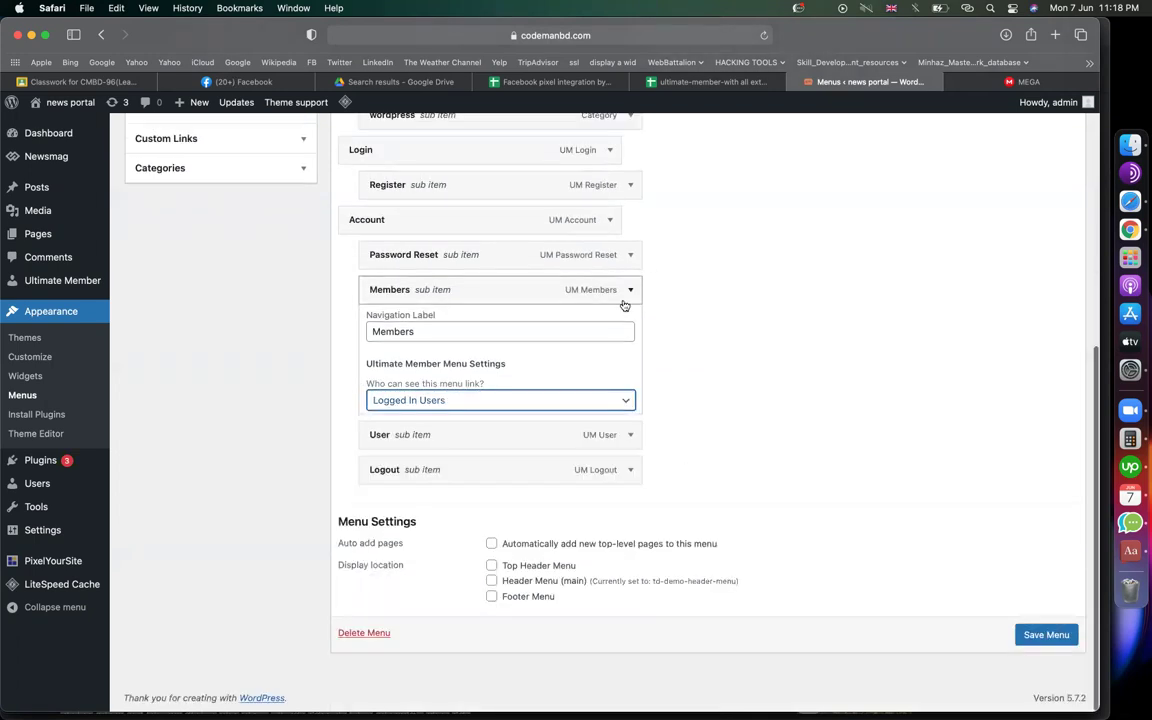
Make the User and Logout menu items visible only to Logged In Users
left_click(630, 435)
scroll(722, 461, "down", 2)
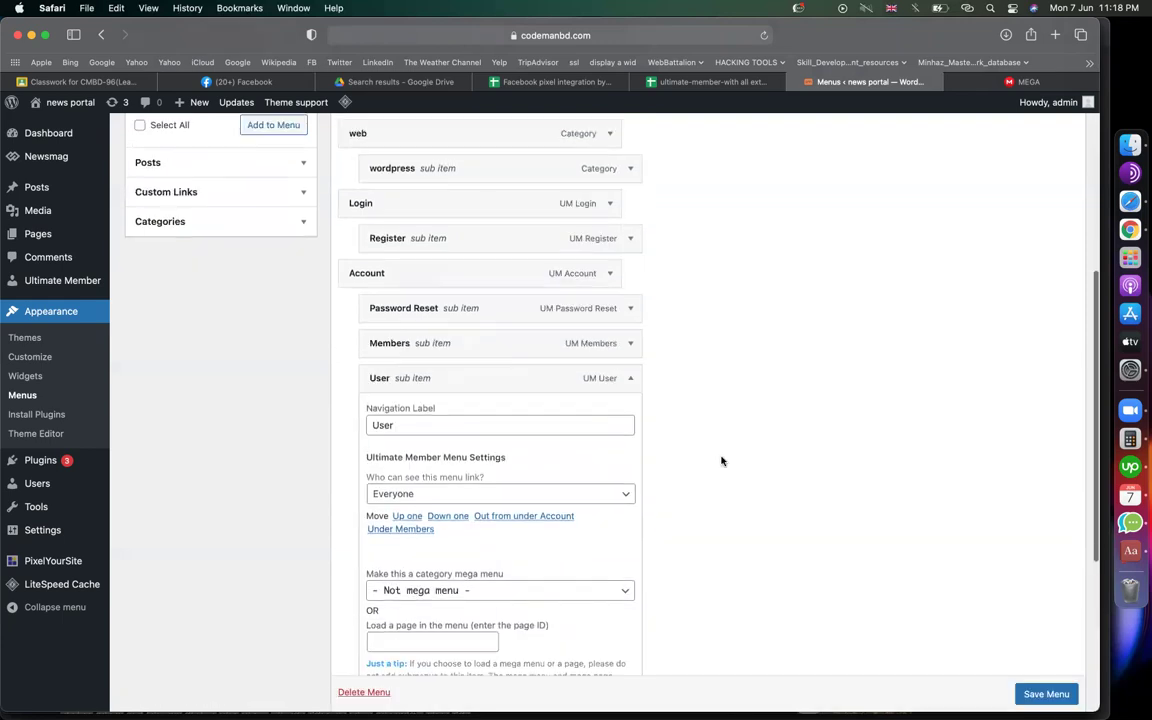
left_click(553, 502)
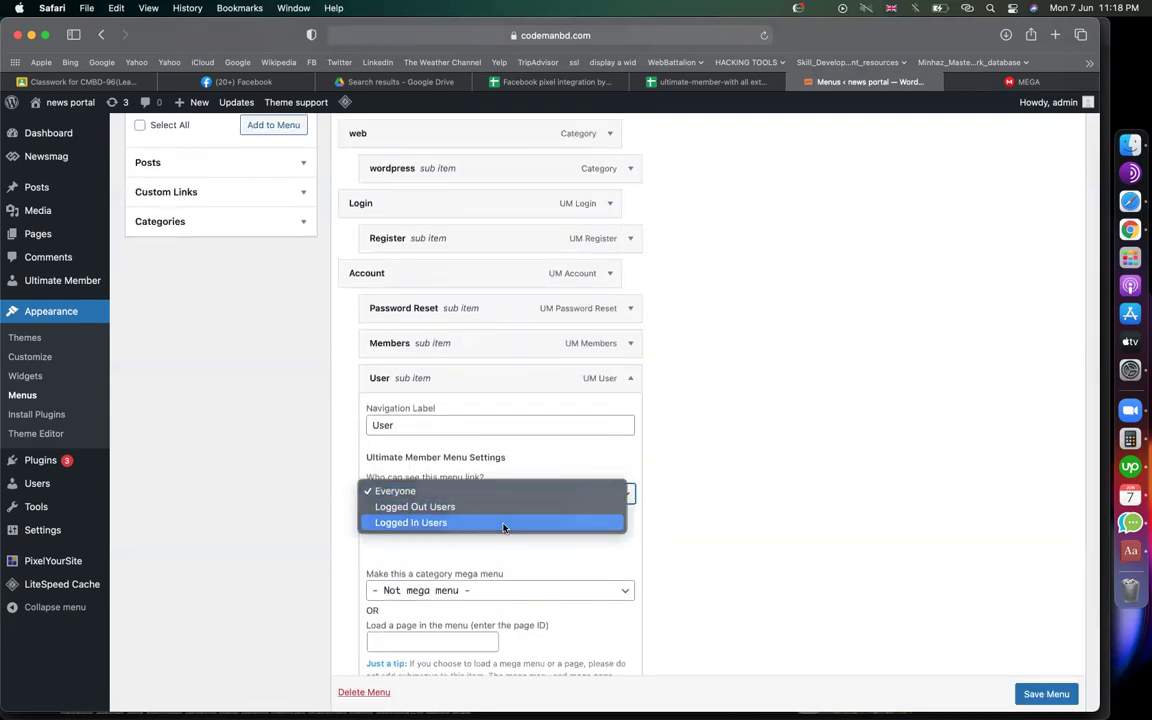
left_click(506, 525)
left_click(628, 378)
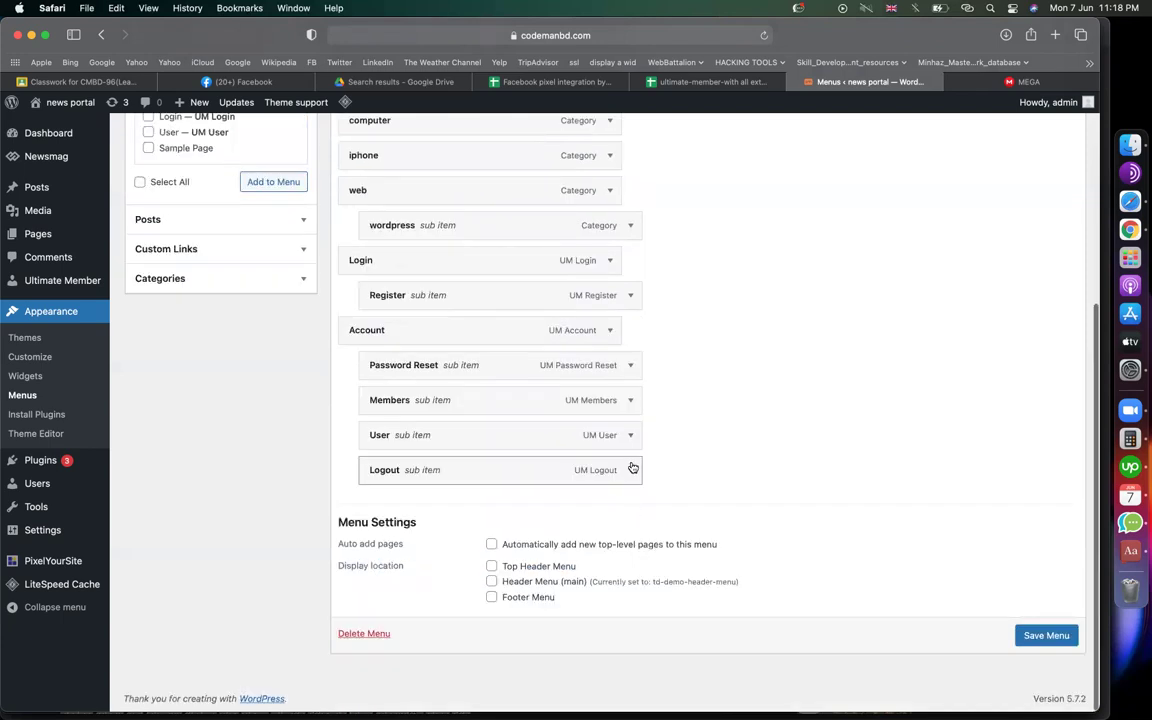
left_click(630, 469)
left_click(491, 590)
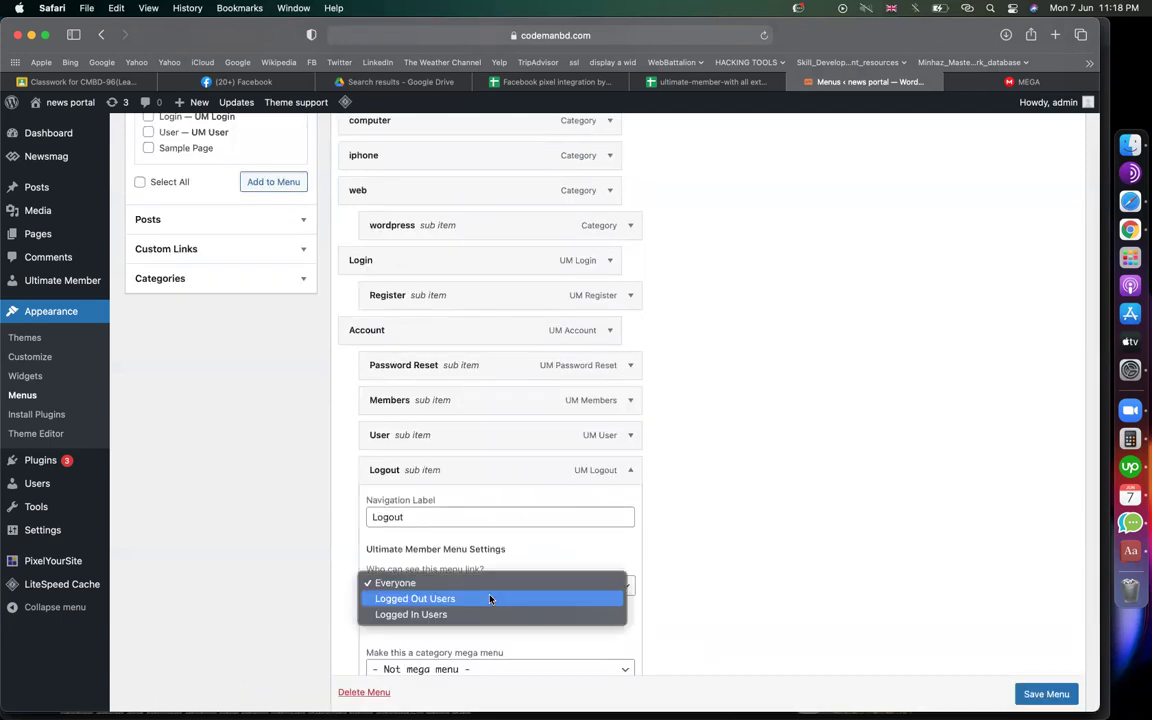
left_click(442, 616)
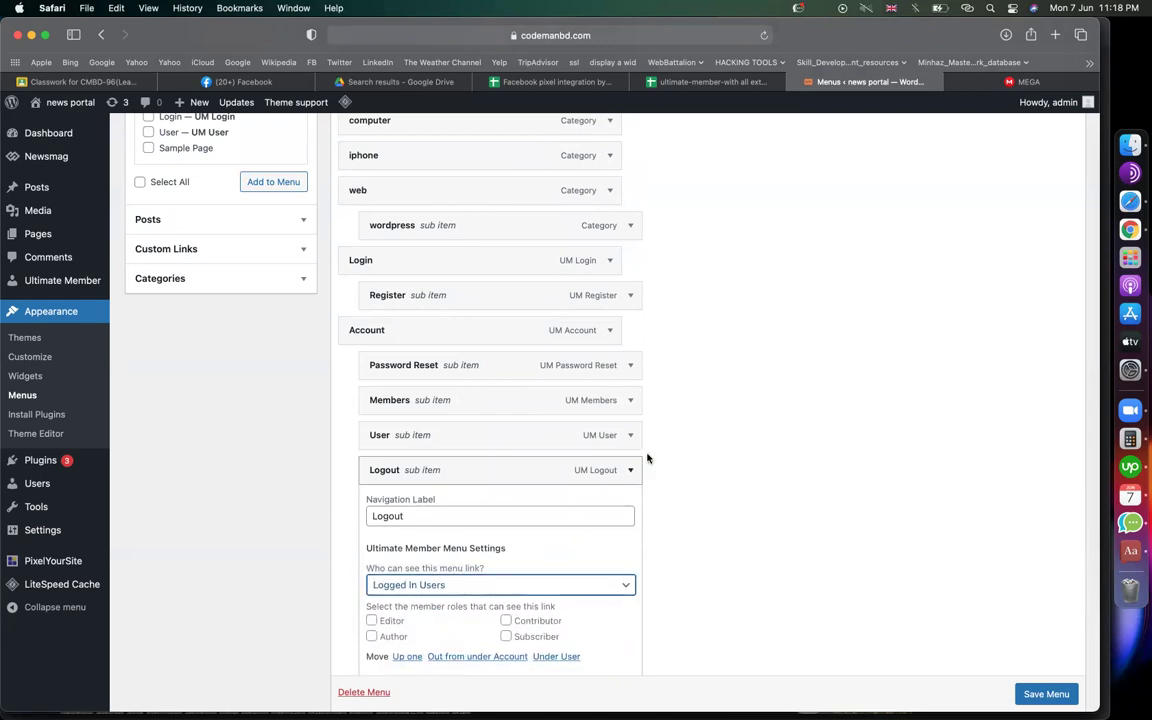
left_click(630, 470)
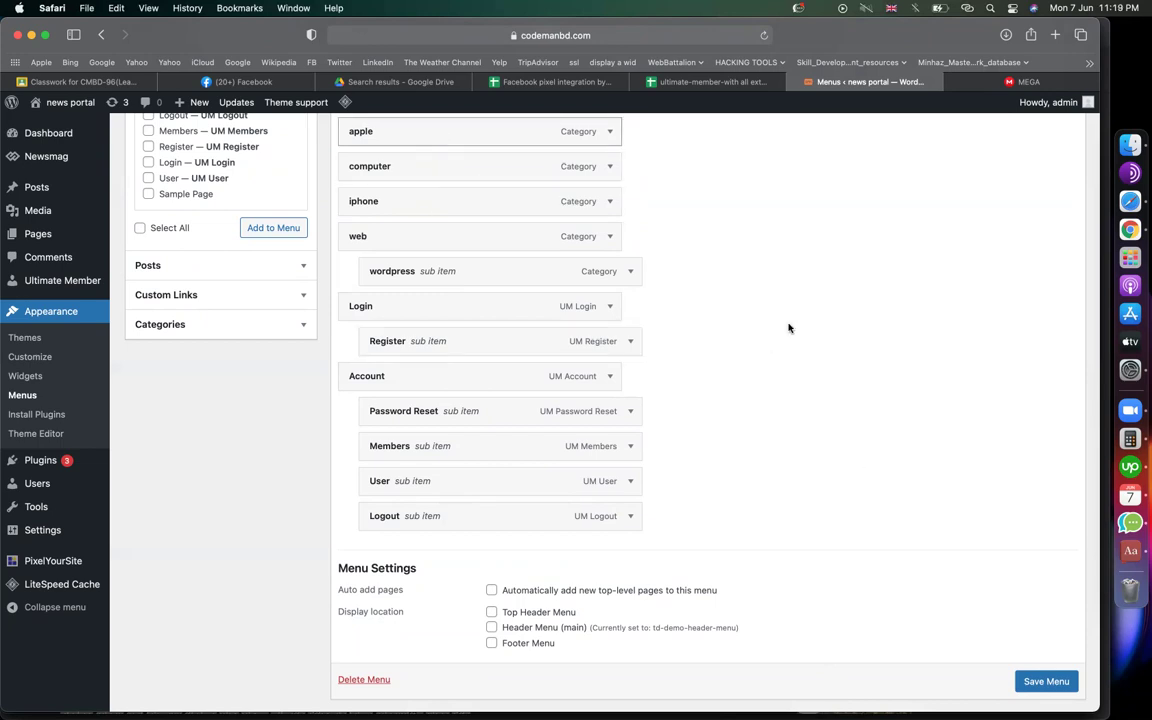
Save td-demo-header-menu with its logged-in-only visibility changes
key("XF86AudioRaiseVolume")
scroll(635, 613, "down", 2)
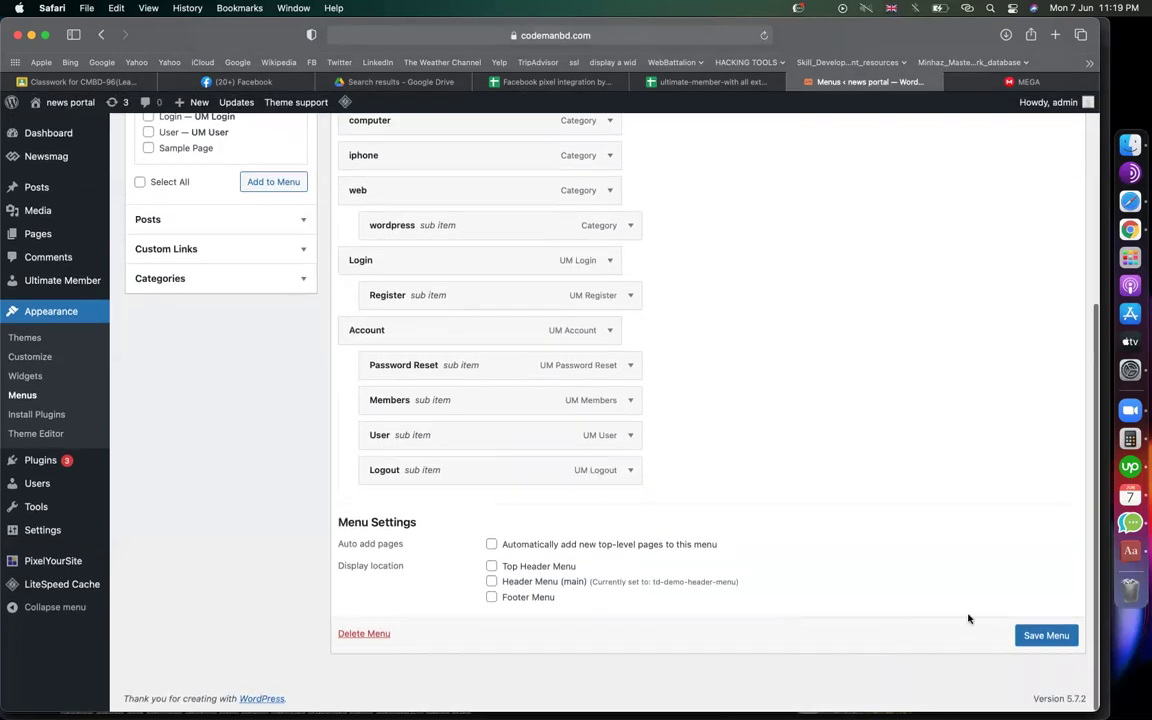
left_click(1031, 638)
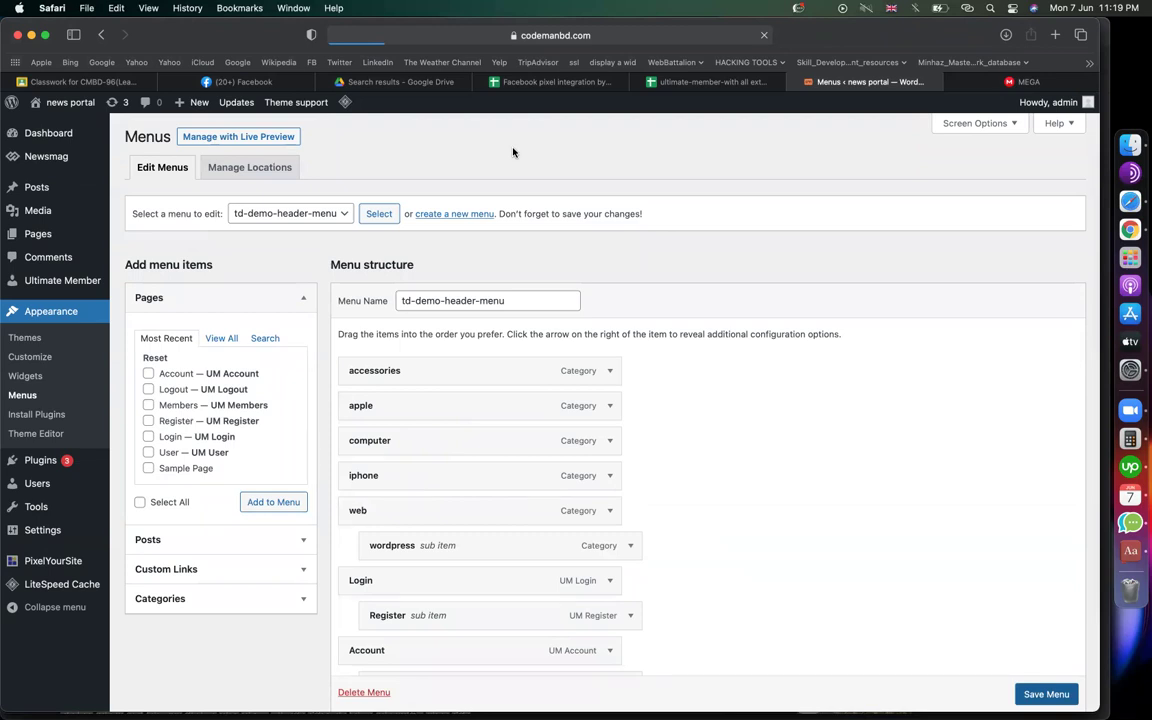
Read the Ultimate Member notes in Sheet1: registration setting, row 60 menu steps, and task list
left_click(700, 81)
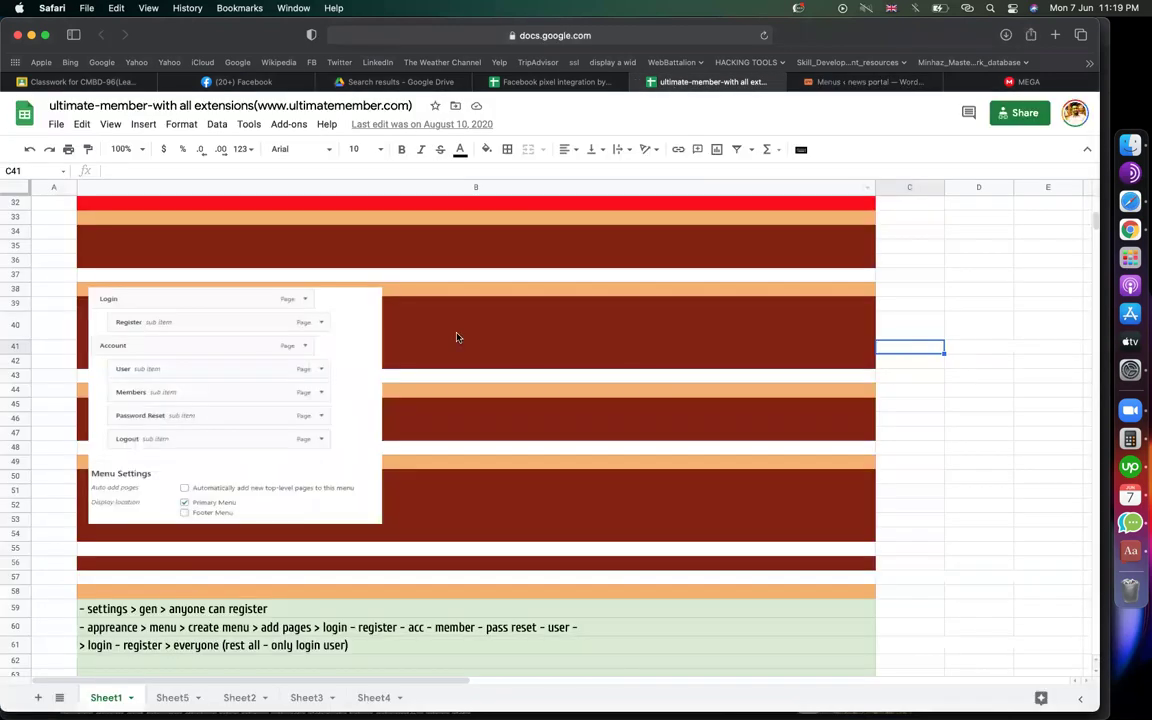
scroll(170, 422, "down", 5)
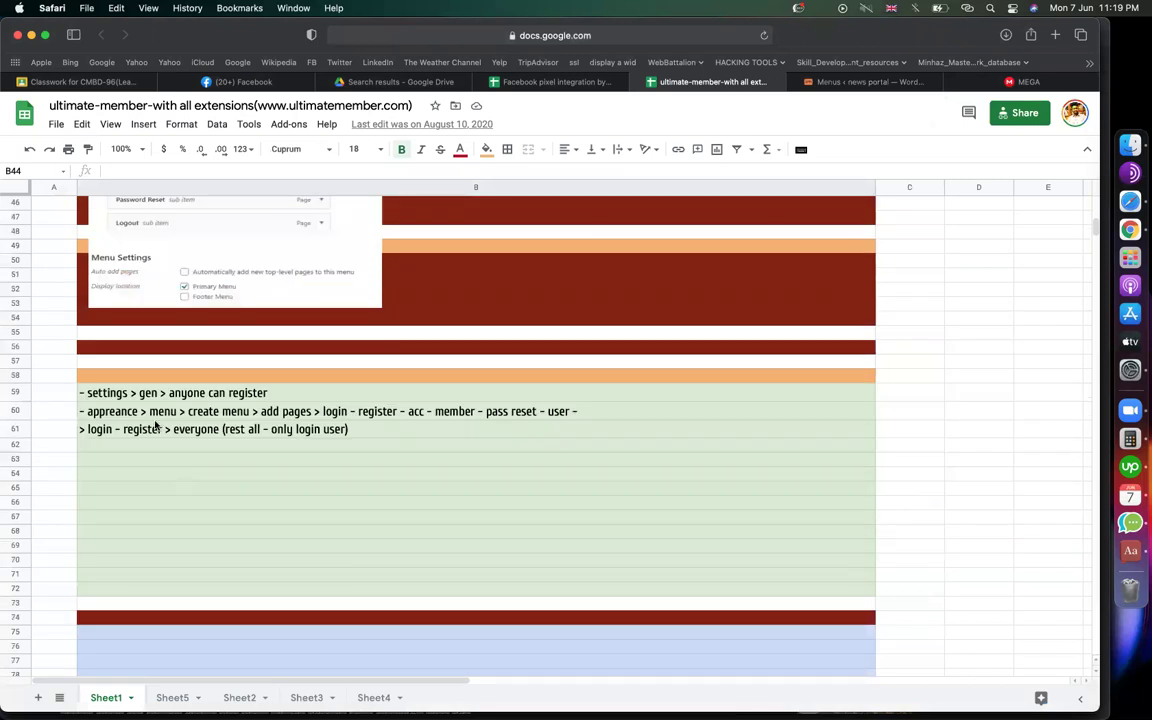
left_click(140, 392)
left_click(147, 411)
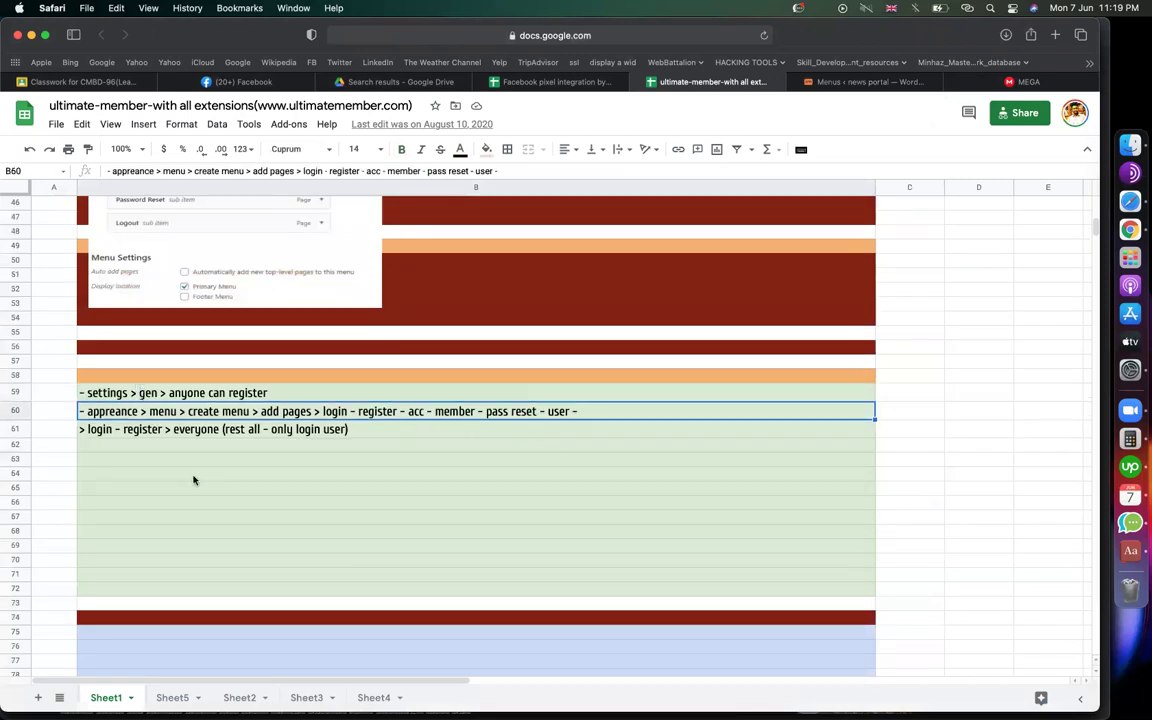
scroll(194, 481, "down", 5)
scroll(194, 481, "down", 10)
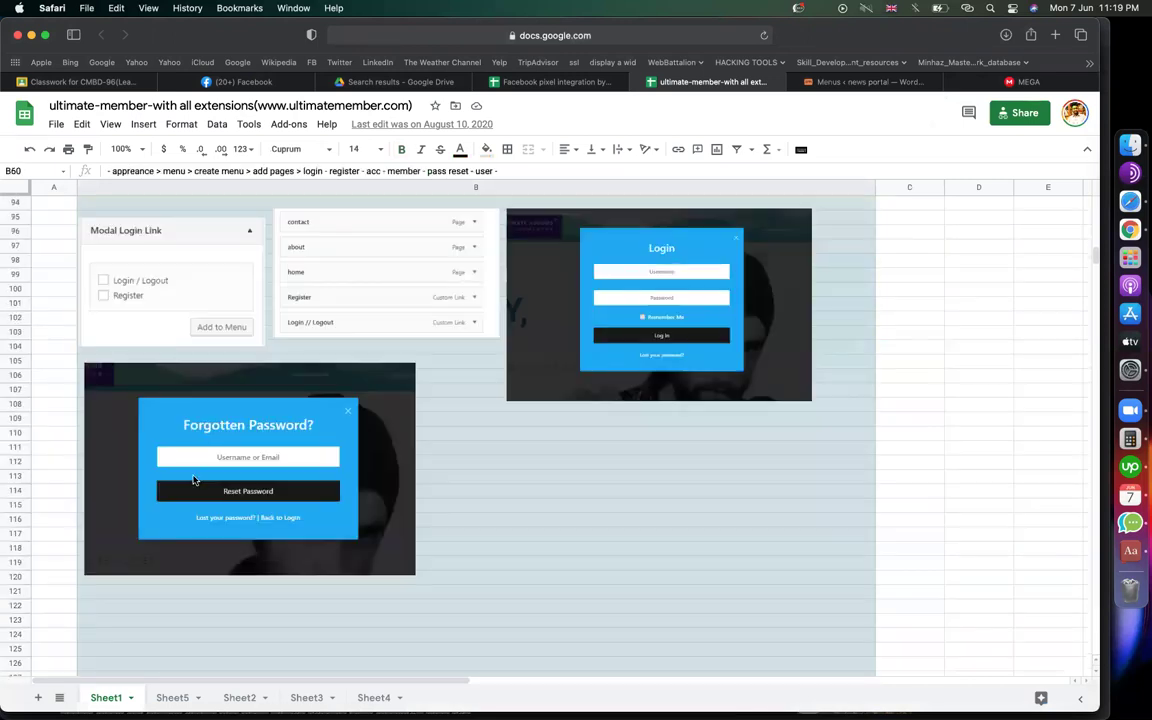
scroll(337, 494, "up", 10)
scroll(420, 475, "down", 7)
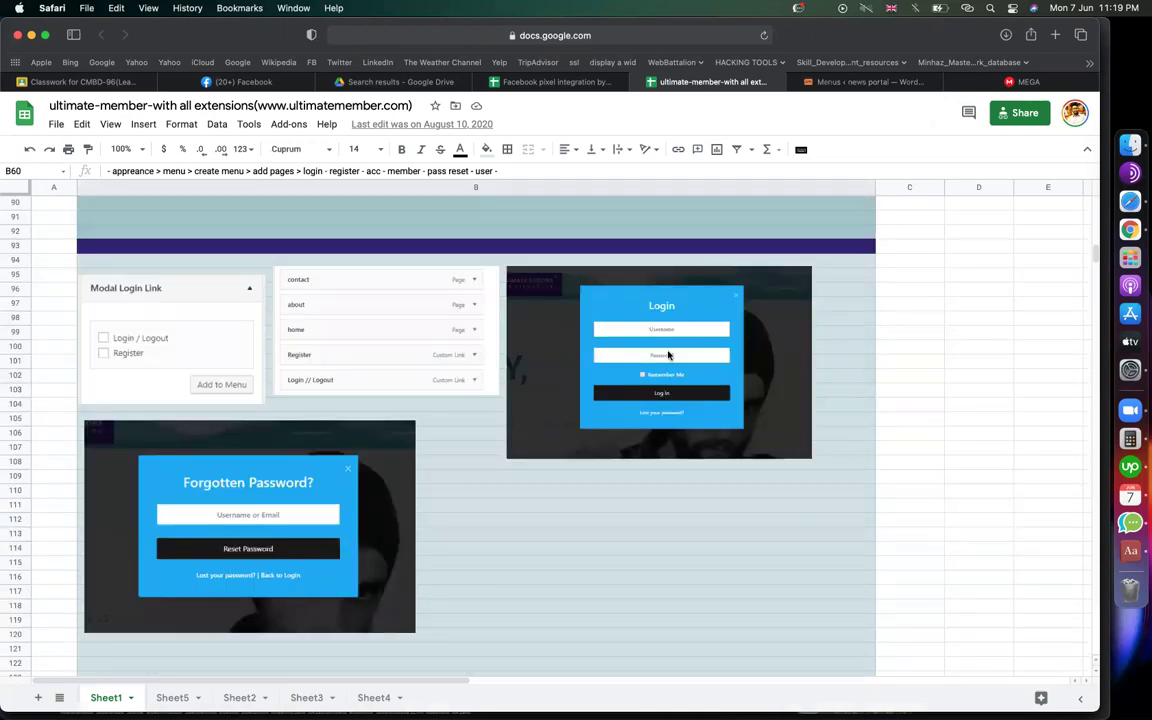
scroll(318, 576, "down", 2)
scroll(318, 576, "up", 10)
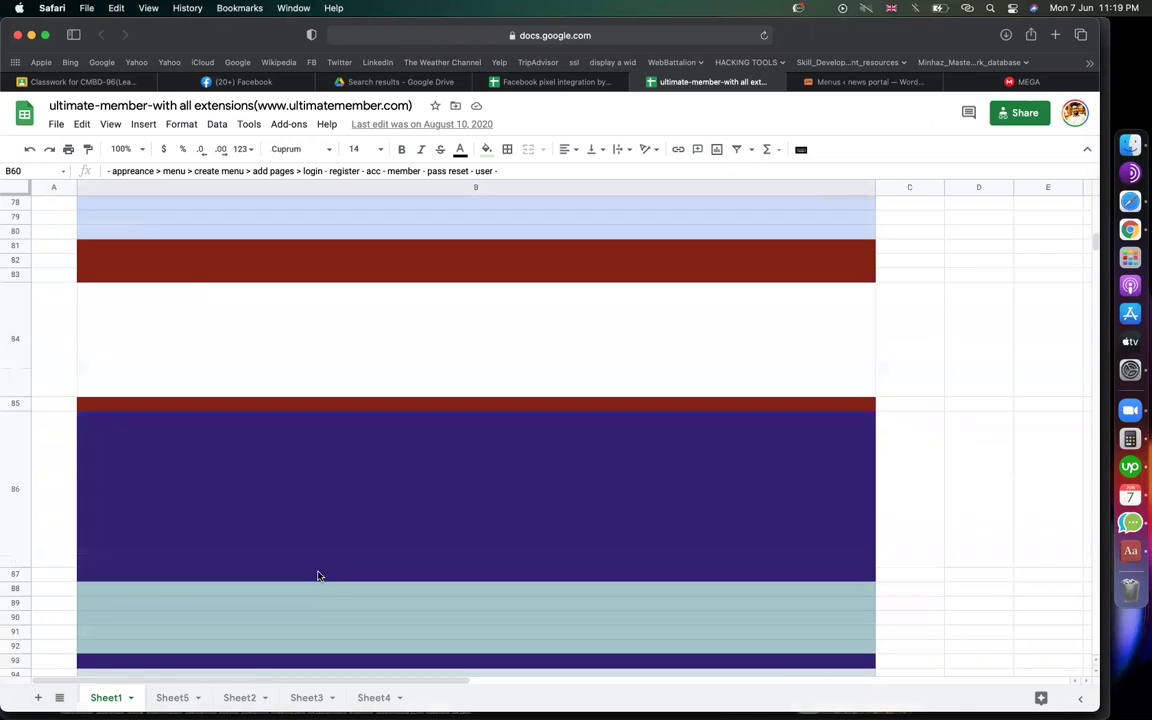
scroll(318, 576, "up", 15)
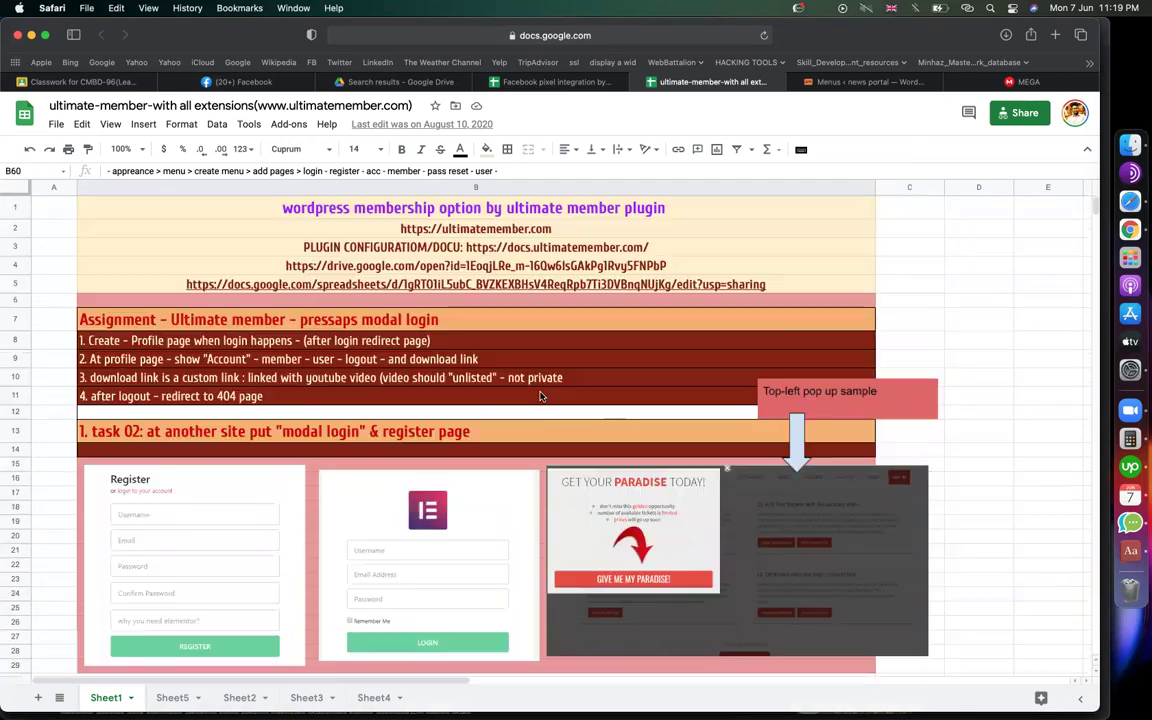
left_click(187, 323)
Load the news portal home at codemanbd.com/news/ in Safari, then hide Safari
key("Down")
key("Down")
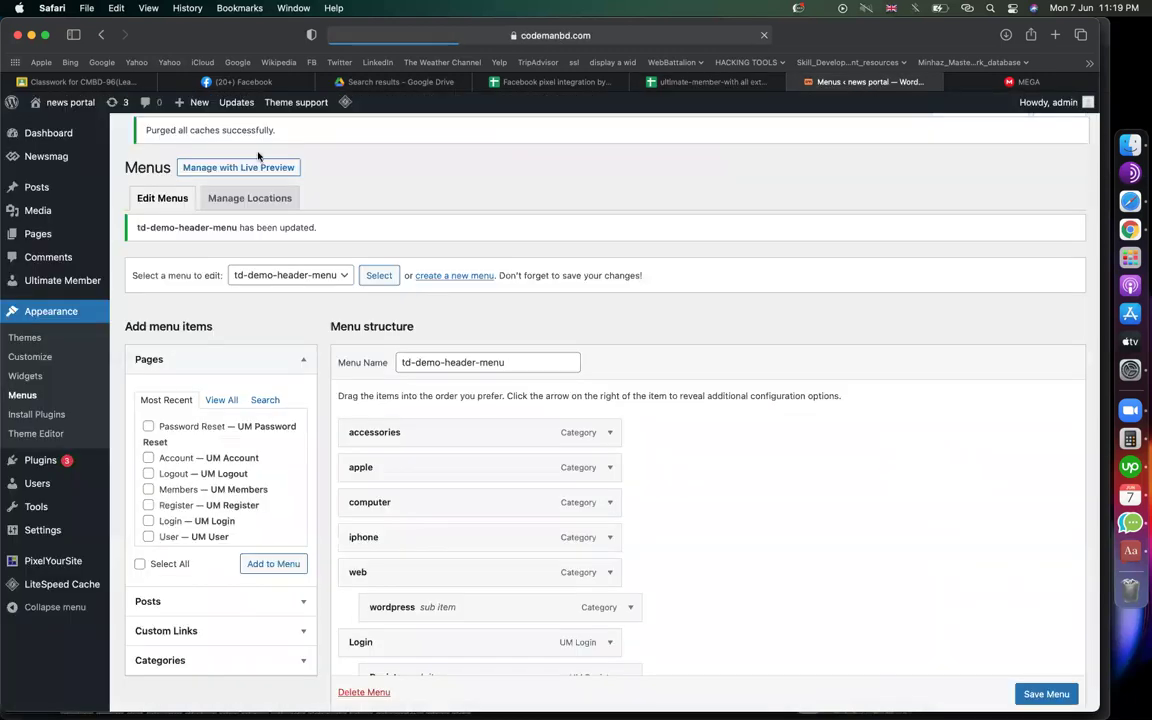
left_click(50, 126)
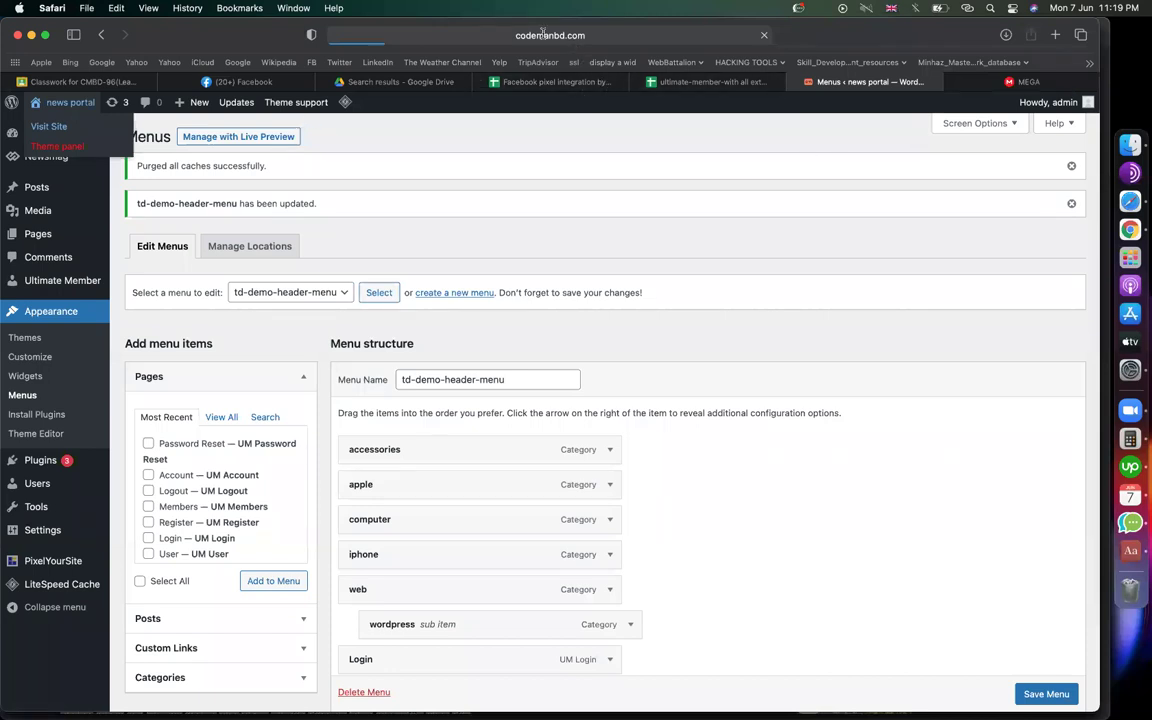
left_click(575, 38)
key("Escape")
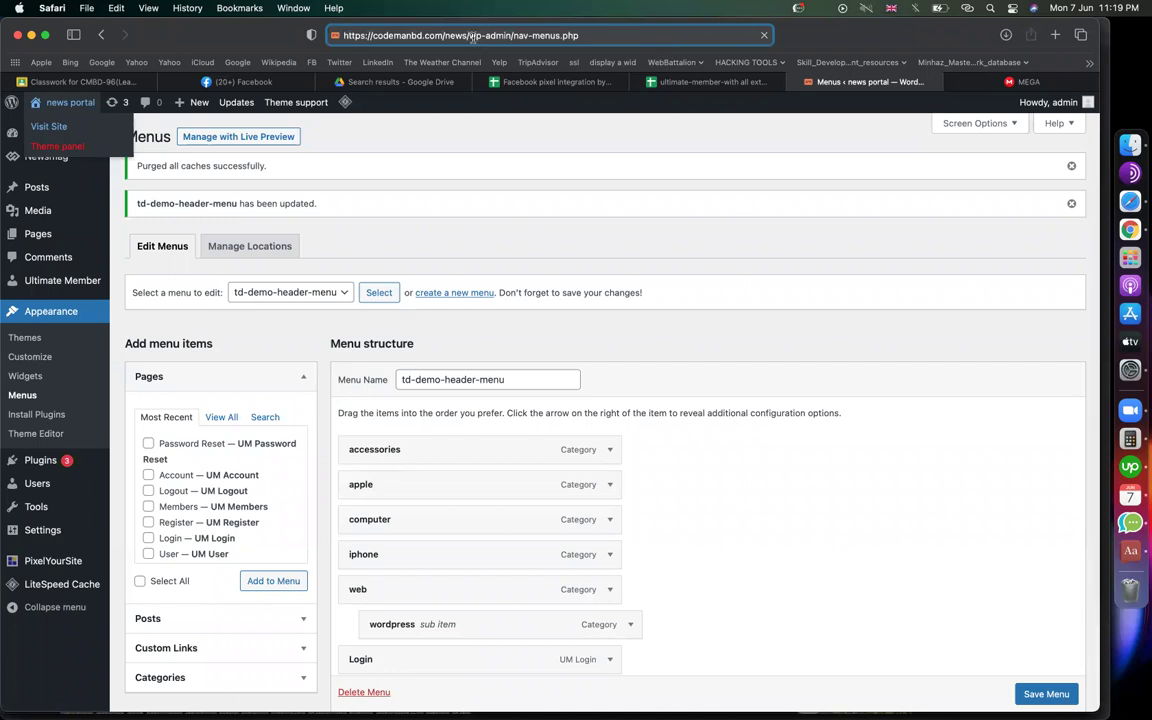
key("shift+End")
key("BackSpace")
key("Return")
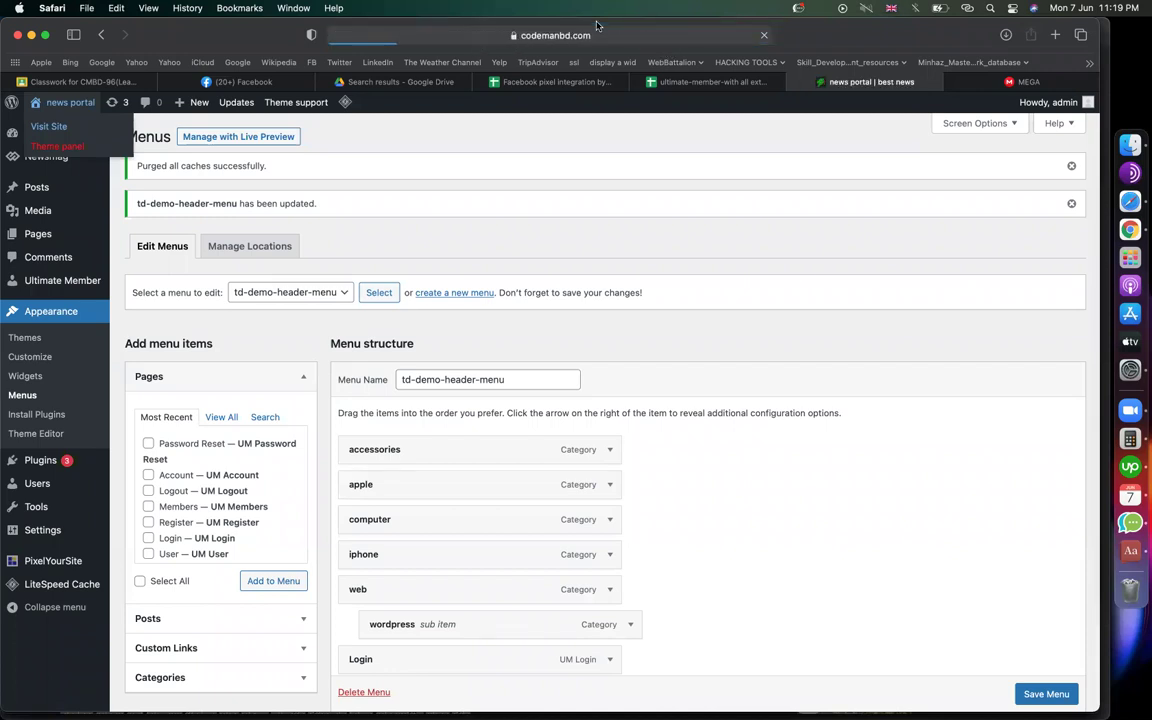
left_click(543, 40)
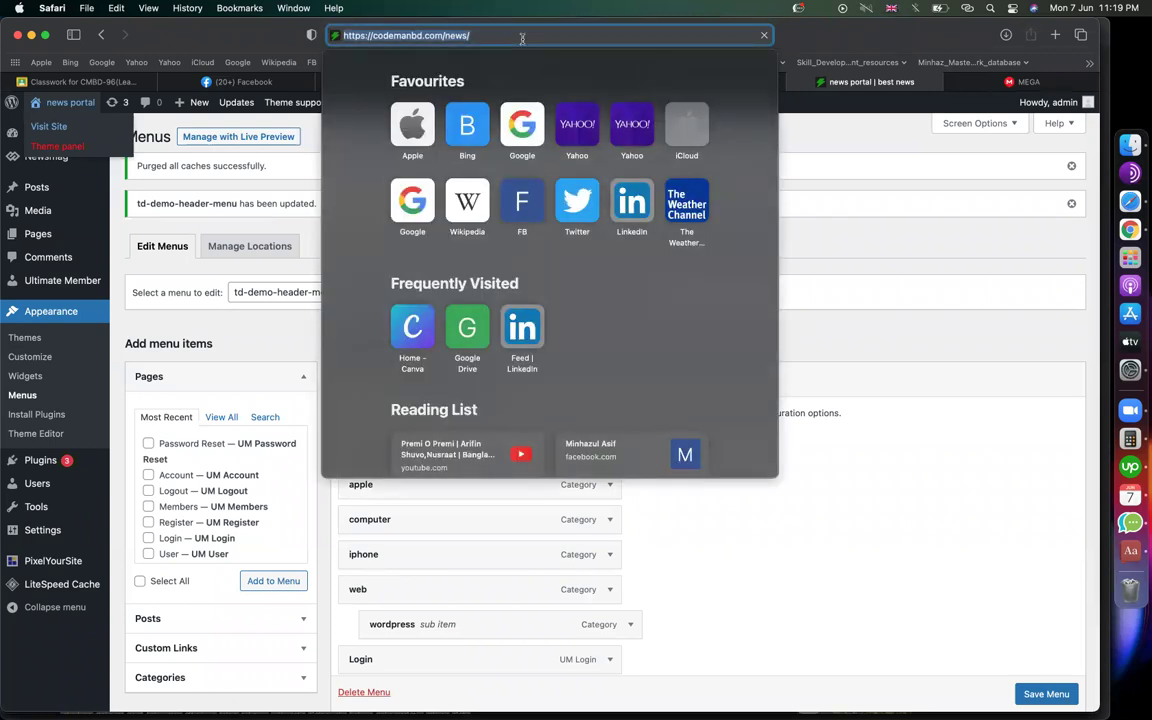
key("super+h")
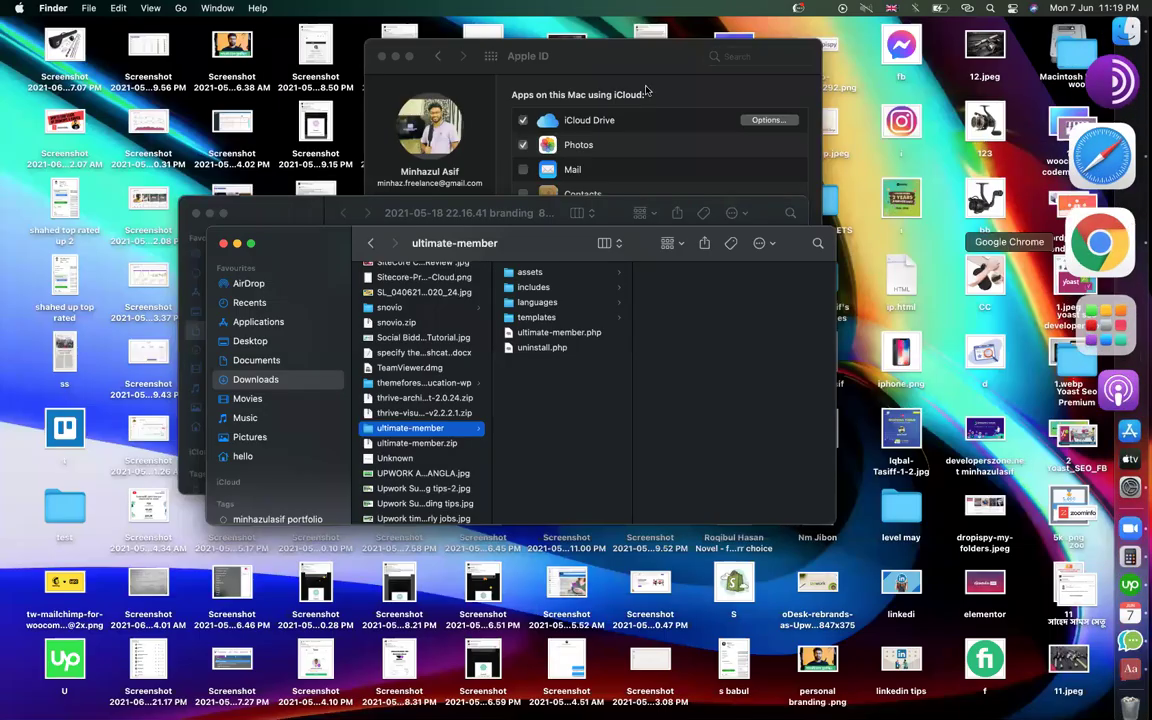
Reload codemanbd.com/news/ in Chrome and close the Codemanbd Education tab
left_click(1130, 229)
left_click(494, 57)
key("Return")
left_click(708, 34)
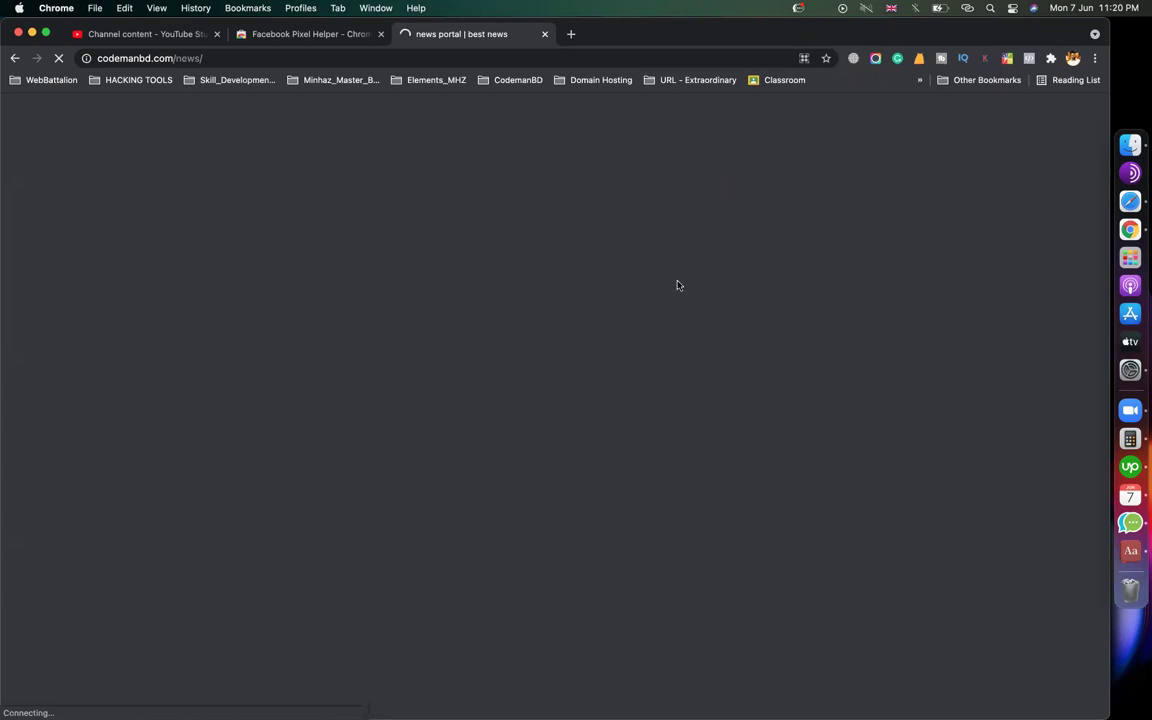
On the loaded news portal home page, expand the Login menu to reveal Register
left_click(1072, 59)
left_click(790, 272)
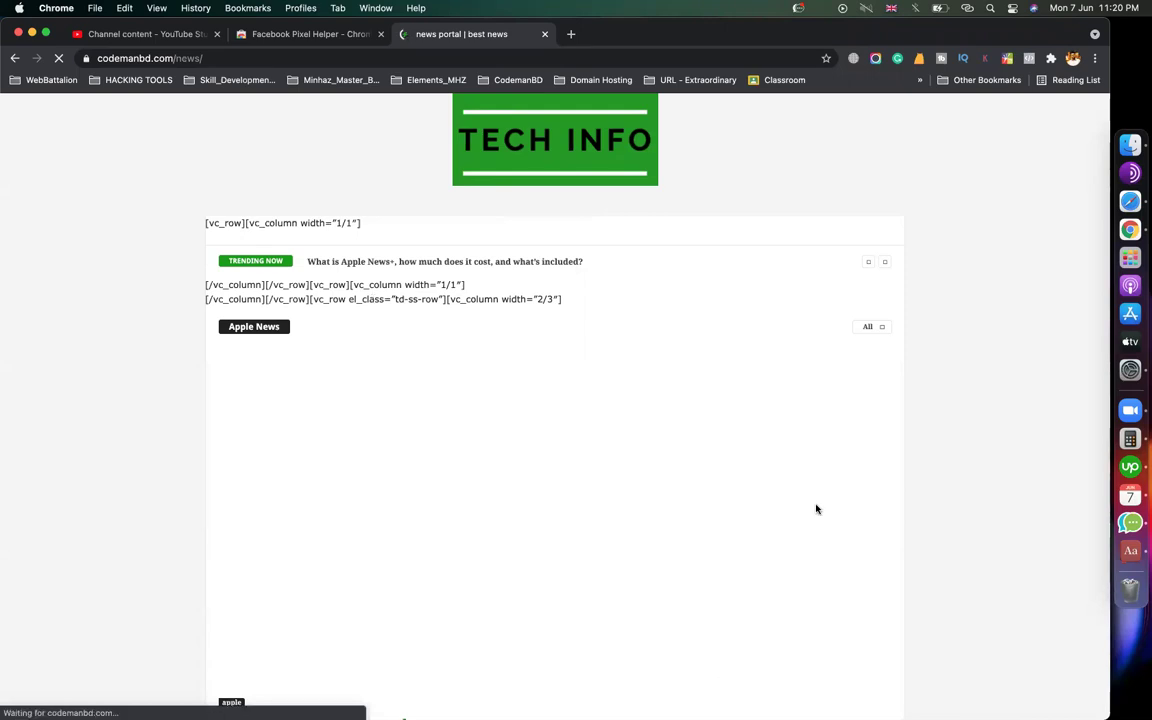
scroll(157, 412, "up", 1)
scroll(350, 370, "down", 3)
scroll(545, 327, "up", 3)
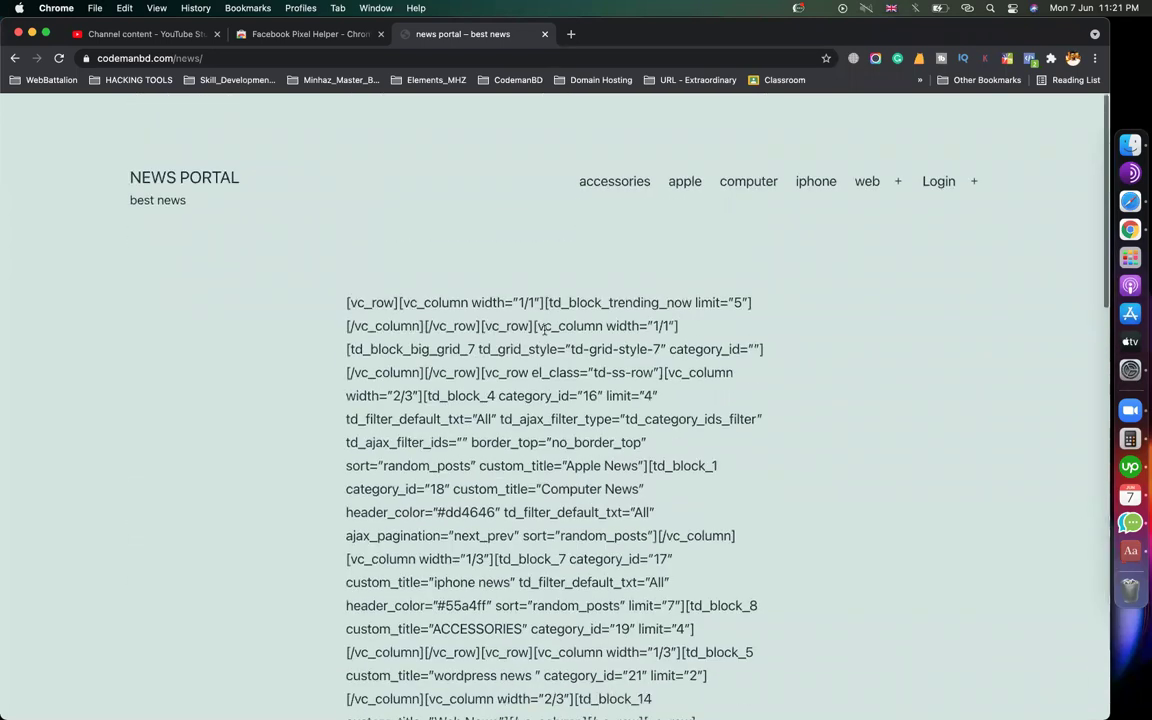
scroll(545, 327, "down", 1)
left_click(974, 160)
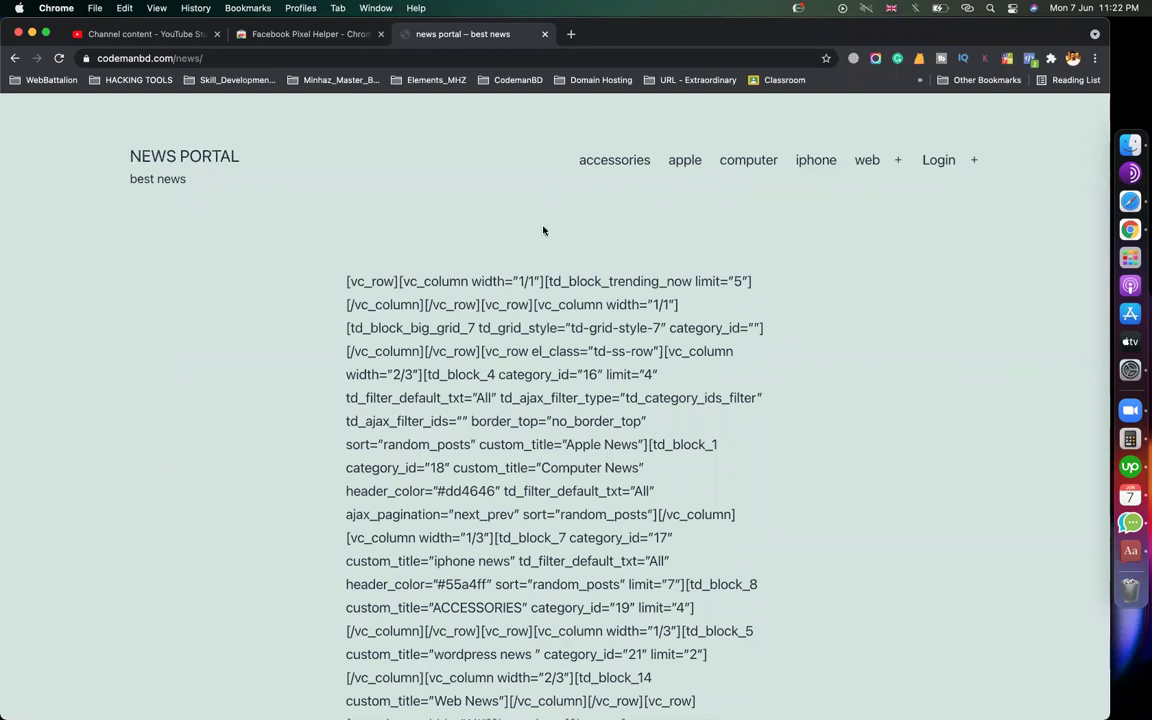
left_click(308, 57)
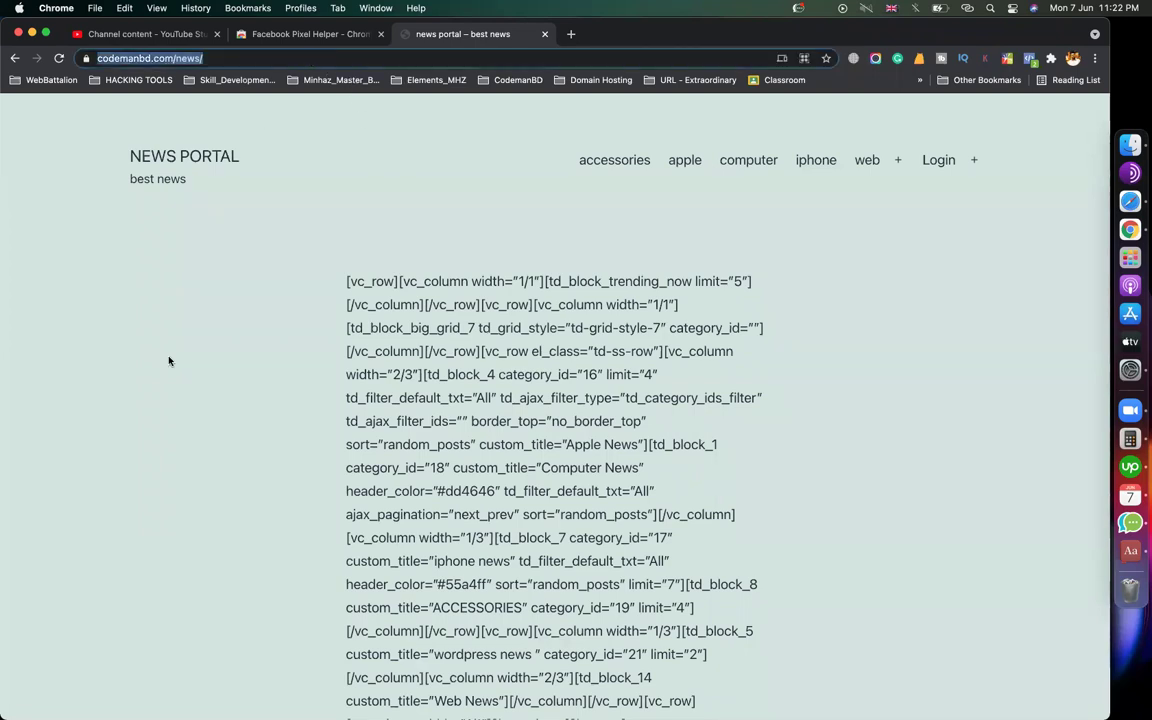
left_click(976, 612)
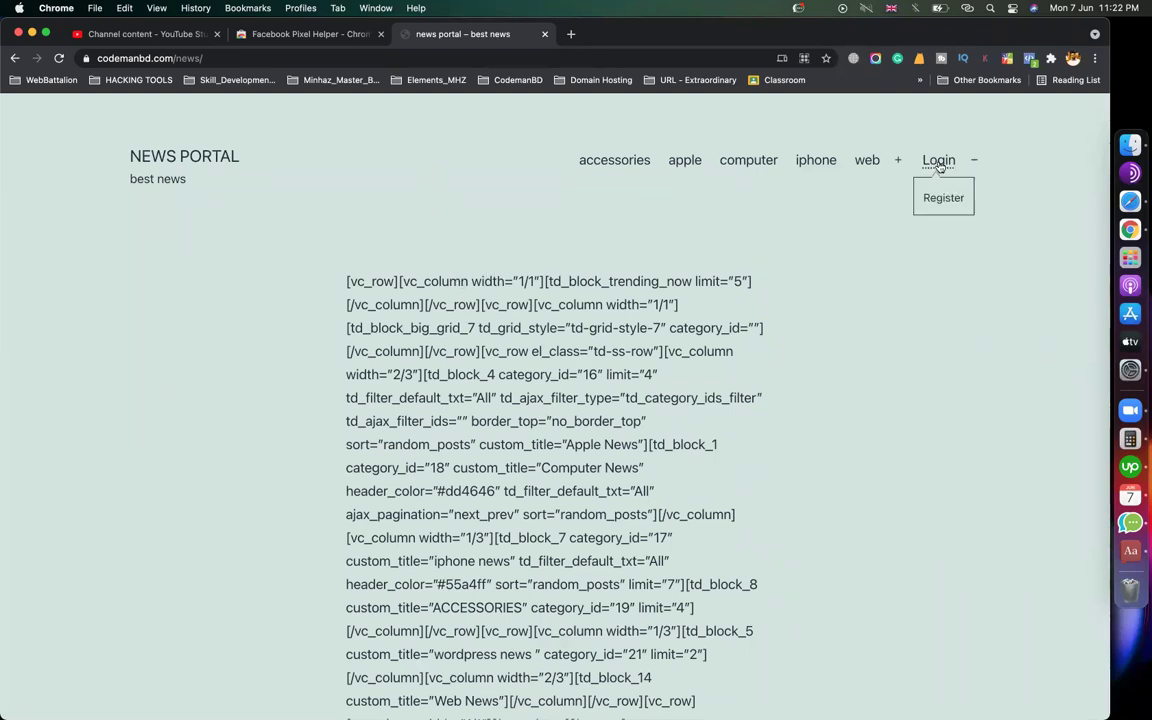
mouse_move(939, 162)
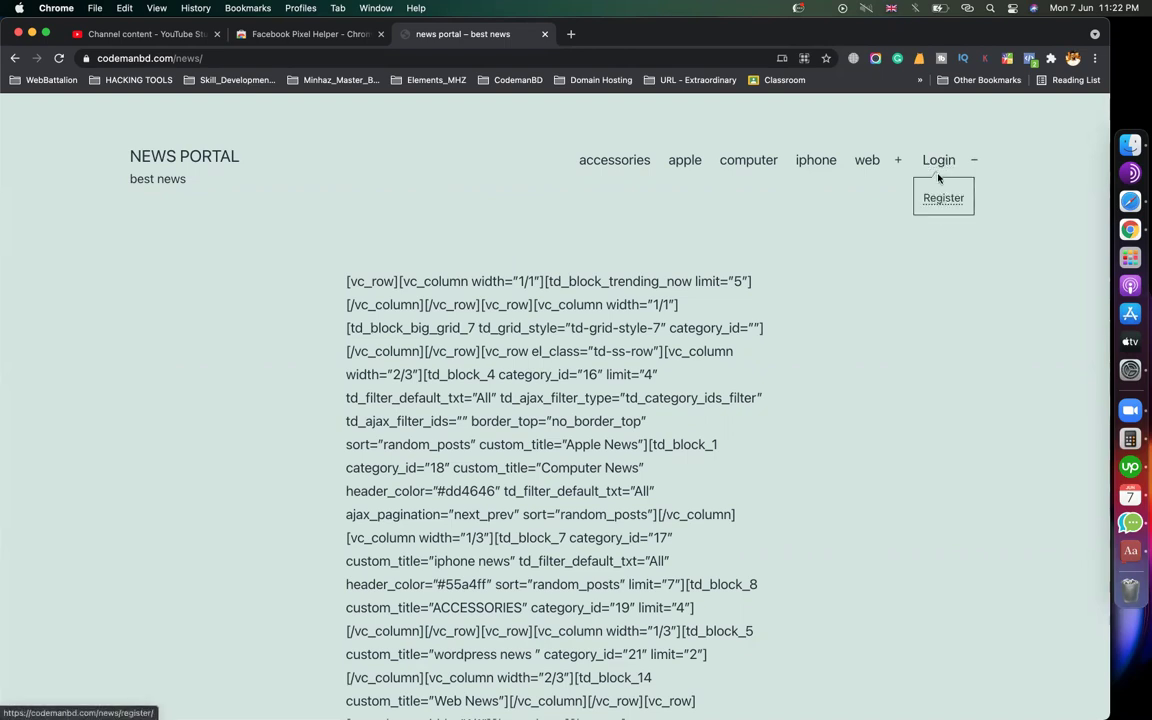
Go from the site's Login page to its Register page, then return to Safari's Menus screen
left_click(940, 163)
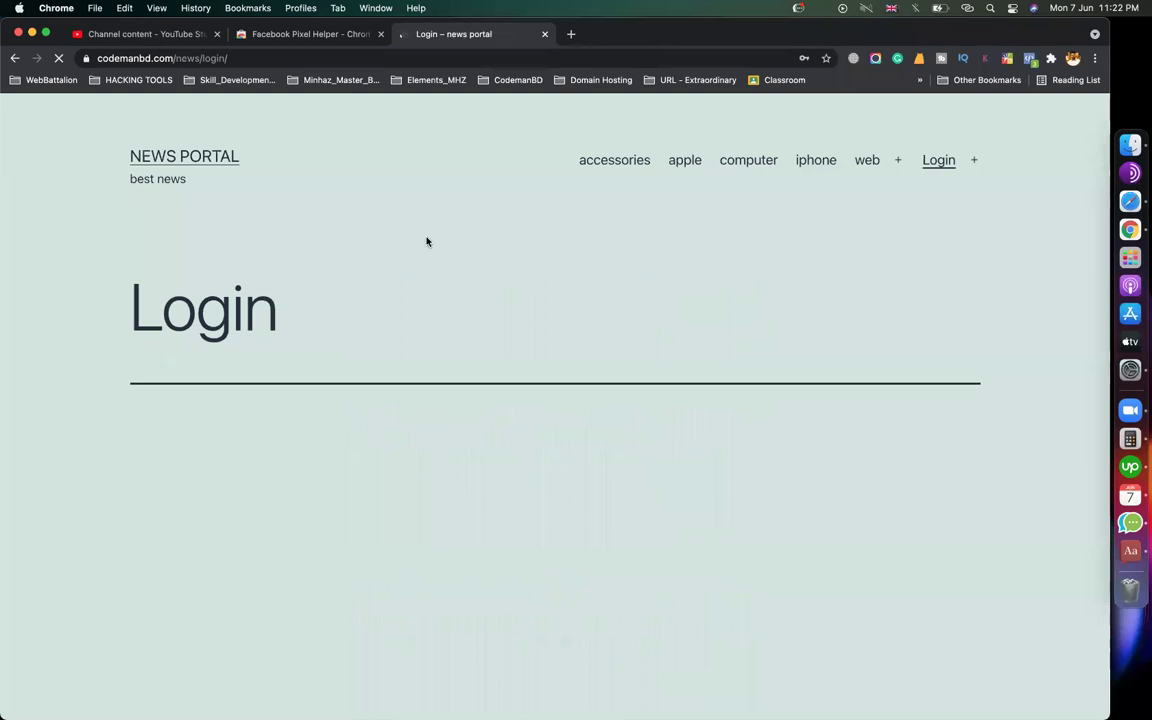
scroll(457, 357, "down", 2)
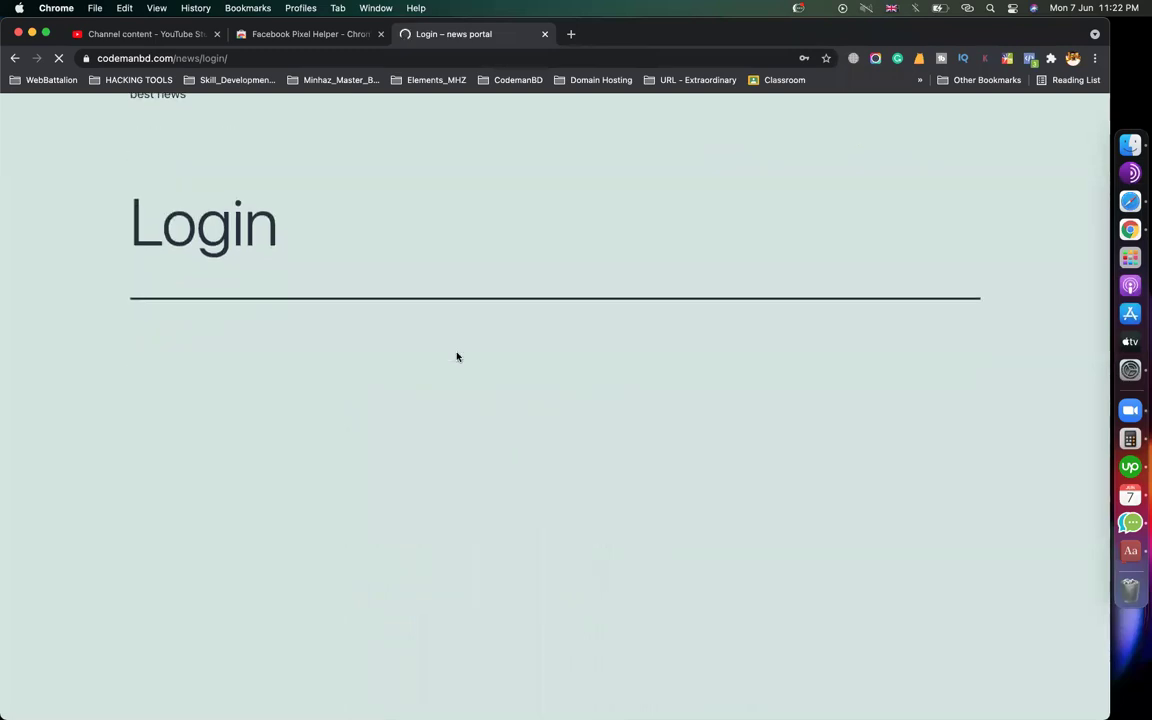
scroll(457, 357, "down", 1)
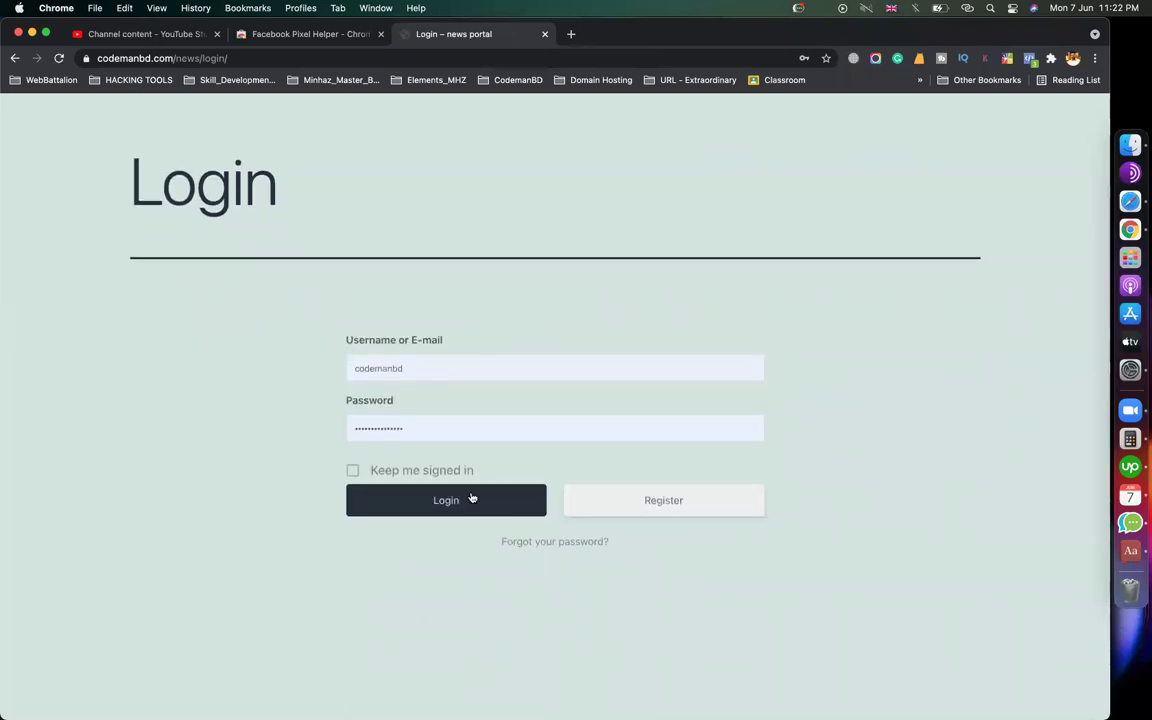
left_click(706, 510)
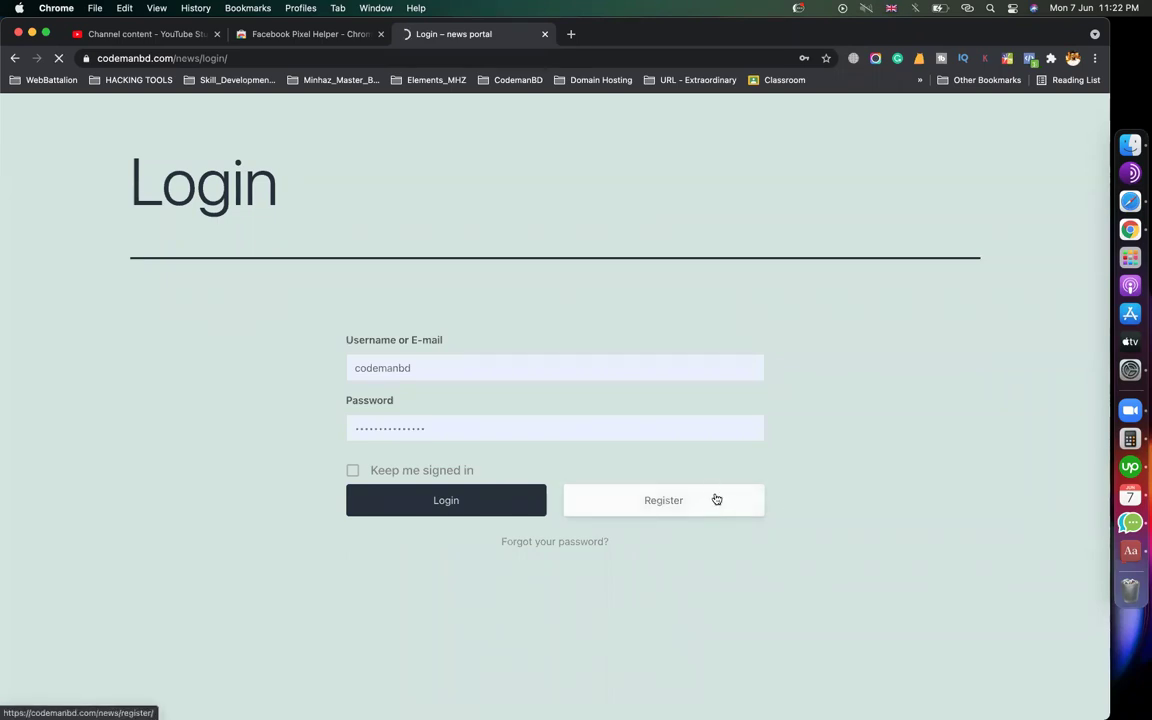
left_click(1125, 235)
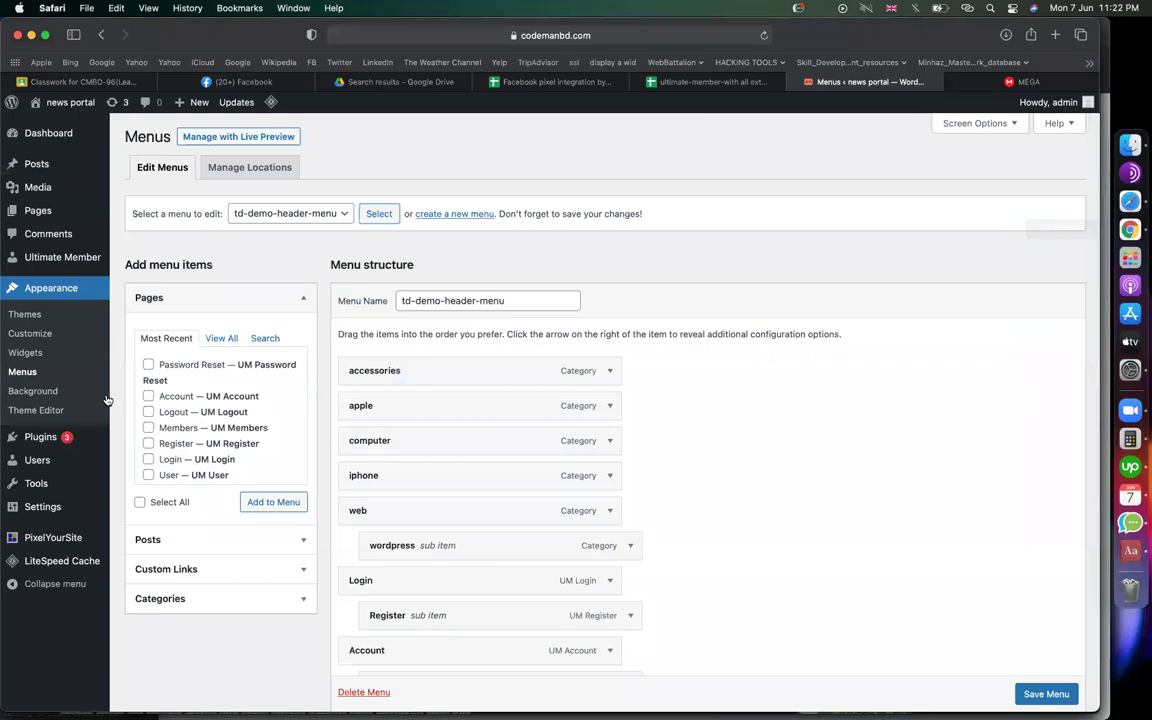
Turn on 'Anyone can register' in General Settings, save, and go back to Chrome's Register page
mouse_move(100, 507)
left_click(151, 510)
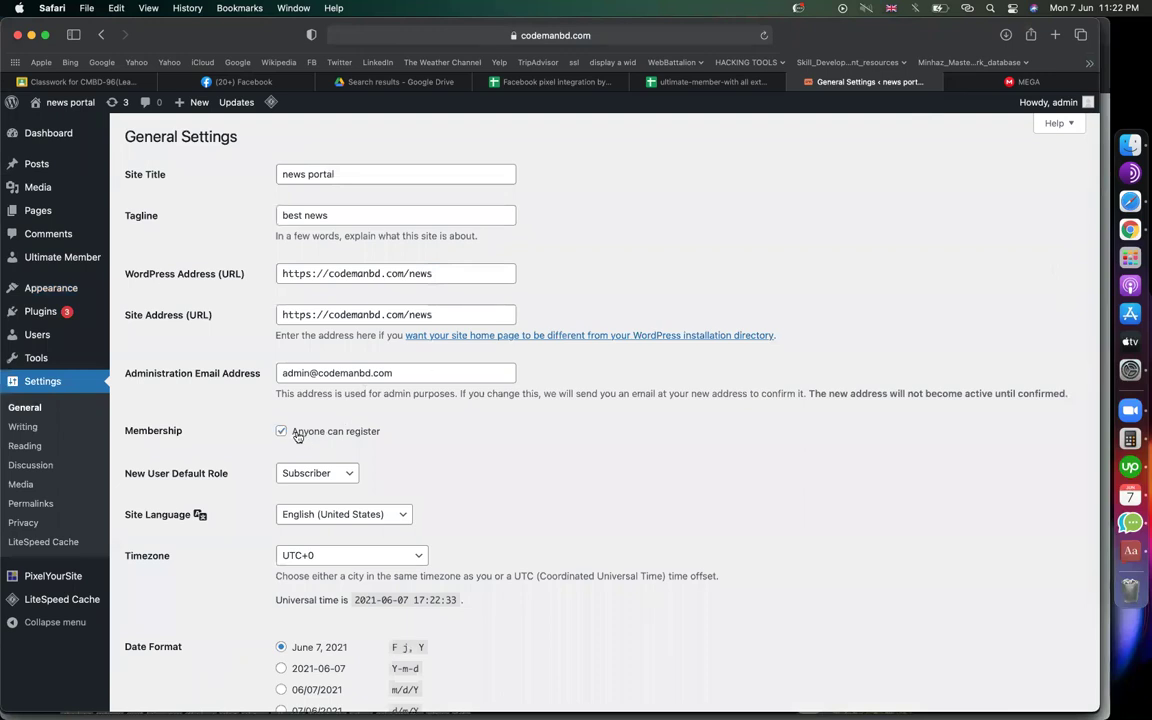
scroll(300, 440, "down", 6)
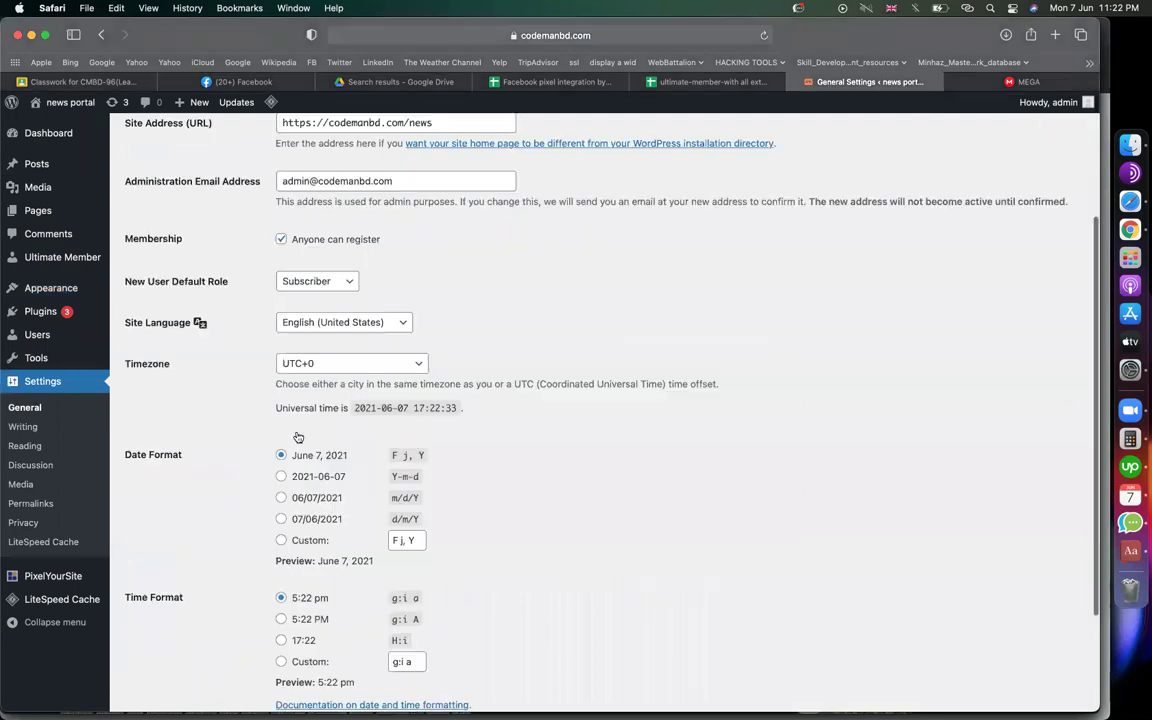
left_click(161, 640)
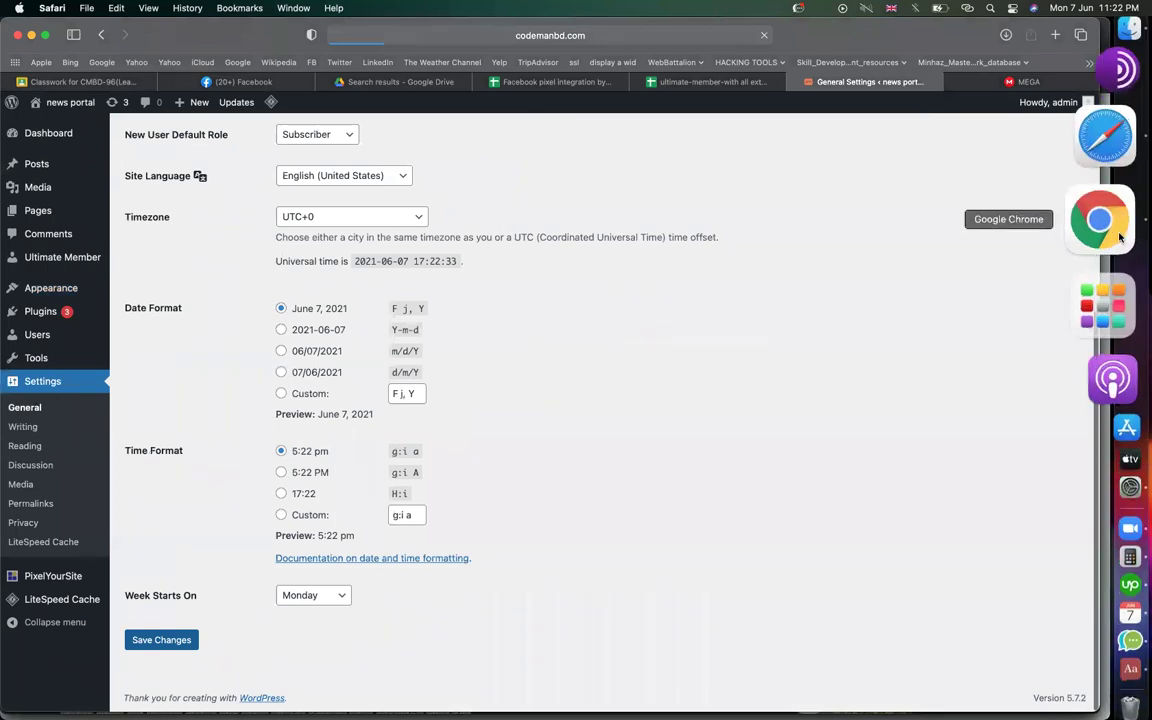
left_click(1130, 229)
scroll(442, 292, "down", 3)
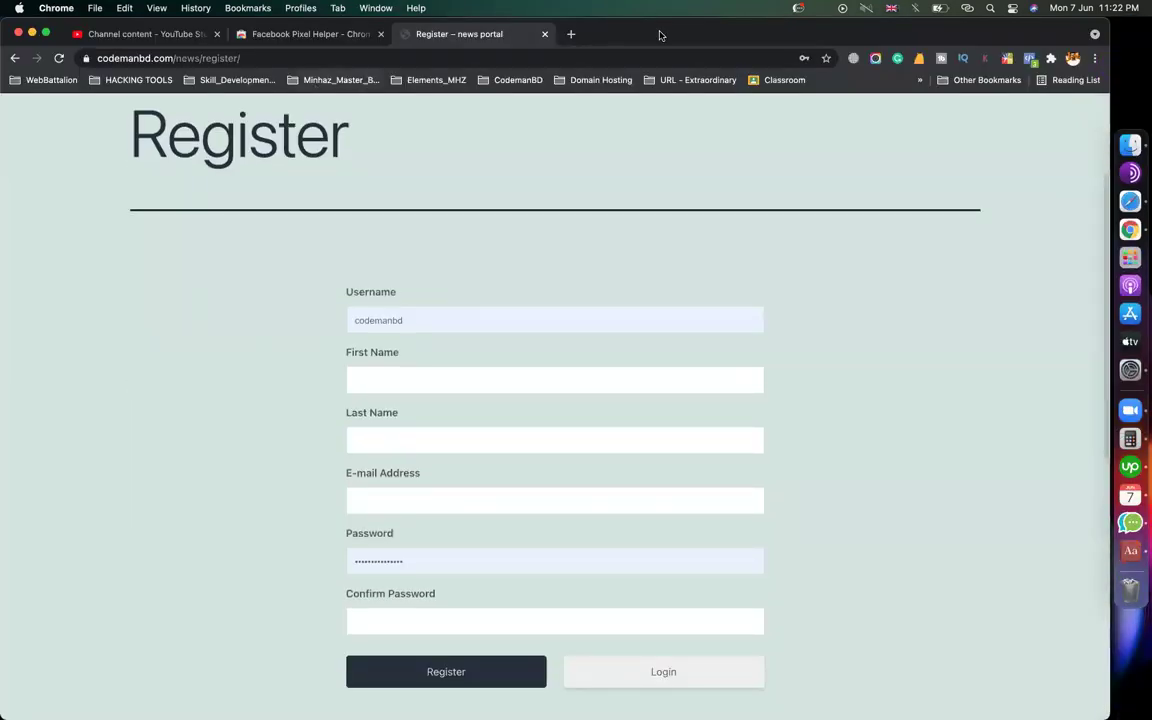
Reload the Register page and enter the new member's username, first name, last name and e-mail
left_click(58, 58)
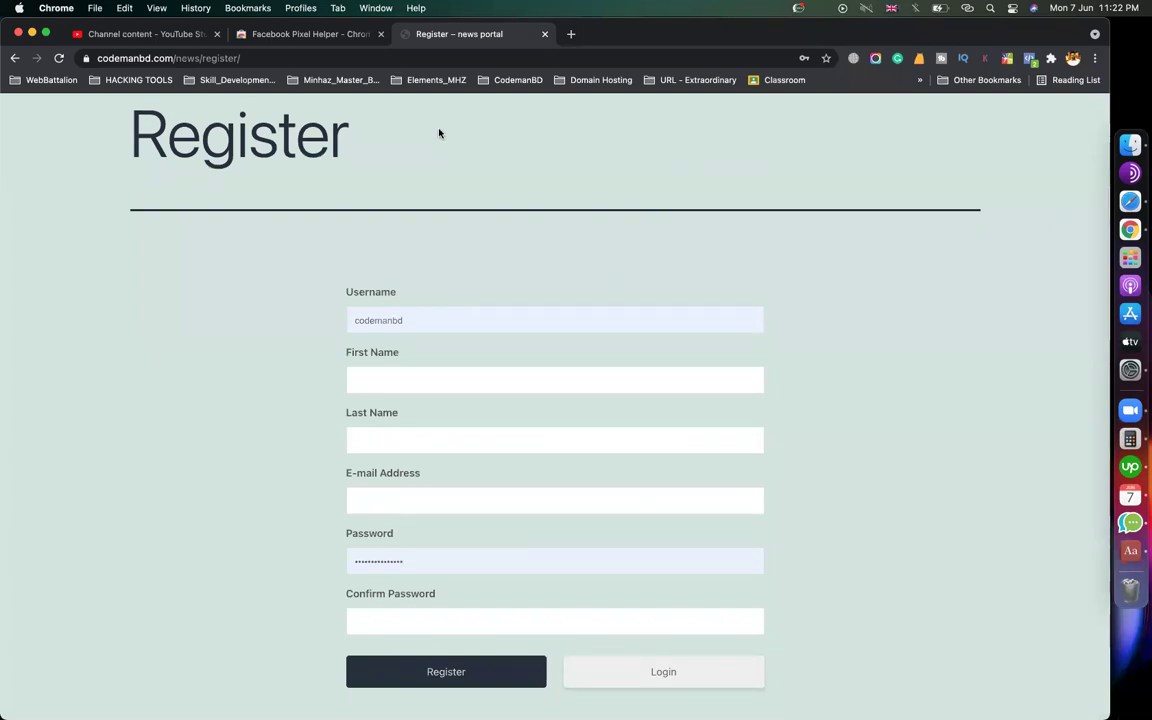
double_click(397, 318)
type("minhaz")
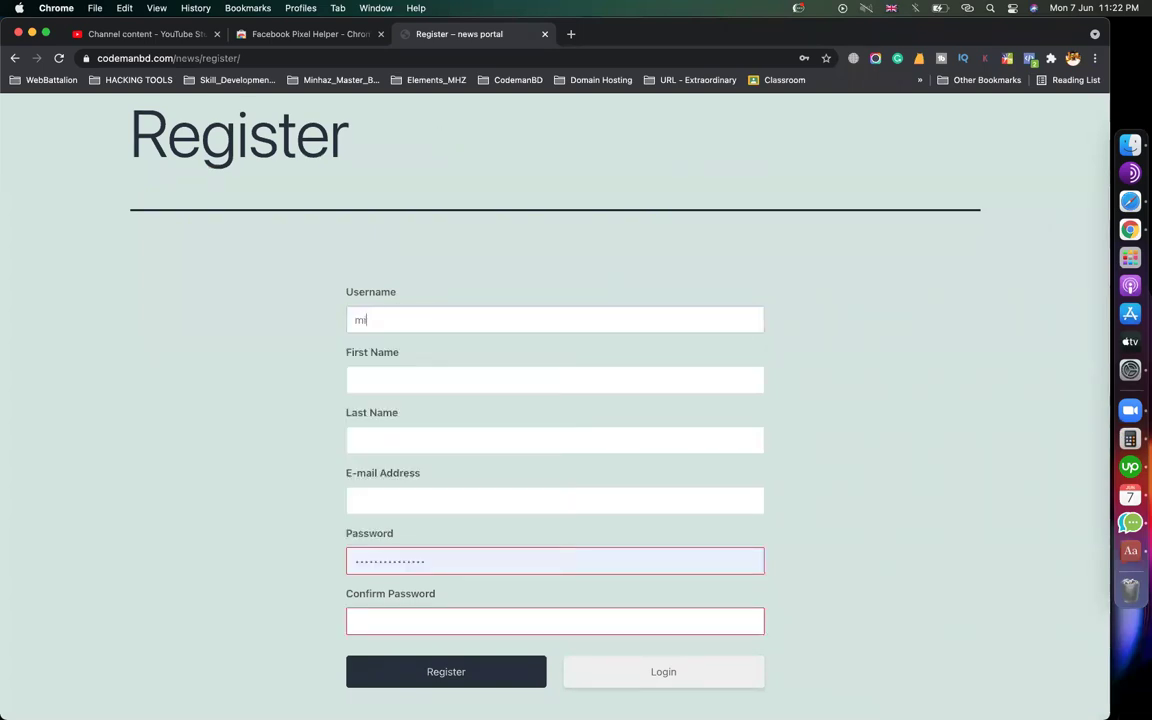
left_click(404, 378)
key("Tab")
key("Tab")
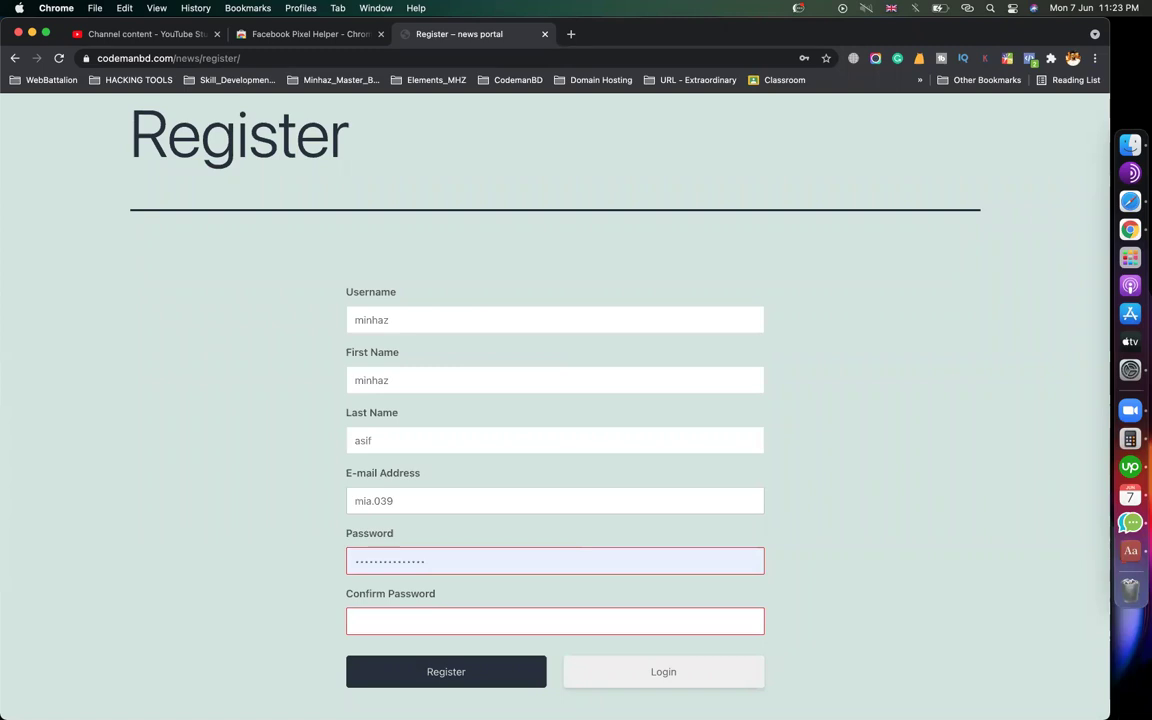
Enter the account password and its confirmation, then submit the registration form
scroll(450, 450, "down", 2)
left_click(442, 455)
key("super+a")
type("123456789012")
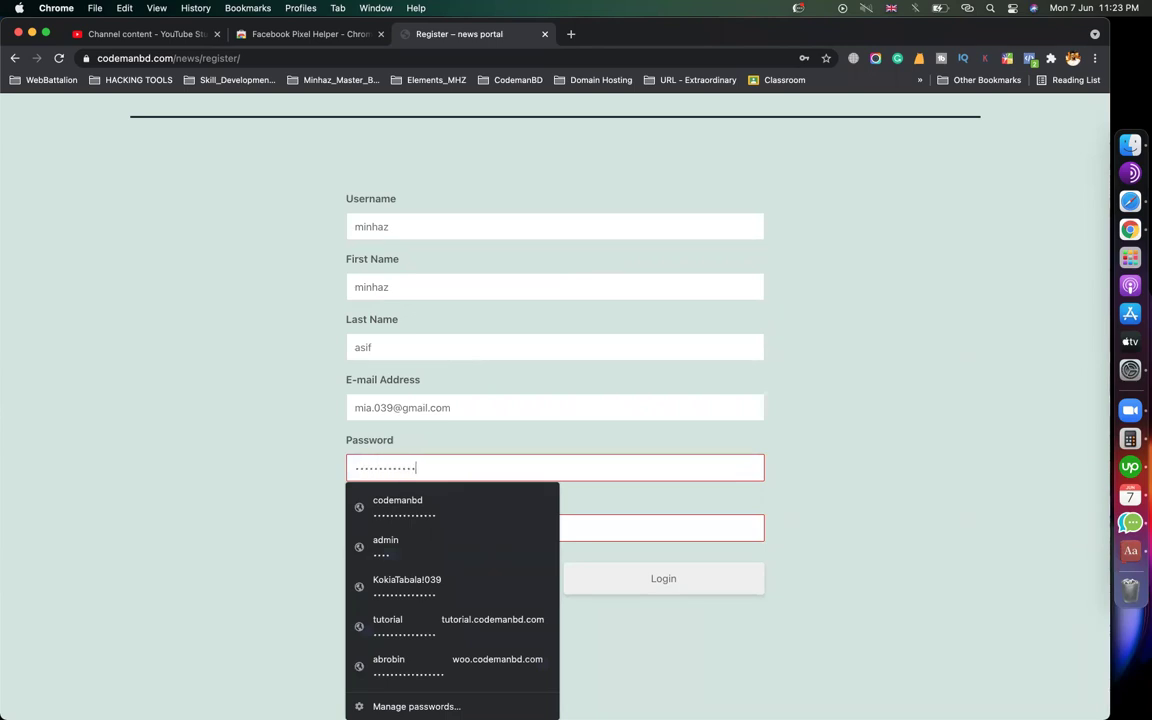
left_click(436, 518)
type("12345678")
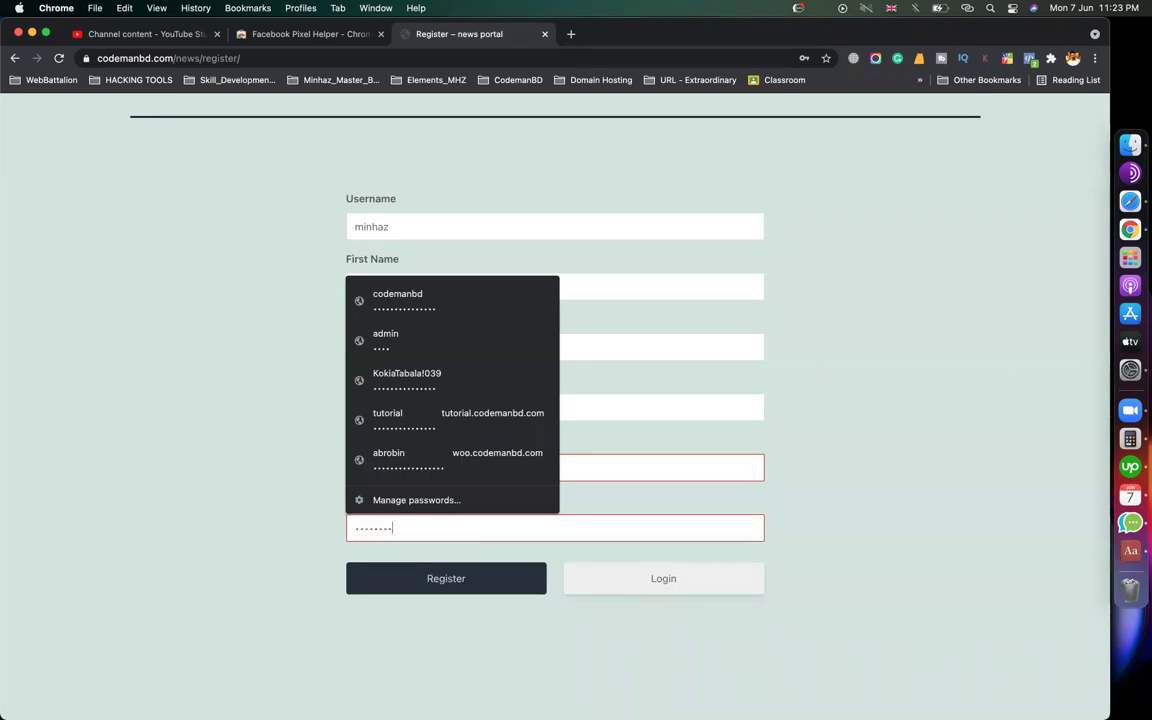
type("9012345")
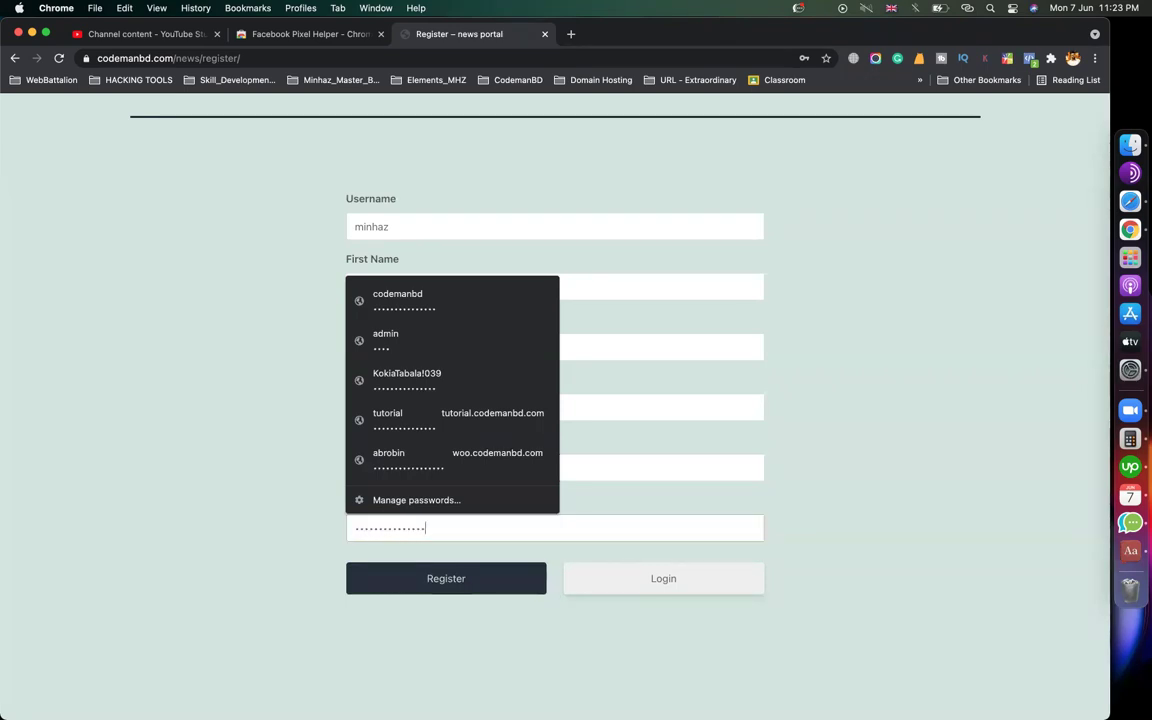
left_click(511, 631)
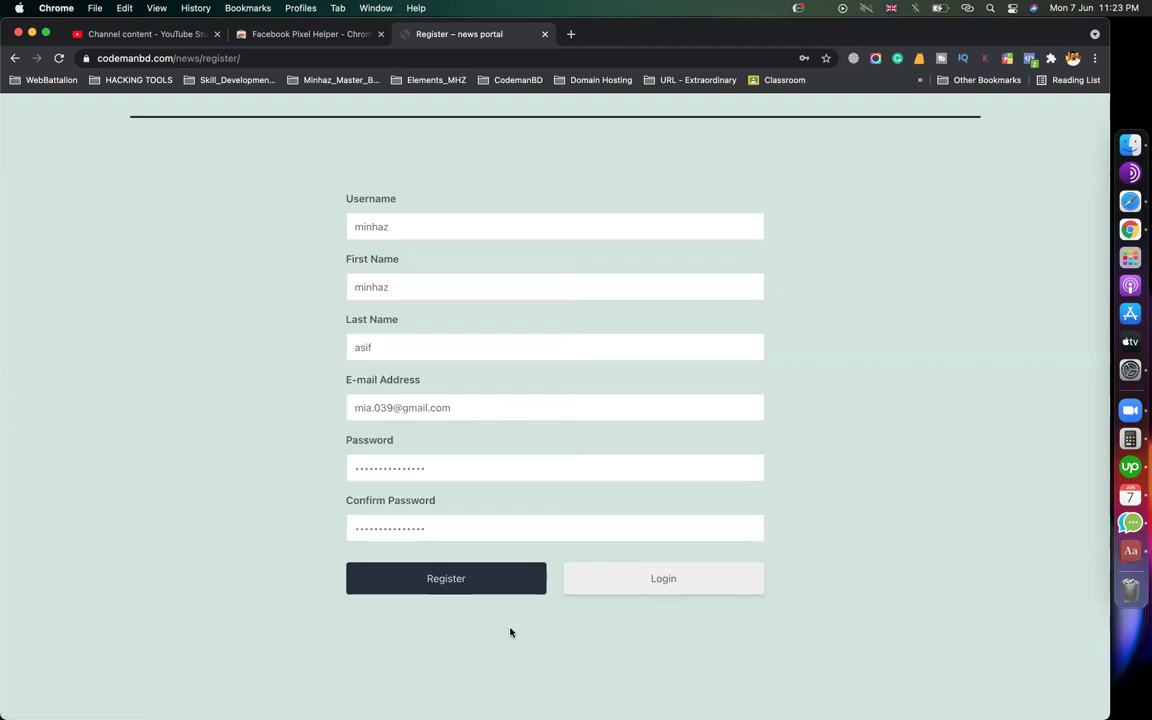
left_click(451, 588)
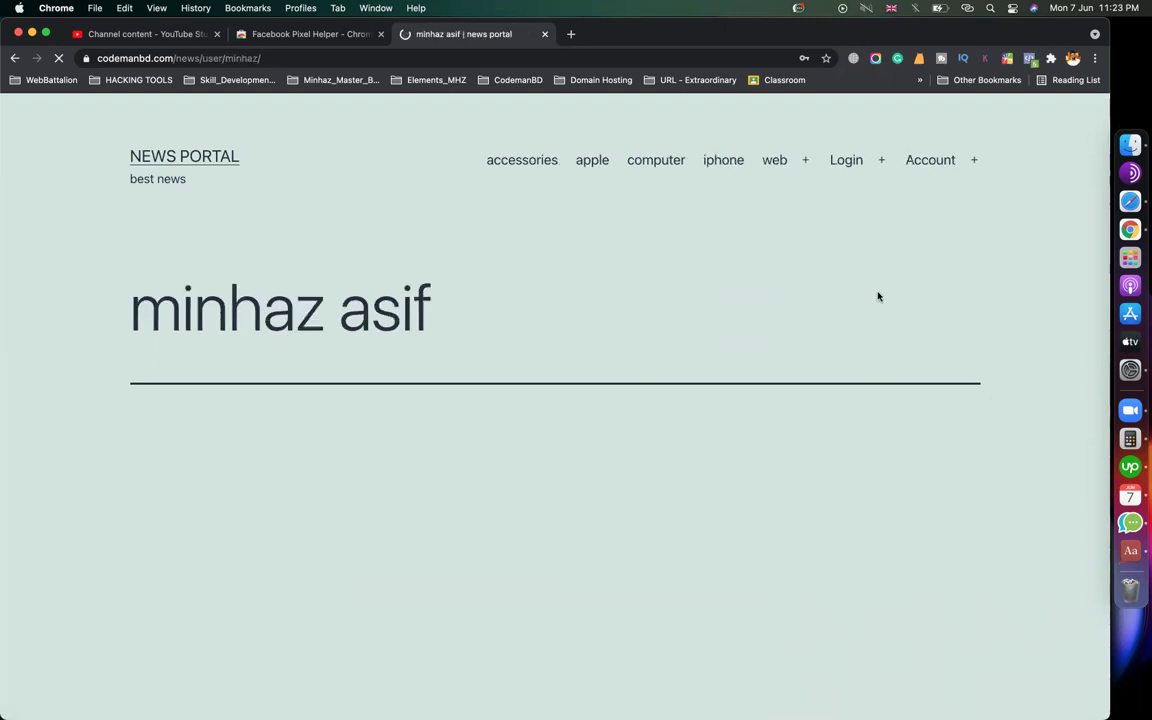
Open the Login page, decline Chrome's save-password prompt, and confirm the member is signed in
left_click(840, 163)
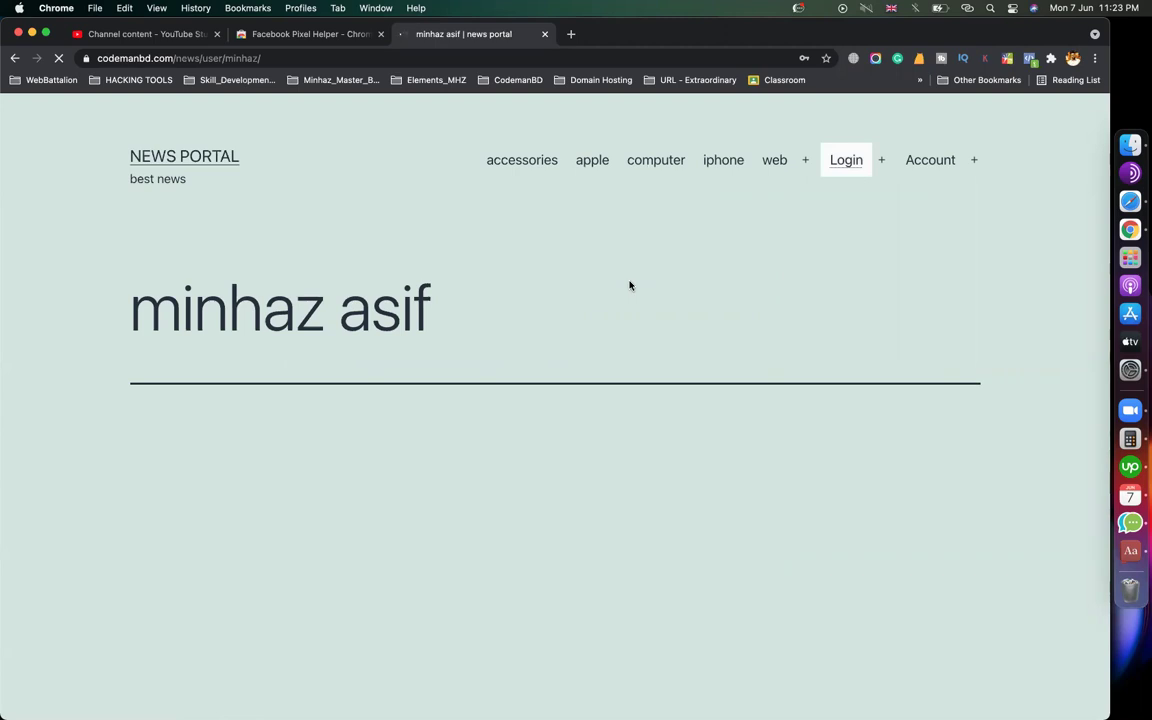
mouse_move(948, 160)
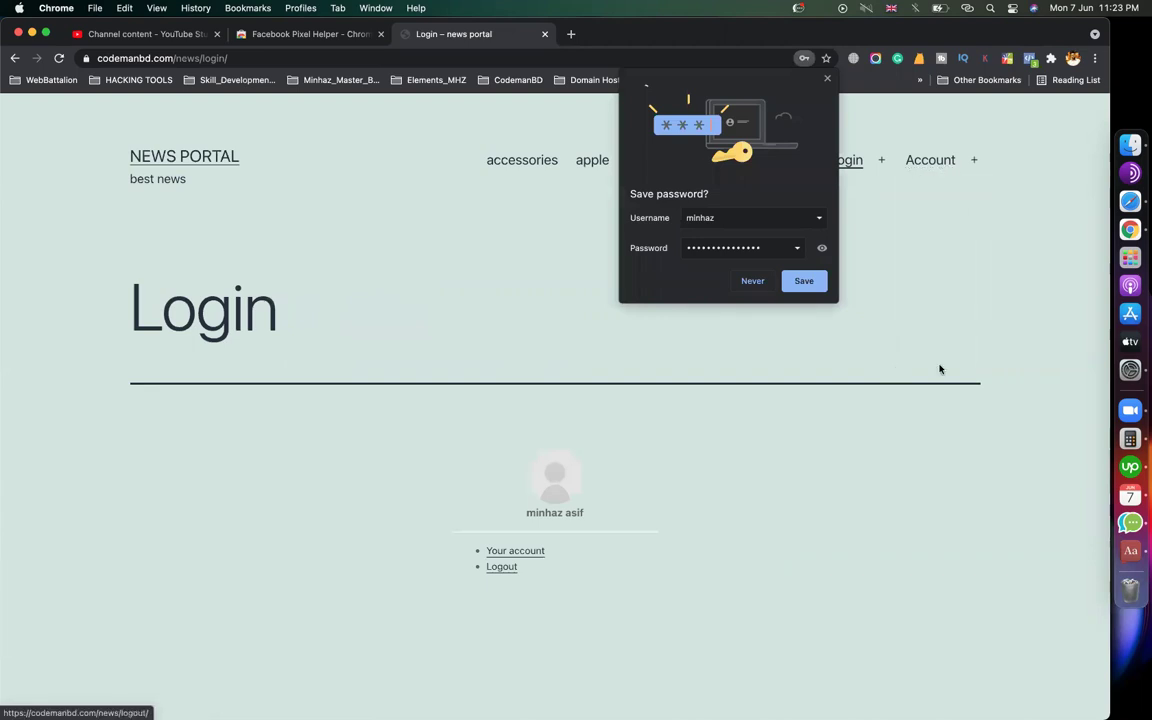
left_click(748, 286)
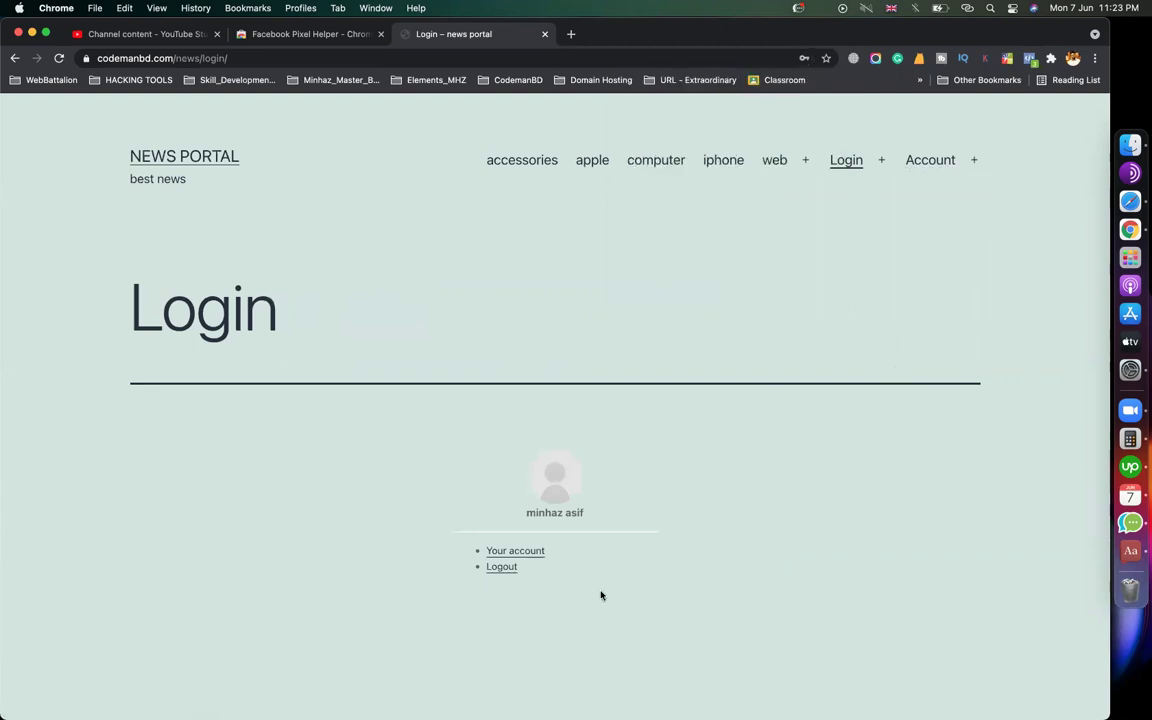
scroll(527, 458, "down", 3)
scroll(527, 460, "up", 3)
scroll(560, 458, "down", 2)
scroll(820, 300, "up", 2)
mouse_move(931, 168)
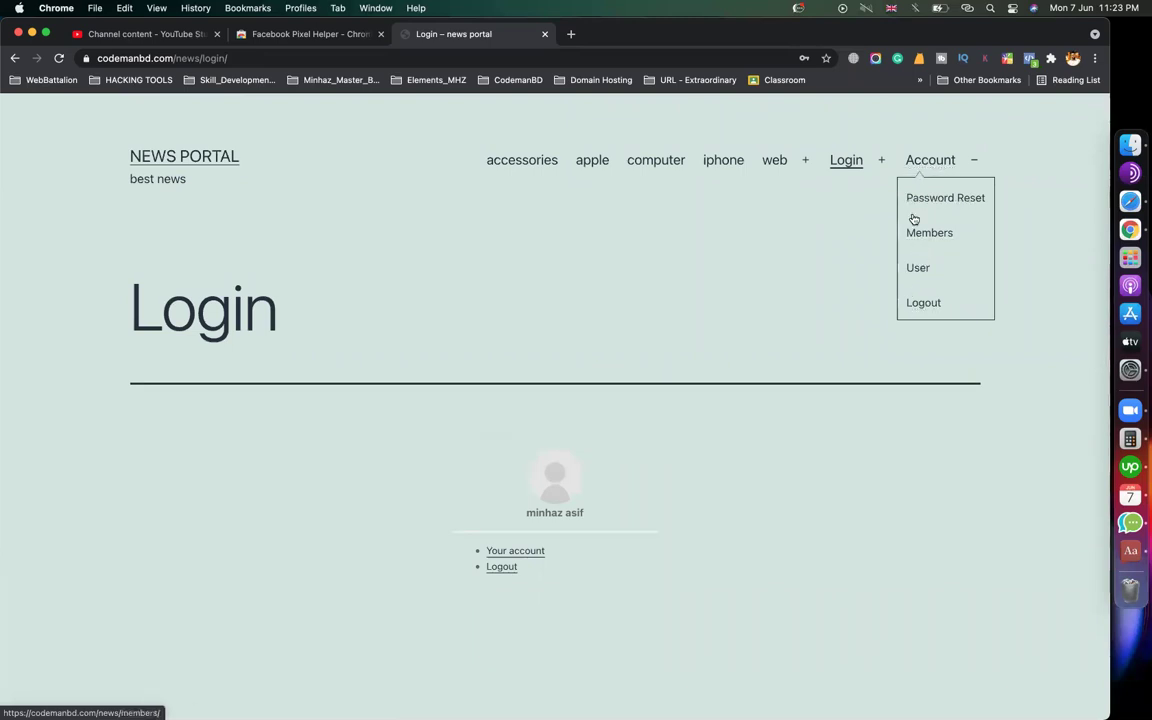
Open the Account page and scroll through the signed-in member's profile details
left_click(920, 162)
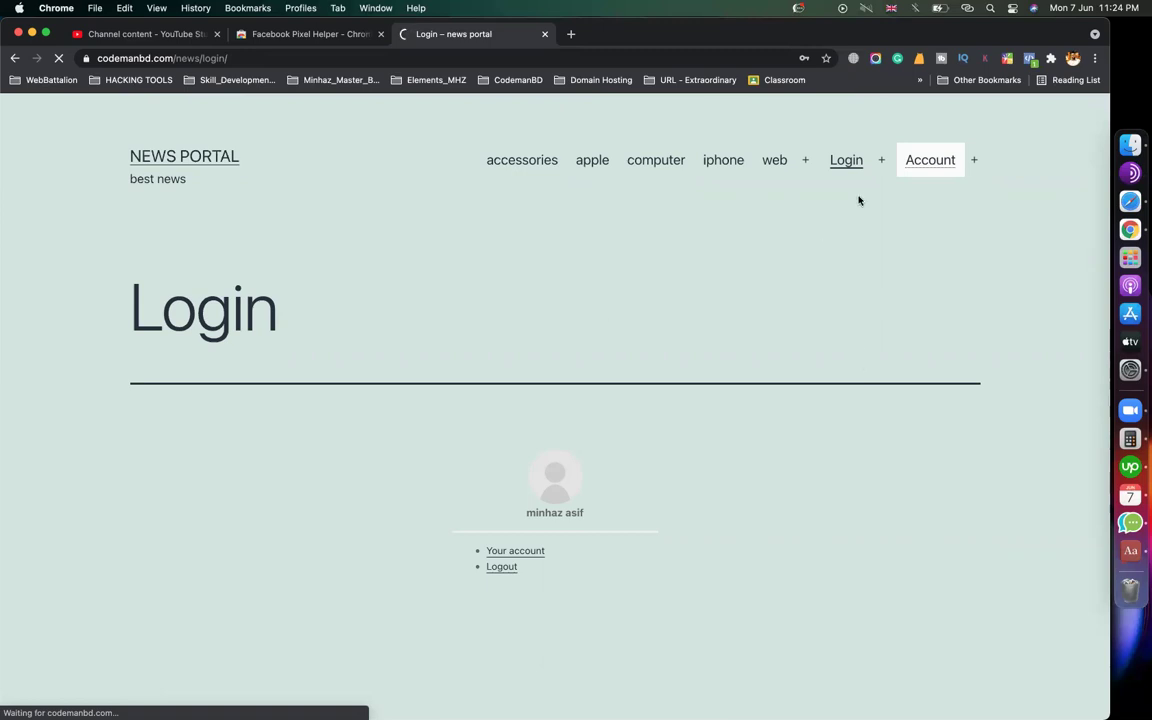
mouse_move(856, 172)
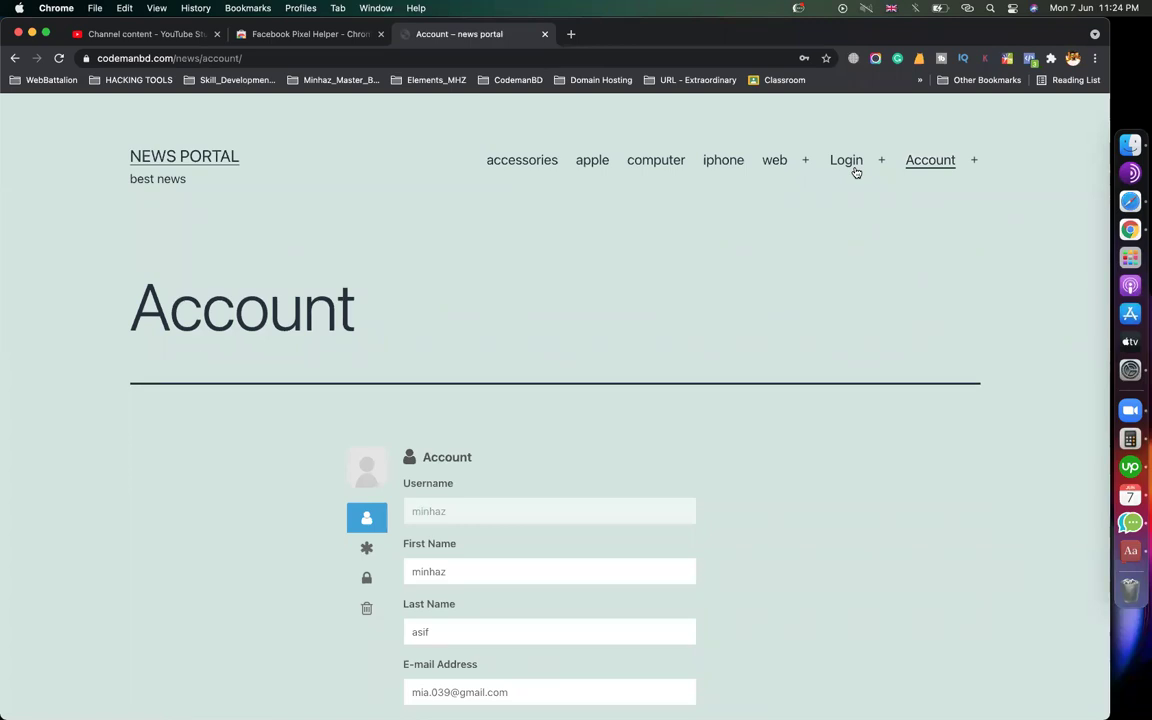
scroll(797, 393, "down", 5)
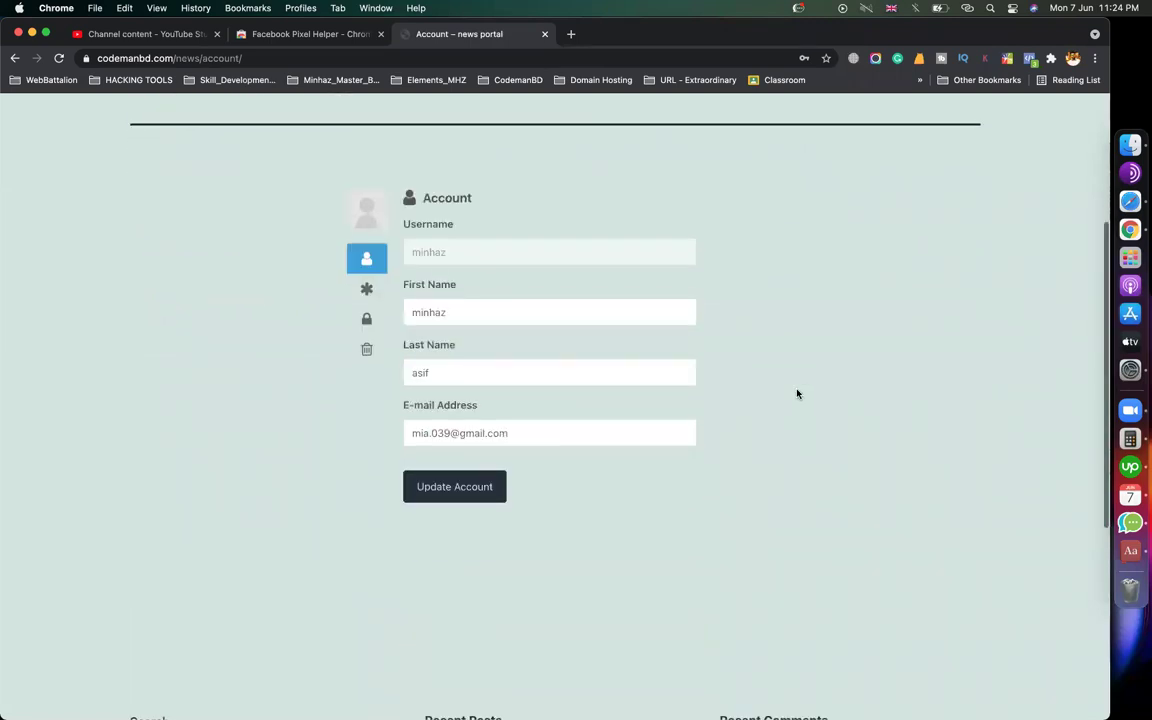
scroll(797, 393, "up", 3)
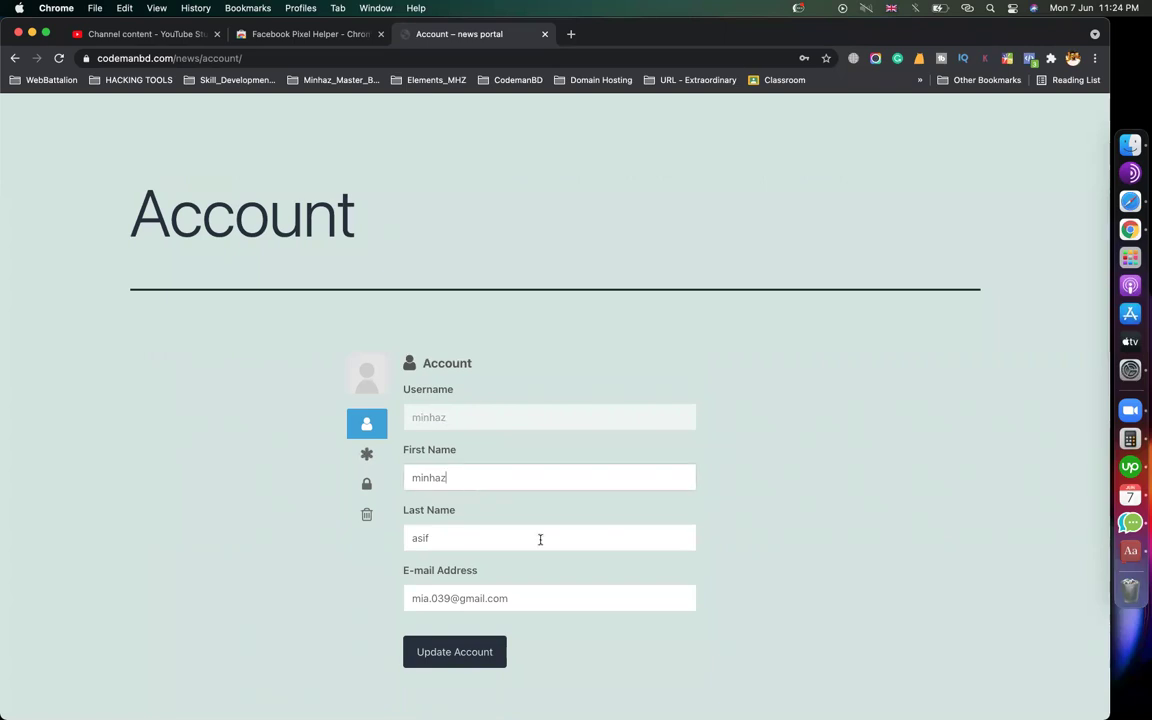
Check the last name field, then go to the Members directory page
left_click(496, 537)
scroll(496, 532, "down", 3)
scroll(676, 427, "up", 5)
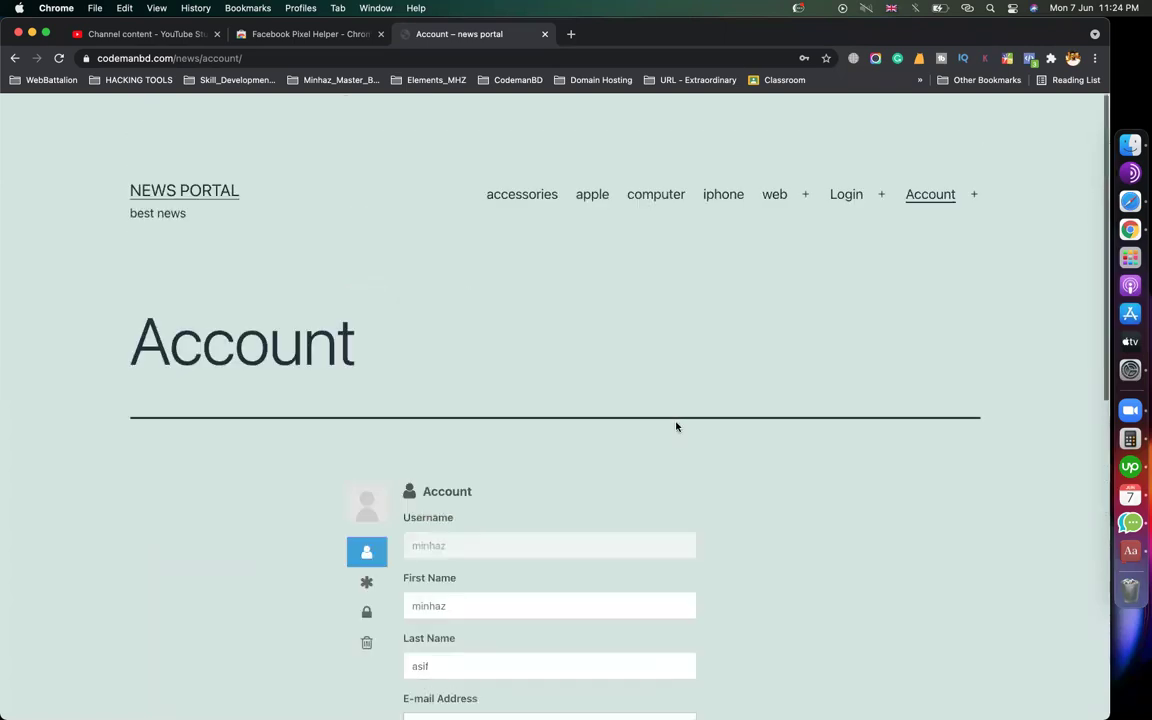
mouse_move(922, 175)
left_click(925, 232)
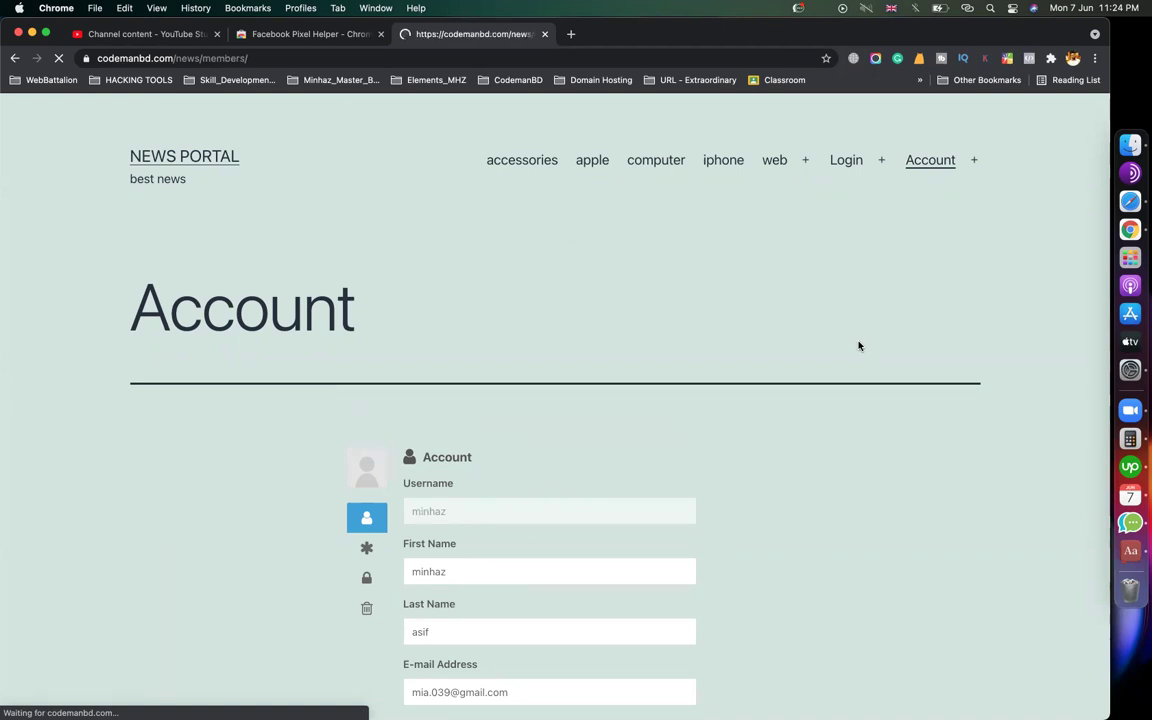
Scroll the Members page and open the signed-in member's profile
scroll(682, 458, "down", 1)
scroll(682, 458, "down", 3)
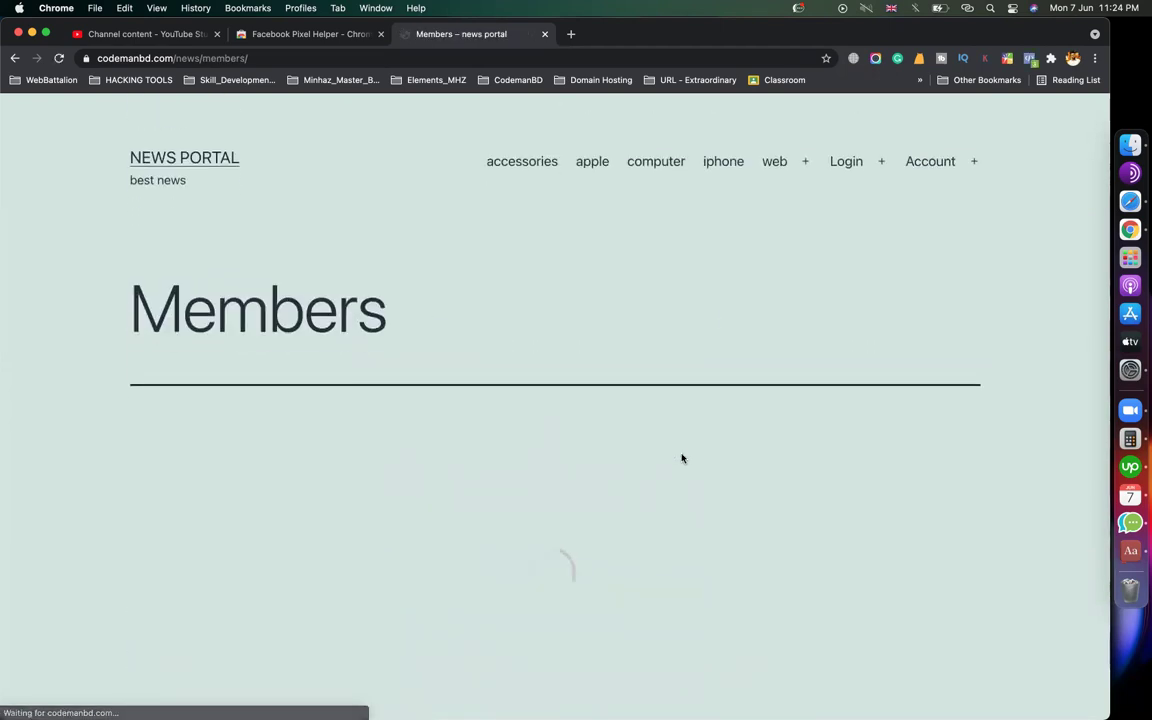
scroll(563, 483, "down", 2)
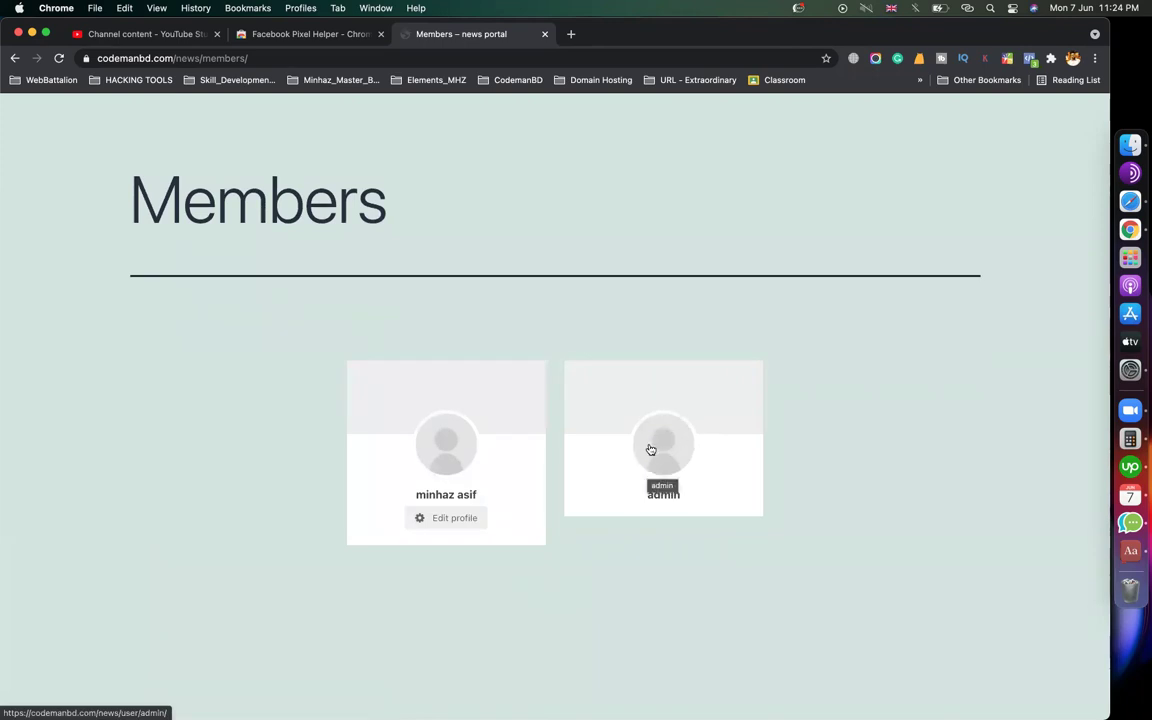
scroll(447, 470, "up", 2)
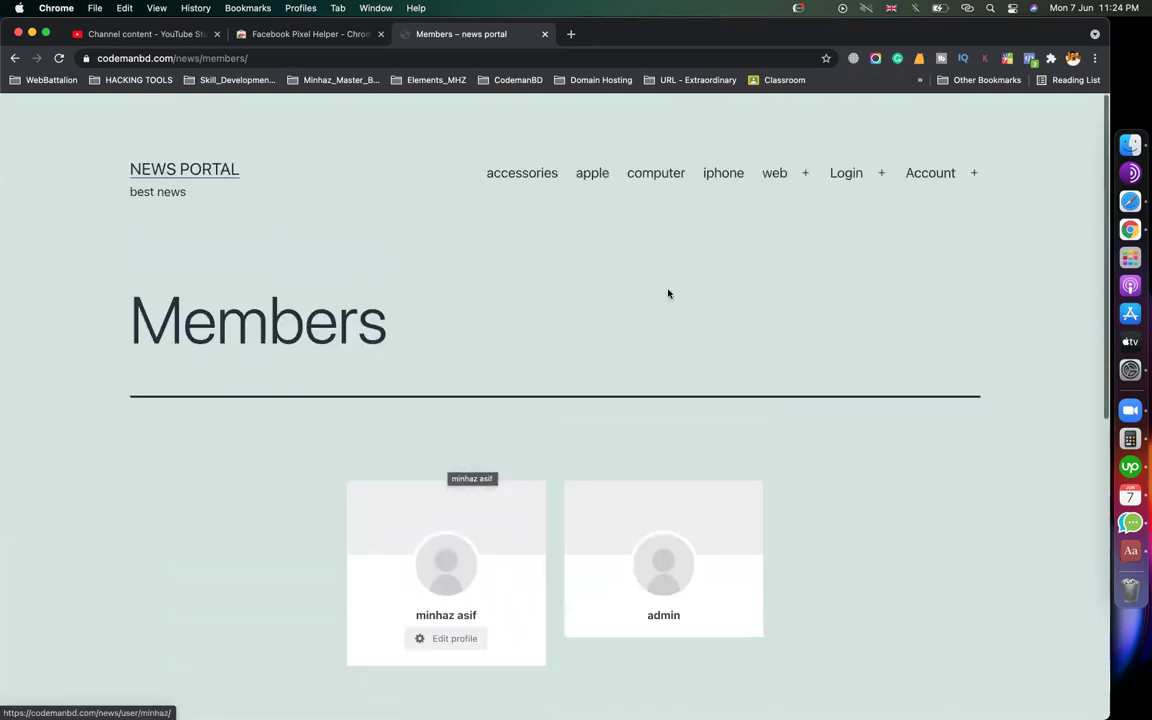
mouse_move(933, 180)
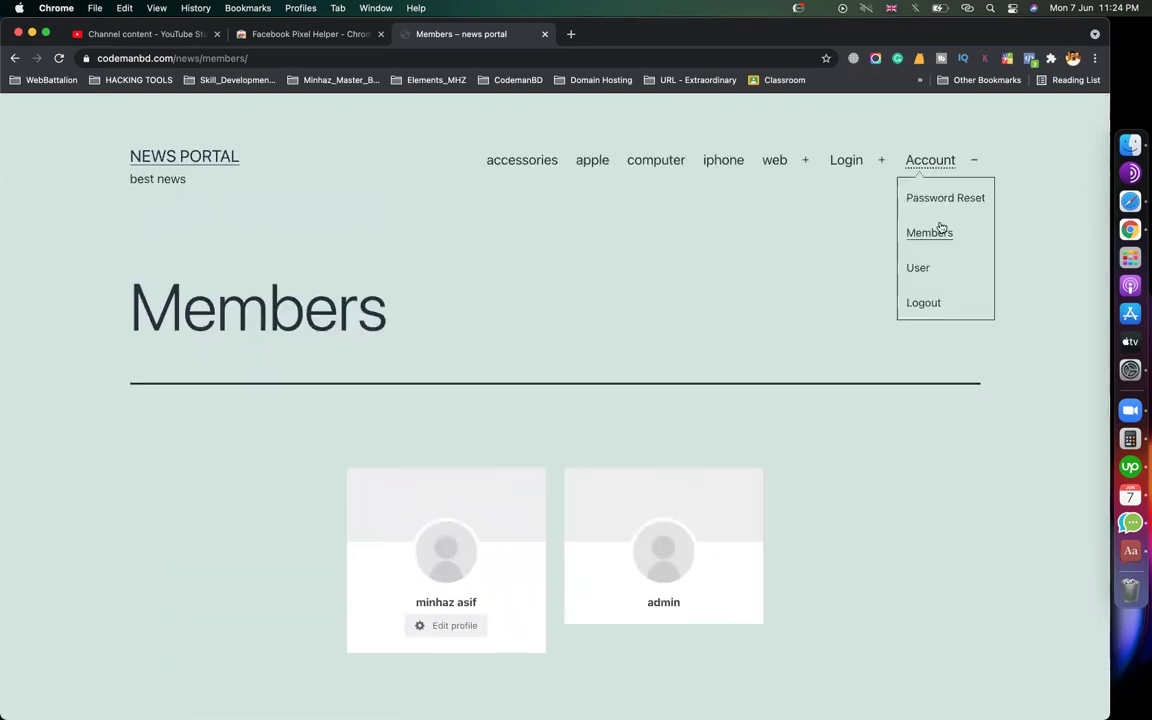
left_click(918, 274)
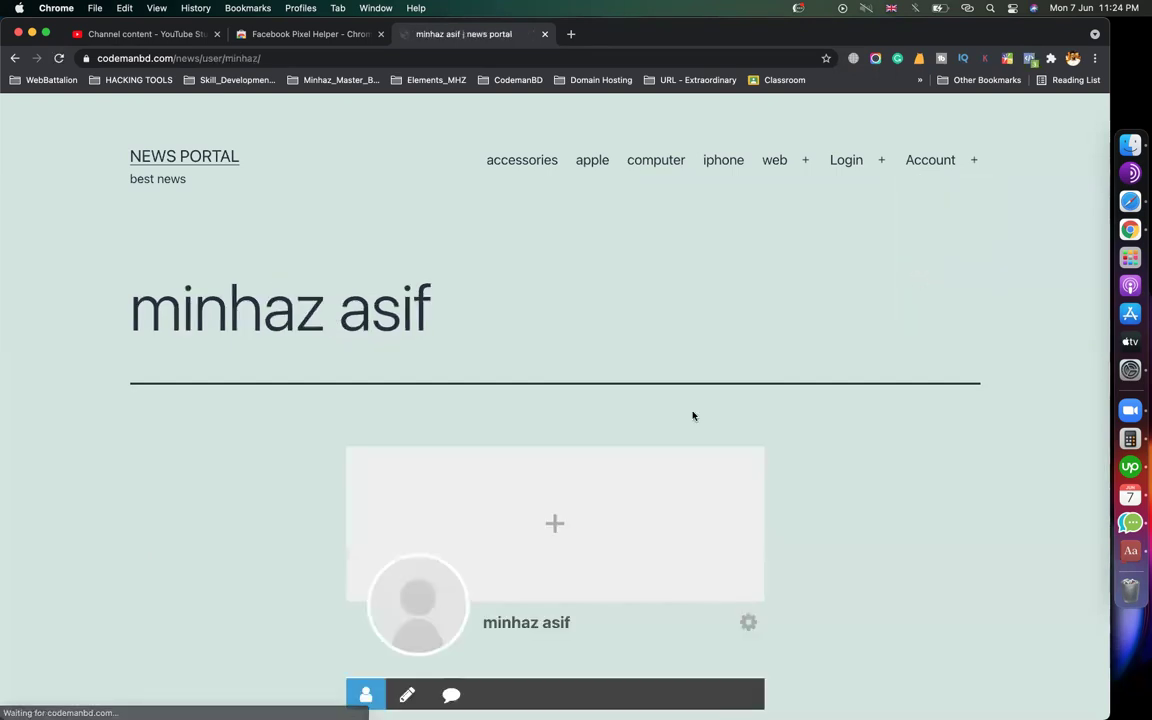
Look at the profile photo and cover photo upload options
scroll(692, 413, "down", 3)
left_click(450, 352)
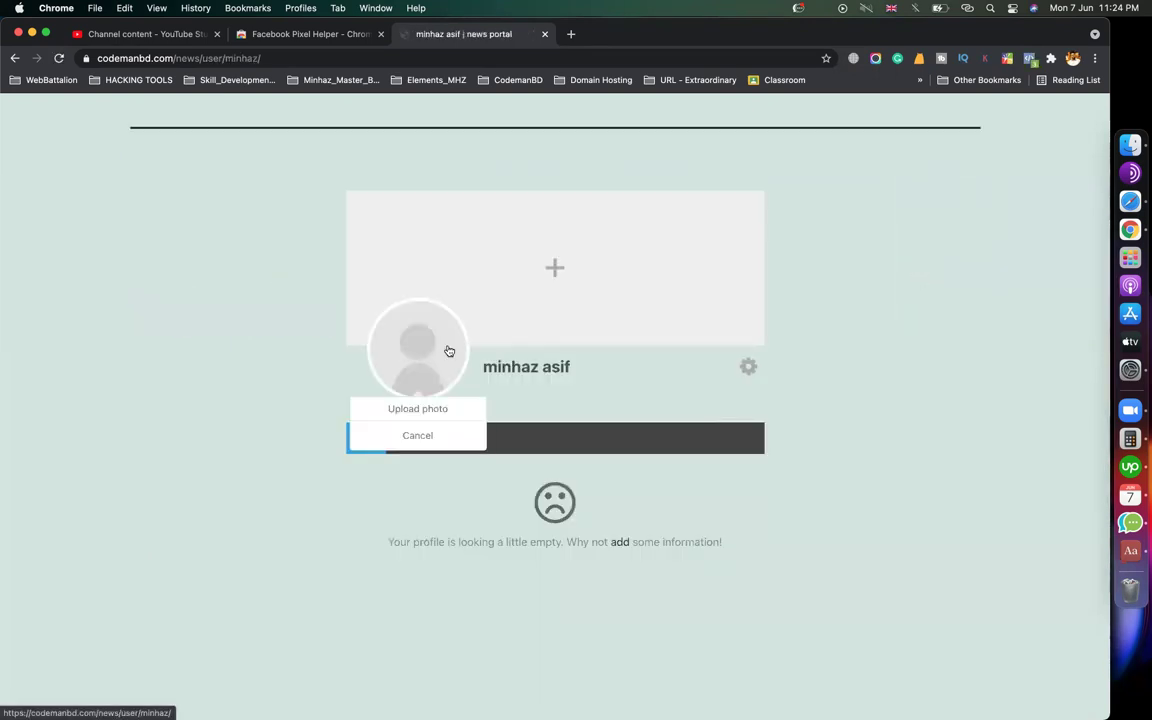
left_click(681, 293)
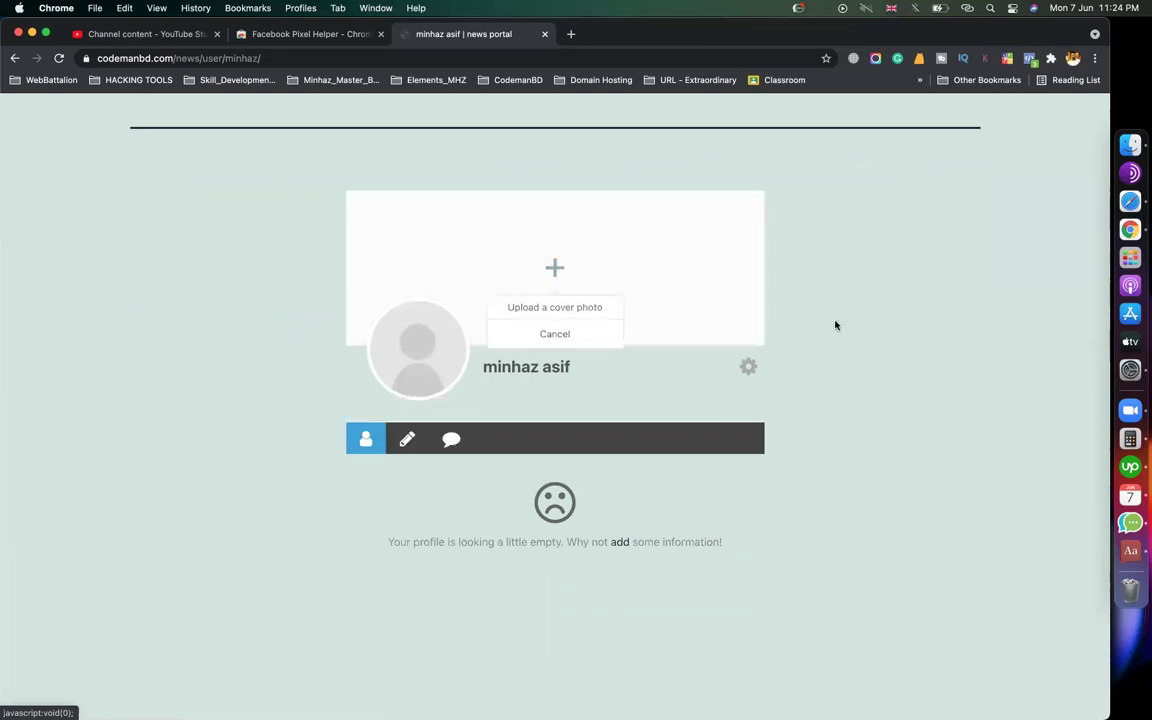
scroll(707, 399, "up", 5)
On the Password Reset page, request a reset link for the member's e-mail address
left_click(956, 159)
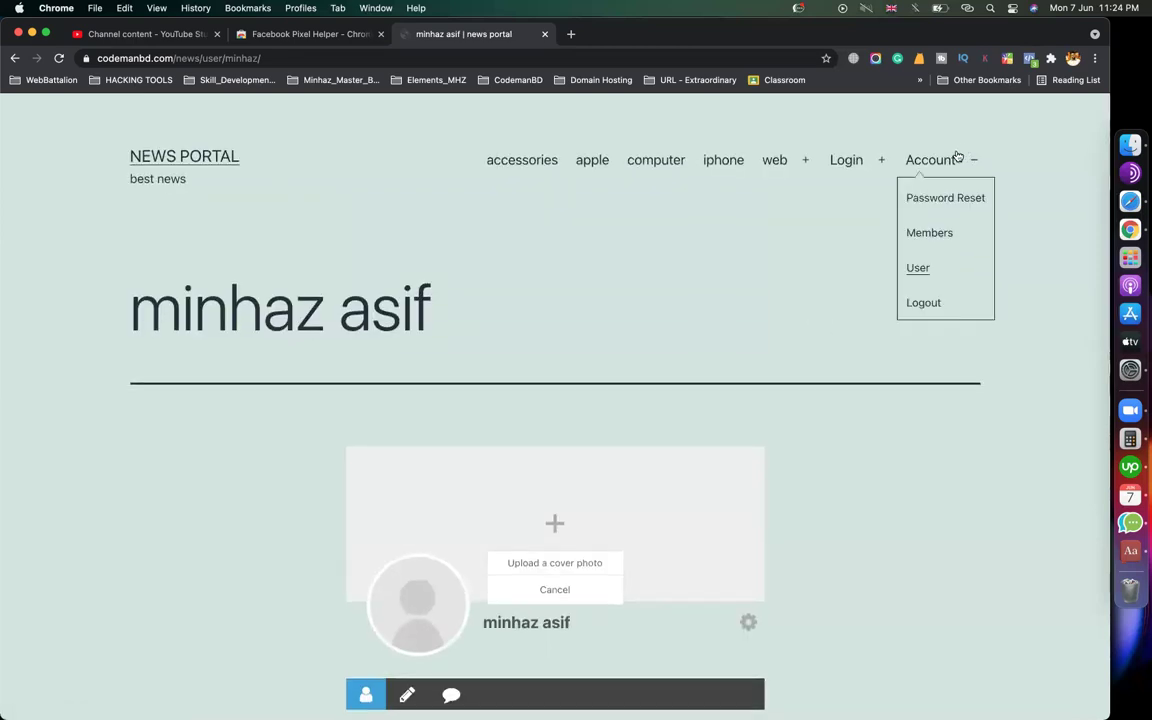
left_click(920, 194)
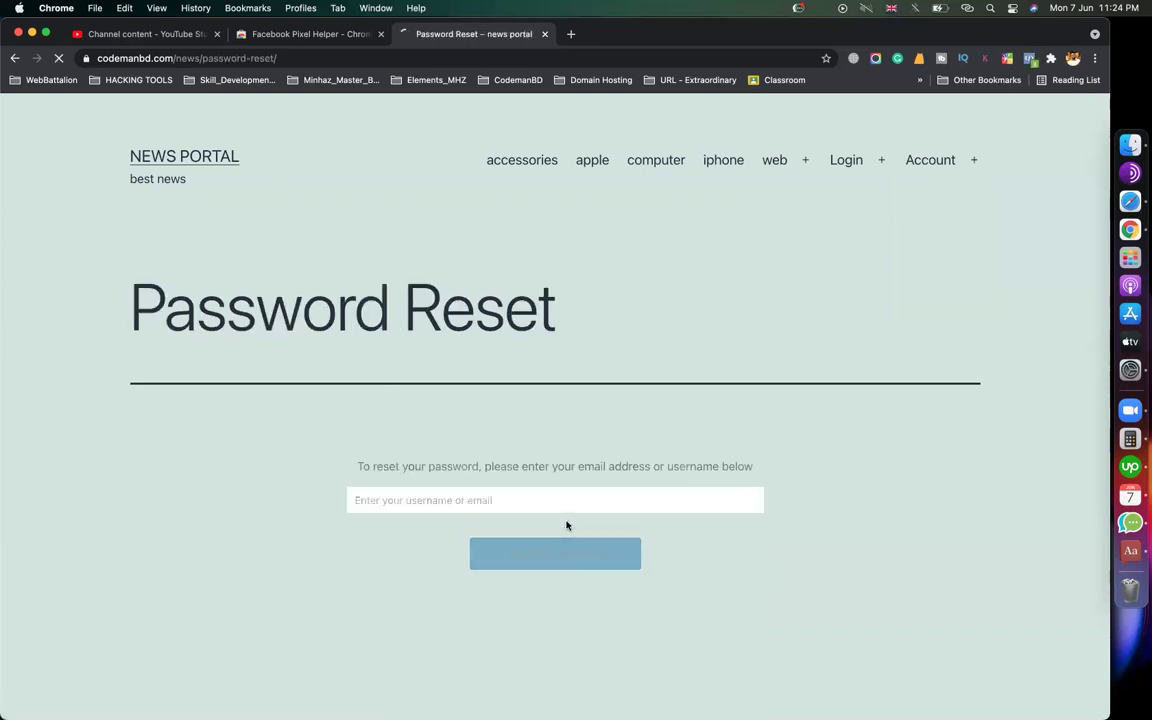
left_click(501, 504)
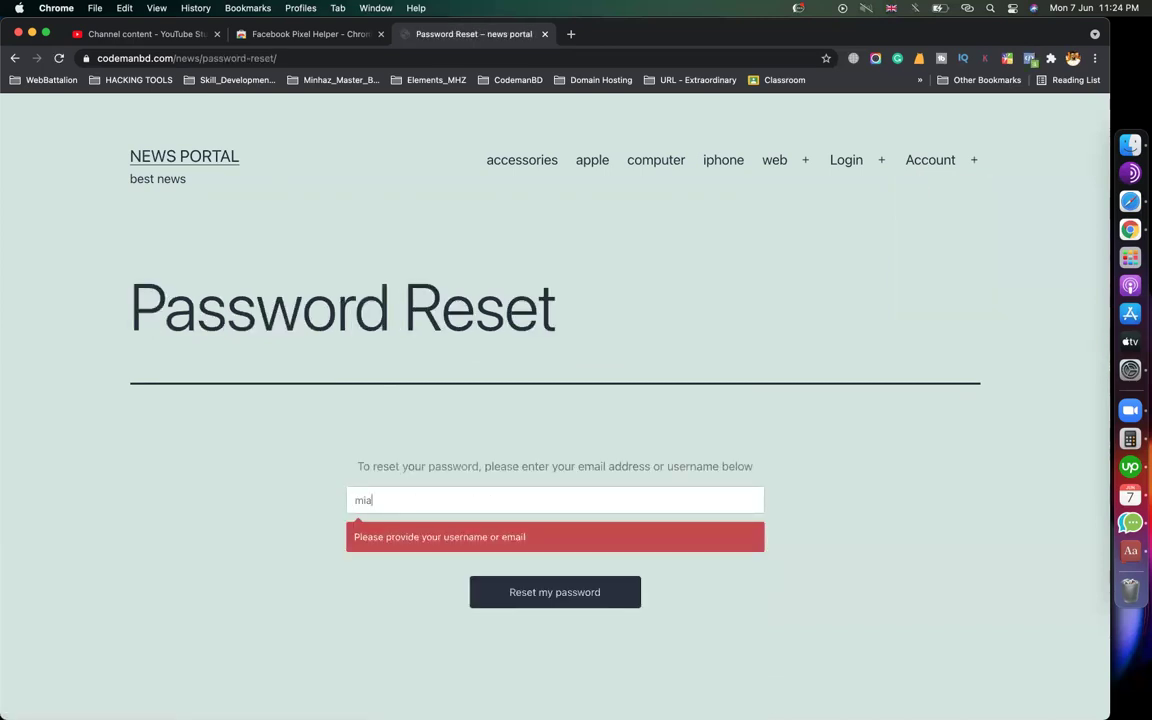
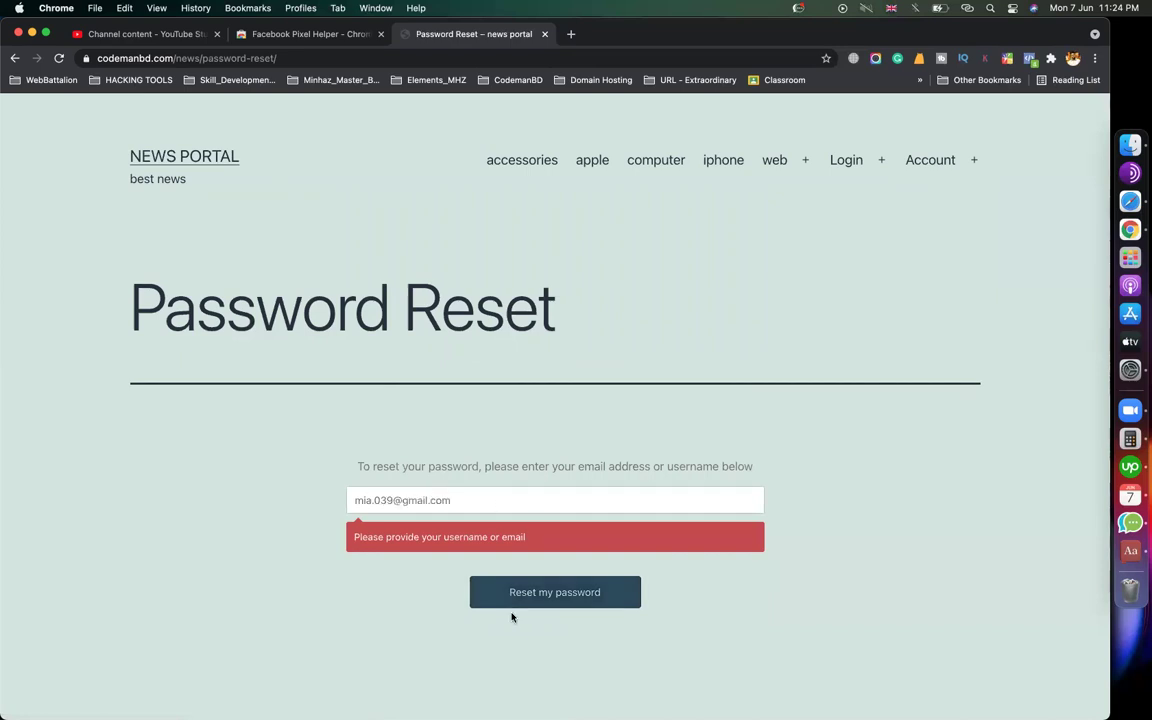
left_click(506, 596)
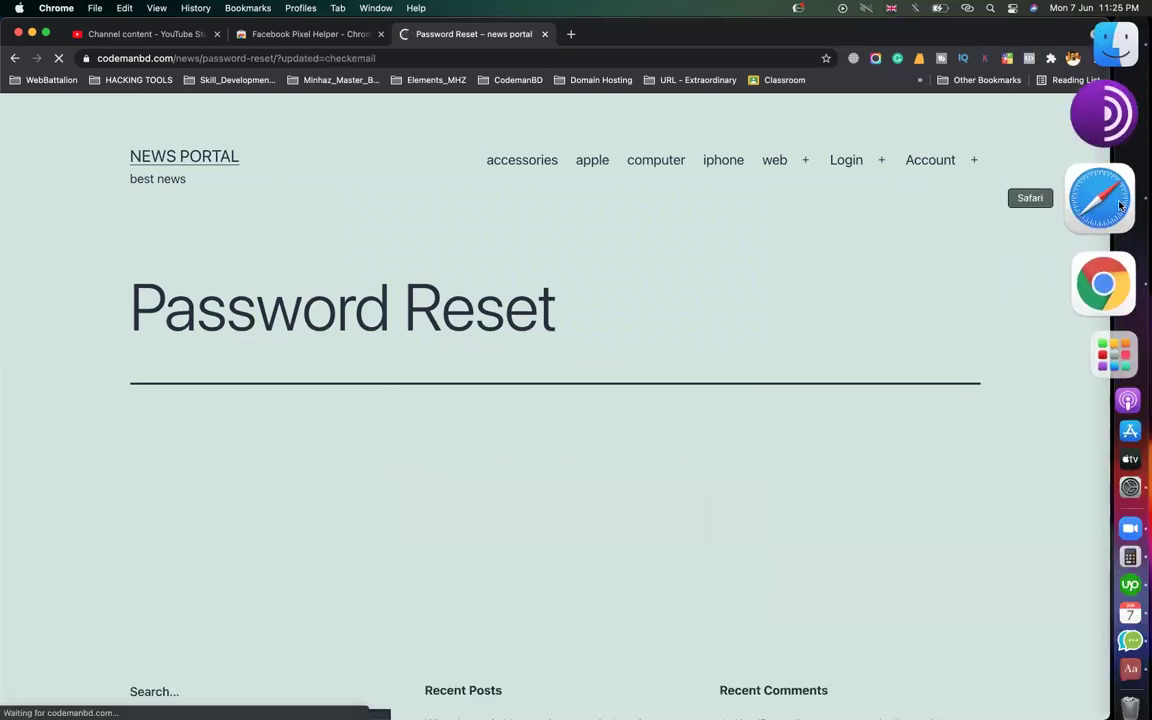
left_click(1101, 200)
Load the Gmail inbox in a new Safari tab
left_click(985, 82)
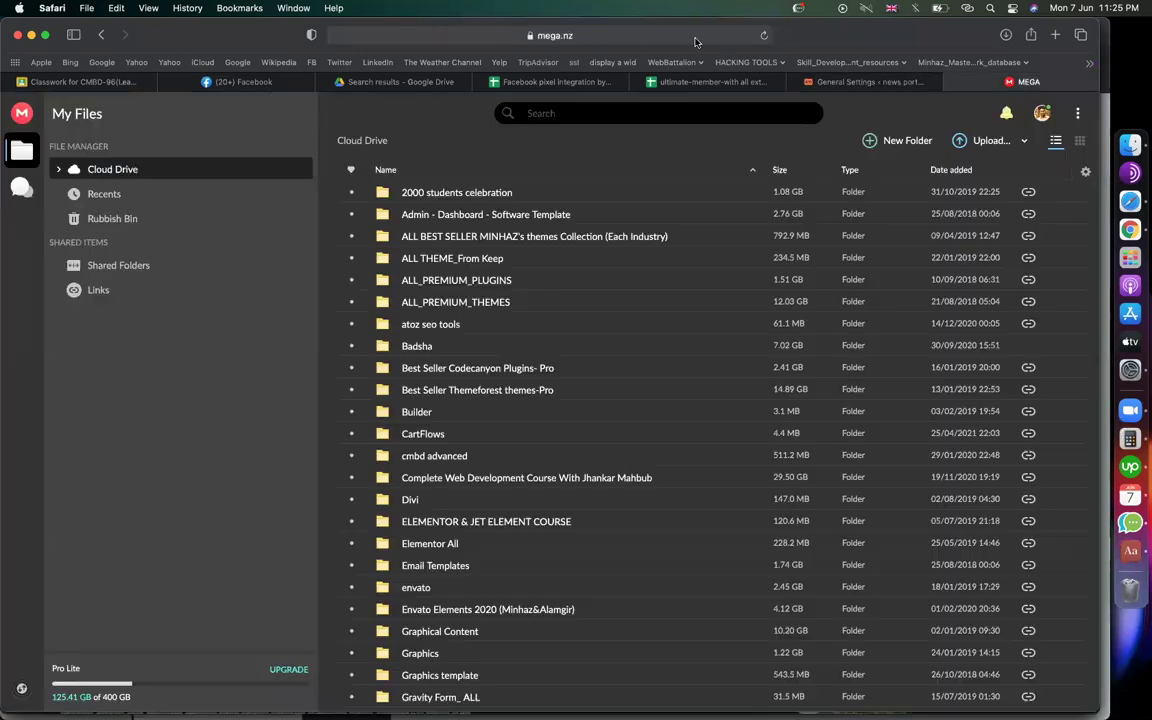
left_click(696, 42)
type("gmail.com")
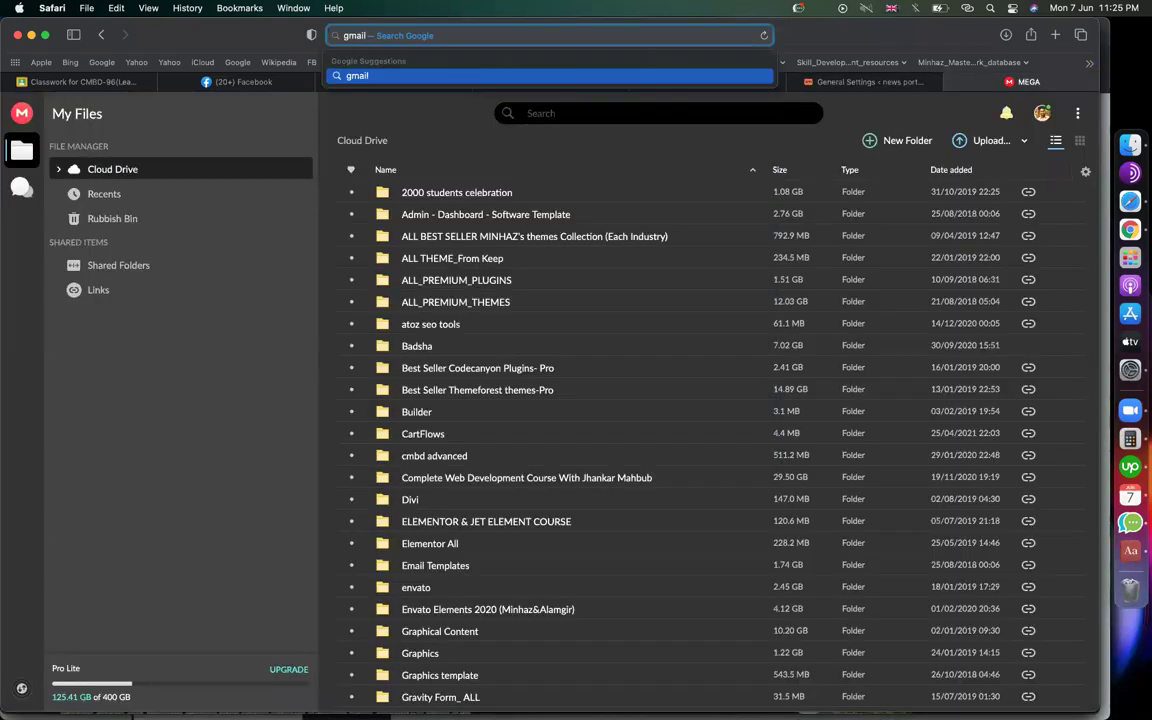
left_click(1059, 38)
type("gmail.com")
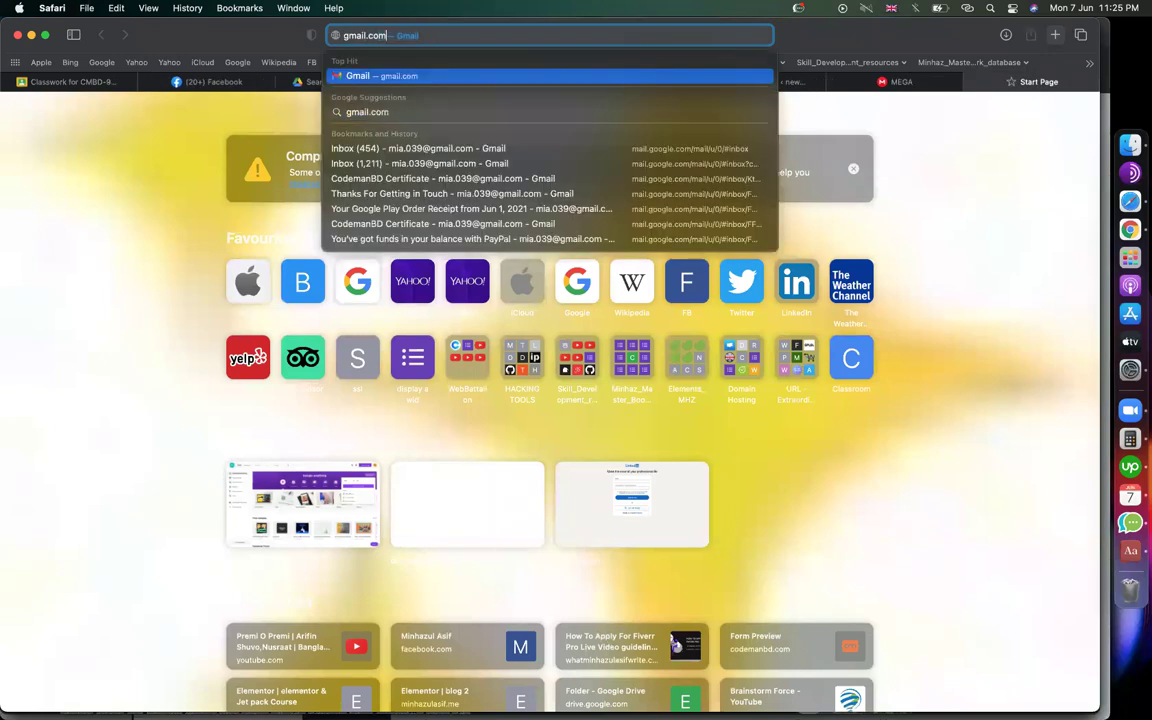
key("Return")
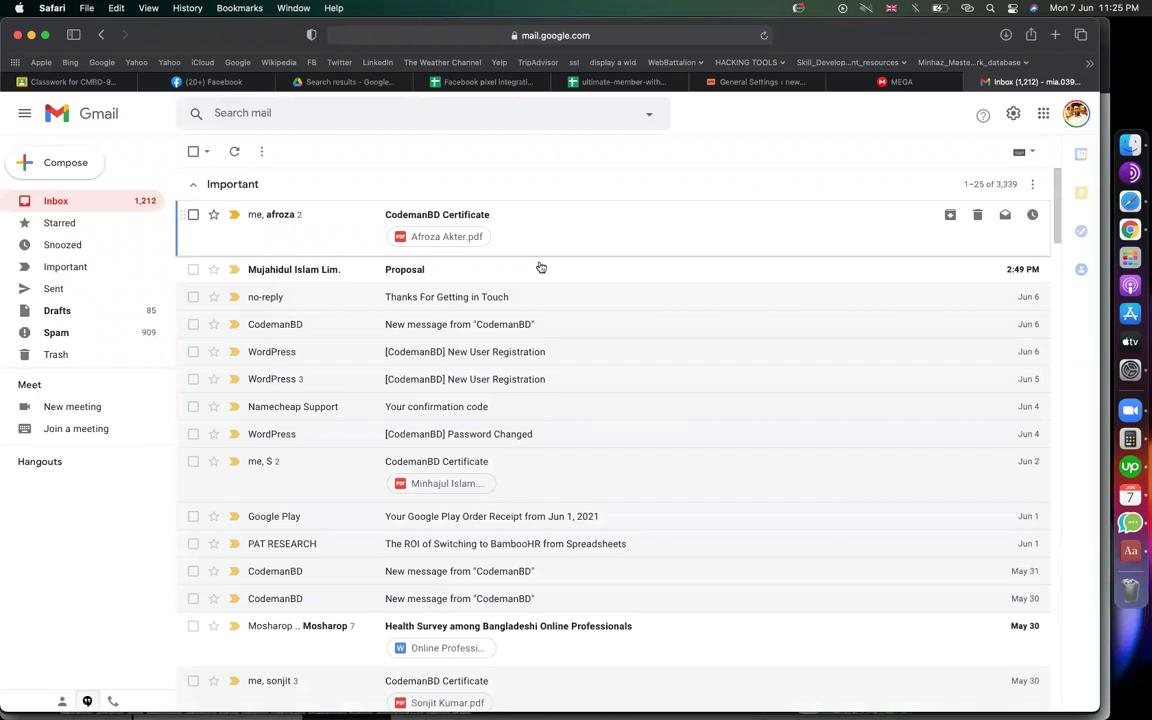
Open the 'Reset your password' email and compare it with the Chrome confirmation page
scroll(514, 560, "down", 15)
scroll(514, 560, "down", 1)
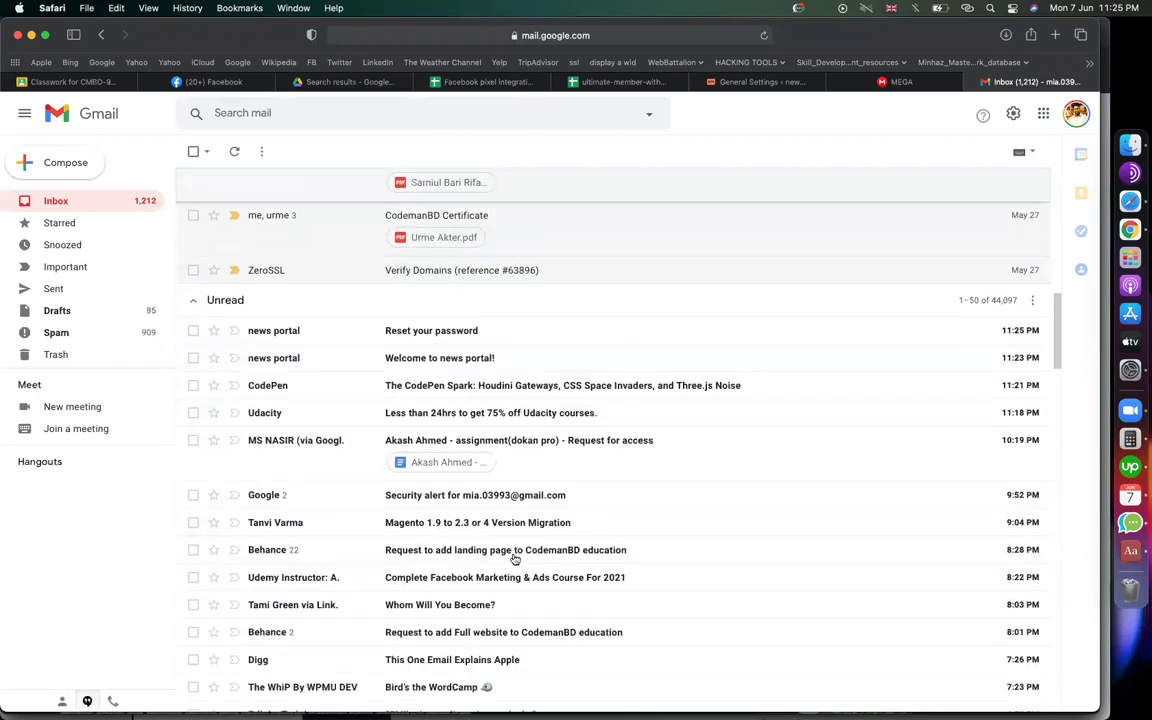
left_click(445, 331)
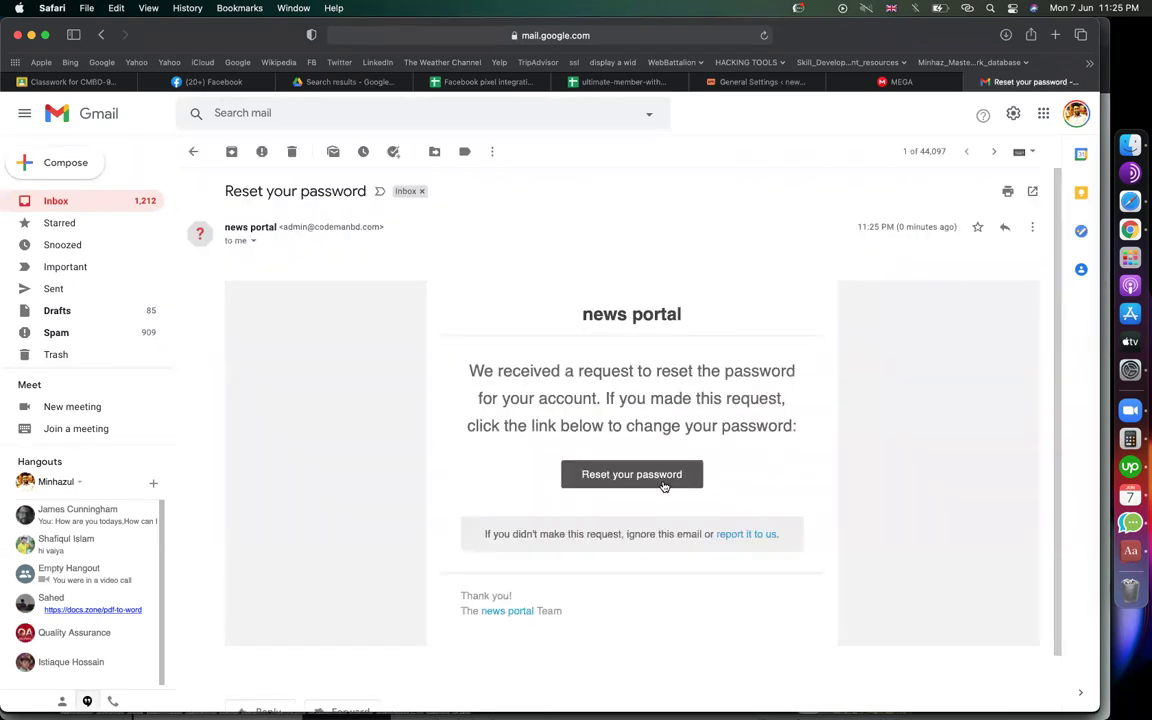
left_click(1131, 242)
mouse_move(931, 159)
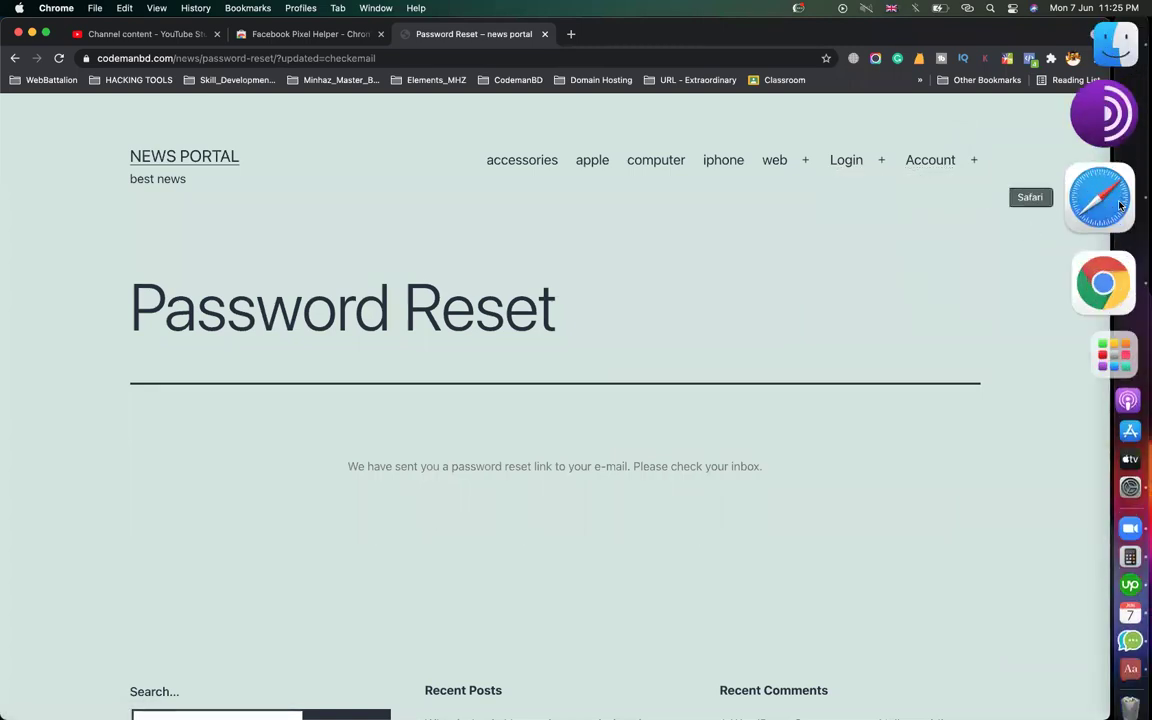
left_click(1100, 197)
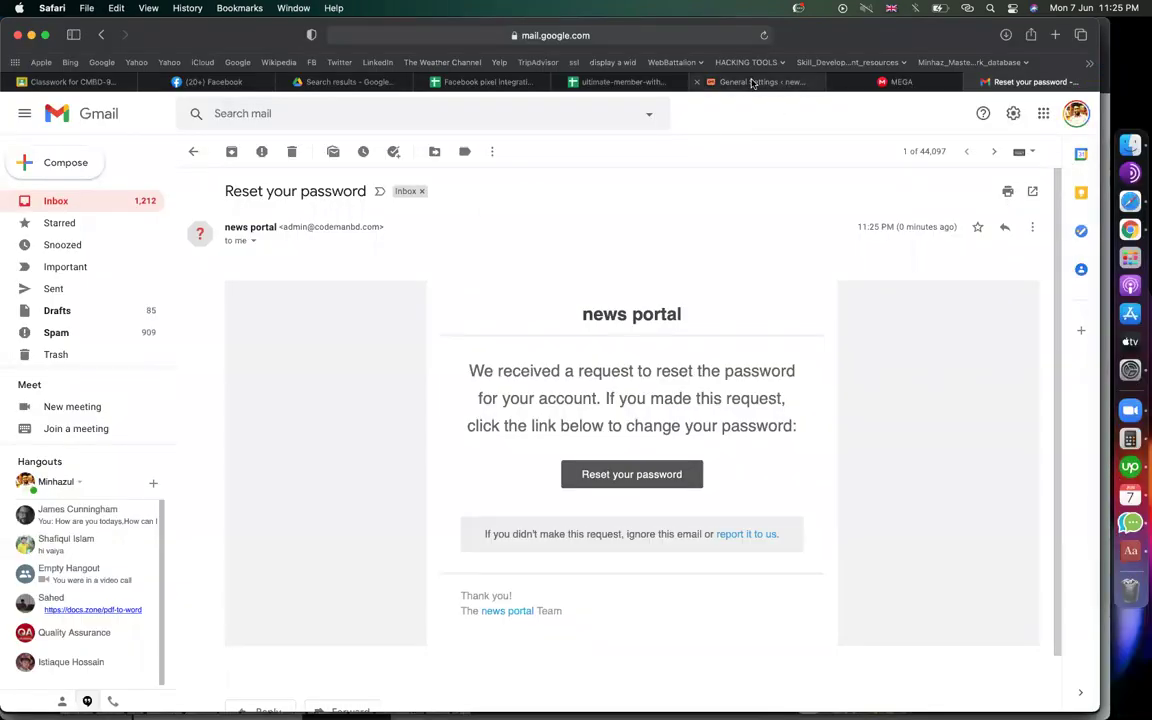
Inspect the Site Title, Tagline and WordPress Address values on General Settings
left_click(762, 82)
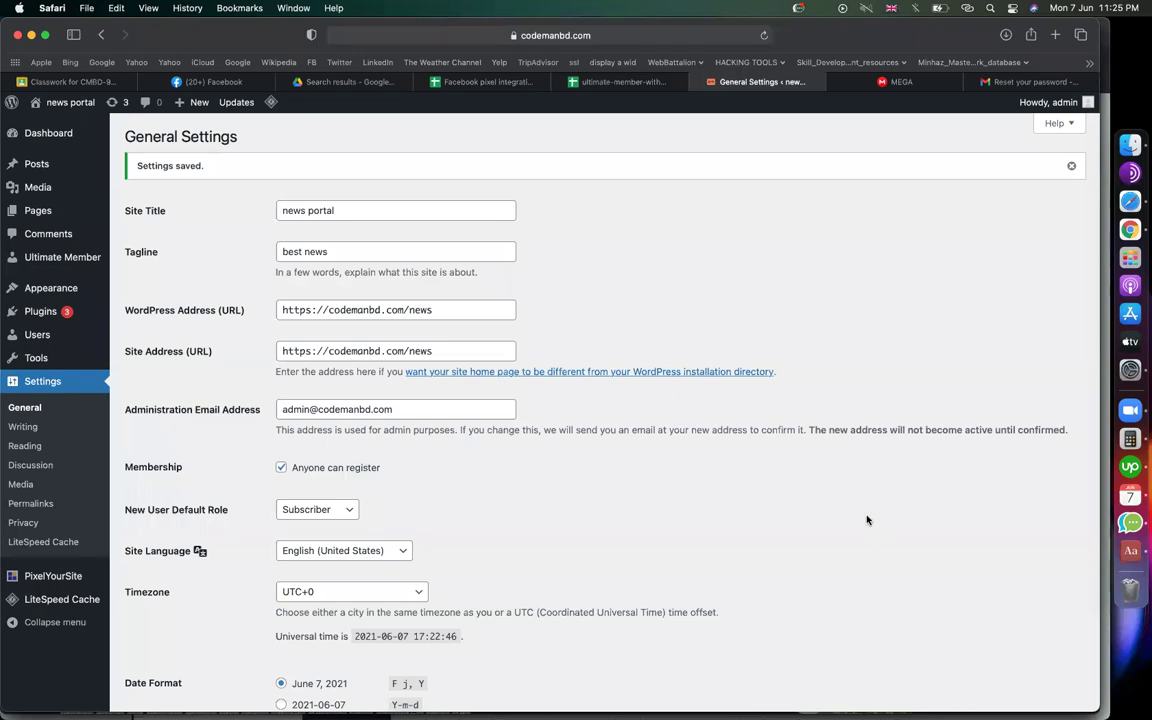
triple_click(373, 208)
left_click(411, 293)
triple_click(374, 253)
left_click(655, 237)
triple_click(437, 309)
left_click(679, 271)
key("super+Tab")
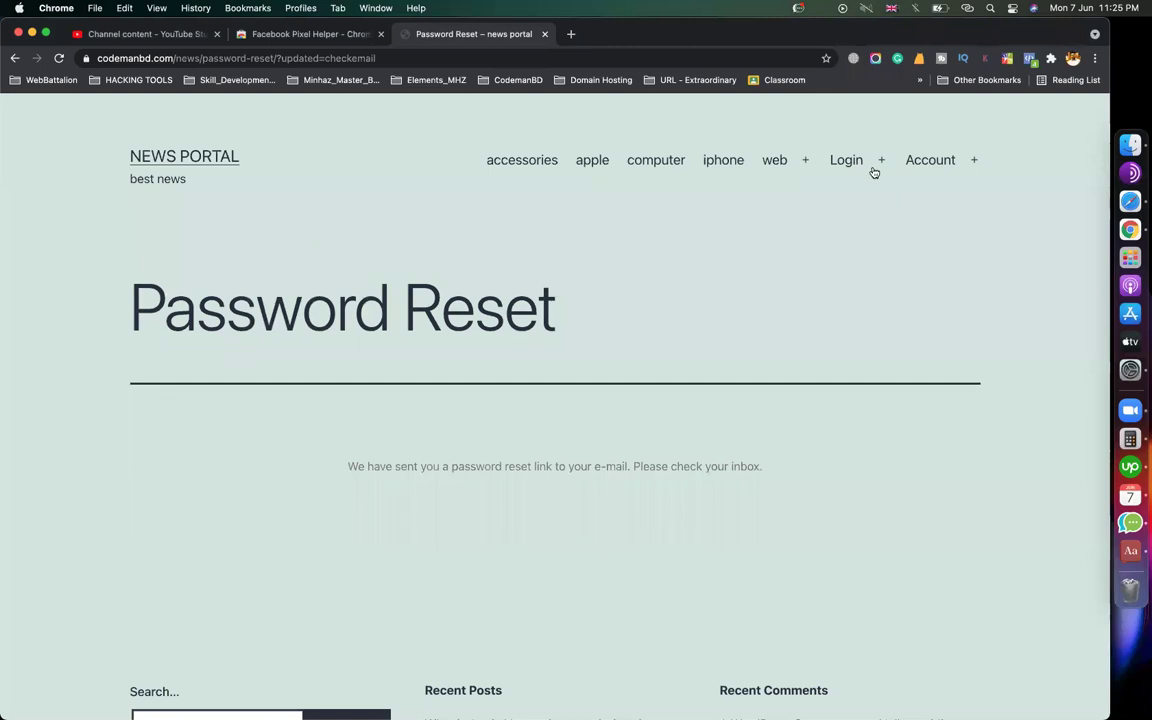
Open the Register page, then log out with Account > Logout
left_click(843, 208)
scroll(725, 306, "down", 1)
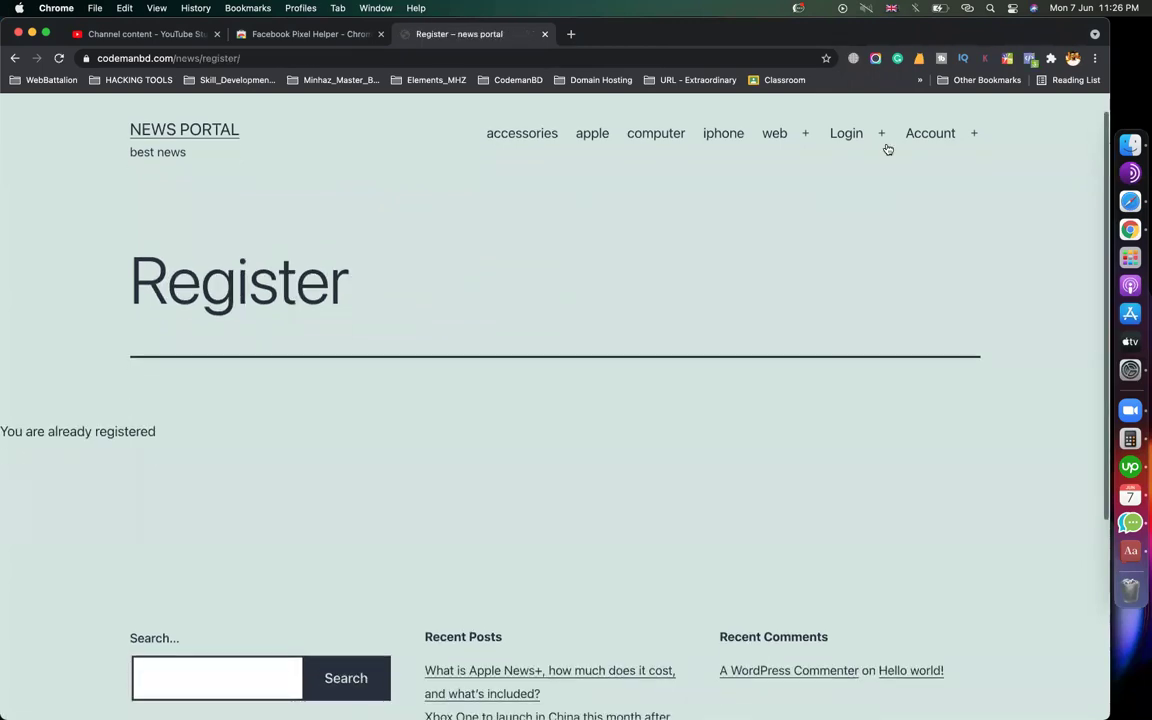
mouse_move(919, 160)
left_click(926, 272)
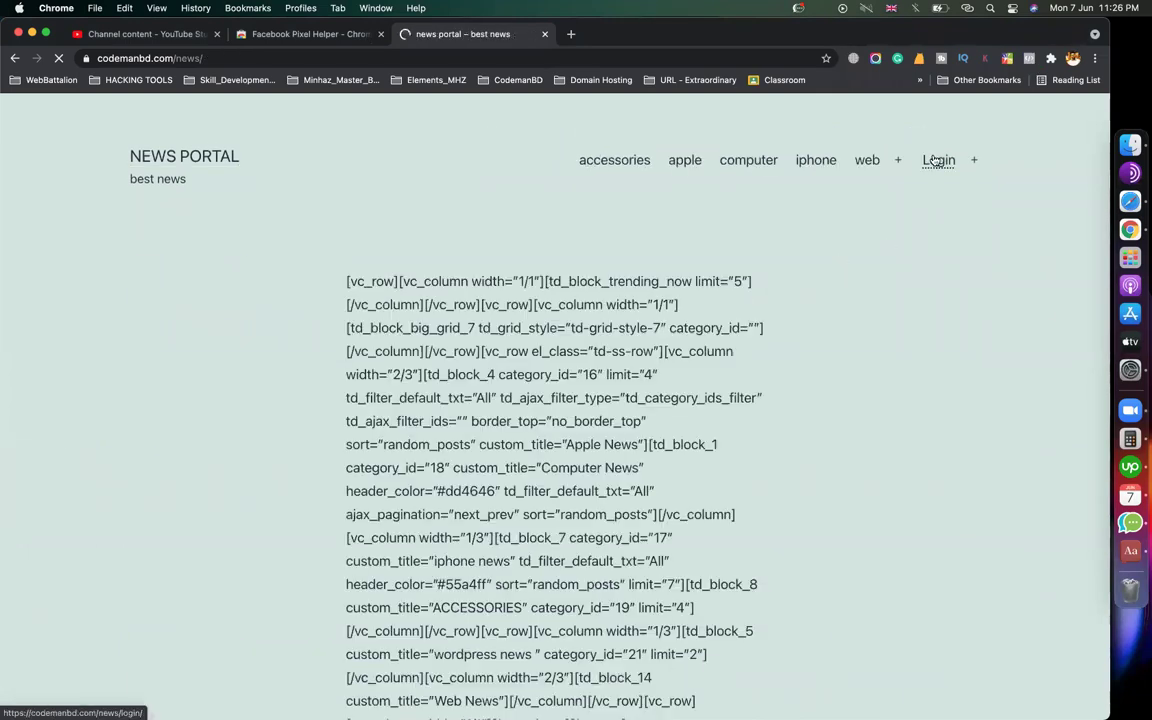
Open the Login page and reach the Register form from its submenu
left_click(936, 166)
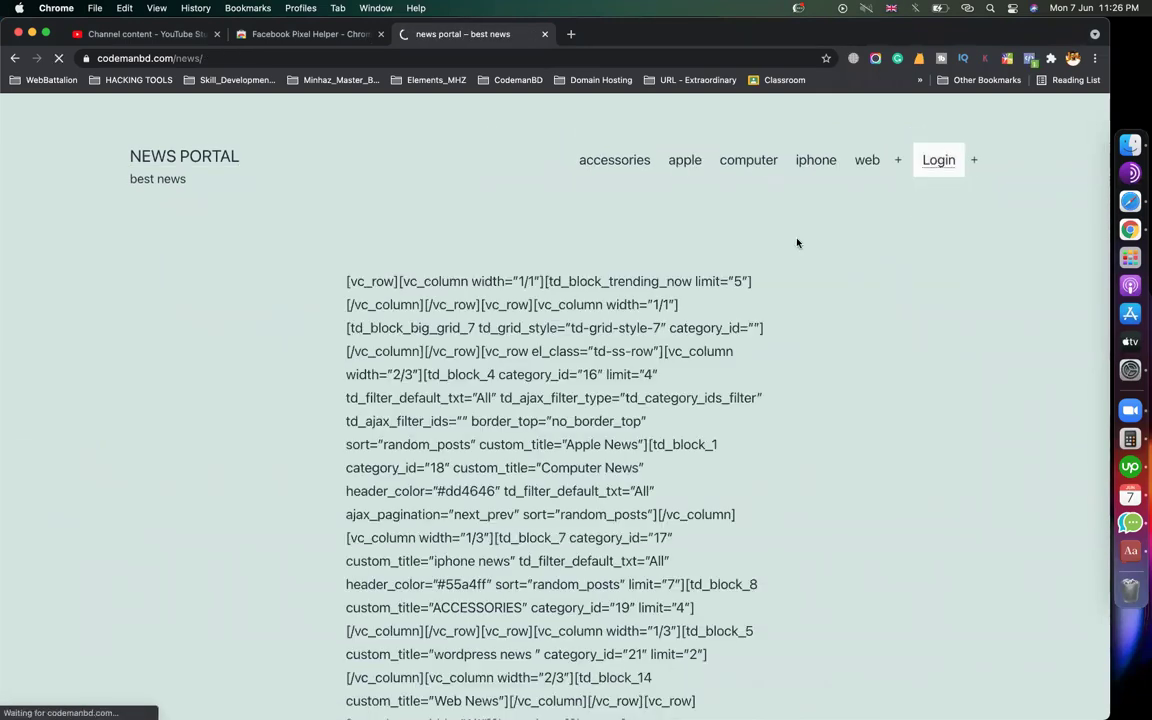
mouse_move(938, 170)
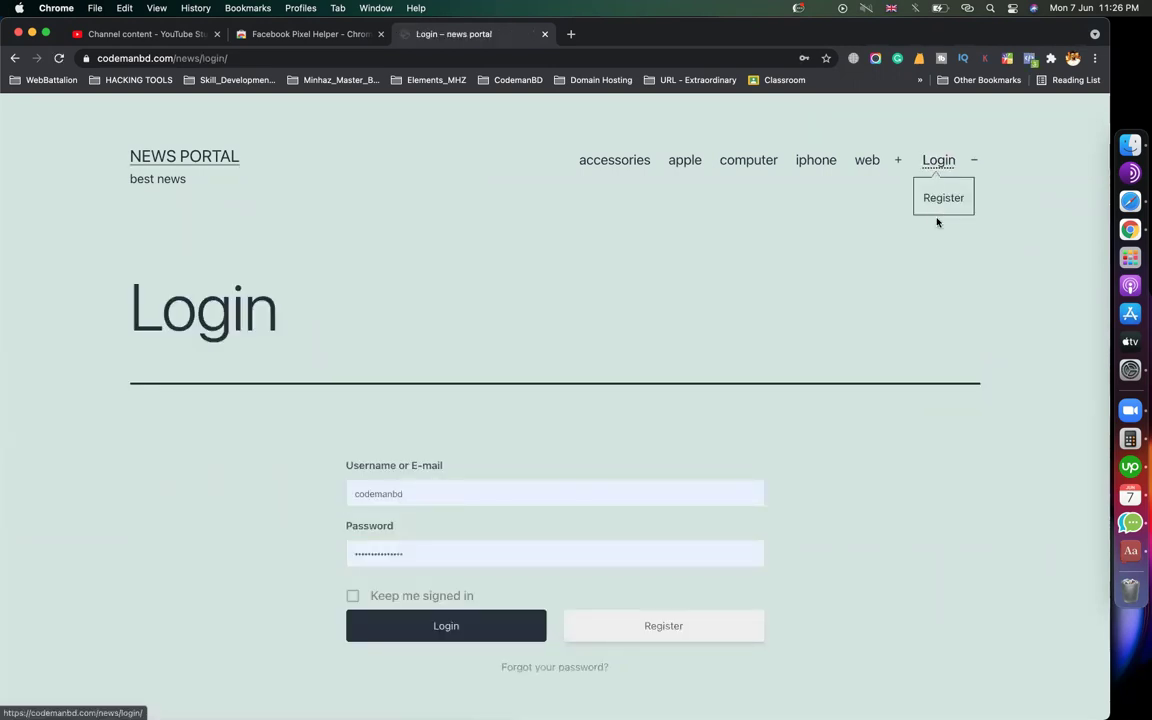
left_click(937, 198)
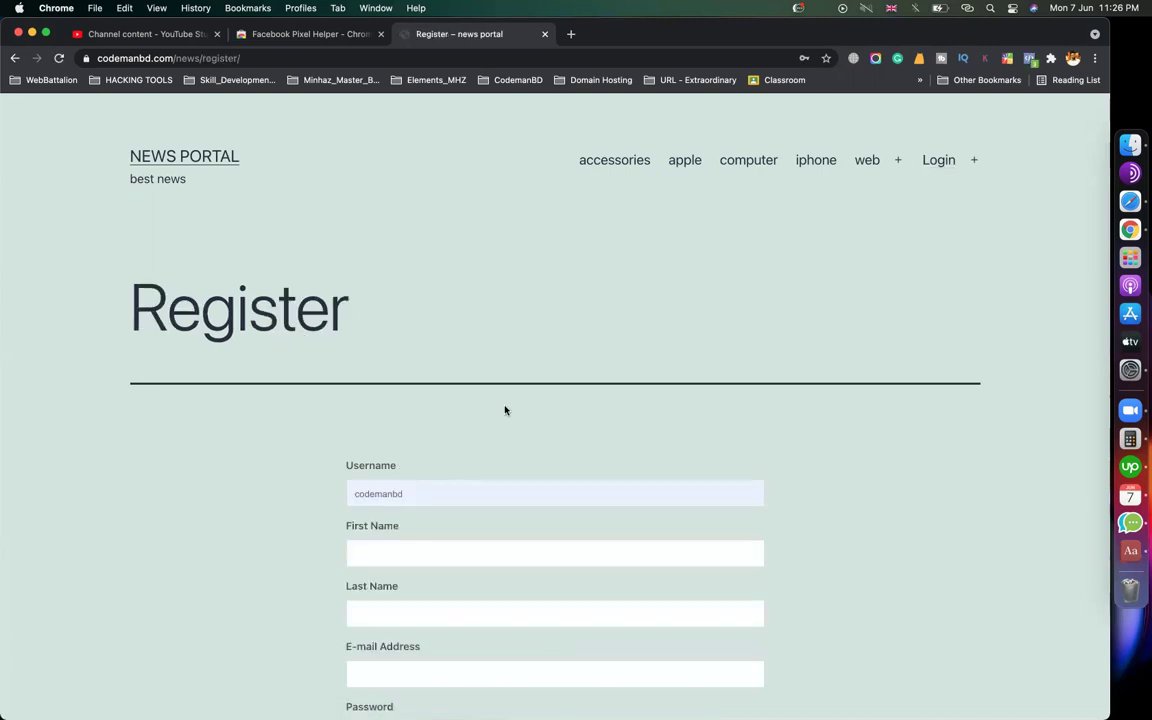
scroll(477, 492, "down", 1)
scroll(477, 492, "down", 5)
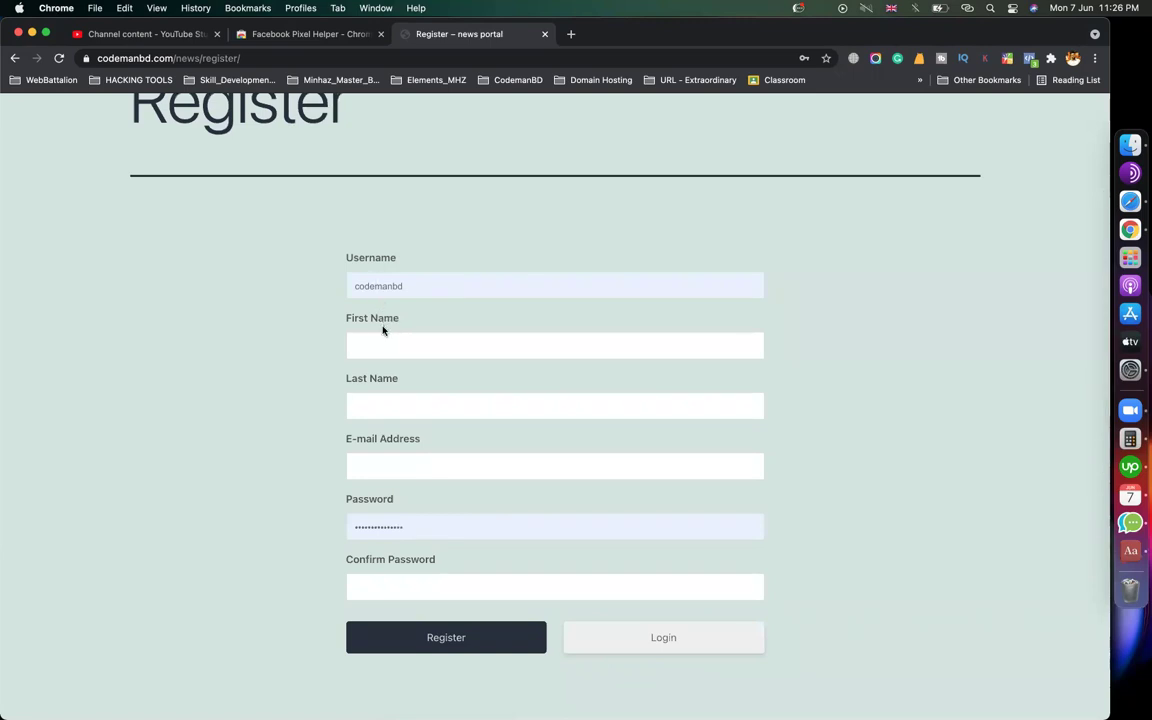
left_click(1130, 201)
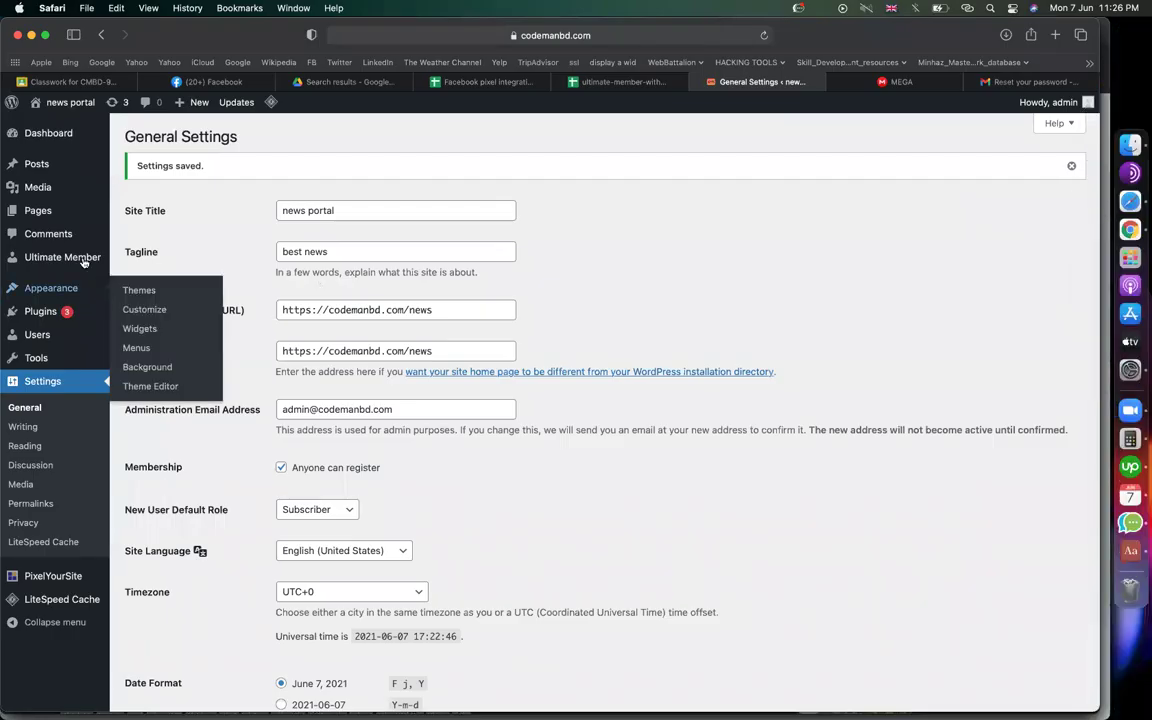
Edit the Default Registration form from Ultimate Member > Forms
mouse_move(104, 262)
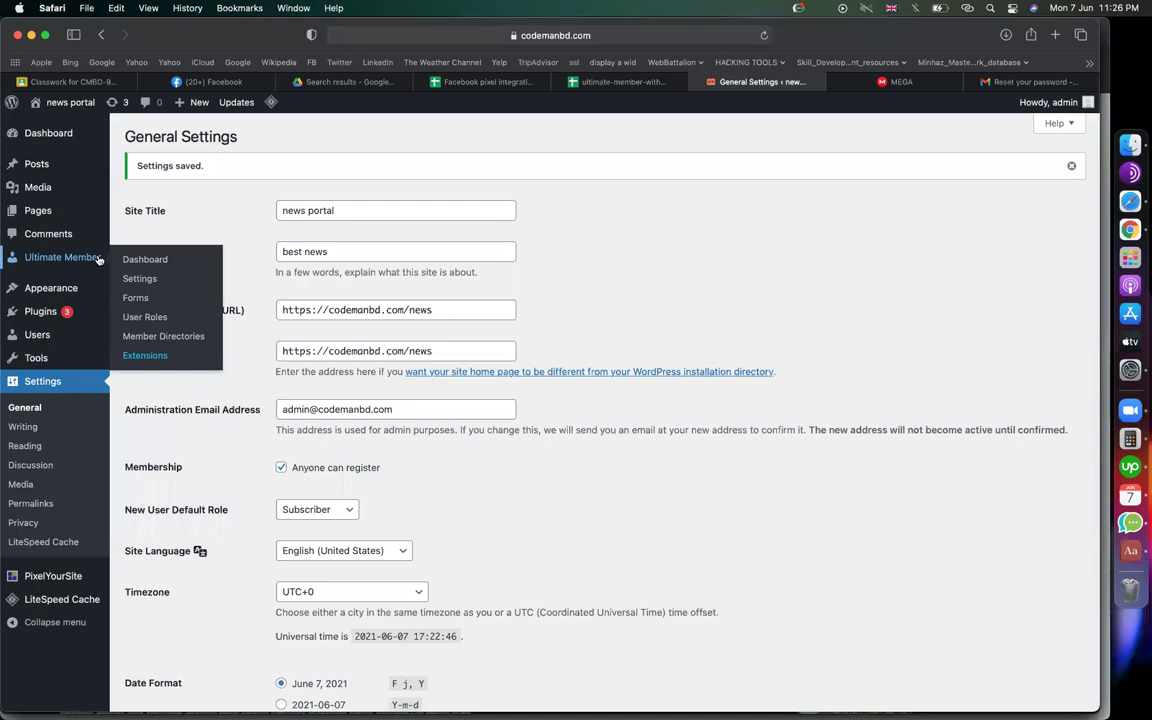
left_click(136, 299)
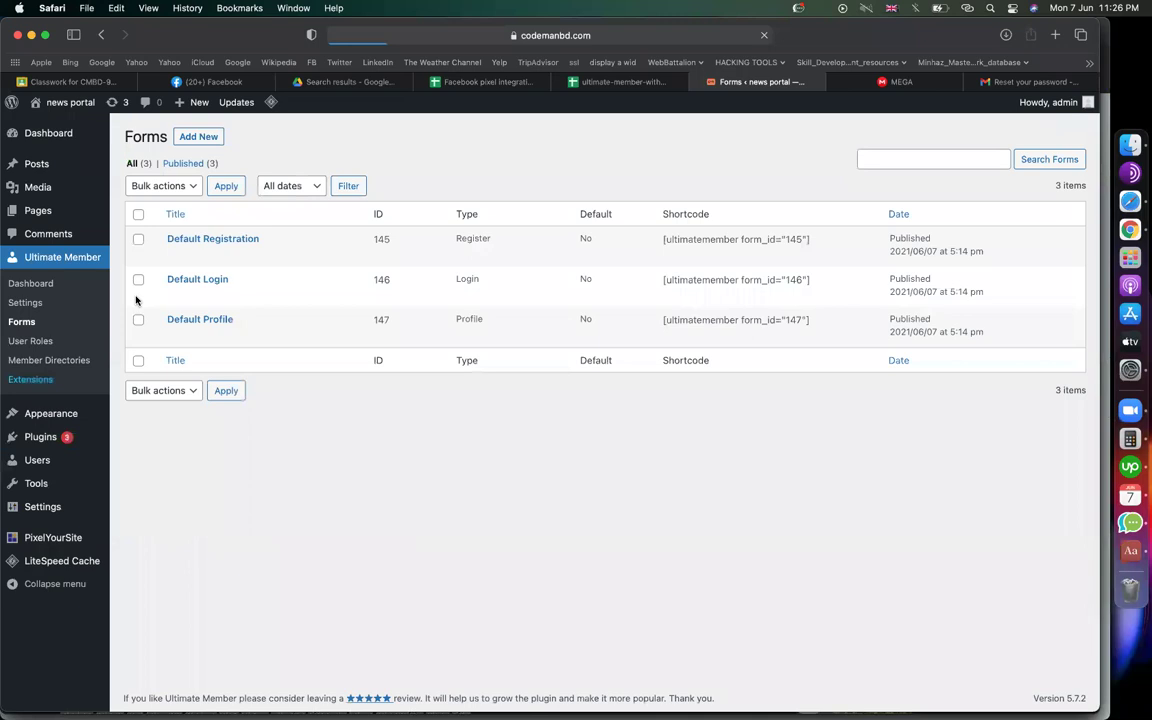
mouse_move(218, 344)
mouse_move(239, 237)
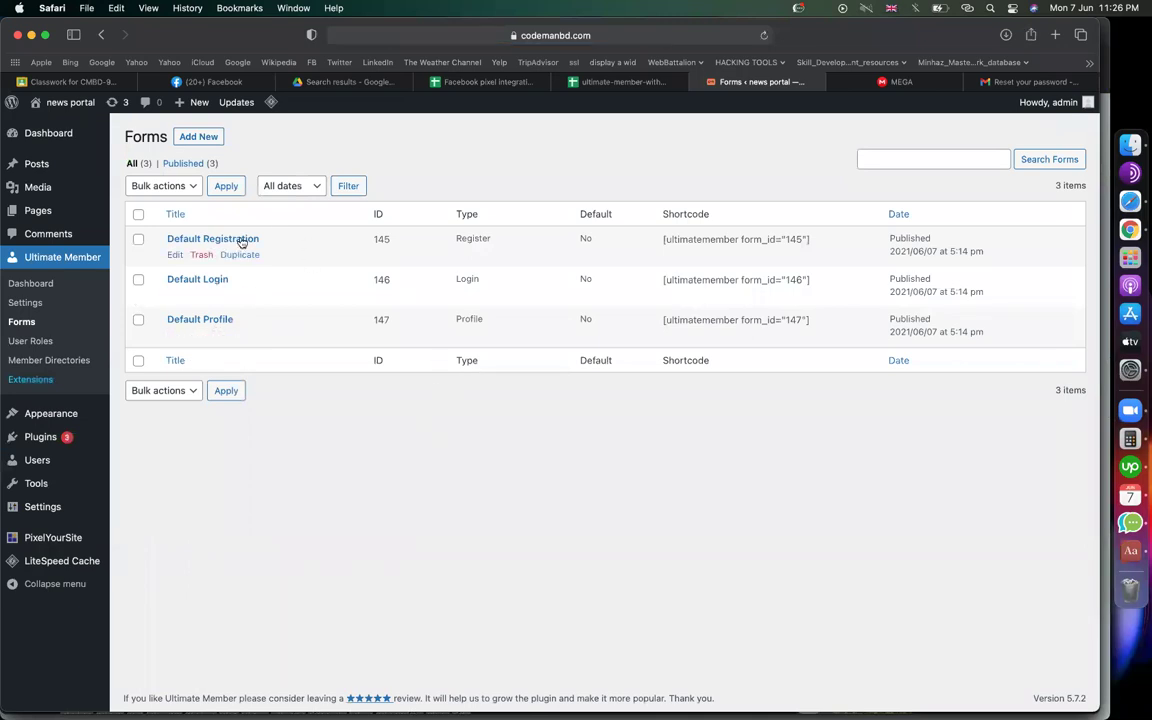
left_click(174, 255)
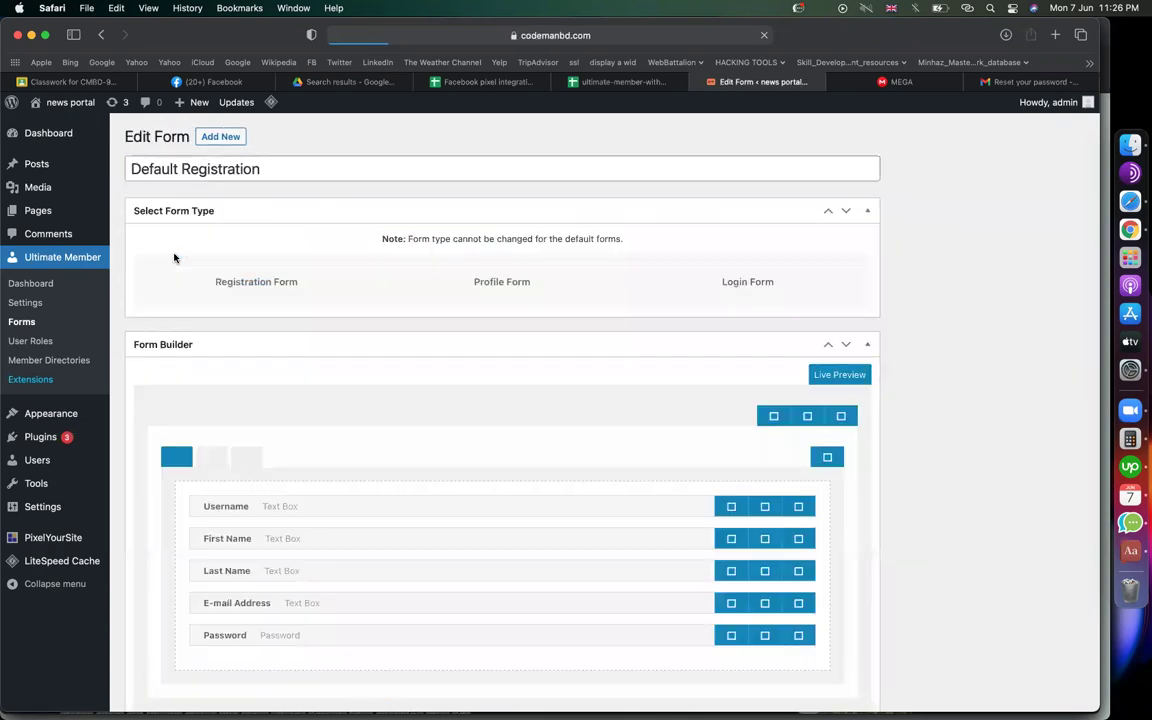
scroll(463, 351, "down", 3)
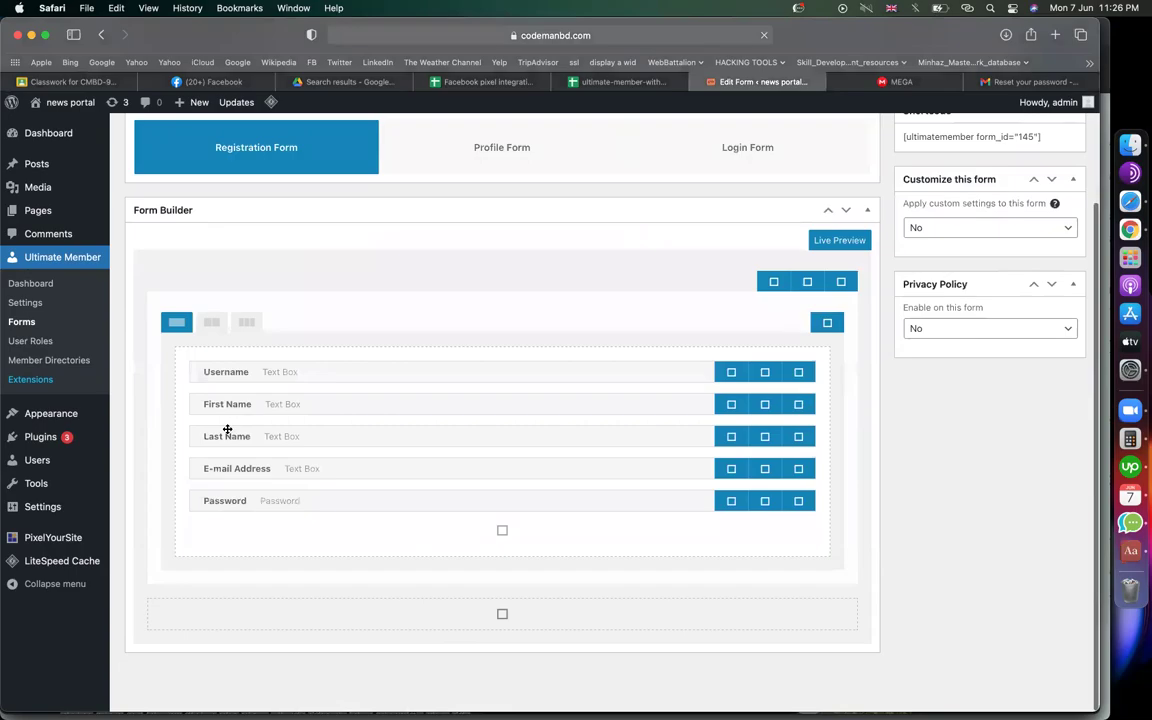
Check the Username field on Chrome's registration page, dismissing the saved-login suggestions
key("super+Tab")
left_click(403, 257)
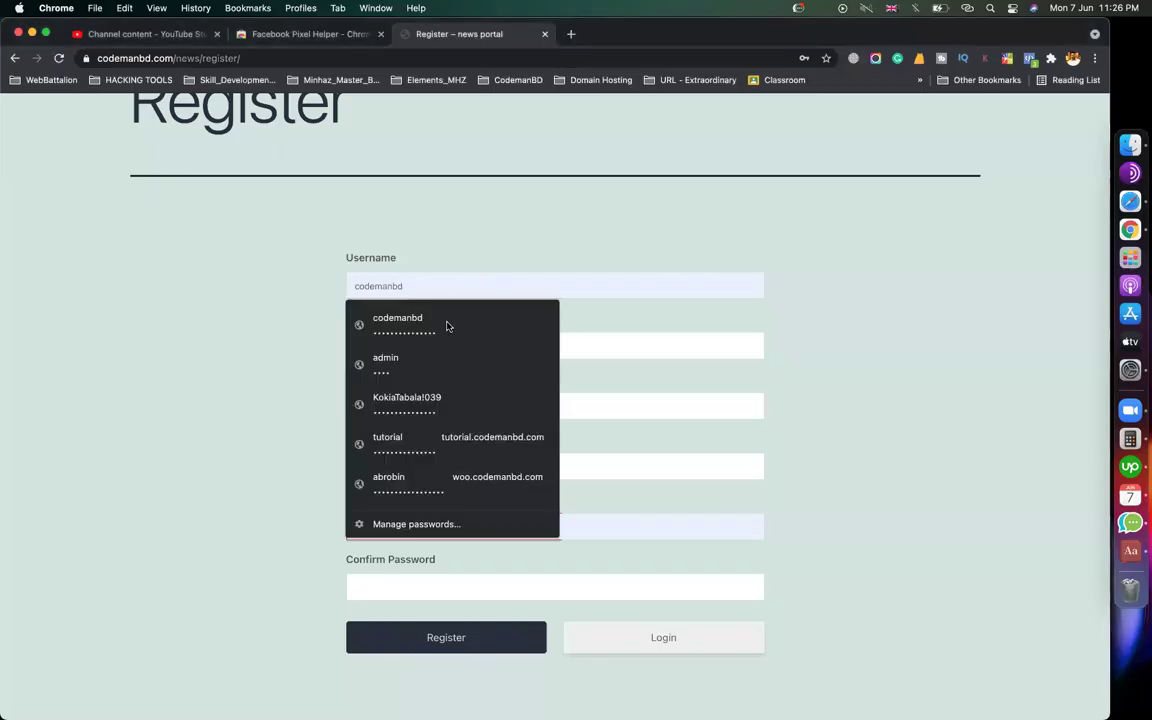
left_click(332, 368)
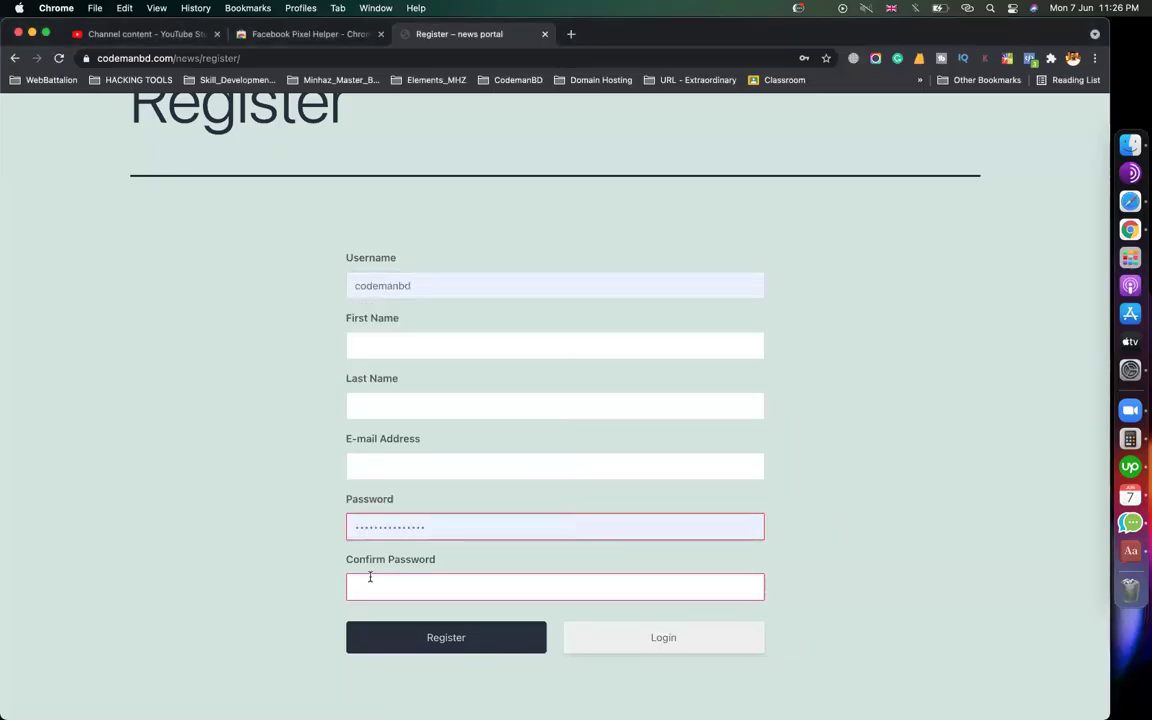
key("super+Tab")
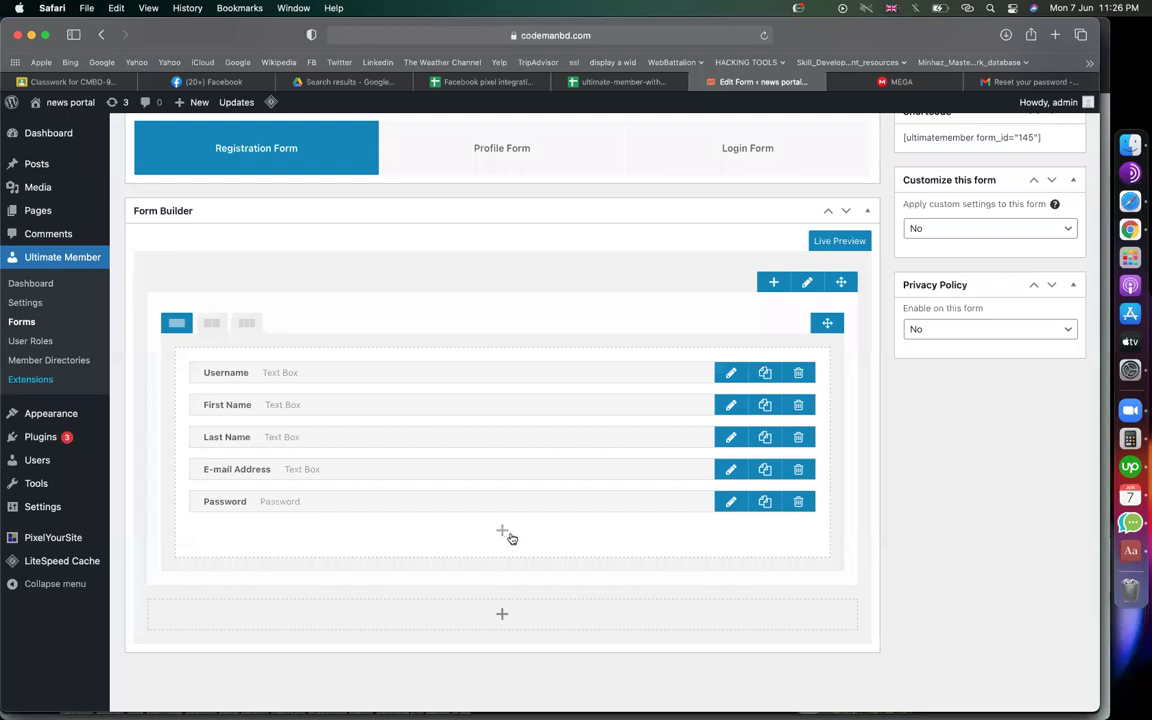
Try adding a Number field twice, cancelling the Add a New Field dialog each time
left_click(503, 532)
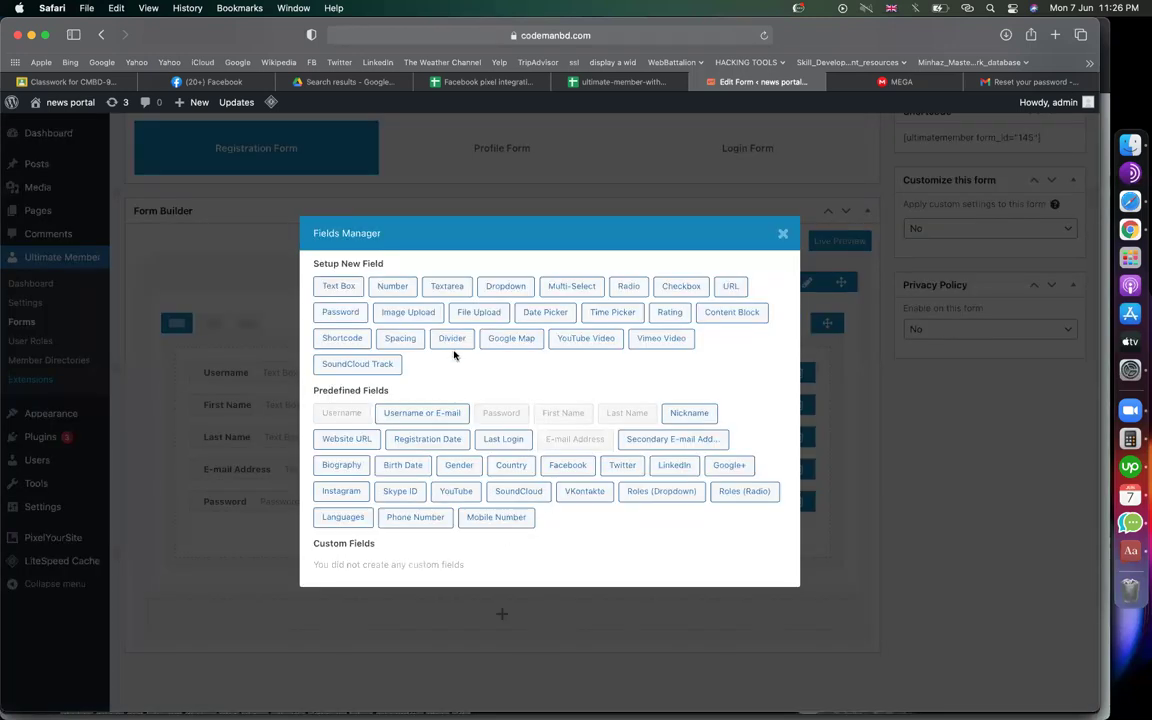
left_click(393, 287)
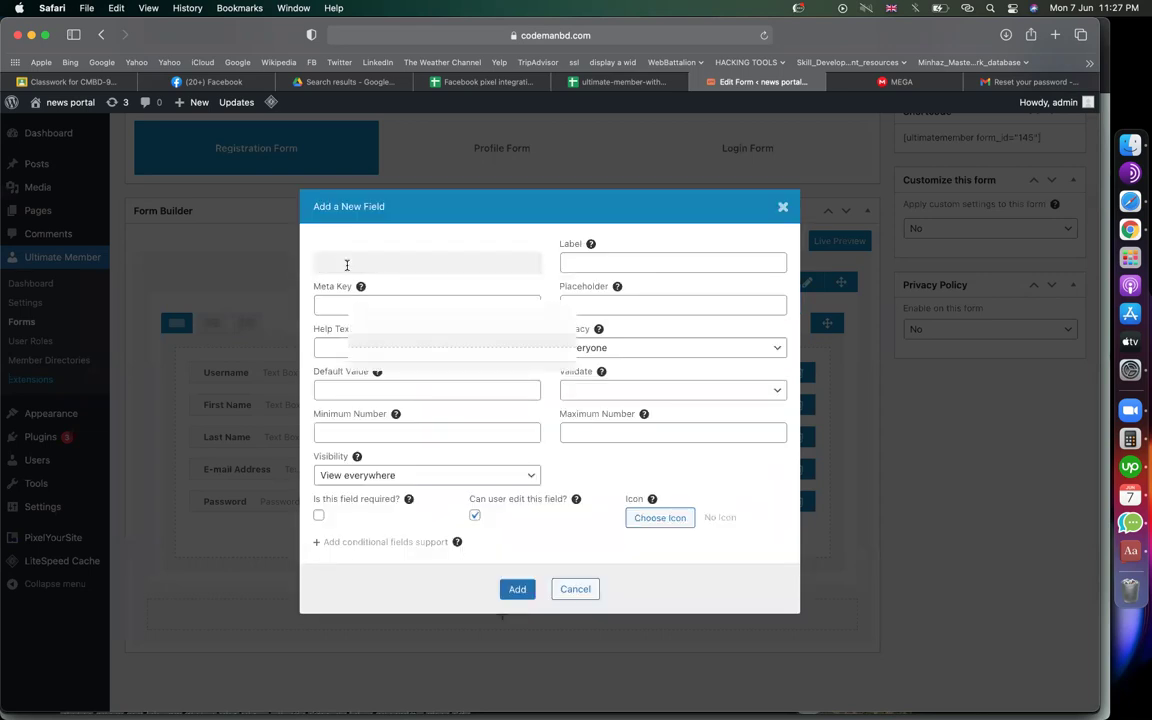
key("Escape")
left_click(502, 531)
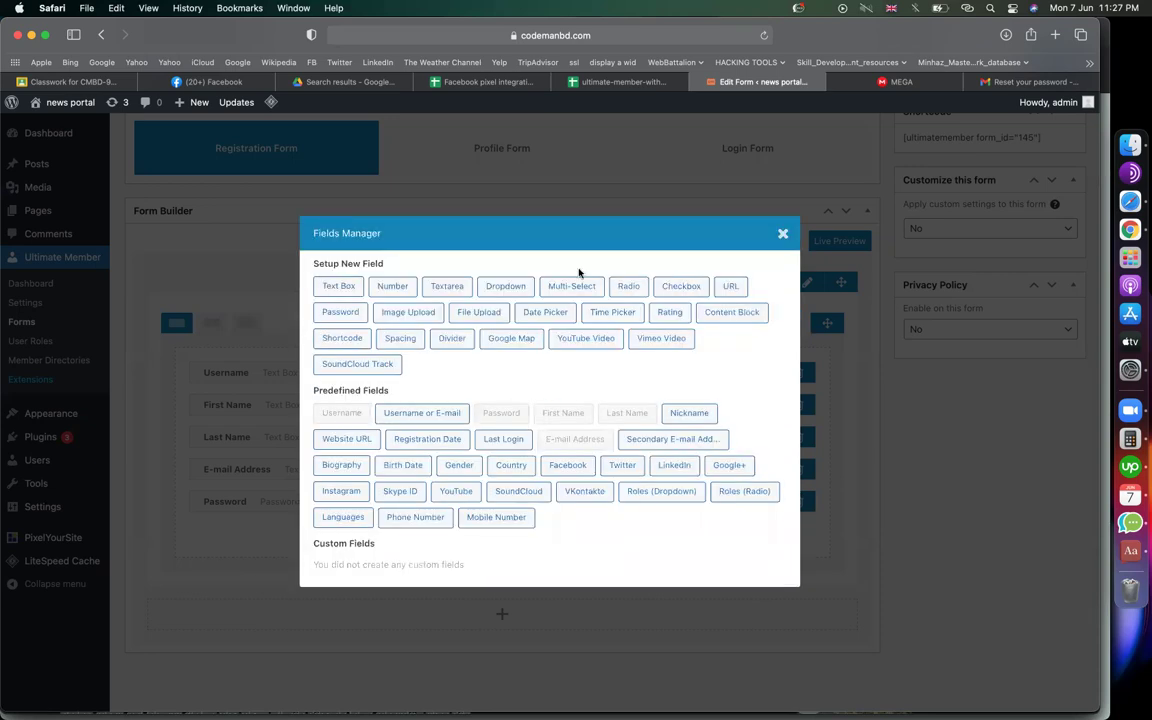
left_click(390, 286)
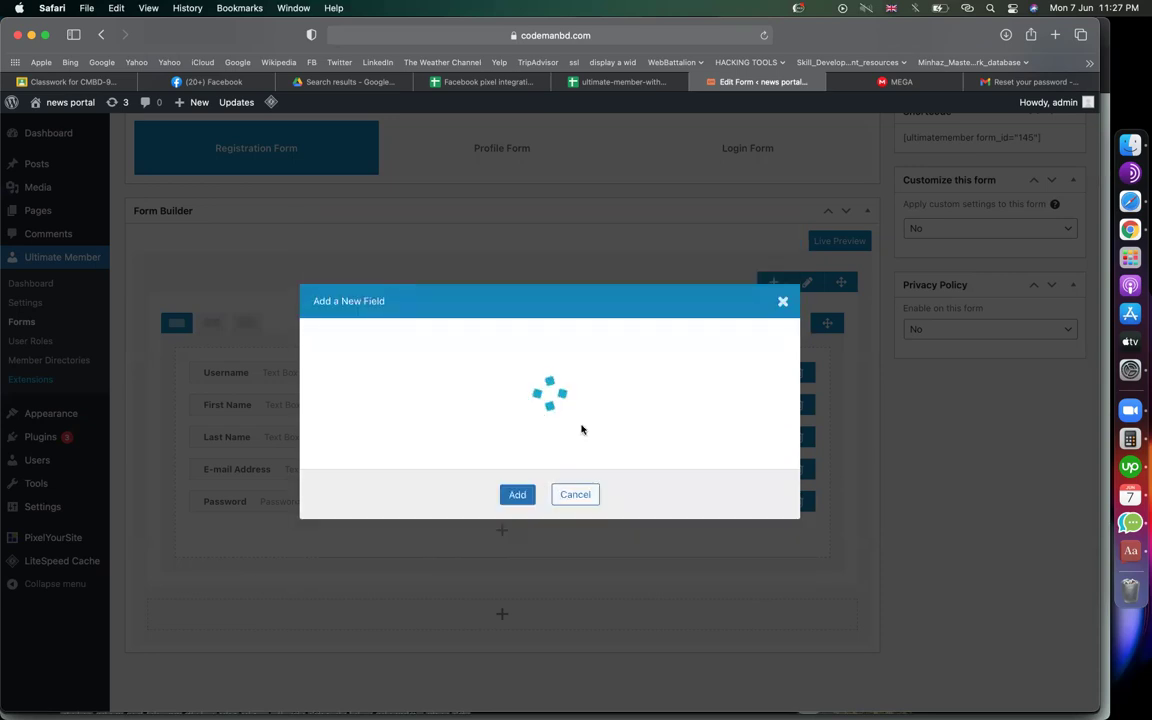
key("Escape")
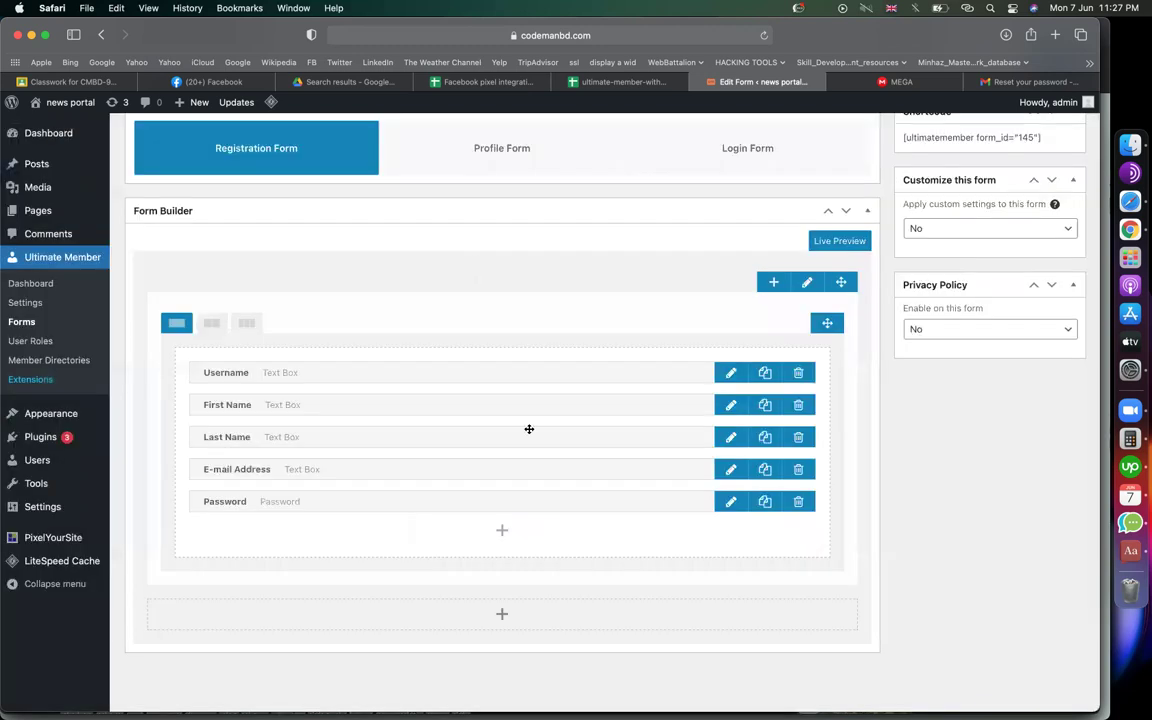
scroll(324, 514, "up", 3)
scroll(424, 545, "down", 2)
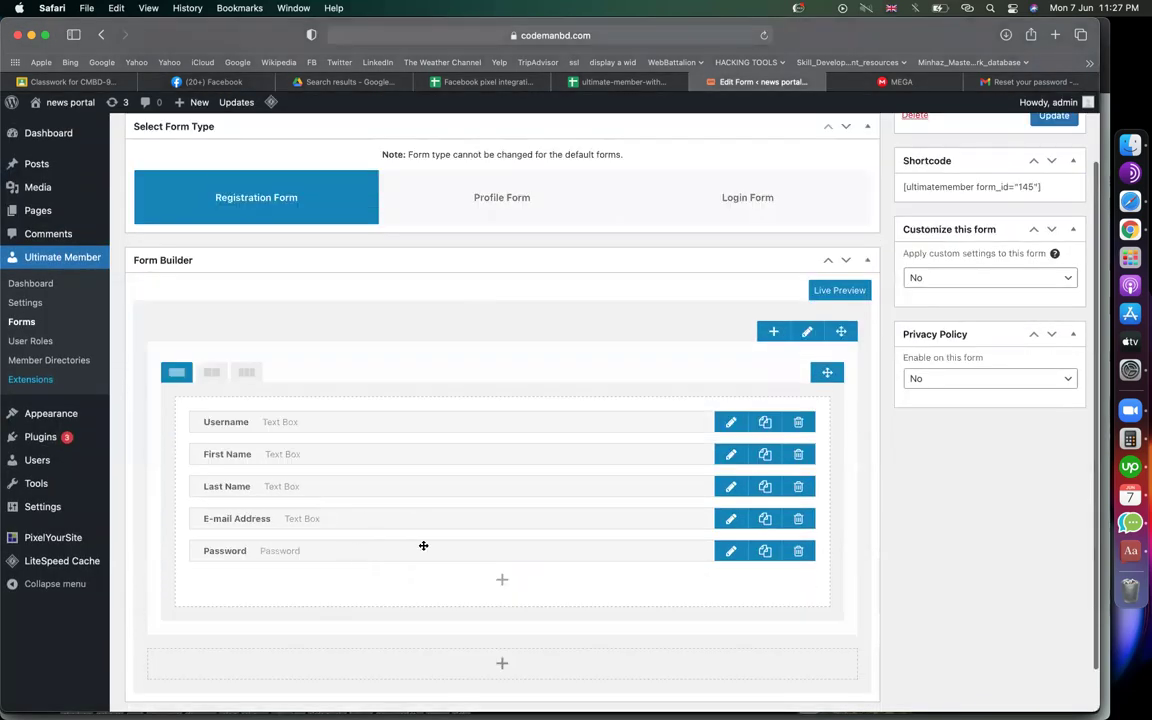
scroll(459, 535, "up", 2)
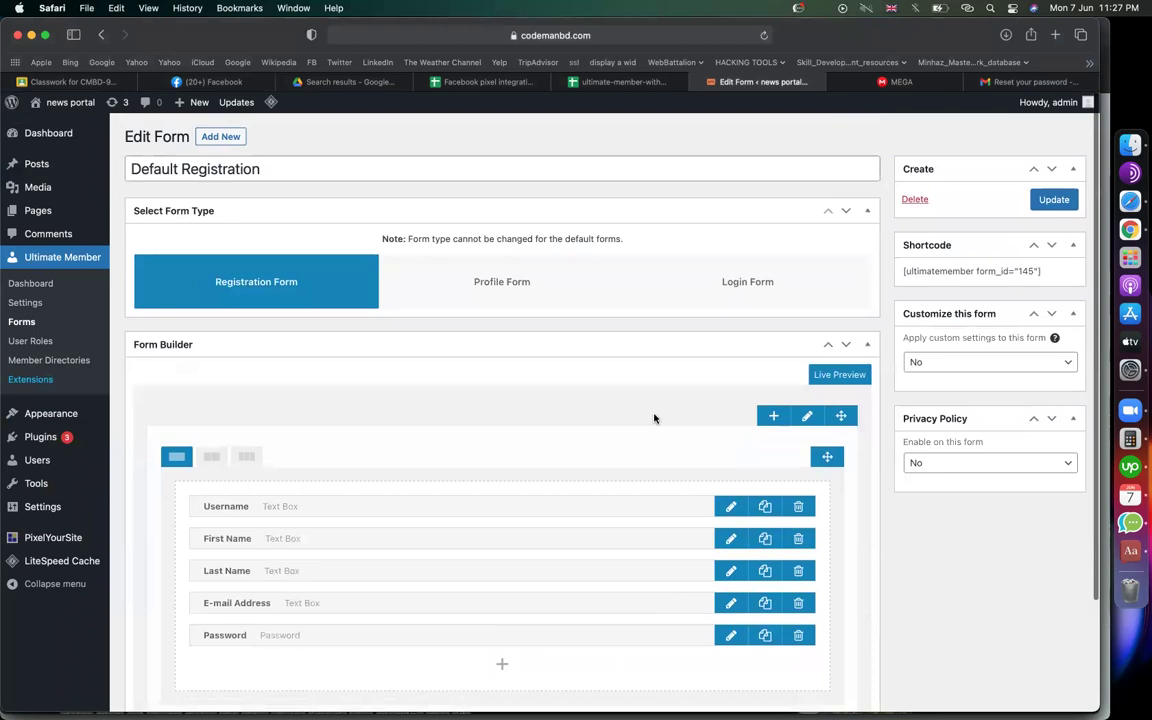
left_click(1112, 232)
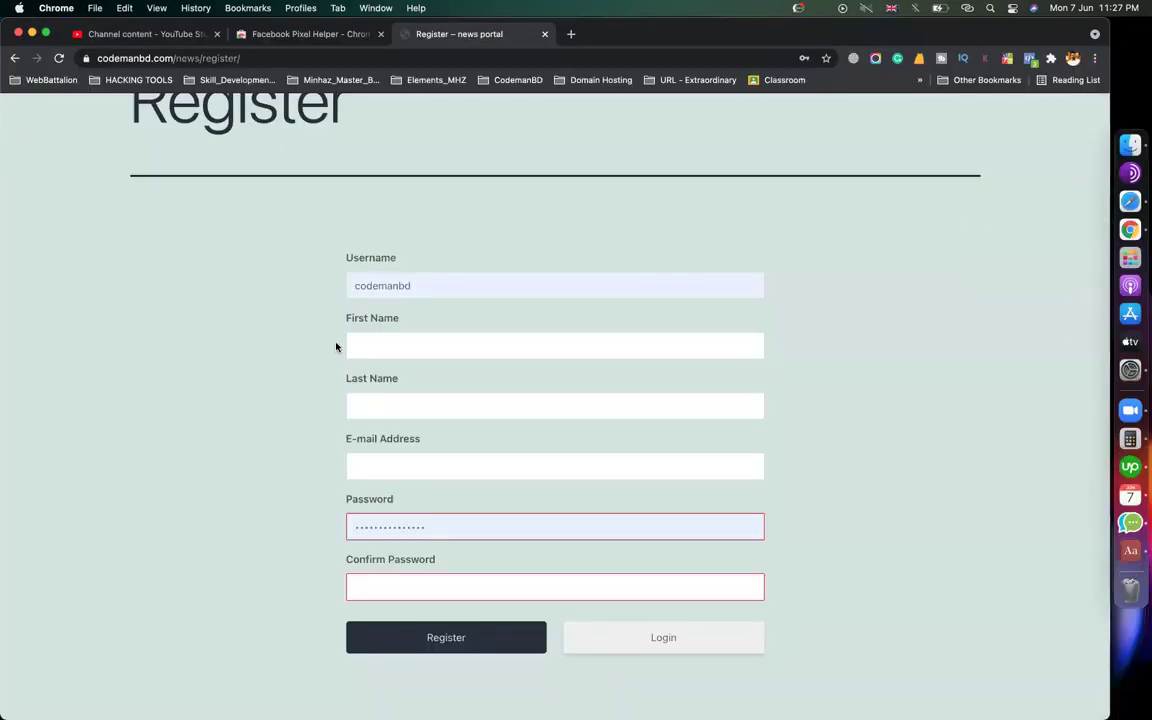
scroll(334, 345, "up", 5)
scroll(301, 347, "down", 5)
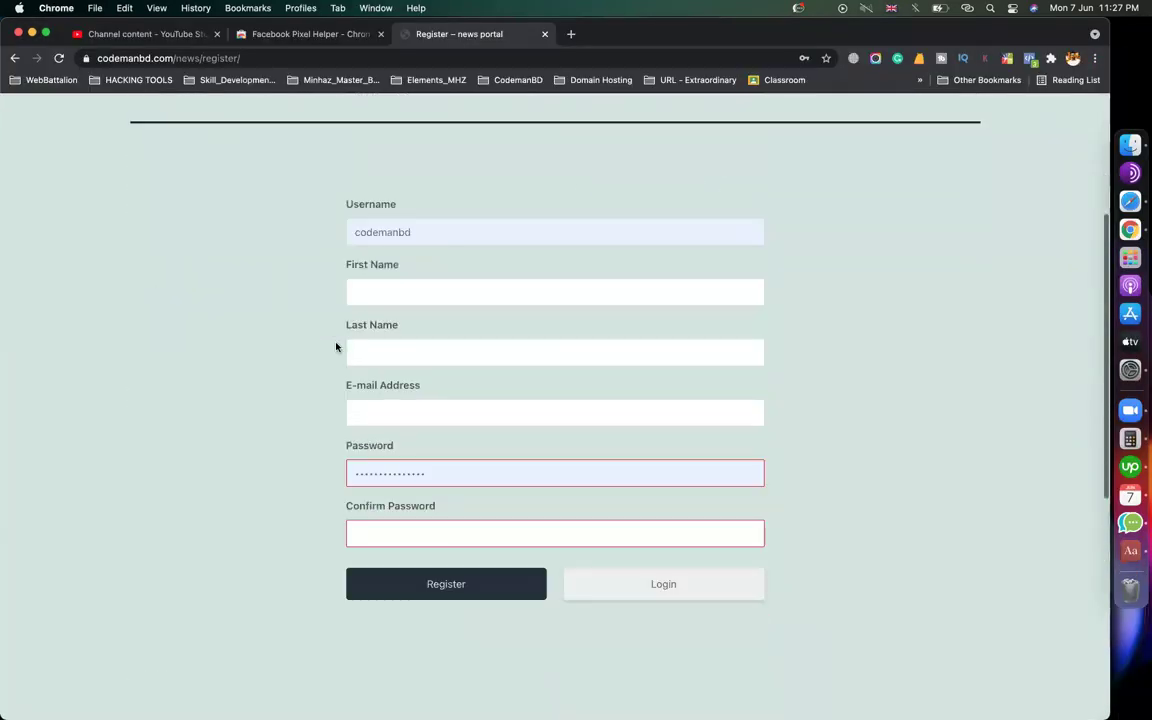
scroll(591, 288, "up", 2)
scroll(877, 393, "down", 5)
scroll(877, 393, "up", 3)
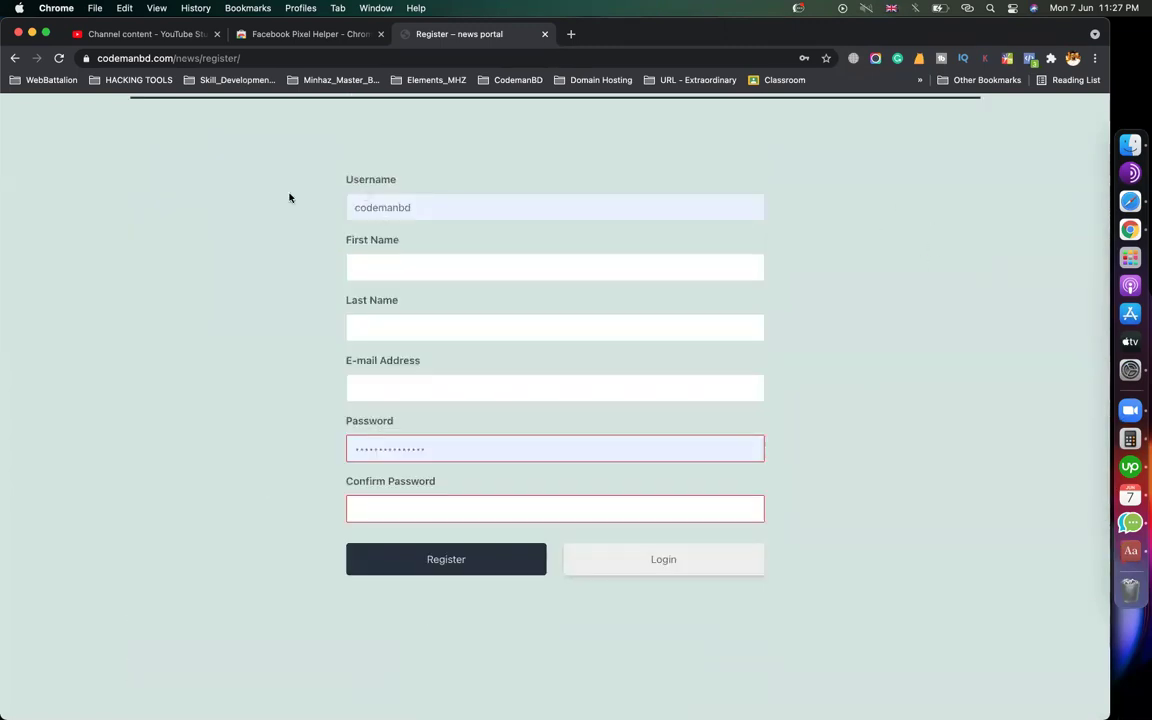
scroll(260, 483, "down", 2)
scroll(260, 483, "up", 4)
scroll(260, 483, "down", 2)
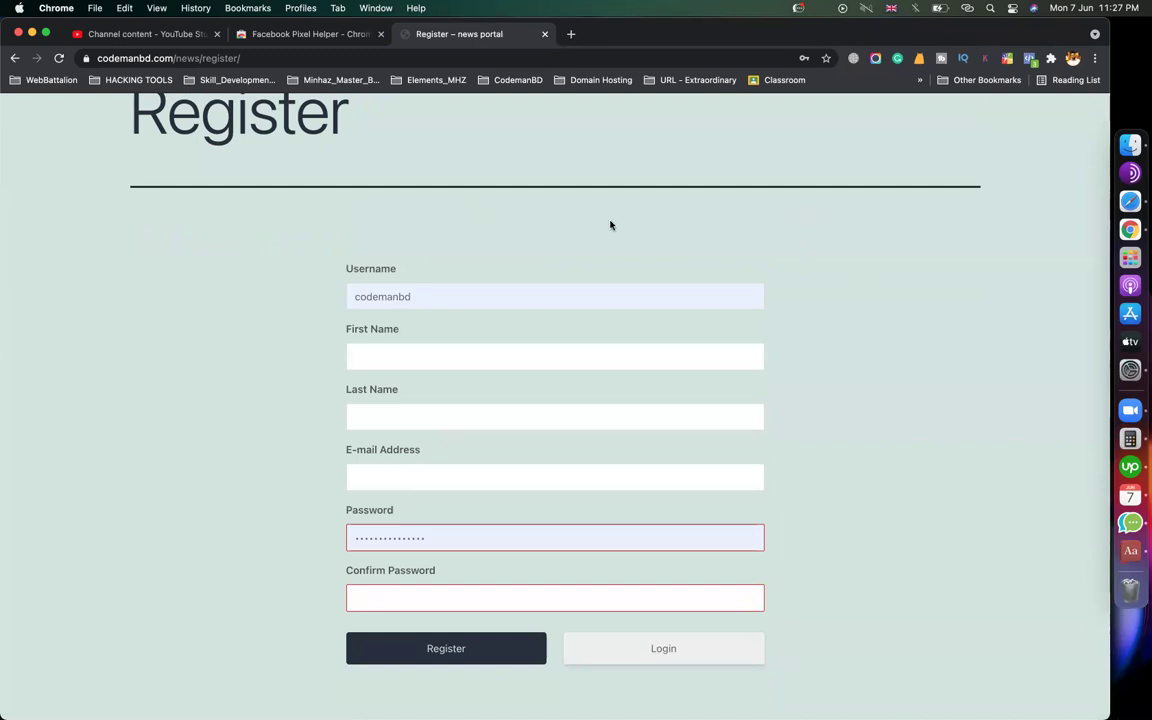
scroll(610, 224, "up", 4)
double_click(205, 312)
left_click(293, 453)
scroll(293, 453, "down", 5)
scroll(293, 453, "up", 5)
scroll(293, 453, "down", 2)
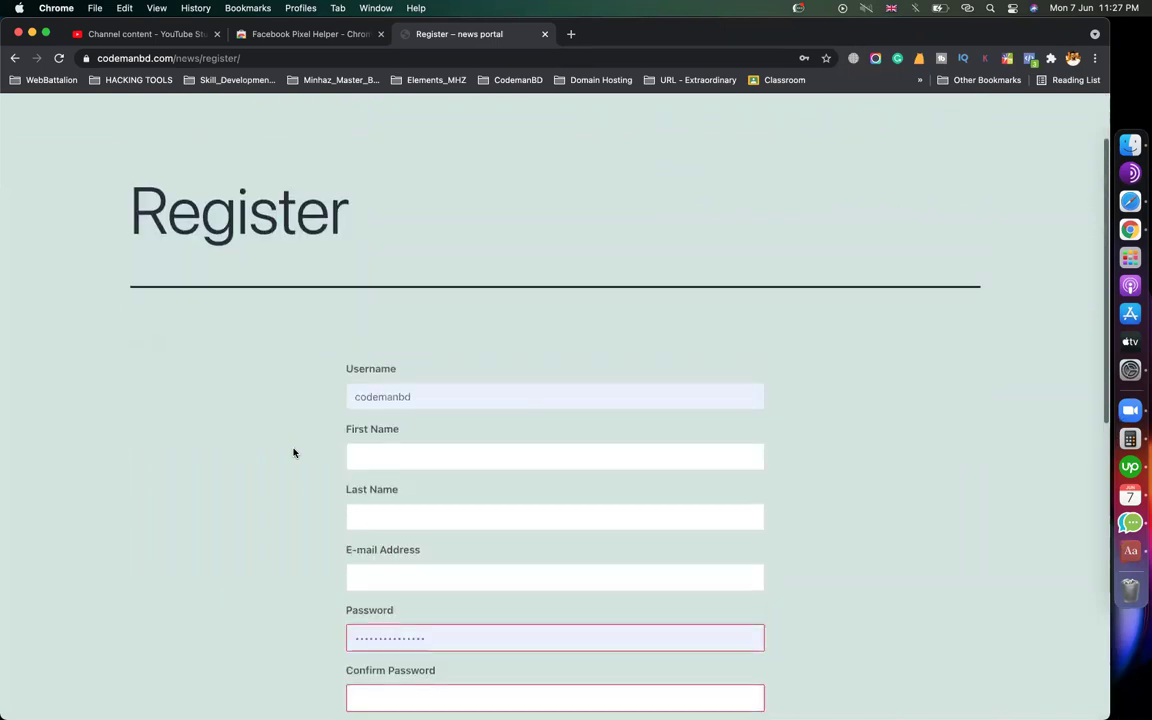
scroll(300, 430, "up", 1)
scroll(504, 432, "down", 6)
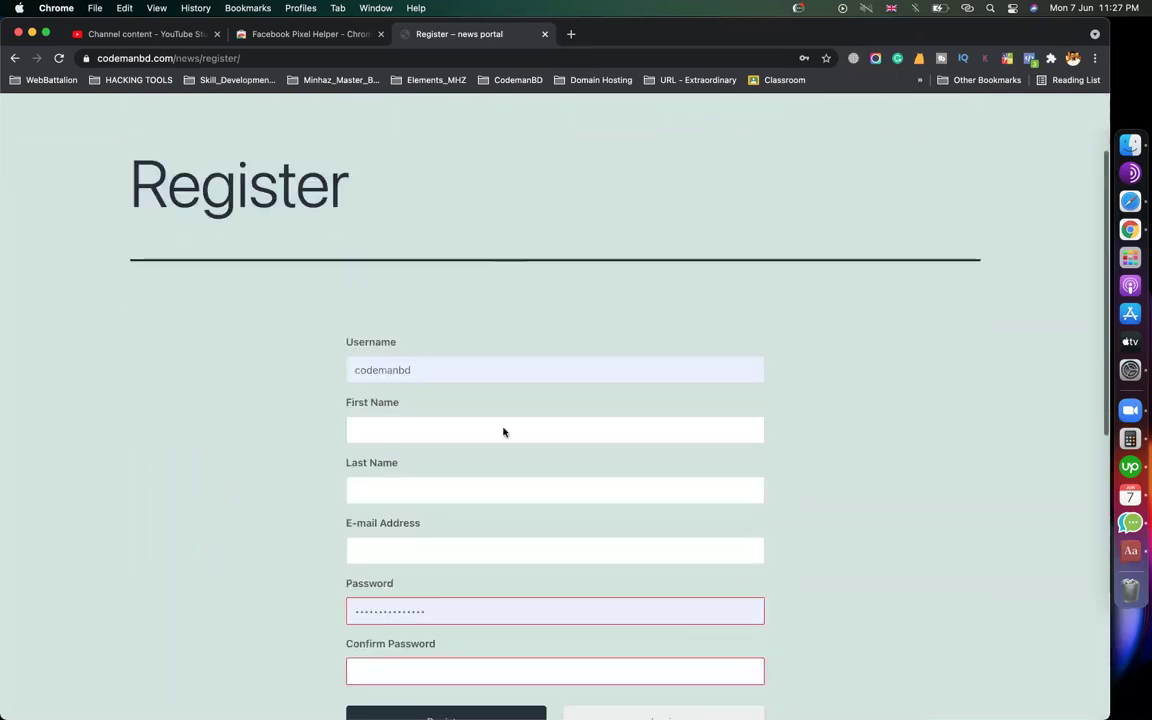
scroll(478, 571, "up", 4)
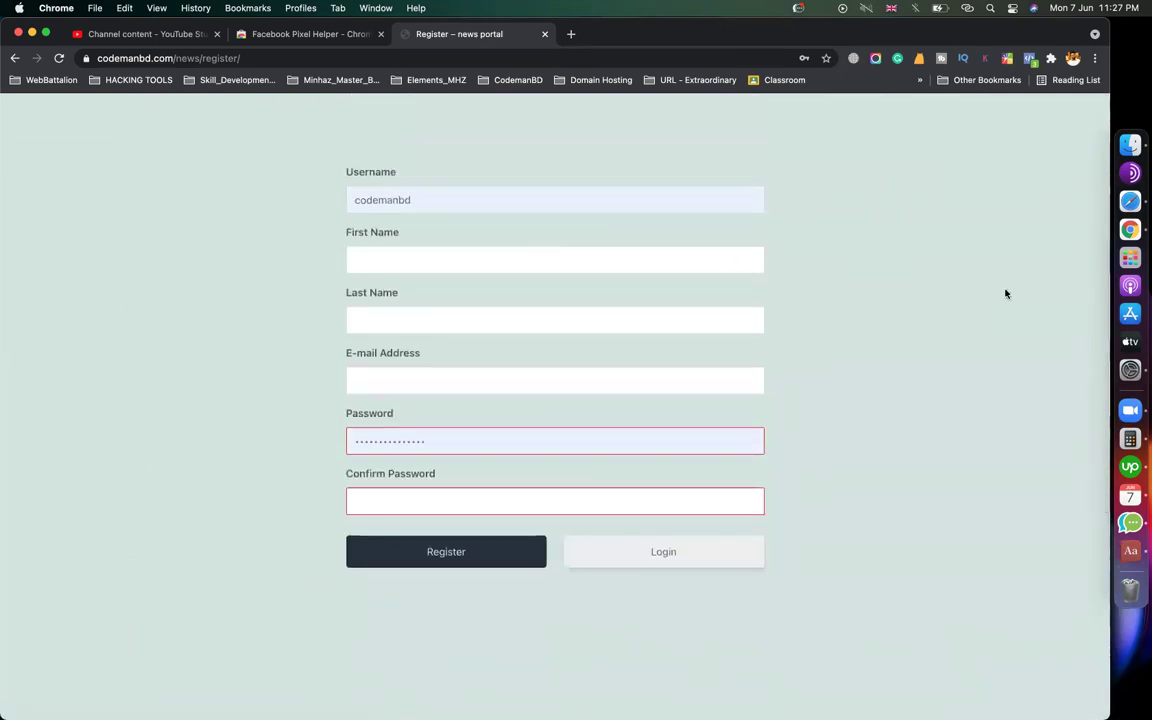
scroll(823, 270, "up", 3)
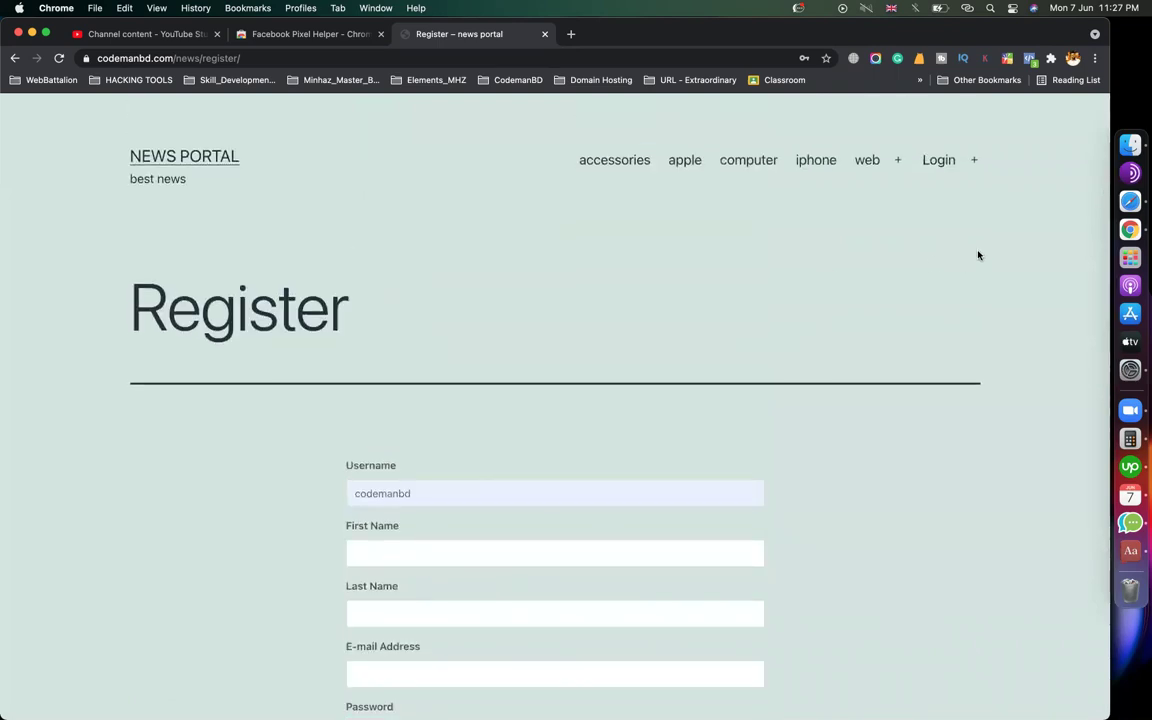
left_click(1103, 203)
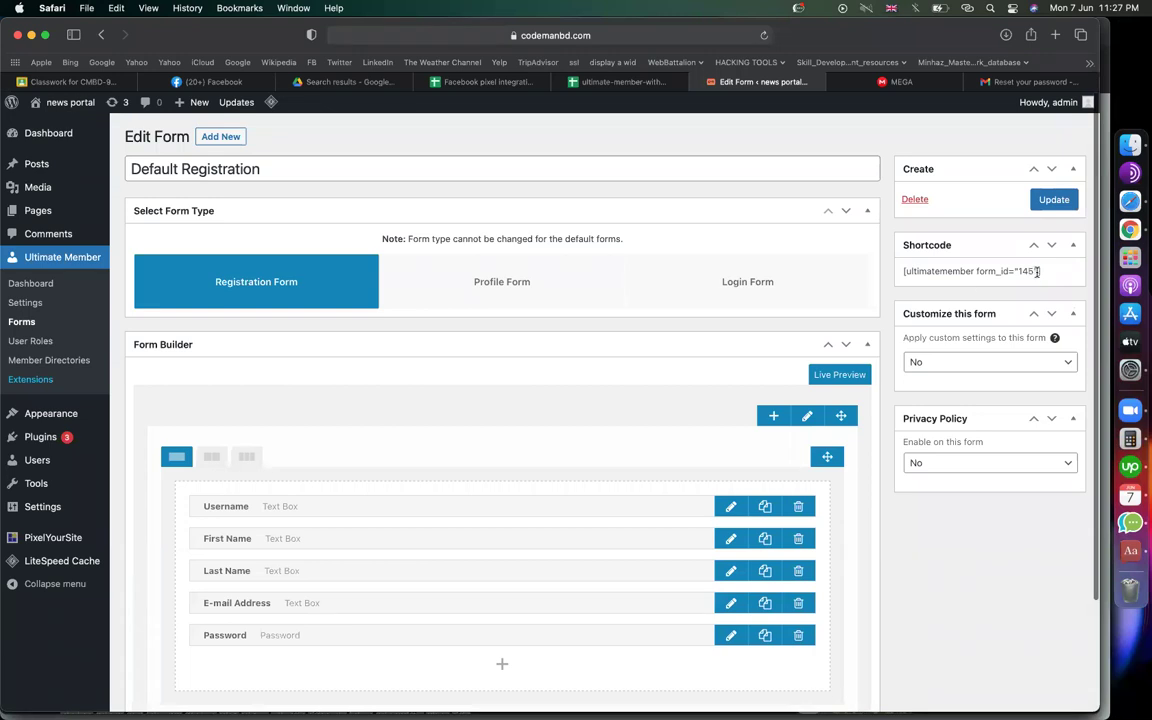
Select and copy the shortcode [ultimatemember form_id="145"] from the Shortcode box
left_click_drag(1040, 271, 902, 271)
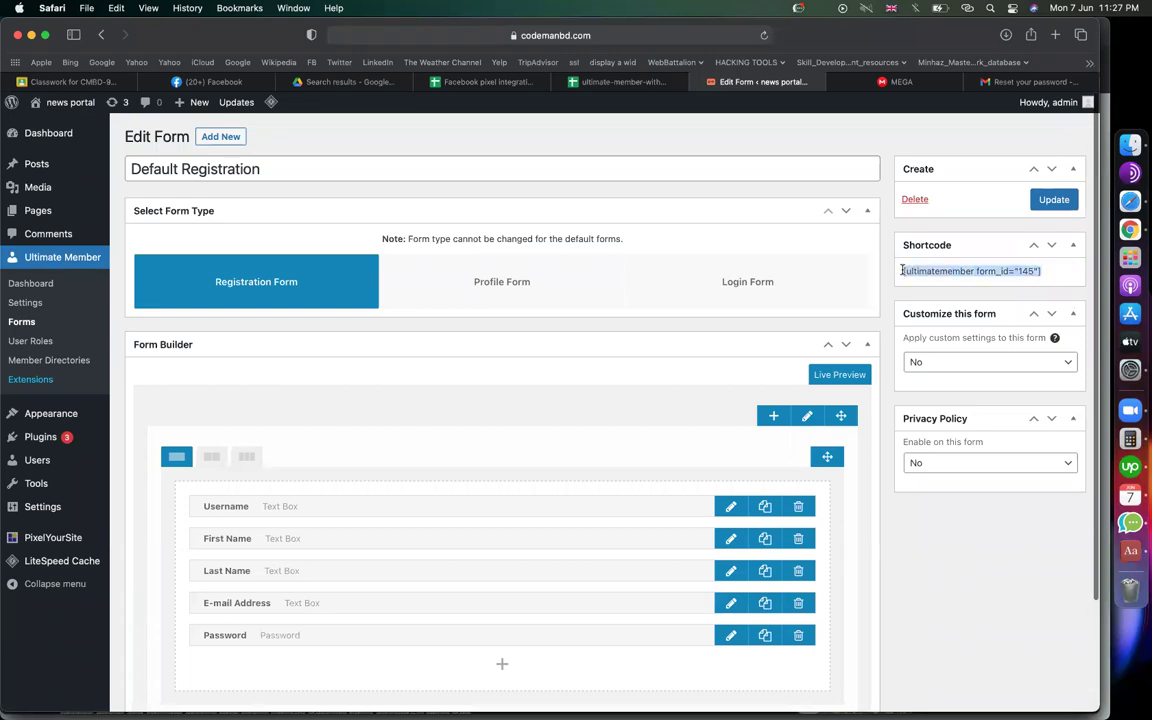
right_click(932, 271)
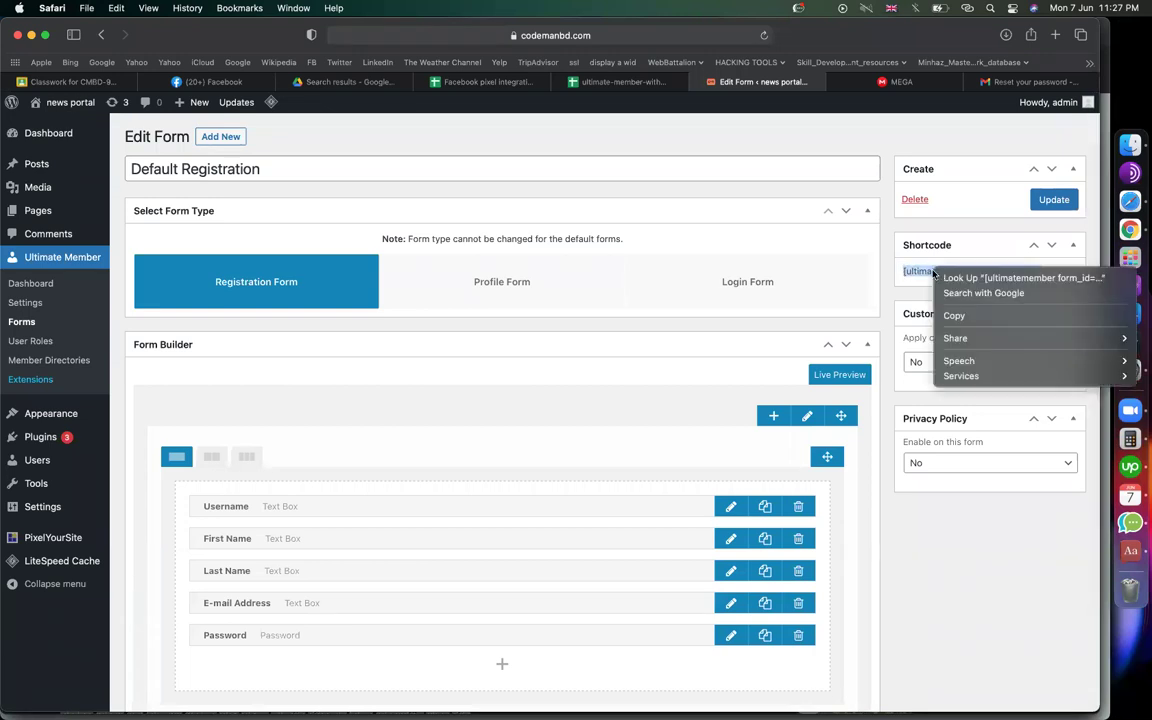
left_click(965, 314)
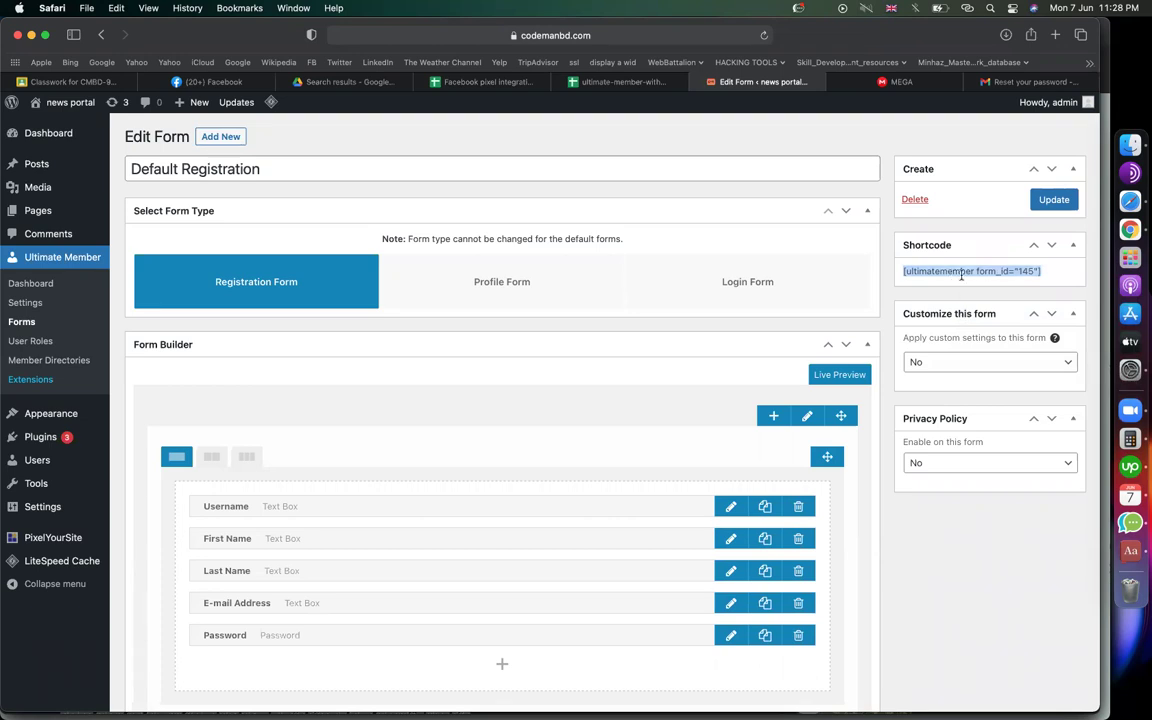
left_click(1120, 230)
scroll(489, 417, "down", 5)
scroll(489, 417, "up", 5)
scroll(489, 417, "down", 3)
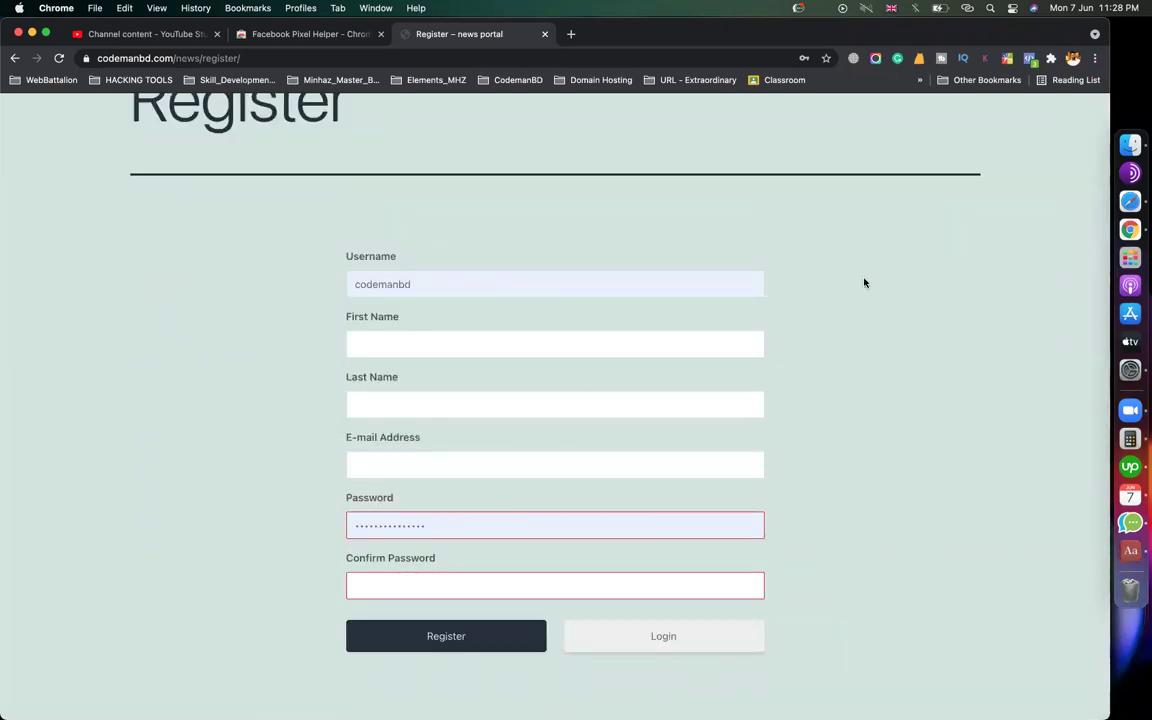
scroll(537, 350, "up", 1)
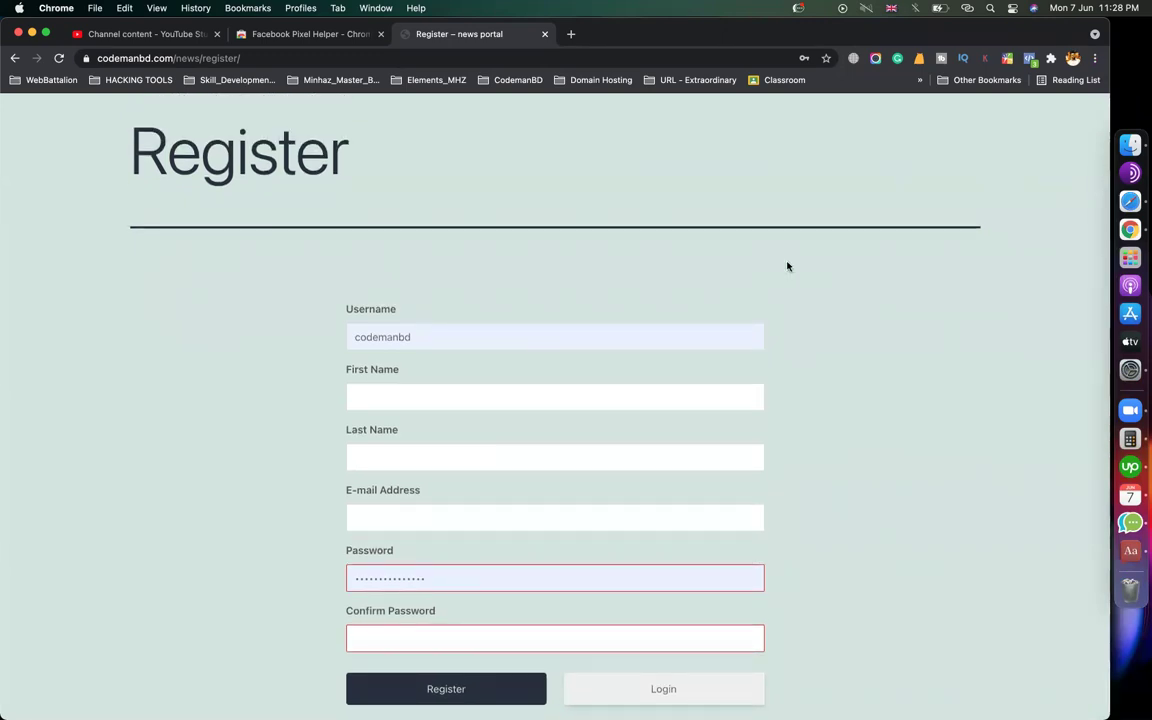
Return to Safari and open the Ultimate Member Dashboard showing 2 approved users
left_click(1105, 210)
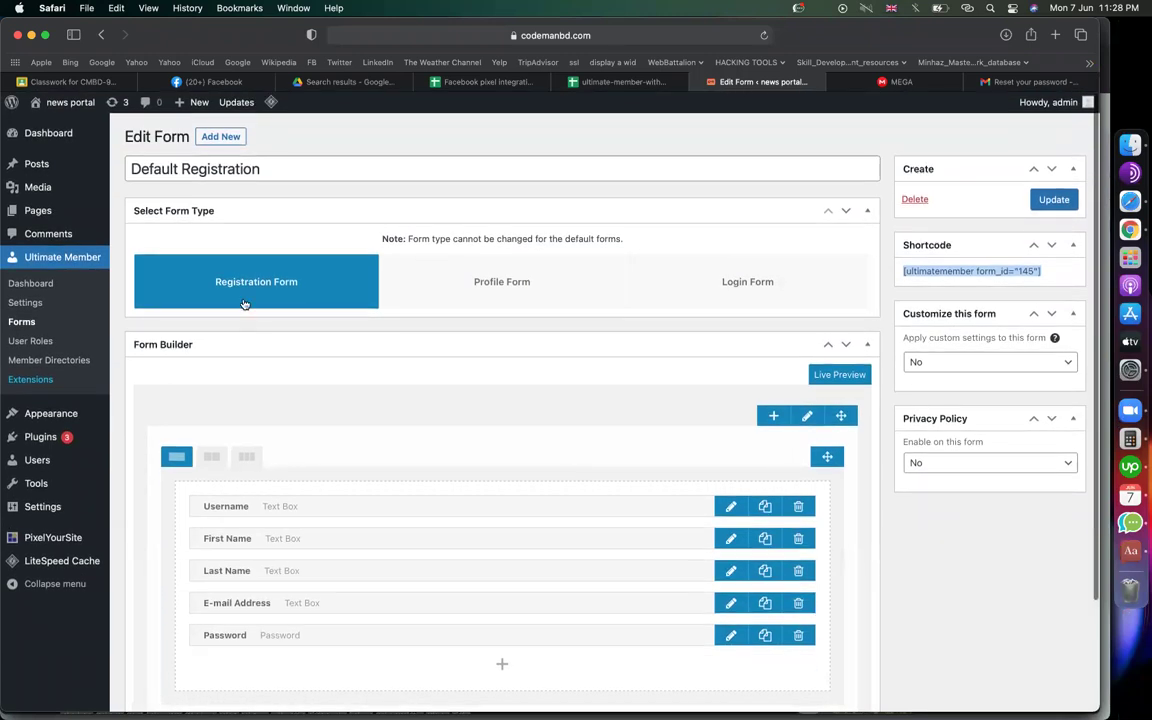
left_click(44, 288)
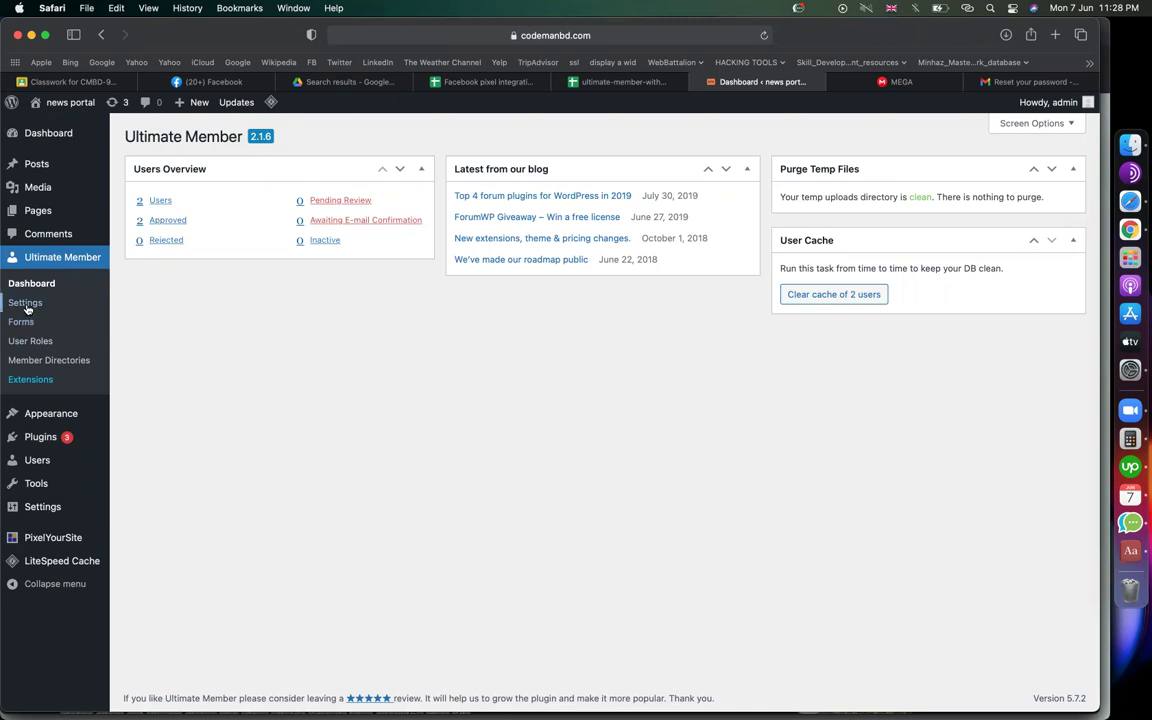
Open User Roles and check the Subscriber role's member count of 1
left_click(32, 343)
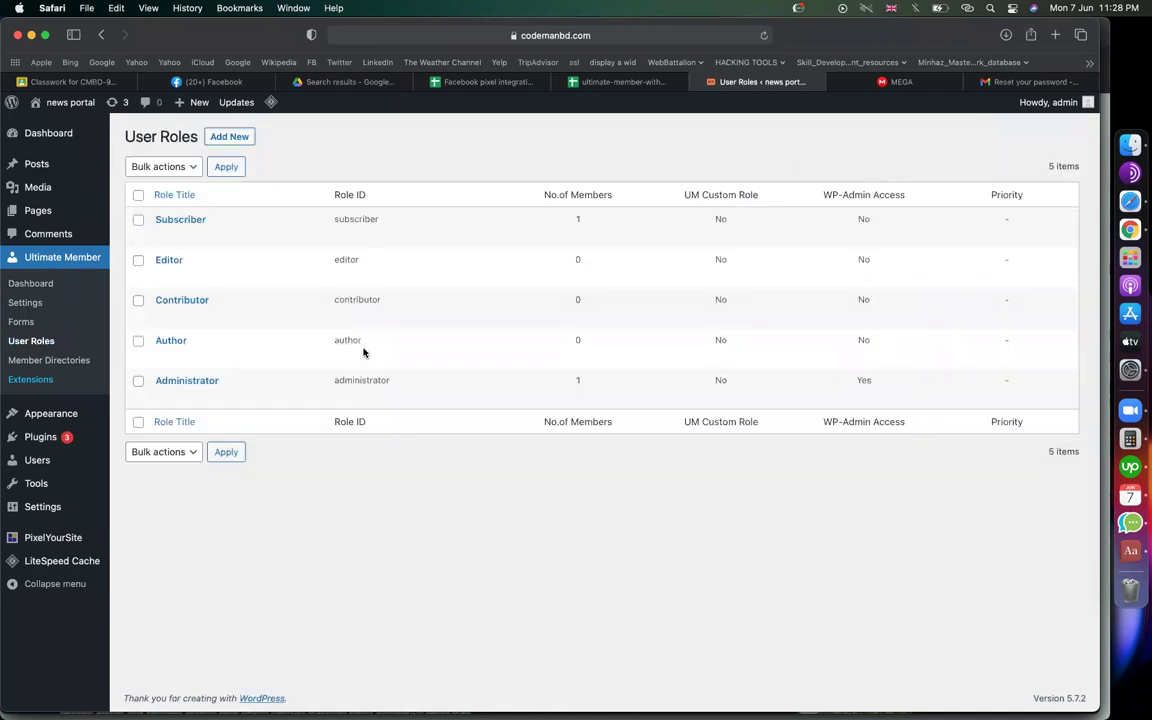
mouse_move(163, 278)
mouse_move(180, 398)
left_click_drag(581, 219, 566, 216)
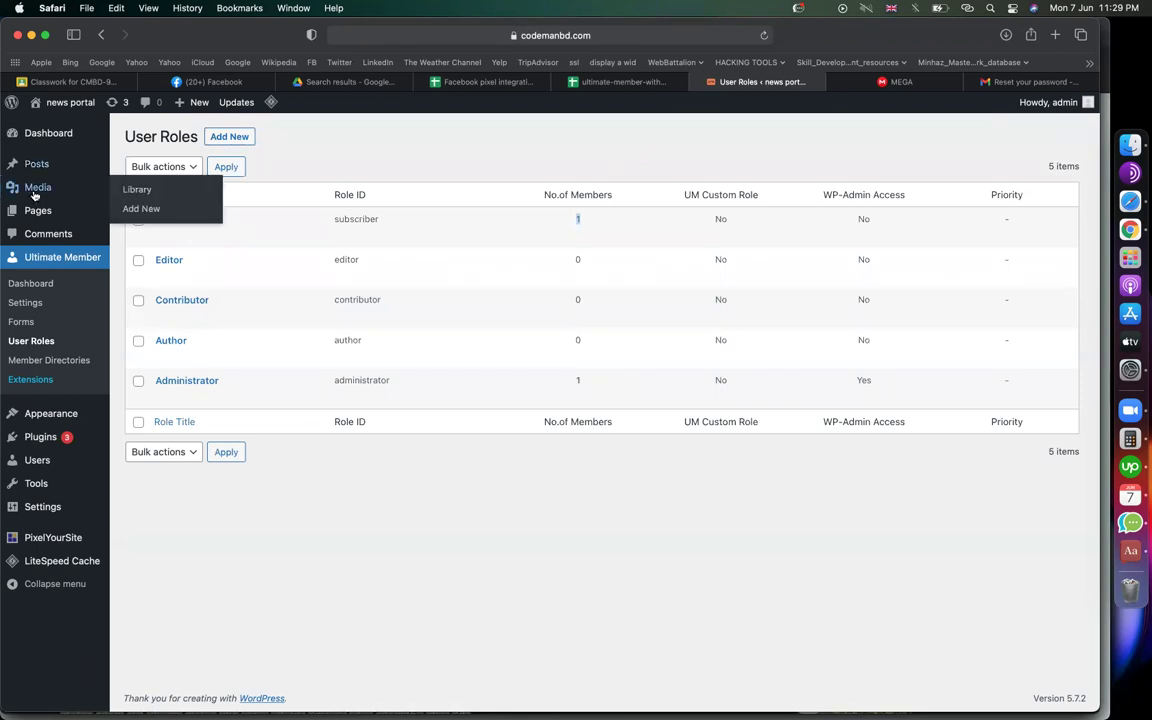
mouse_move(31, 178)
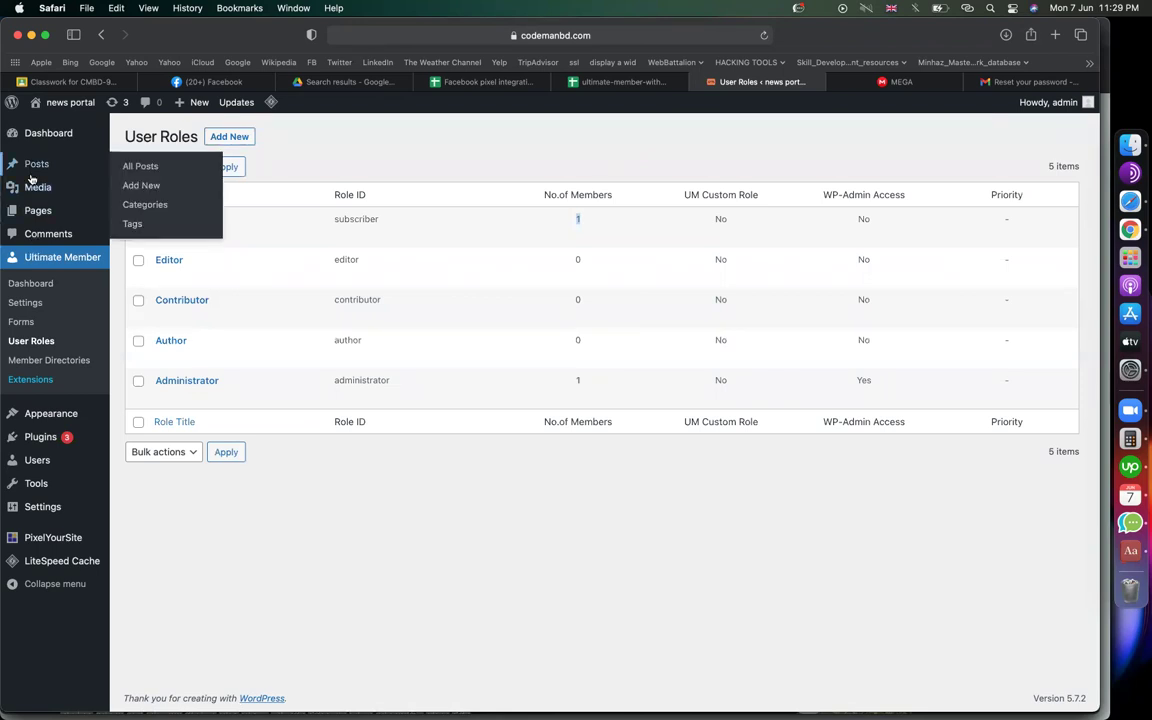
left_click(373, 535)
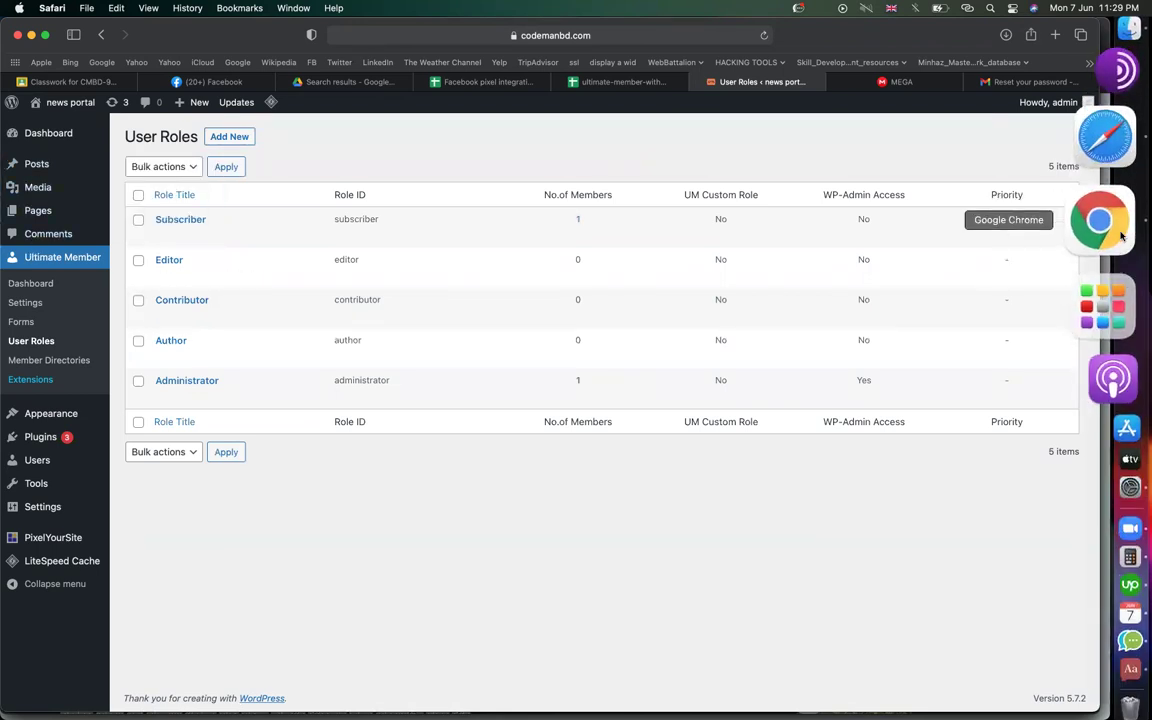
left_click(1121, 236)
scroll(591, 350, "down", 10)
scroll(591, 350, "up", 10)
mouse_move(953, 168)
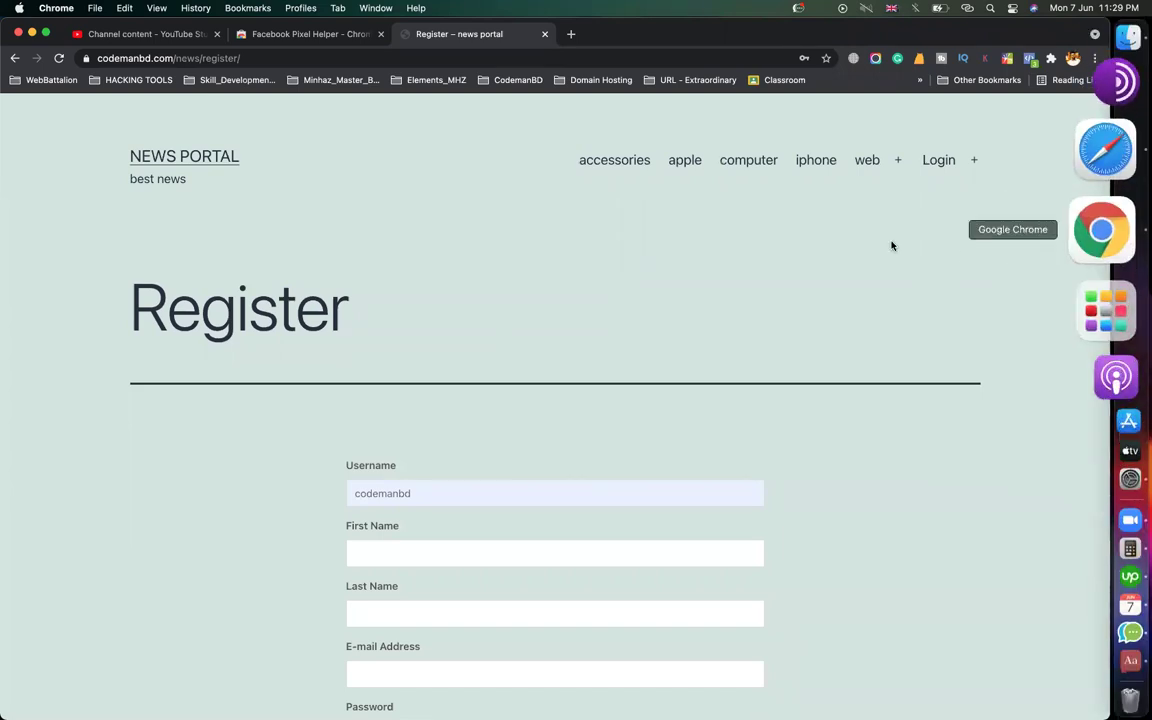
scroll(878, 246, "down", 10)
scroll(880, 248, "up", 10)
scroll(880, 248, "down", 1)
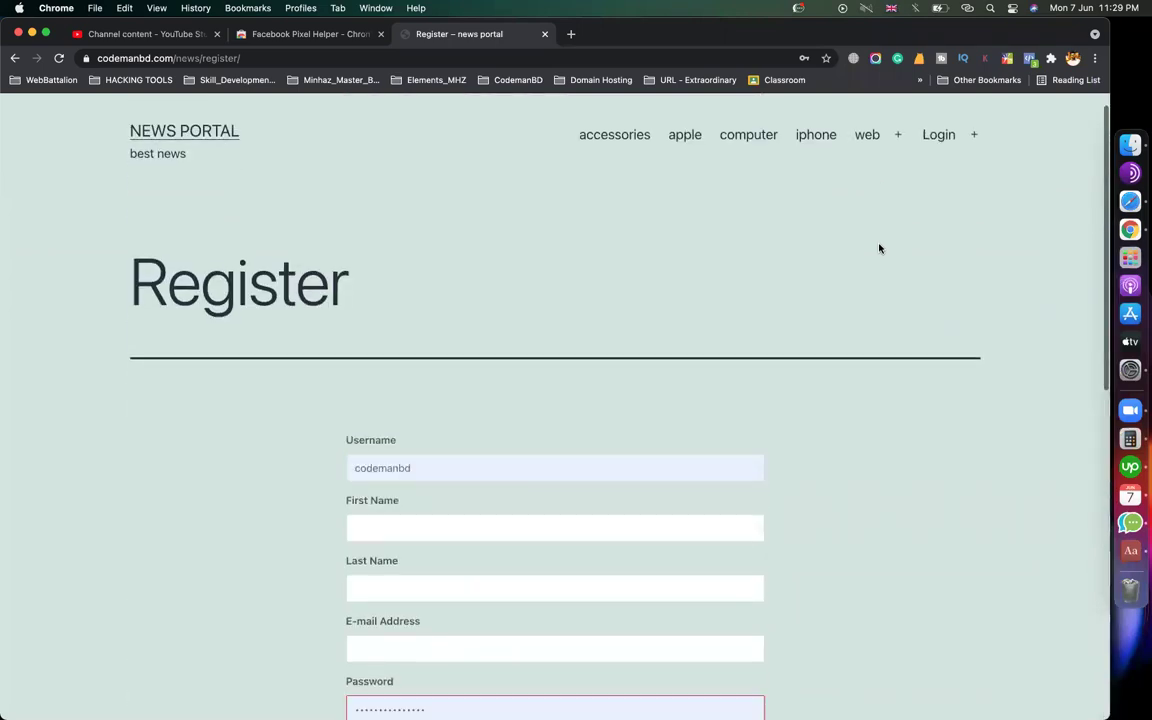
scroll(880, 248, "up", 1)
left_click(974, 160)
left_click(892, 305)
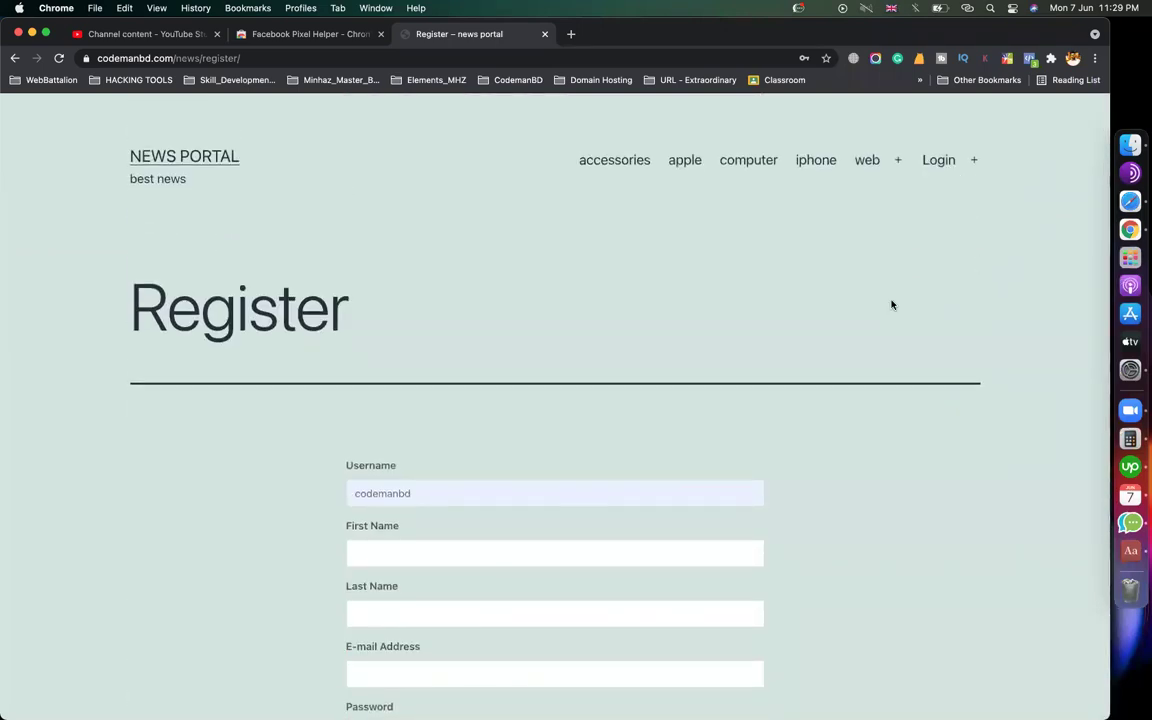
Back in Safari, go through the Ultimate Member dashboard to its Settings General tab
left_click(1128, 203)
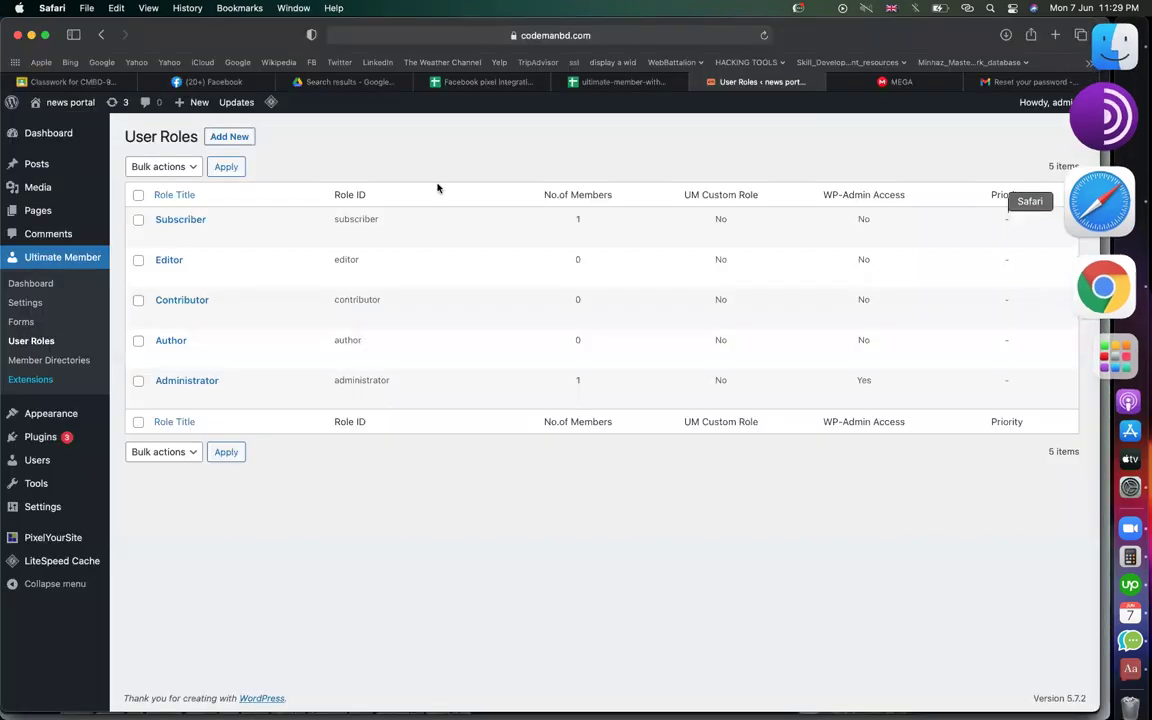
left_click(68, 257)
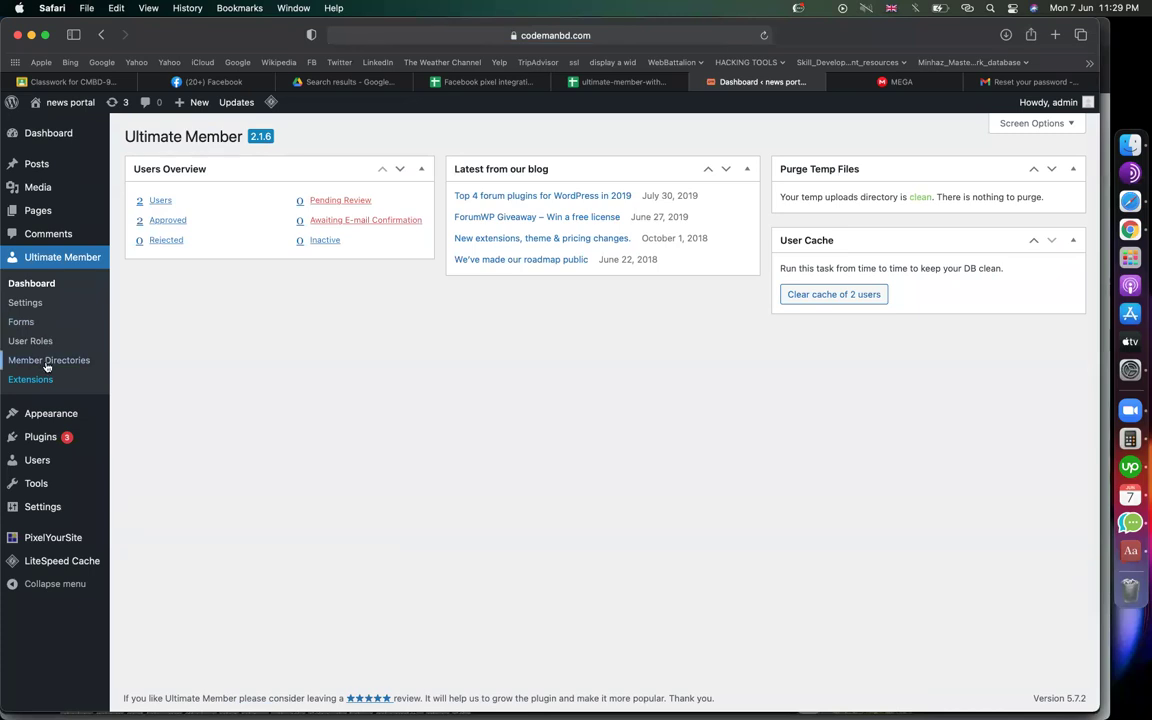
left_click(25, 303)
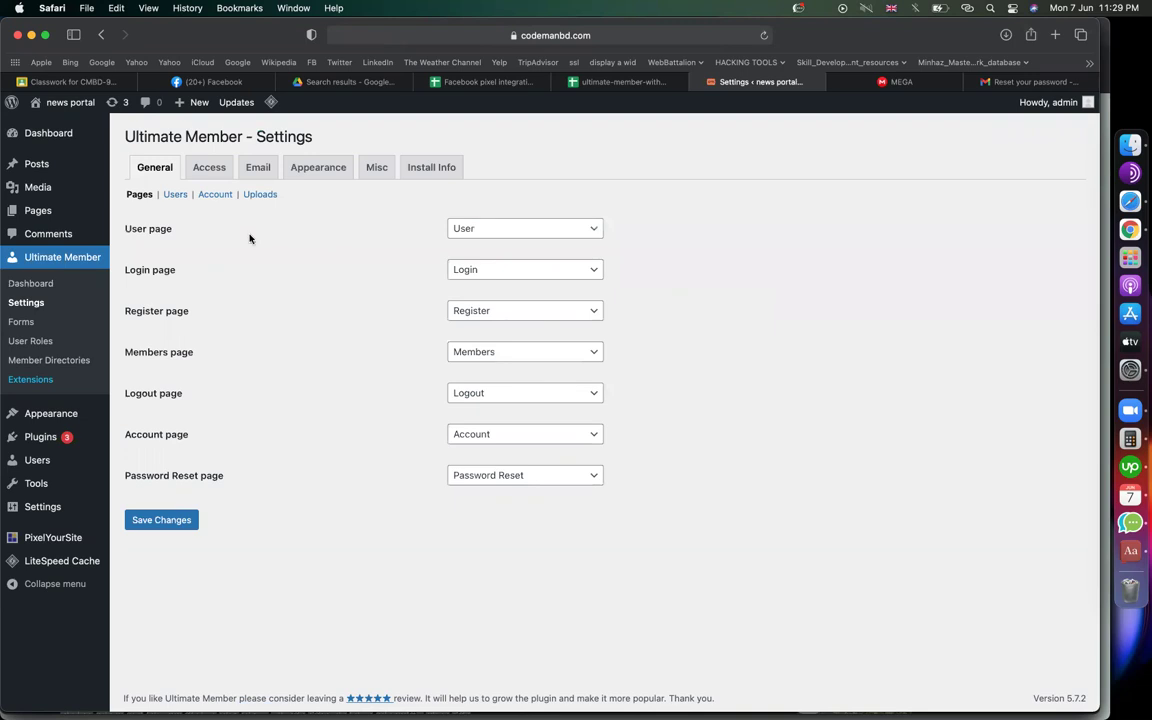
On the Access tab, set Global Site Access to 'Site accessible to Logged In Users'
left_click(208, 170)
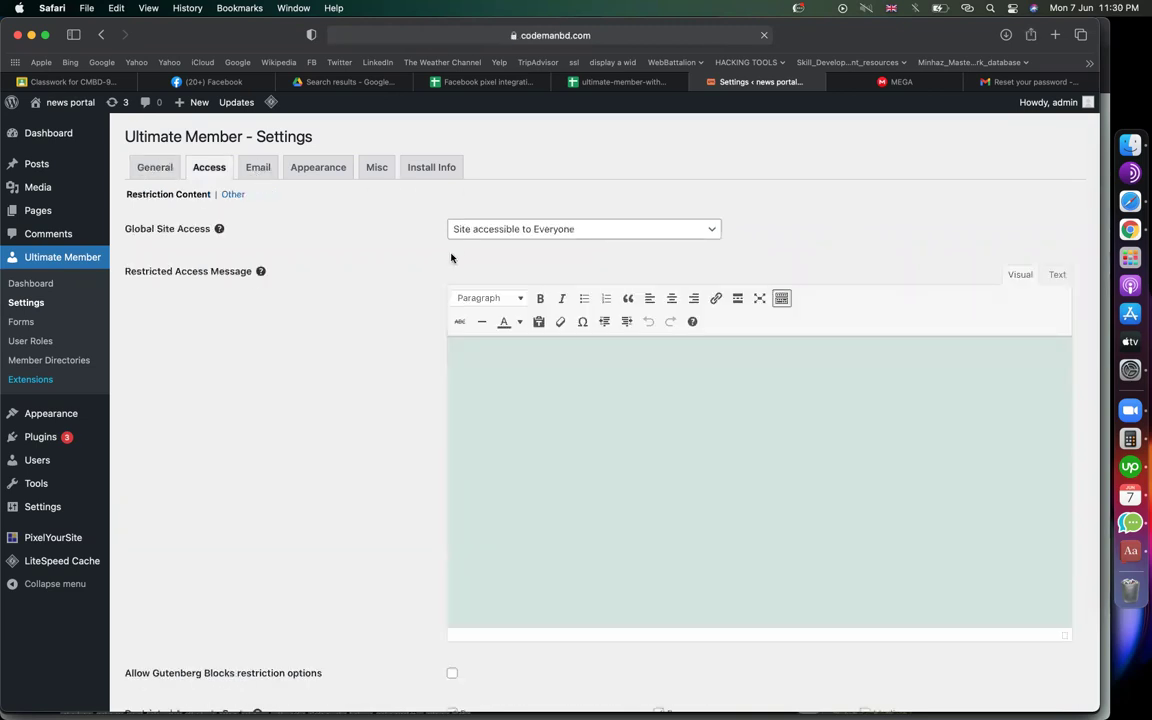
left_click(571, 229)
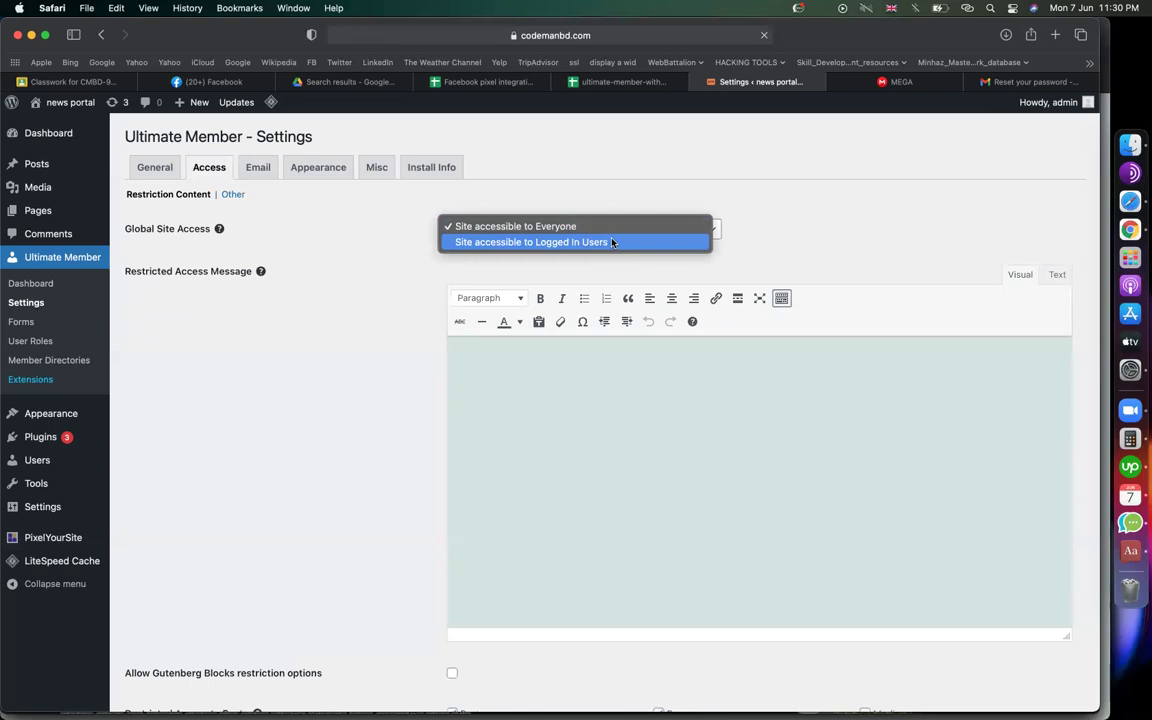
left_click(613, 243)
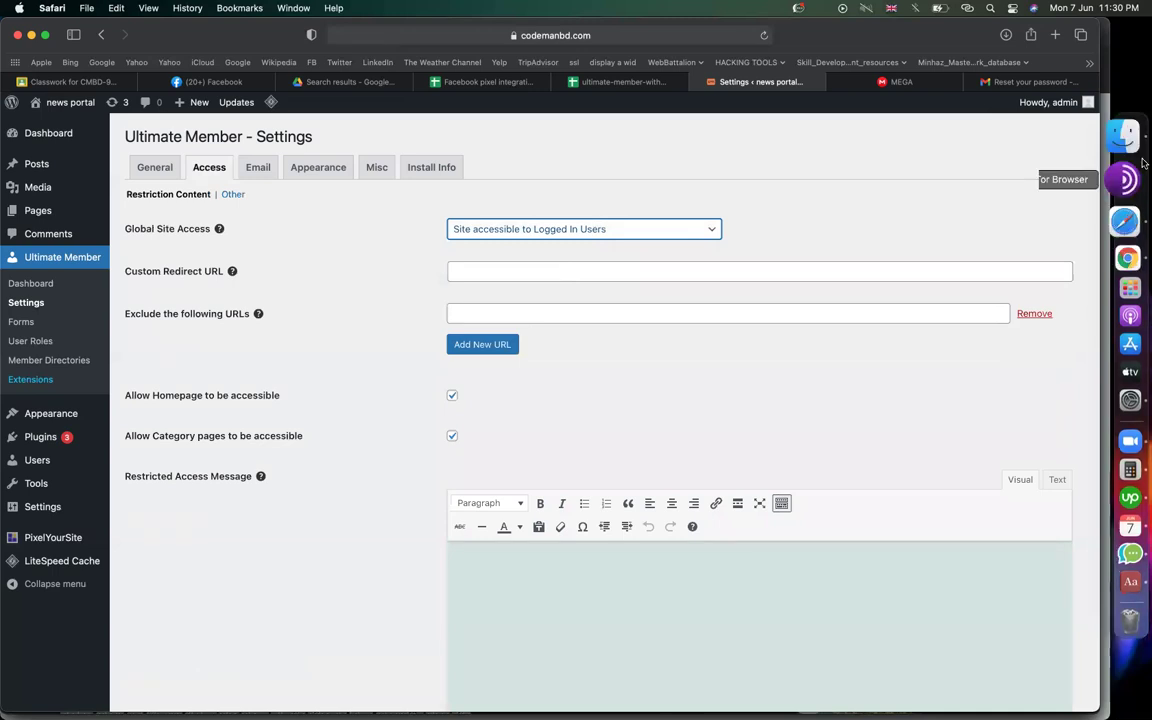
Copy the news portal's Login page address from Chrome and return to Safari
left_click(1093, 224)
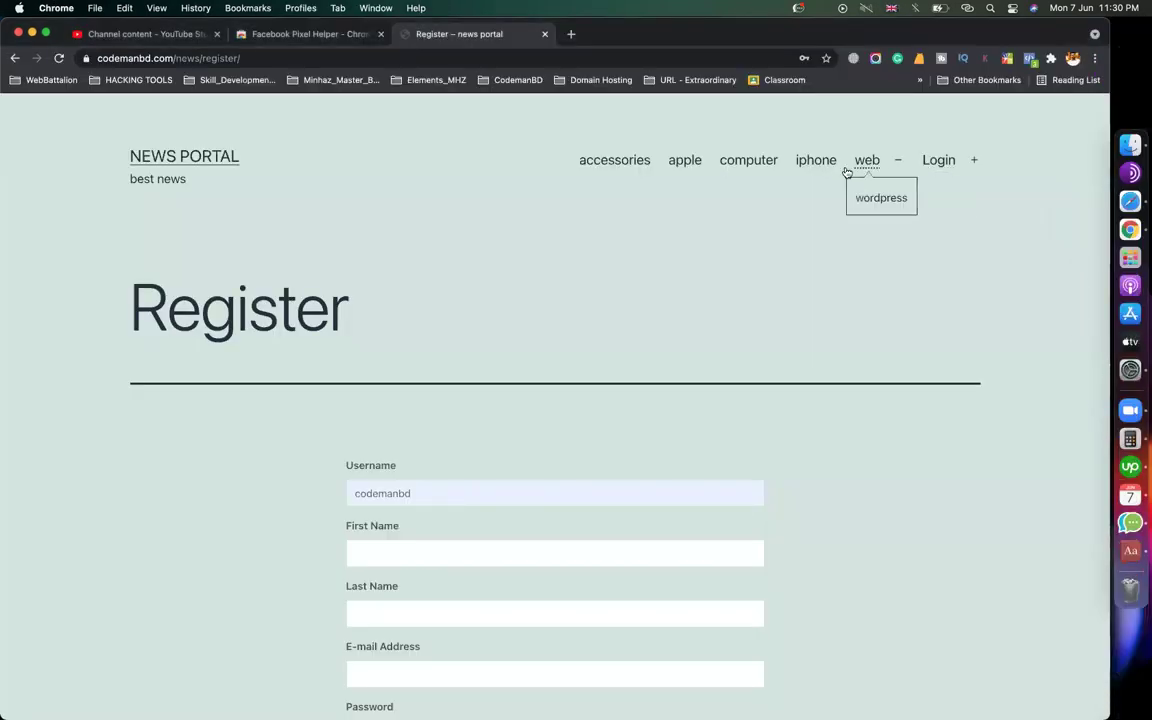
left_click(938, 160)
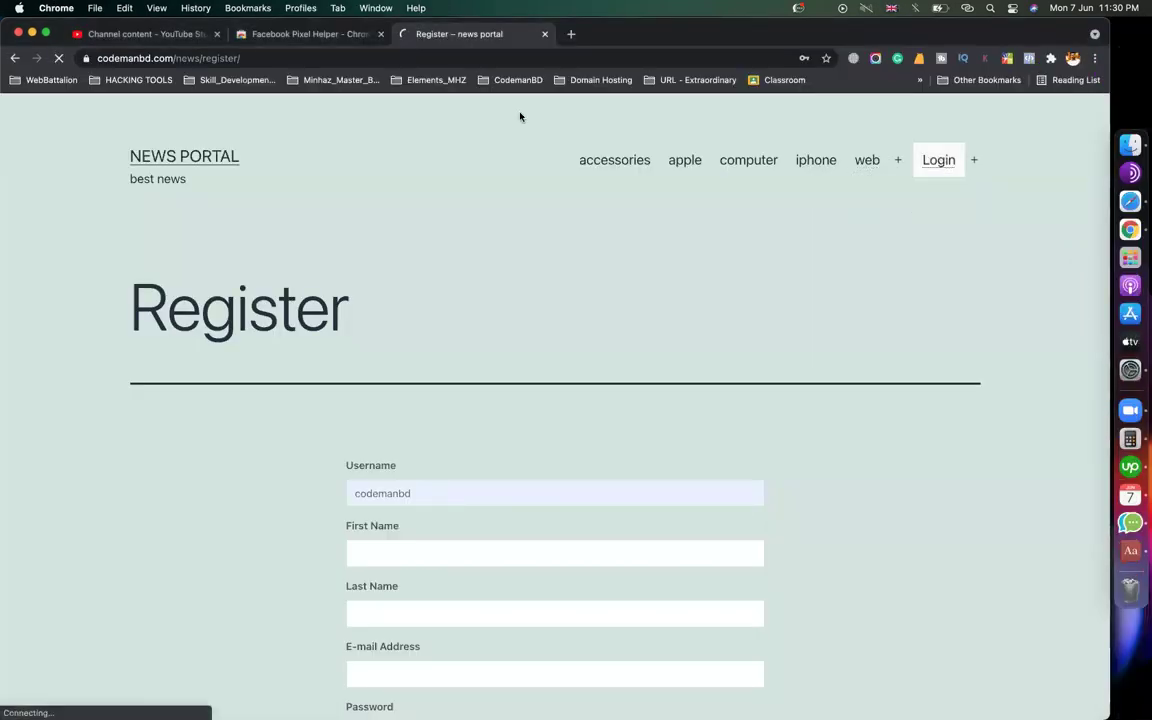
left_click(419, 58)
key("super+c")
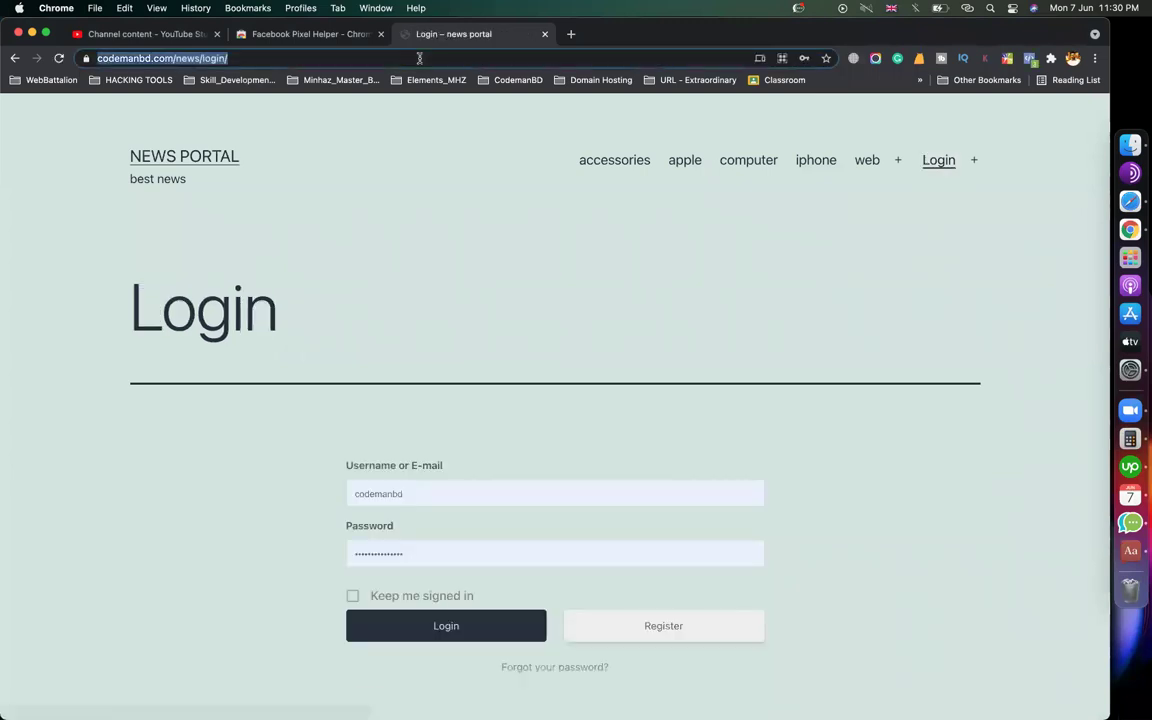
key("super+Tab")
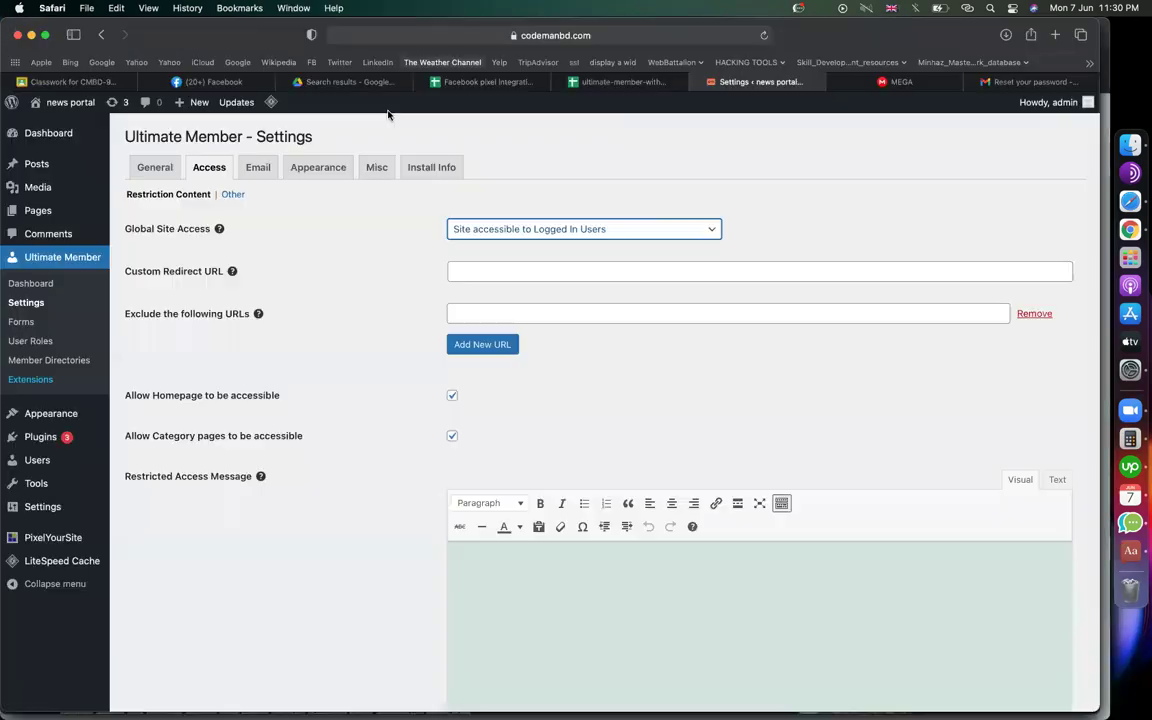
left_click(167, 271)
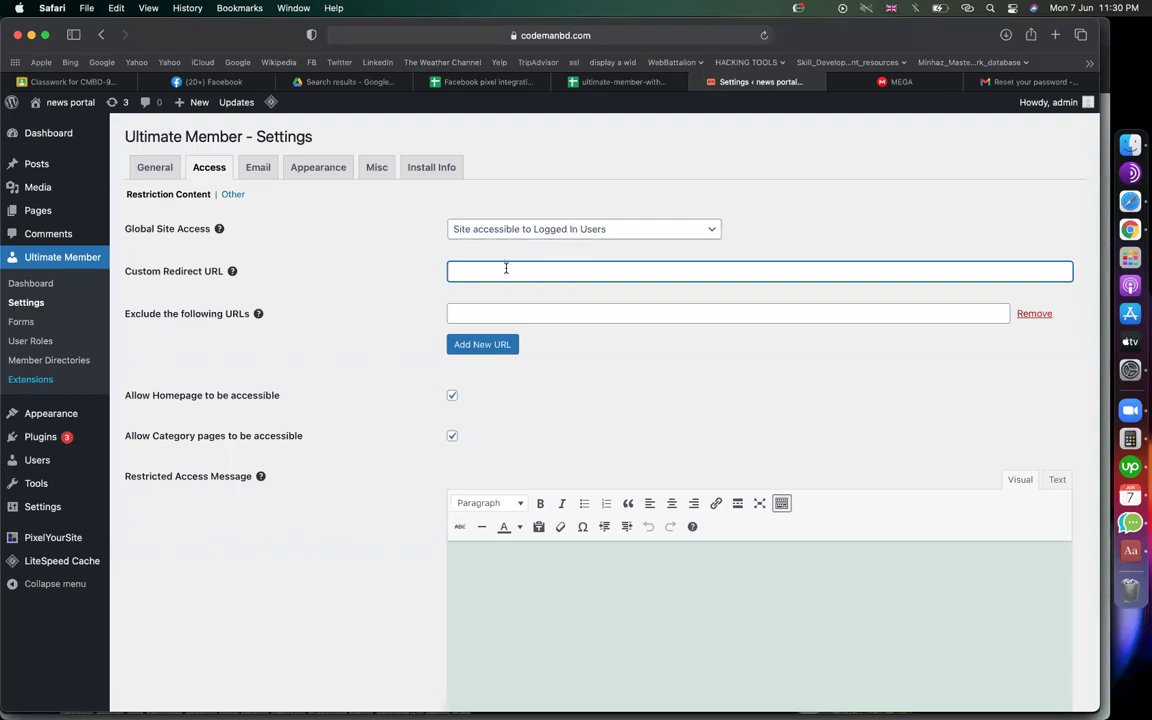
key("super+v")
scroll(361, 535, "down", 5)
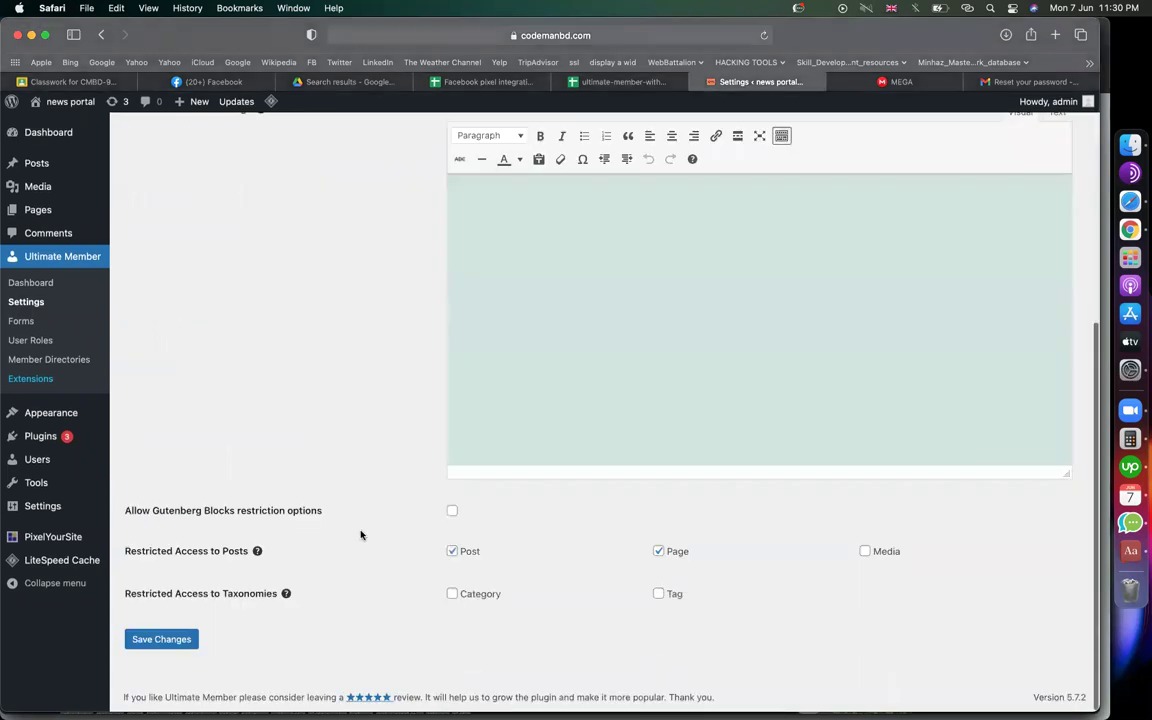
left_click(190, 643)
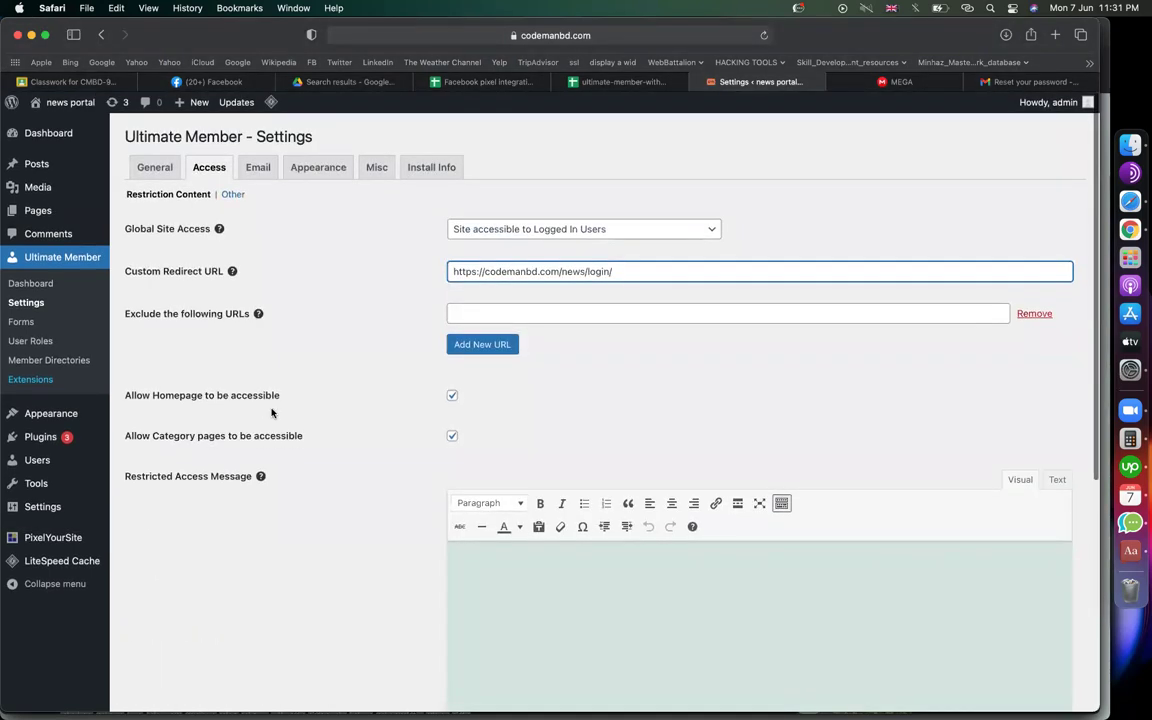
left_click(257, 169)
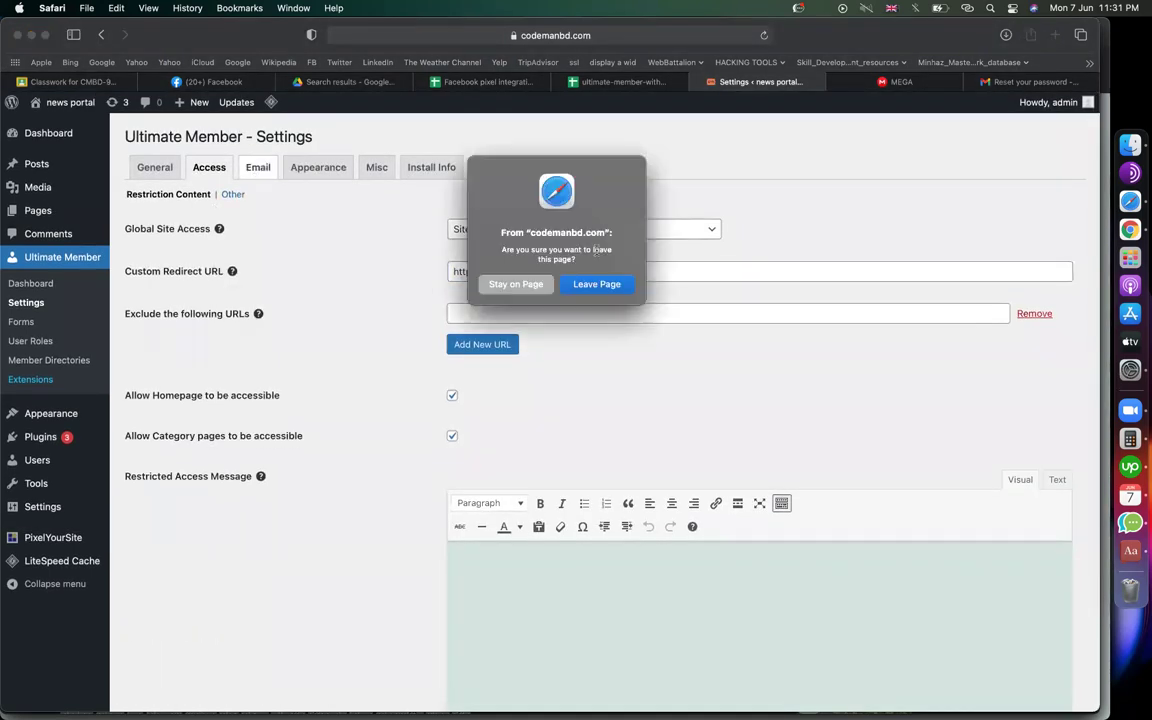
Open the Account Welcome Email and replace 'signing up' with 'register our website'
left_click(597, 284)
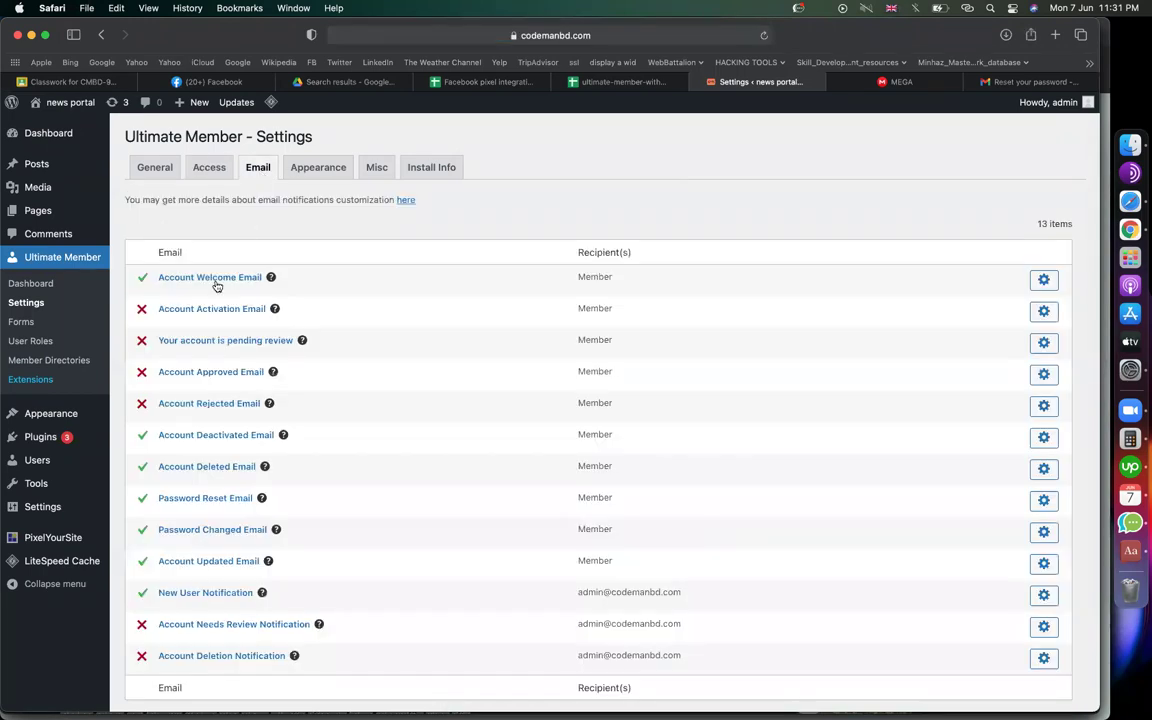
left_click(1045, 280)
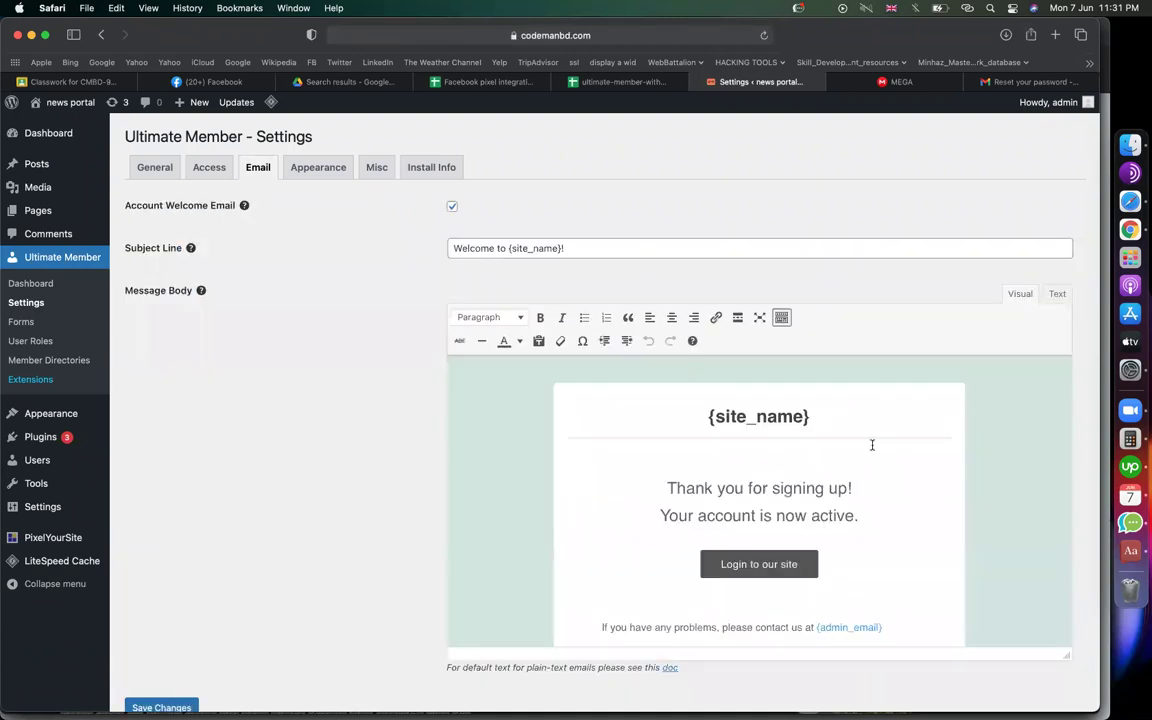
scroll(871, 444, "up", 1)
left_click_drag(818, 400, 708, 399)
left_click_drag(664, 470, 847, 470)
left_click(775, 470)
type("register ")
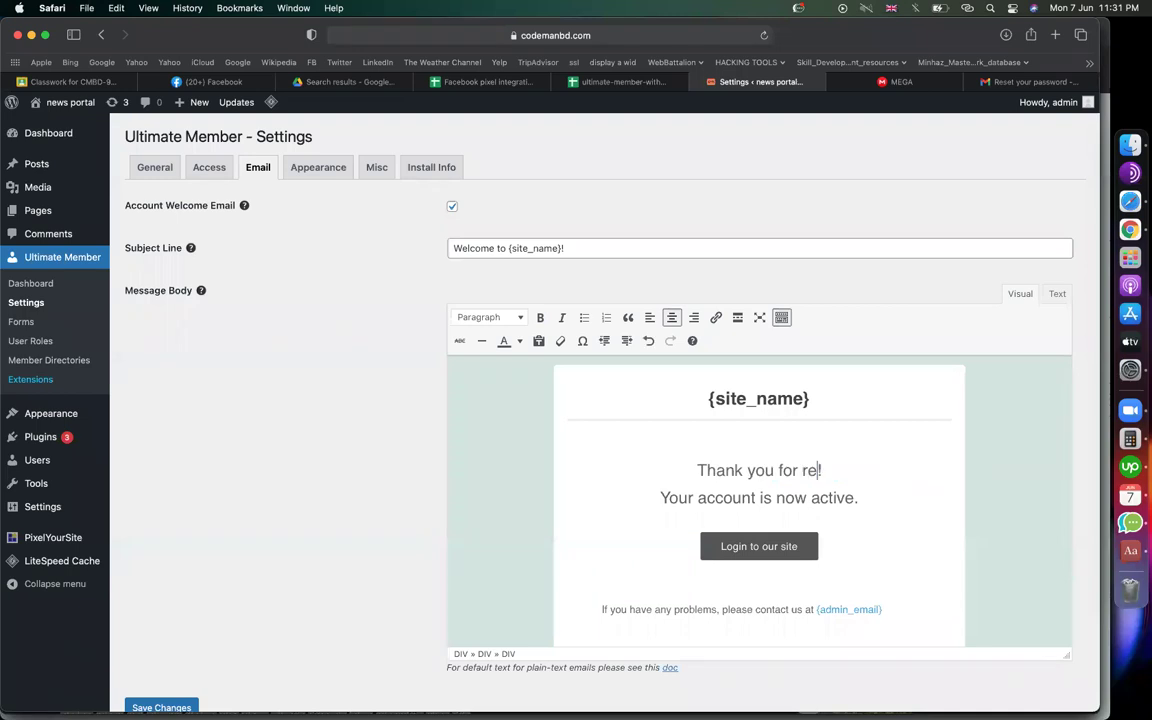
type("our ")
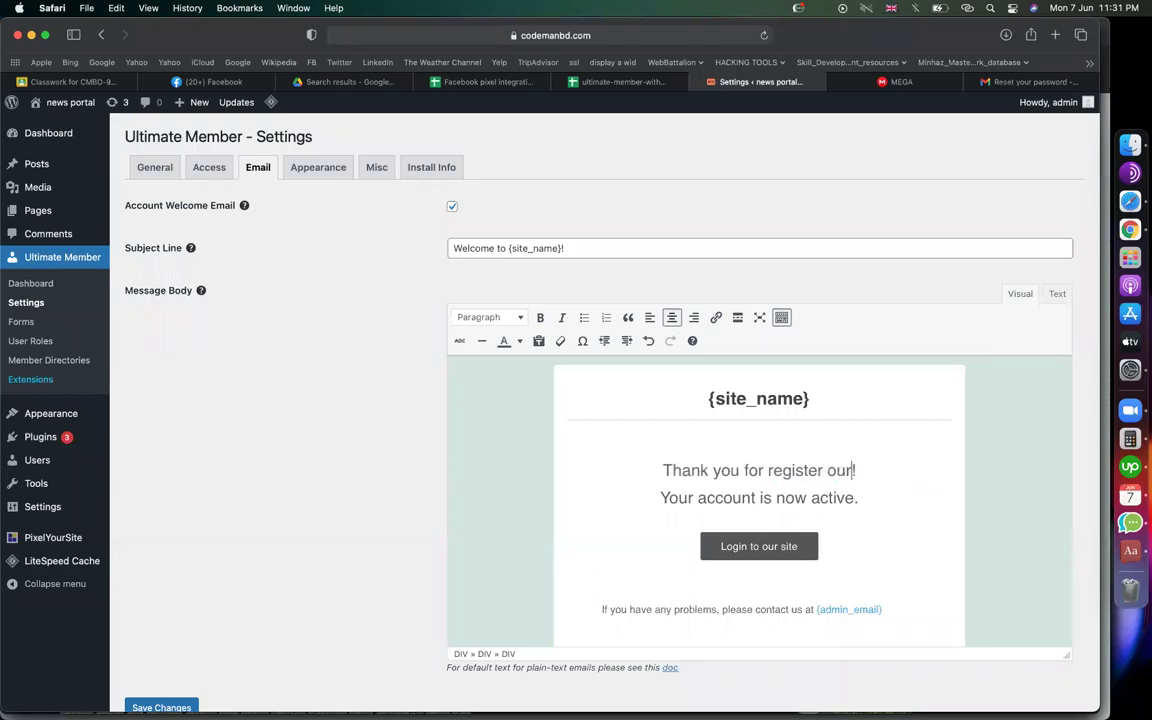
type("website")
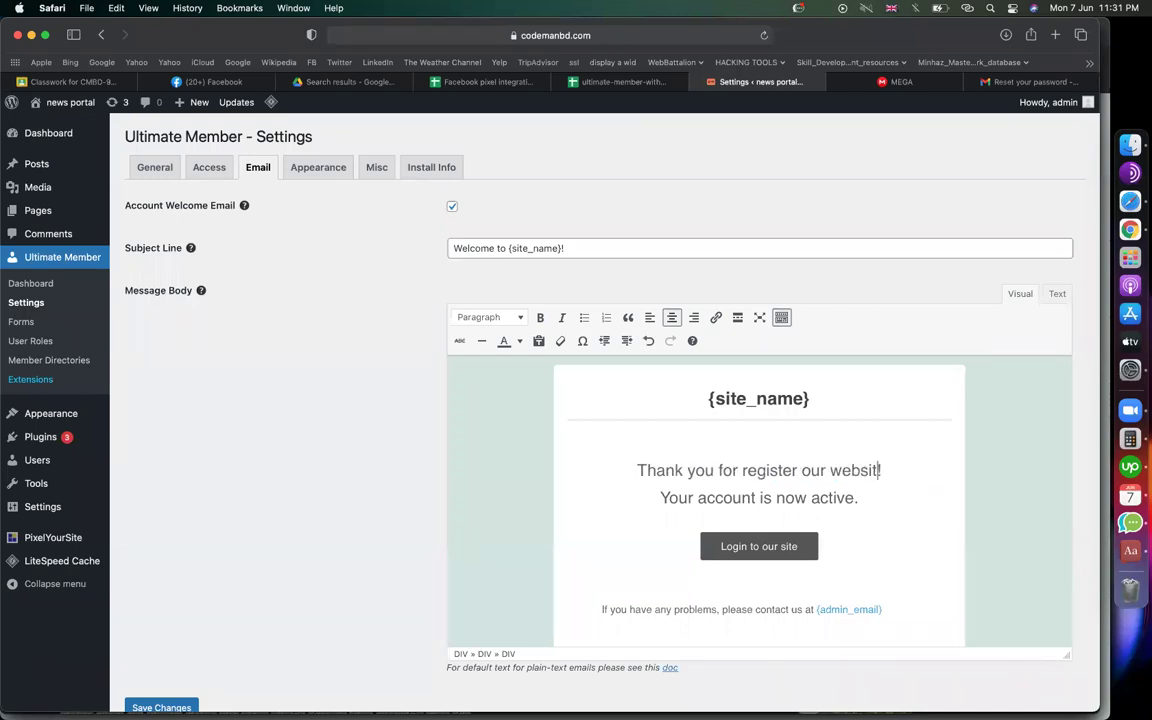
Review the rest of the email body, including the footer line, and save the welcome email
left_click(862, 498)
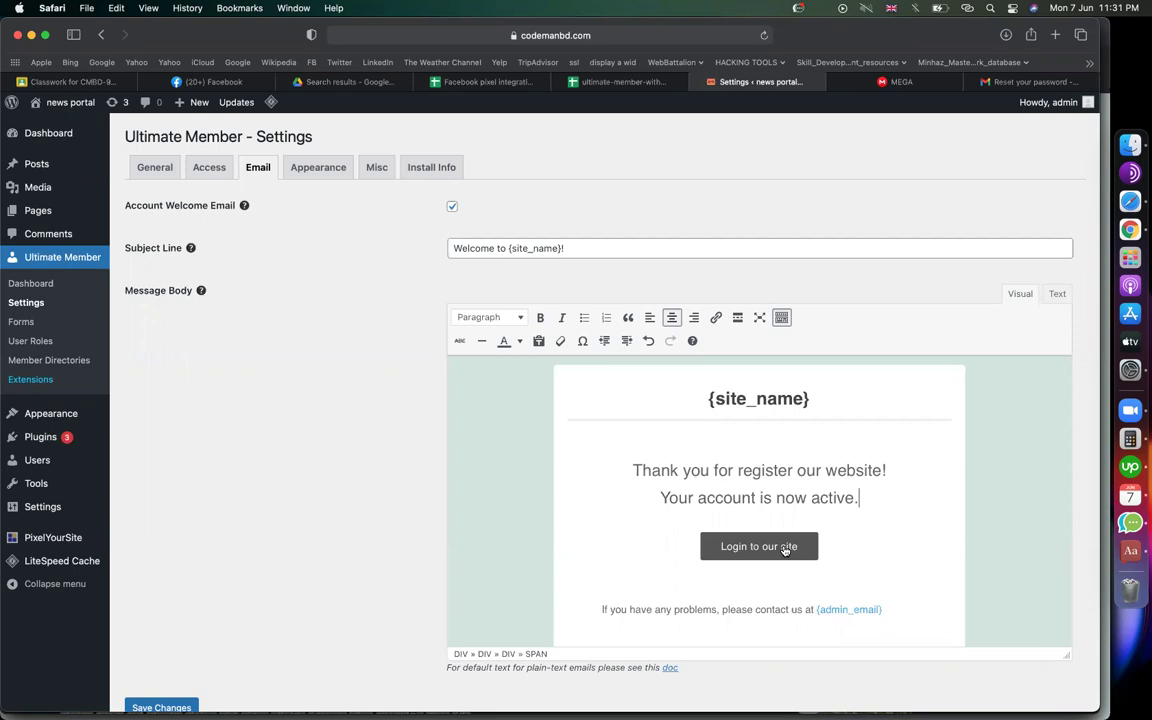
scroll(783, 547, "down", 3)
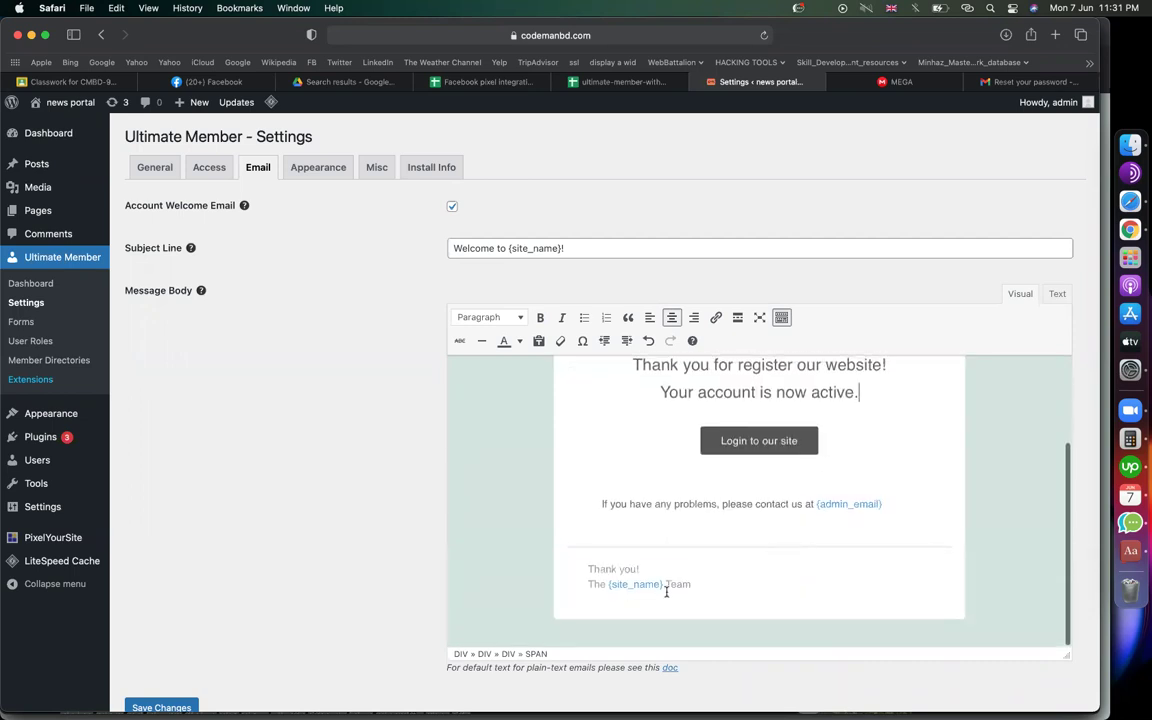
left_click_drag(694, 584, 563, 585)
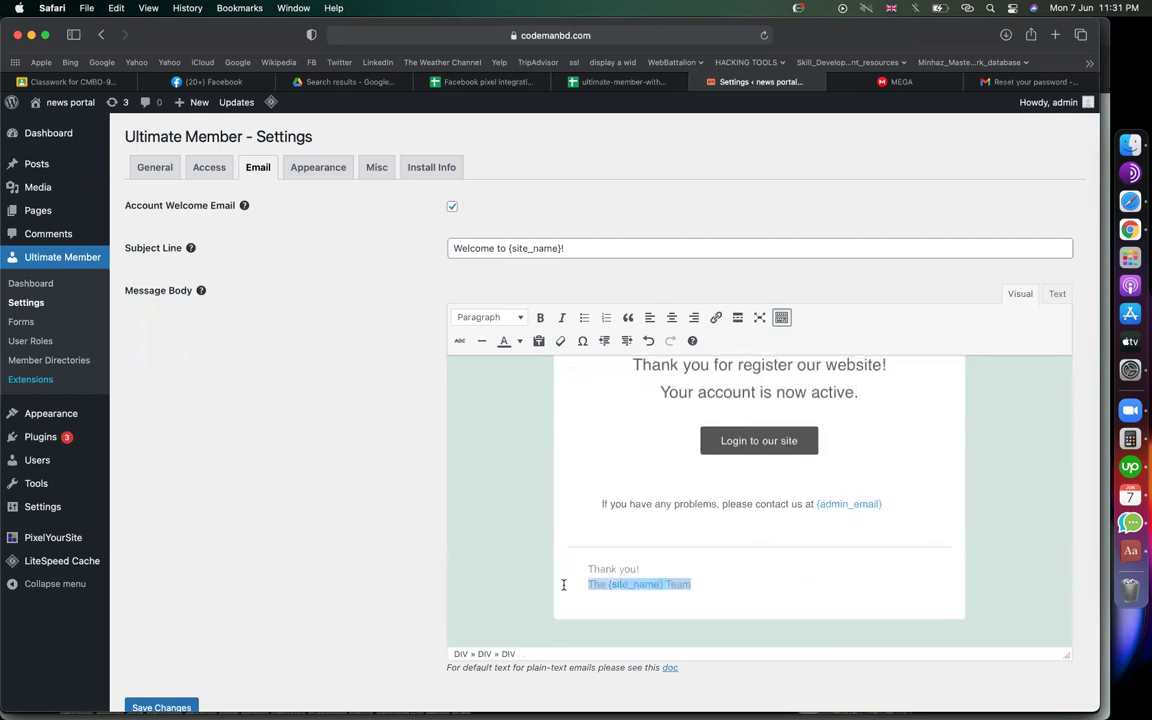
scroll(504, 542, "up", 3)
scroll(178, 668, "down", 1)
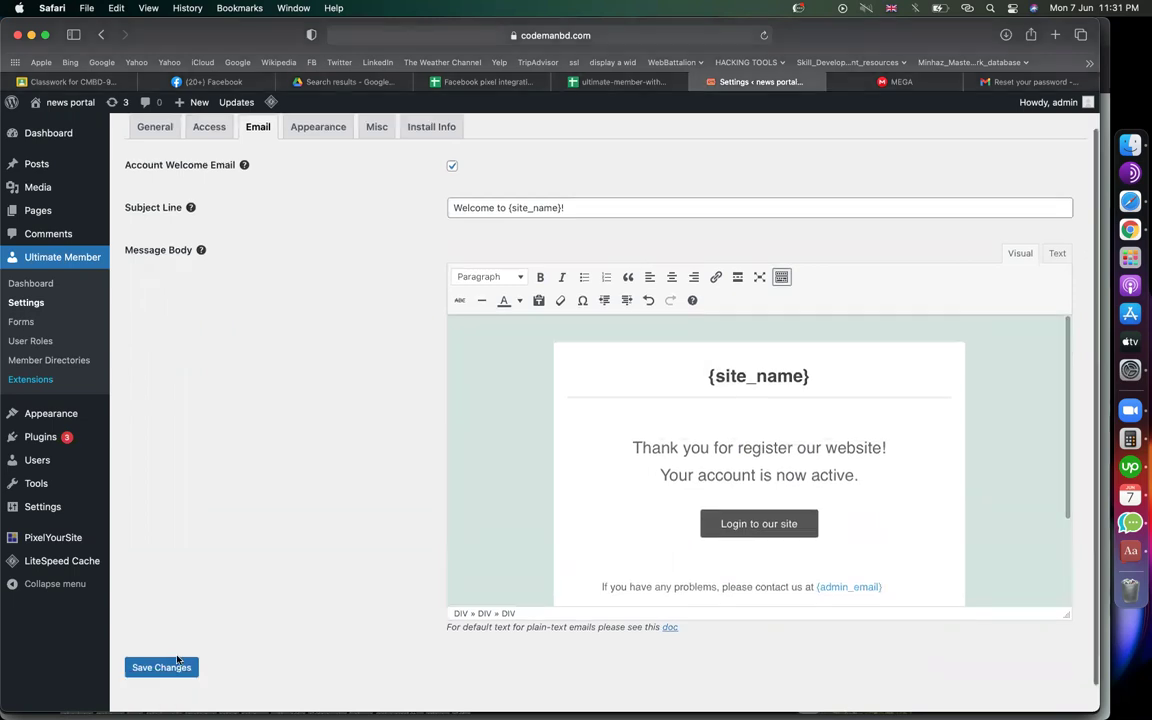
left_click(176, 665)
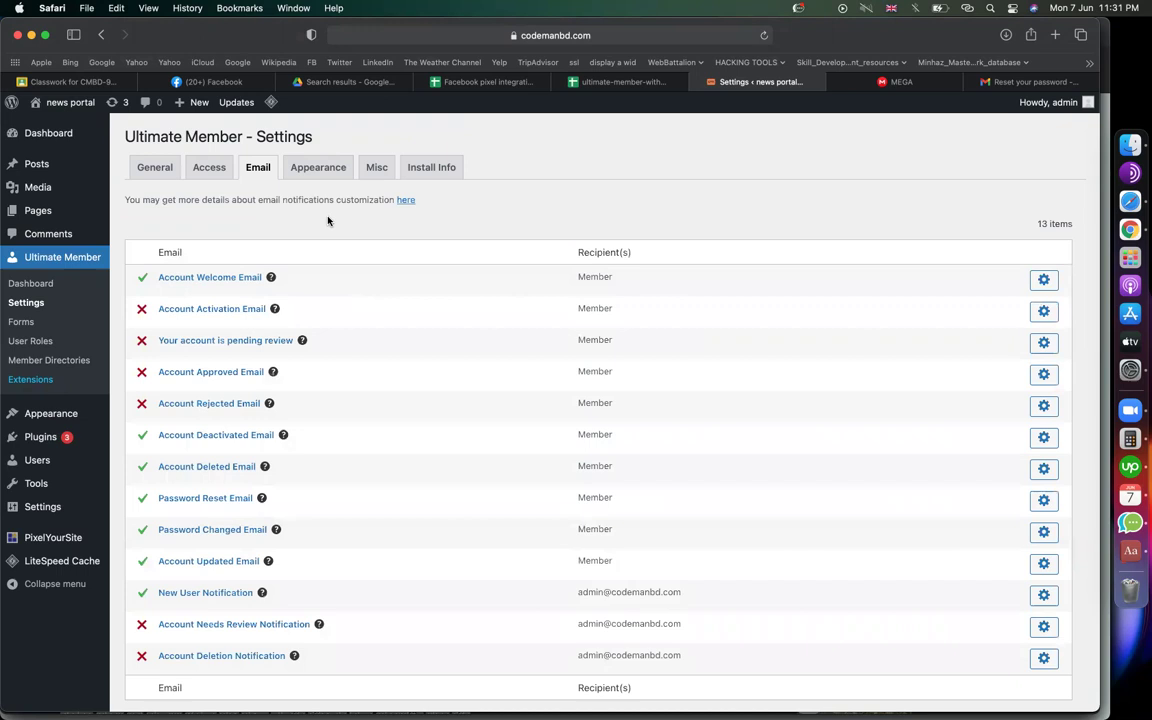
Recheck the Access settings, then start a new page from Pages > Add New
left_click(227, 166)
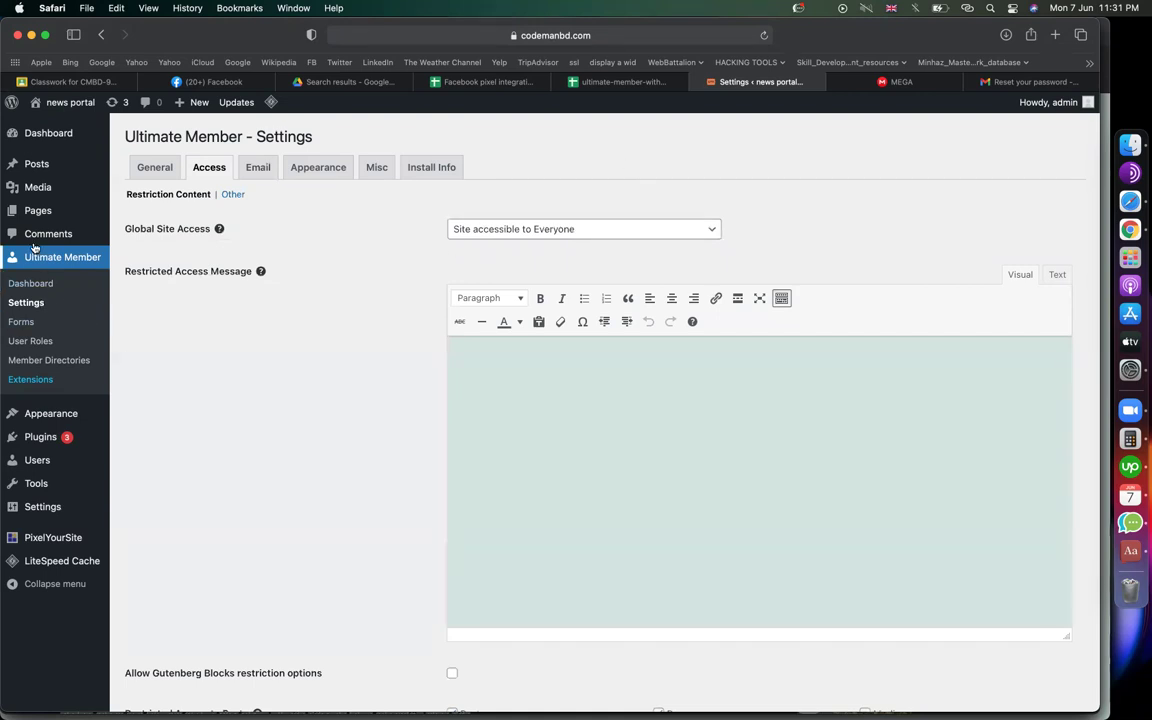
mouse_move(40, 210)
left_click(150, 233)
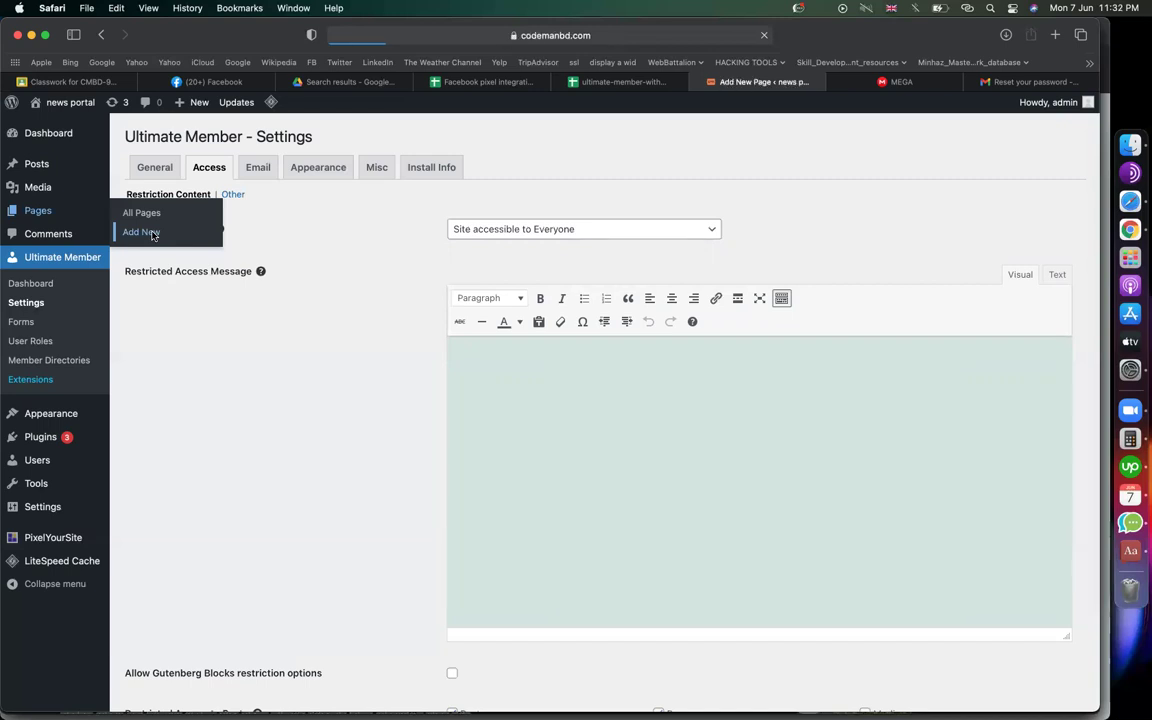
Go to youtube.com and open the video 'Fastest Way To Become a Software Developer'
left_click(1035, 82)
left_click(545, 35)
type("you")
key("Return")
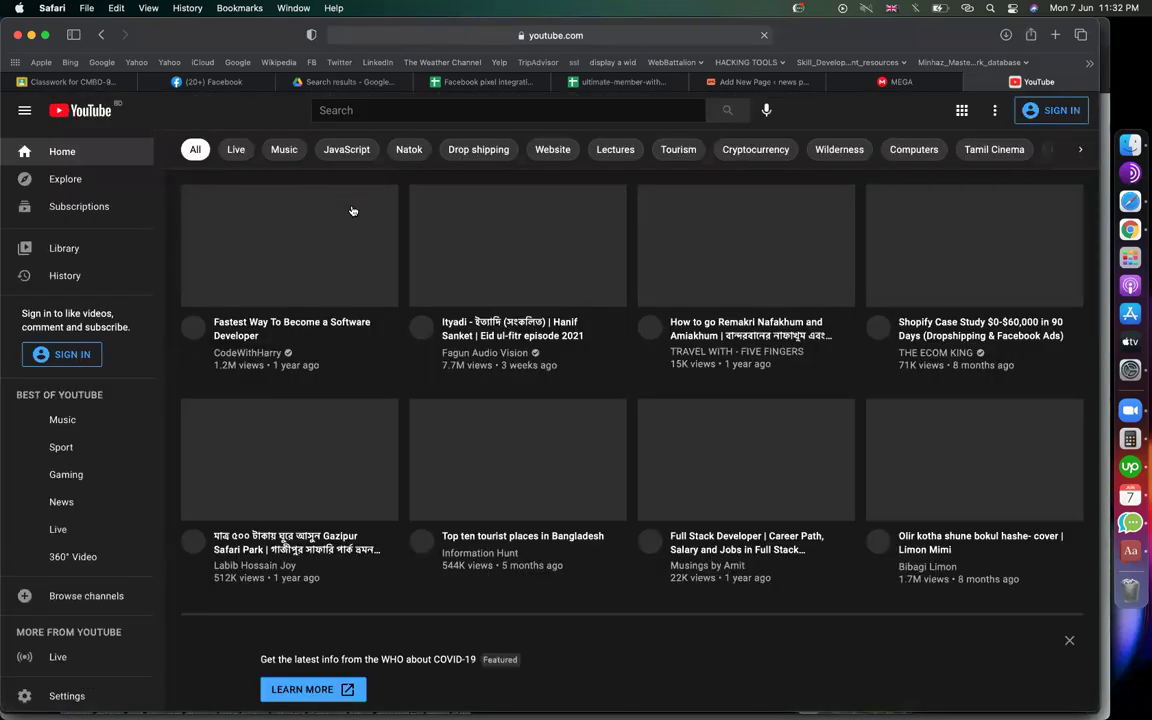
left_click(327, 246)
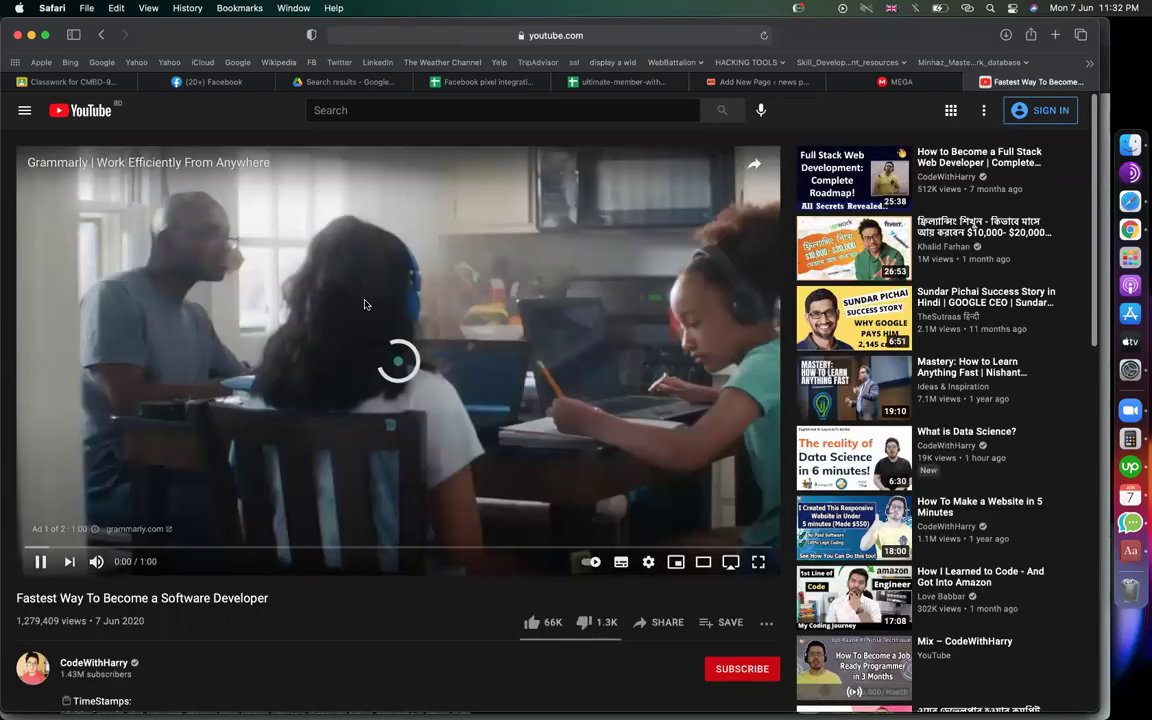
Copy the video's Share > Embed iframe code and return to the new WordPress page body
left_click(388, 306)
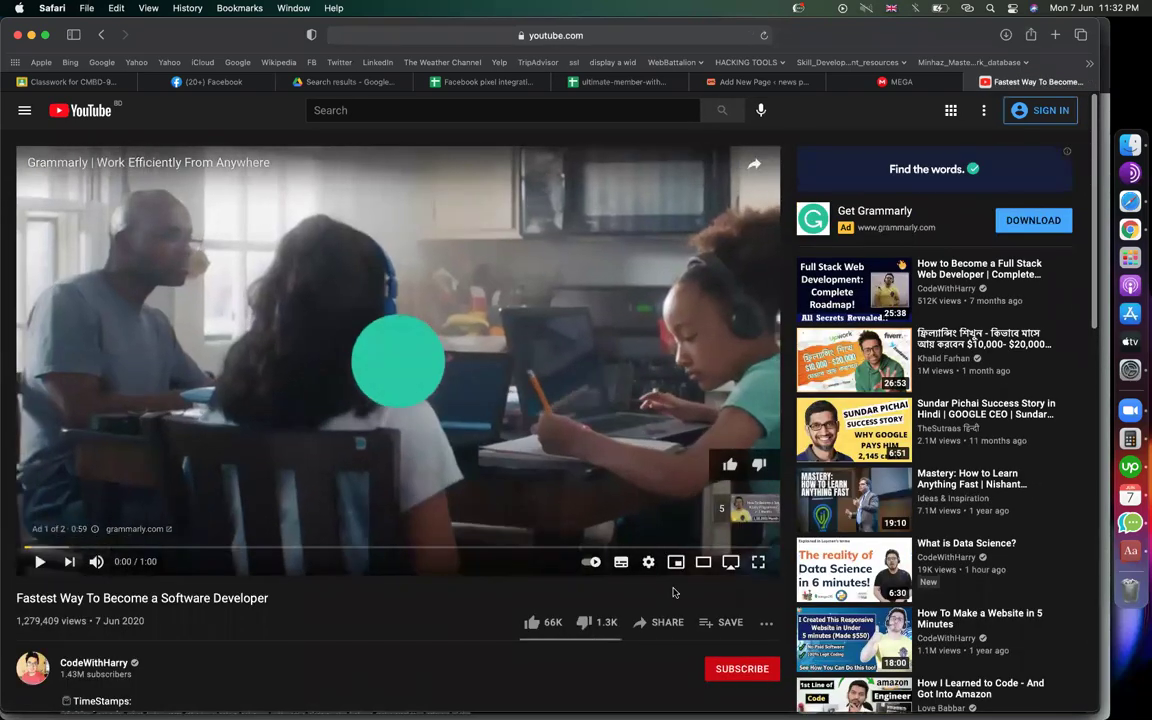
left_click(660, 622)
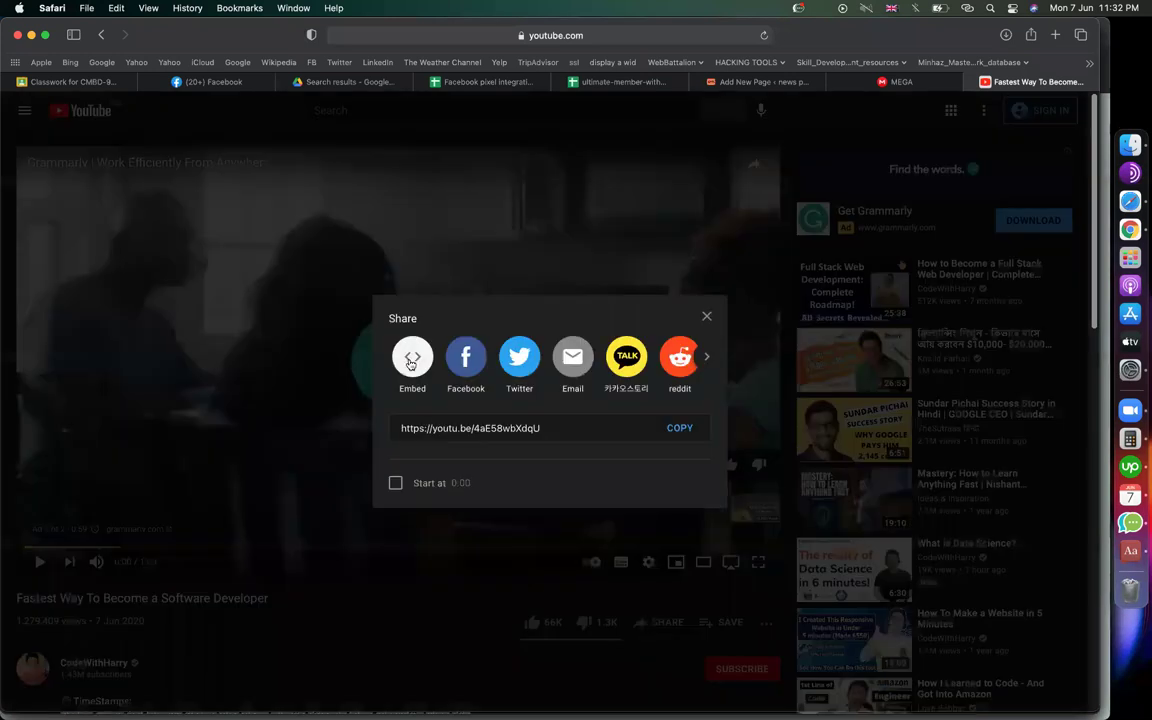
left_click(411, 361)
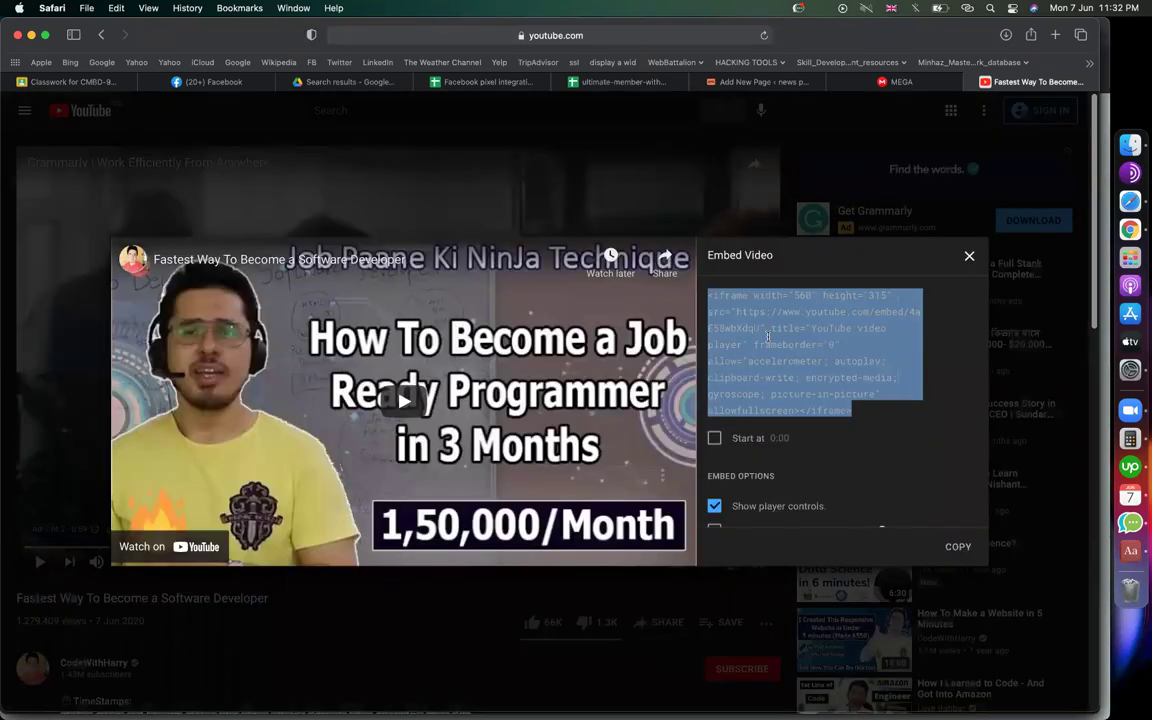
left_click(730, 82)
left_click(391, 345)
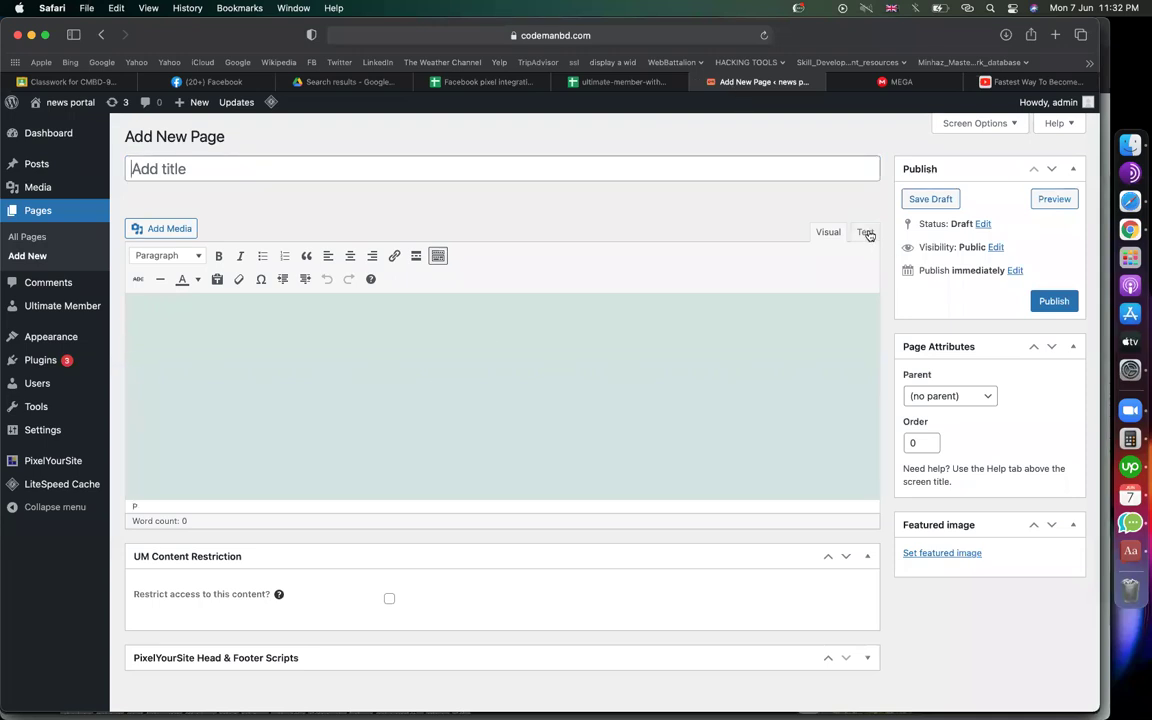
Paste the YouTube iframe code in the Text editor, title the page 'Video', and publish it
left_click(866, 232)
type("<iframe width=\"560\" height=\"315\" src=\"https://www.youtube.com/embed/4aE58wbXdqU\" title=\"YouTube video player\" frameborder=\"0\" allow=\"accelerometer; autoplay; clipboard-write; encrypted-media; gyroscope; picture-in-picture\" allowfullscreen></iframe>")
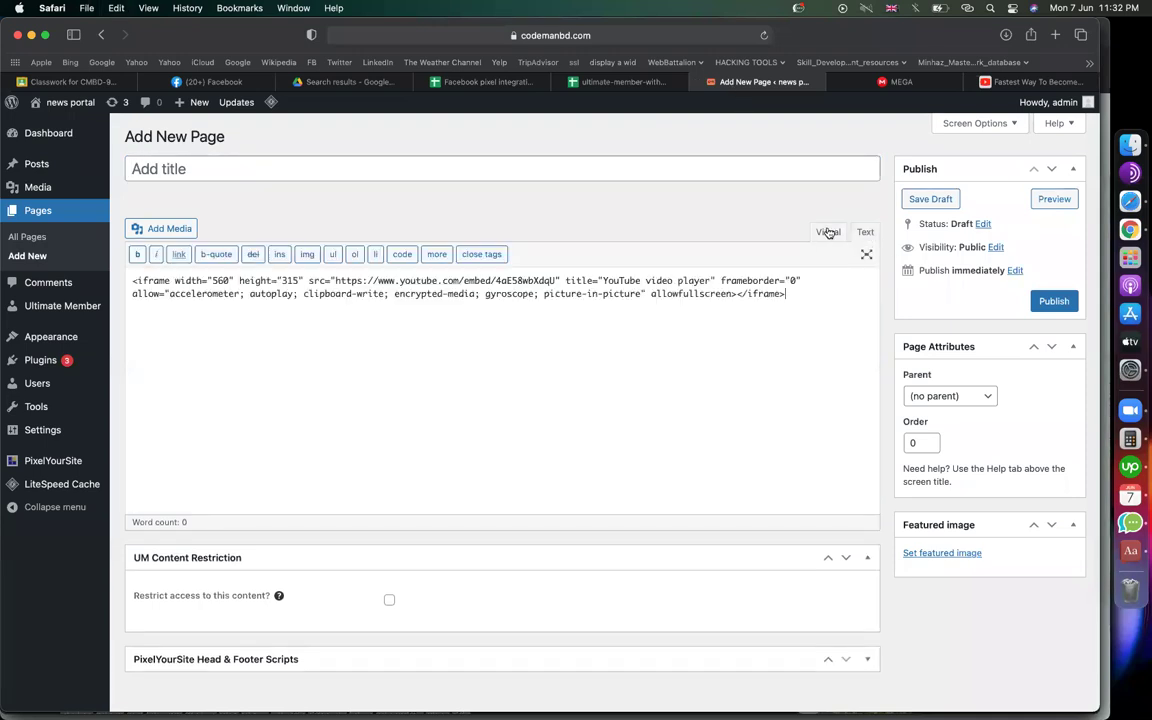
left_click(828, 232)
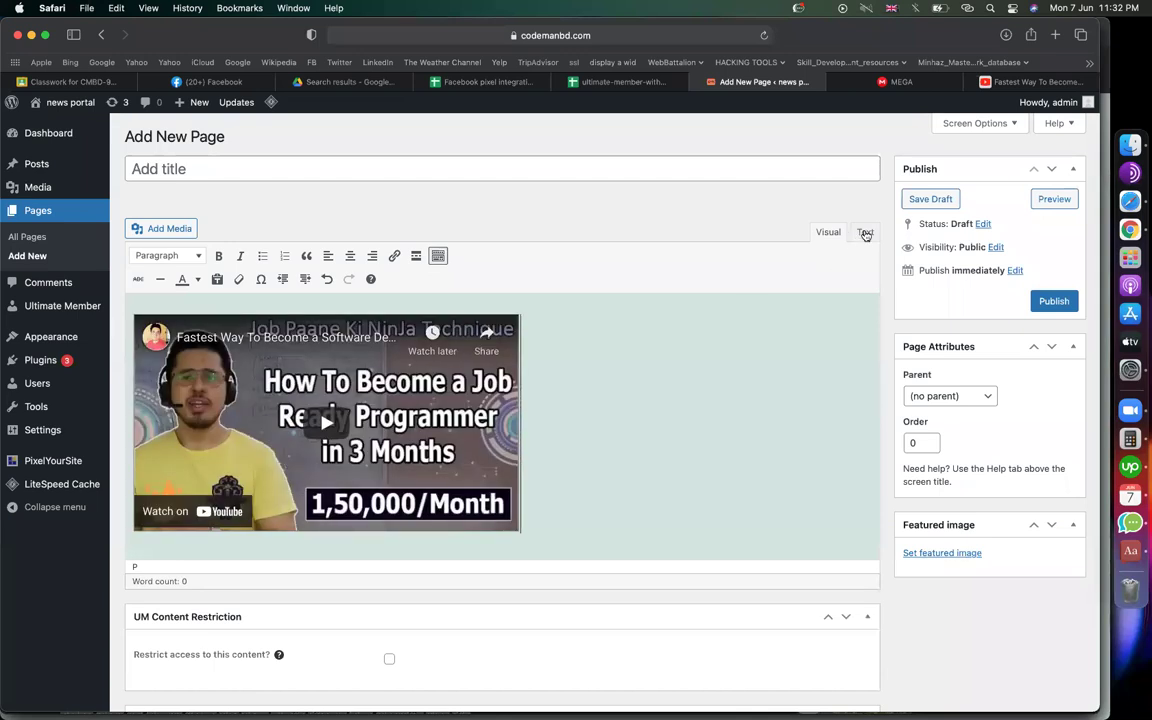
left_click(311, 165)
type("Video")
left_click(1054, 302)
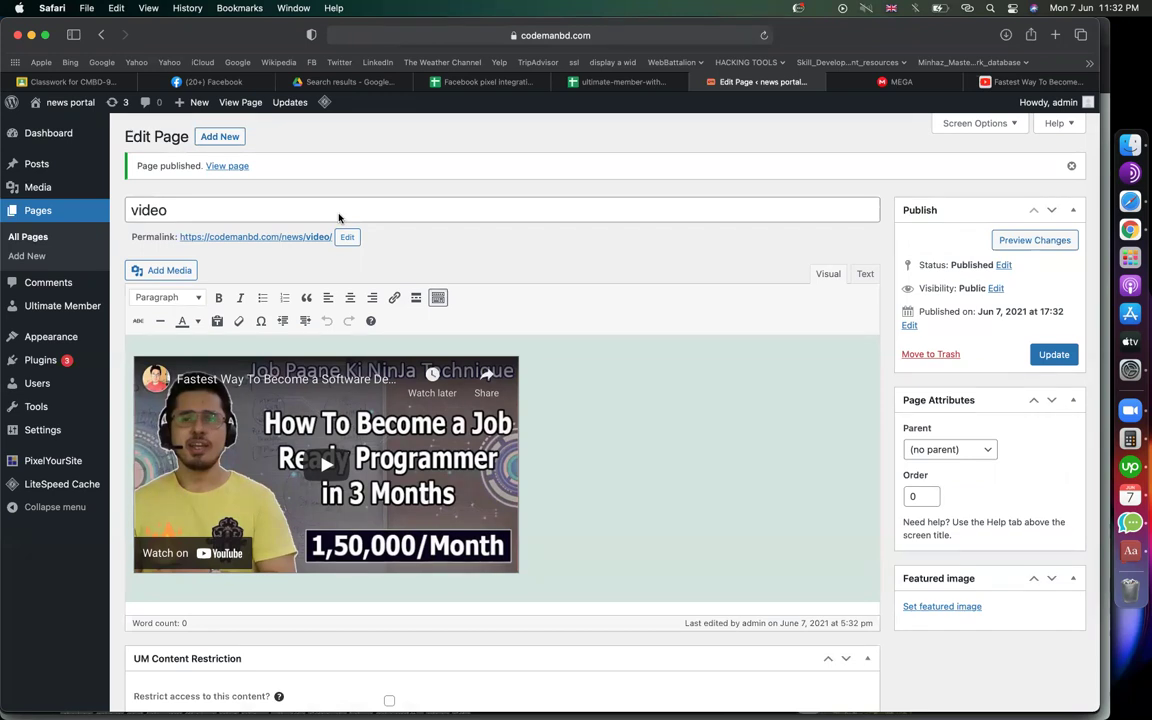
Add the video page to td-demo-header-menu from the Most Recent pages list
mouse_move(55, 337)
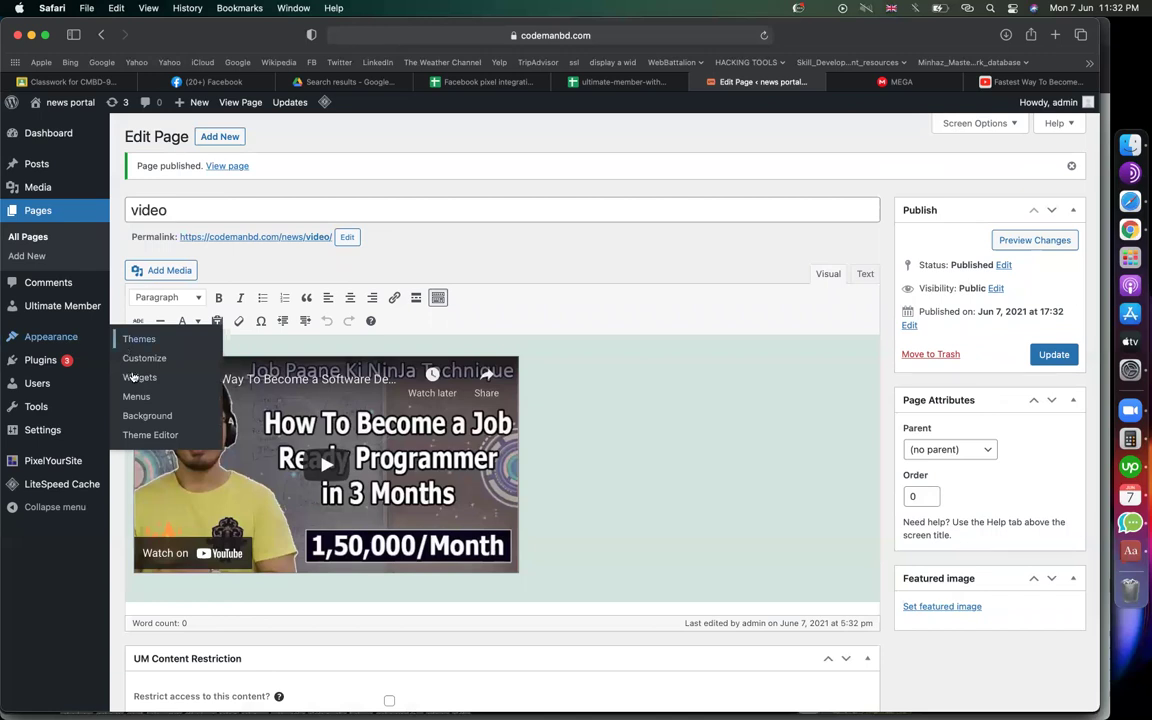
left_click(137, 397)
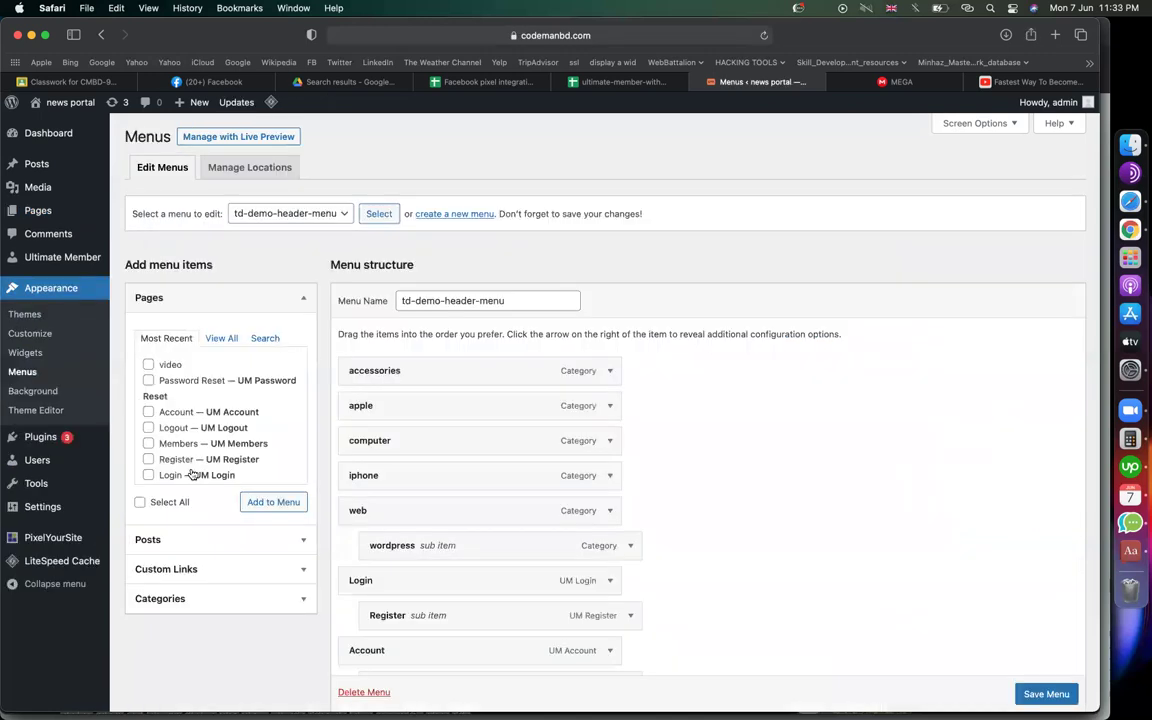
left_click(148, 364)
left_click(251, 502)
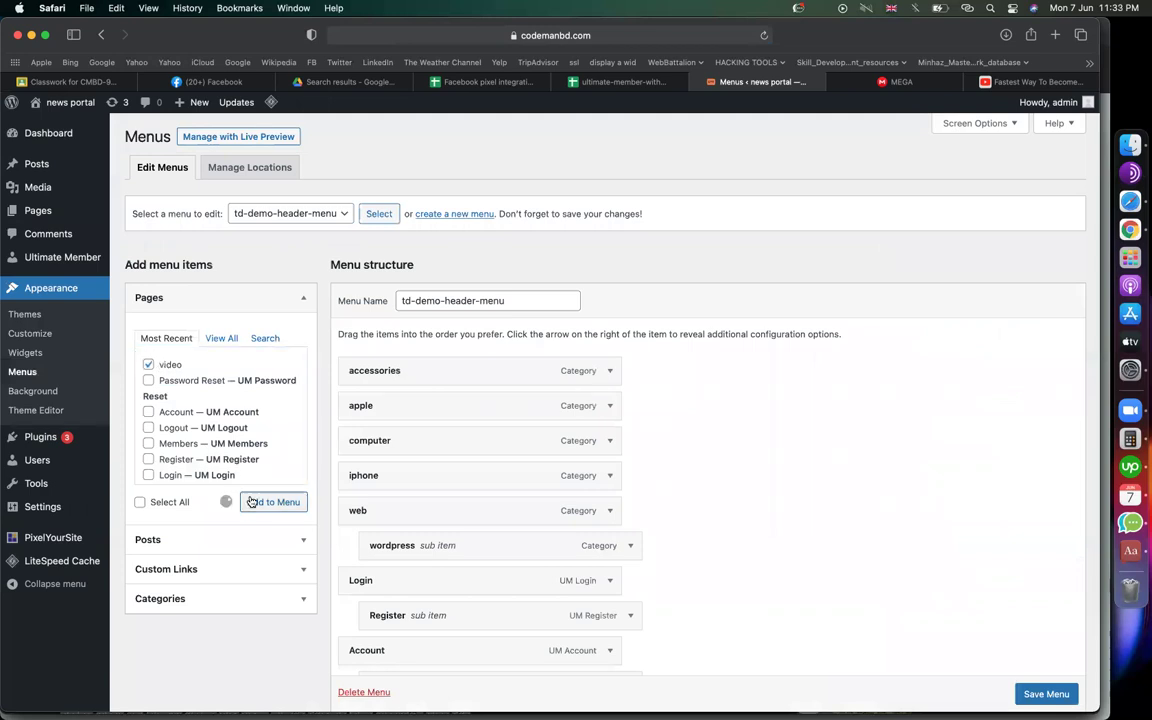
Make the video menu link visible only to Logged In Users and save the menu
scroll(749, 511, "down", 3)
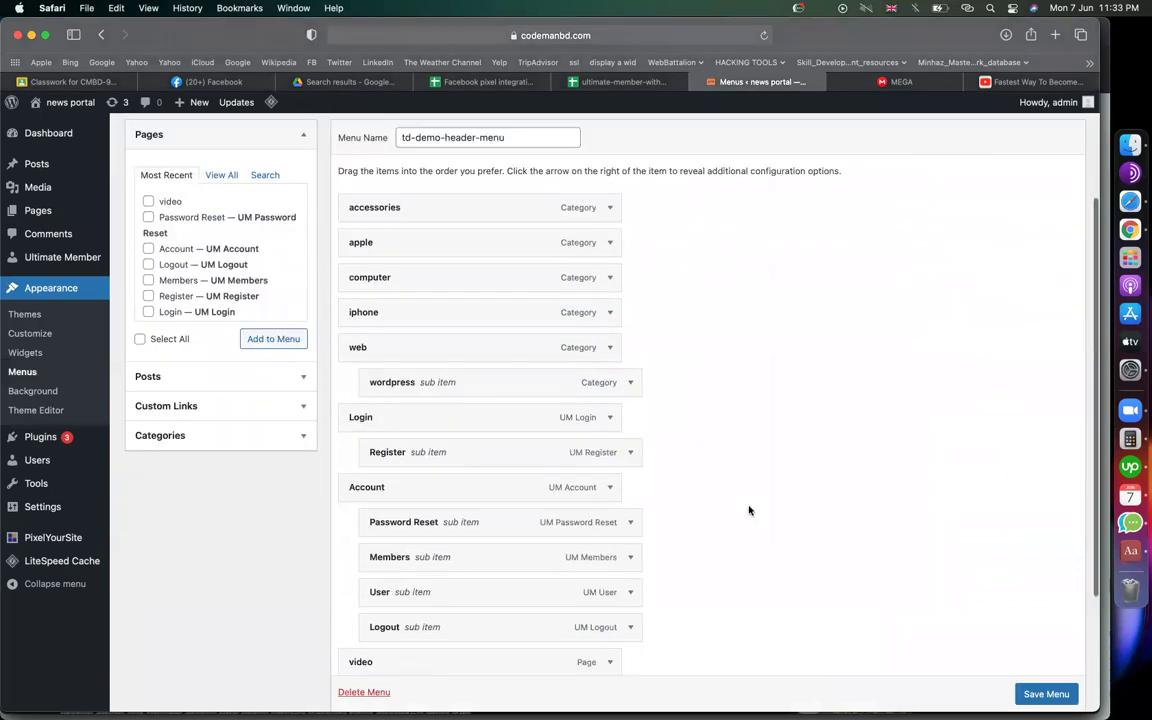
scroll(745, 510, "down", 3)
left_click(609, 485)
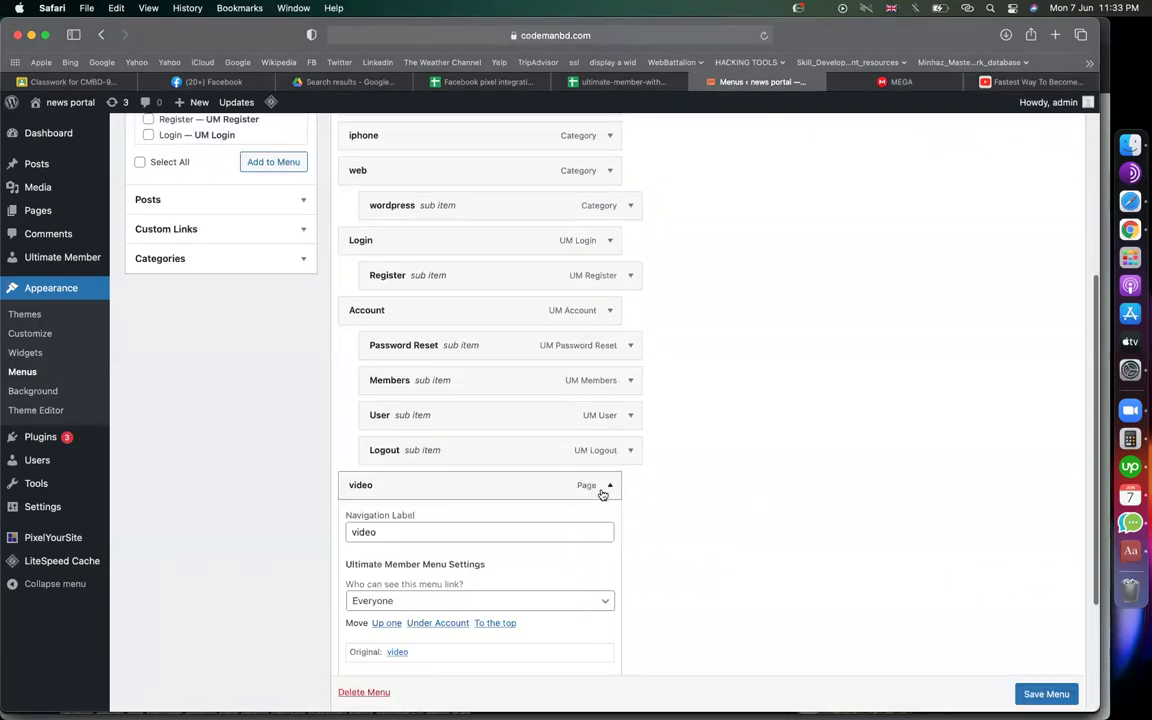
left_click(437, 601)
left_click(380, 629)
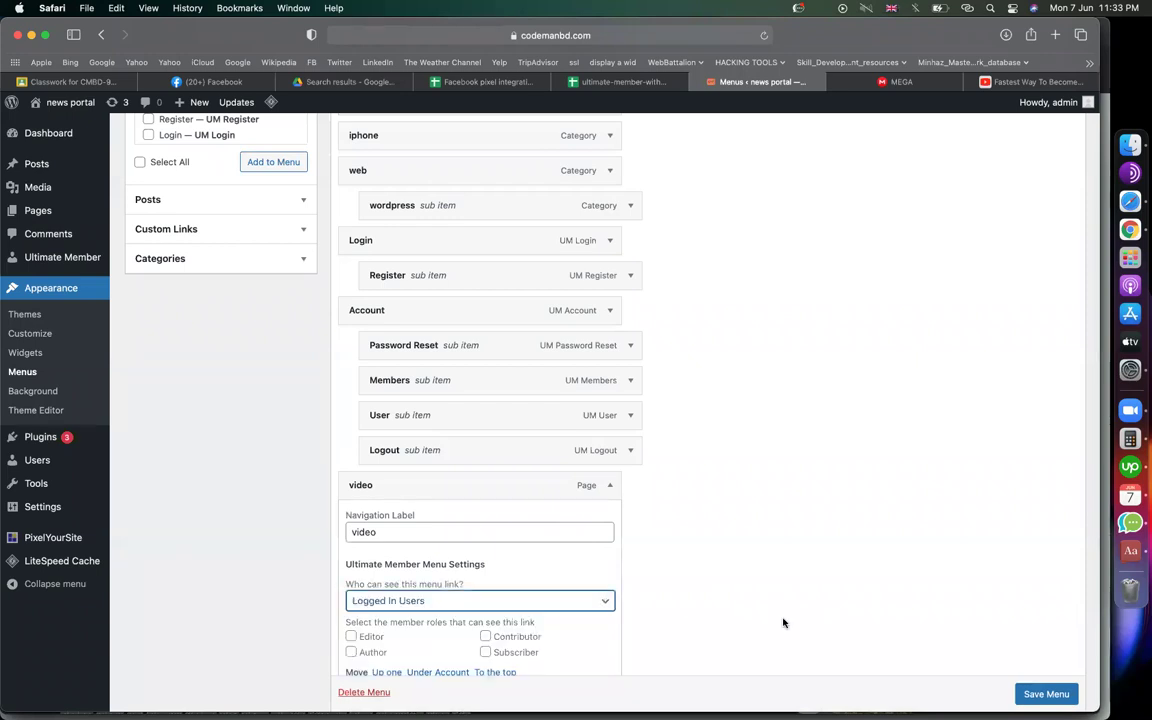
scroll(783, 623, "down", 3)
left_click(1040, 691)
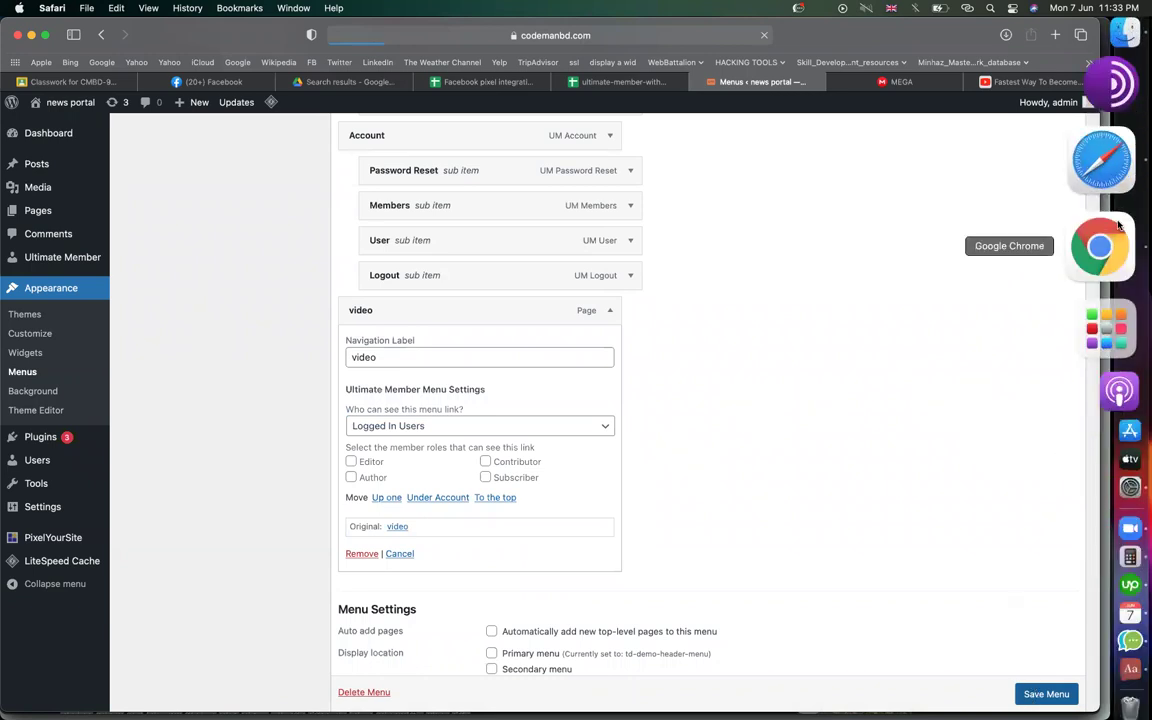
left_click(1095, 250)
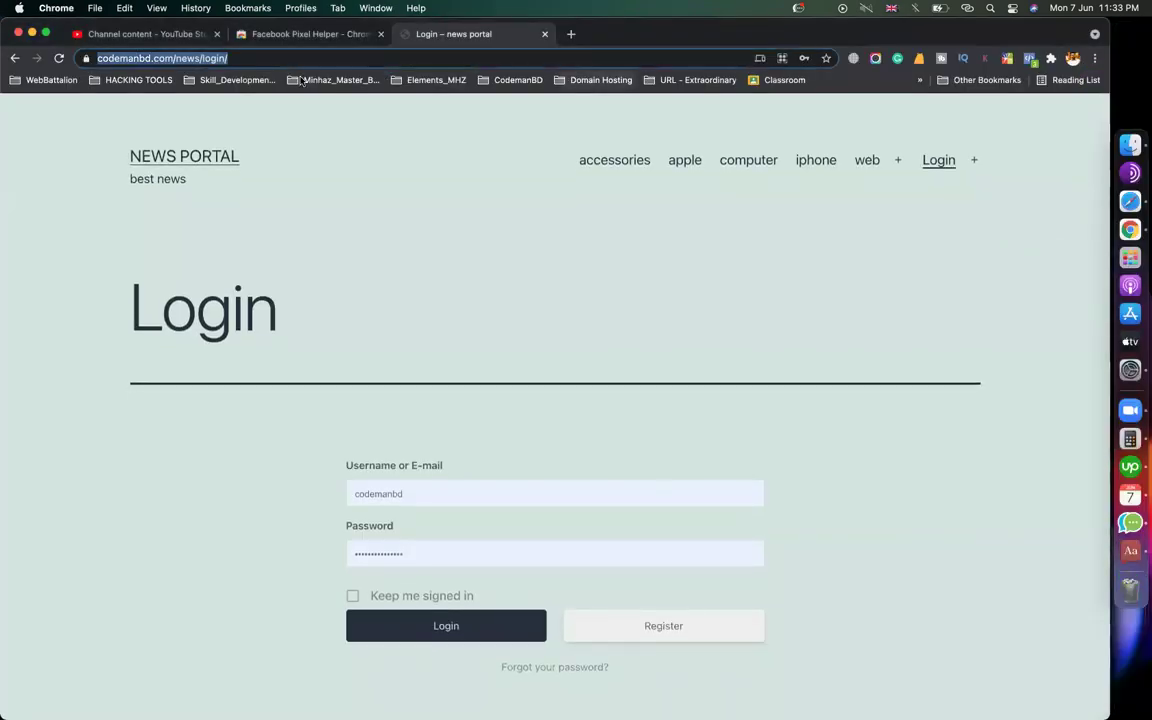
Reload the news portal login page and log in with the member's username
left_click(58, 58)
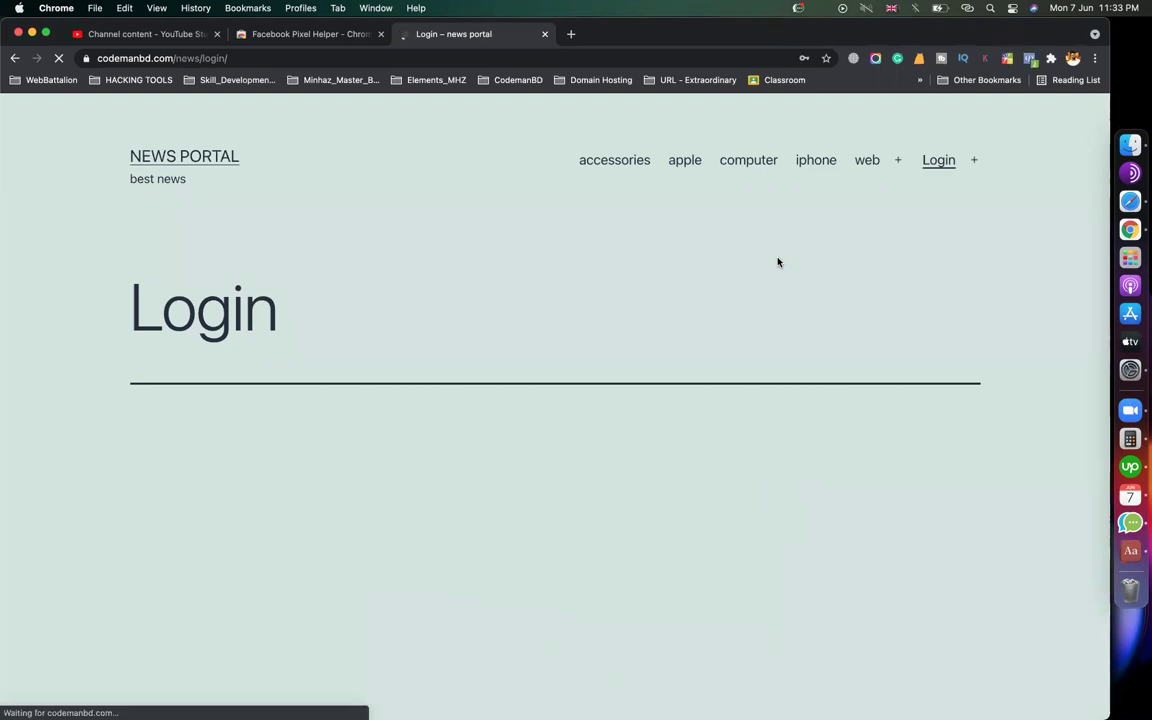
scroll(560, 476, "down", 3)
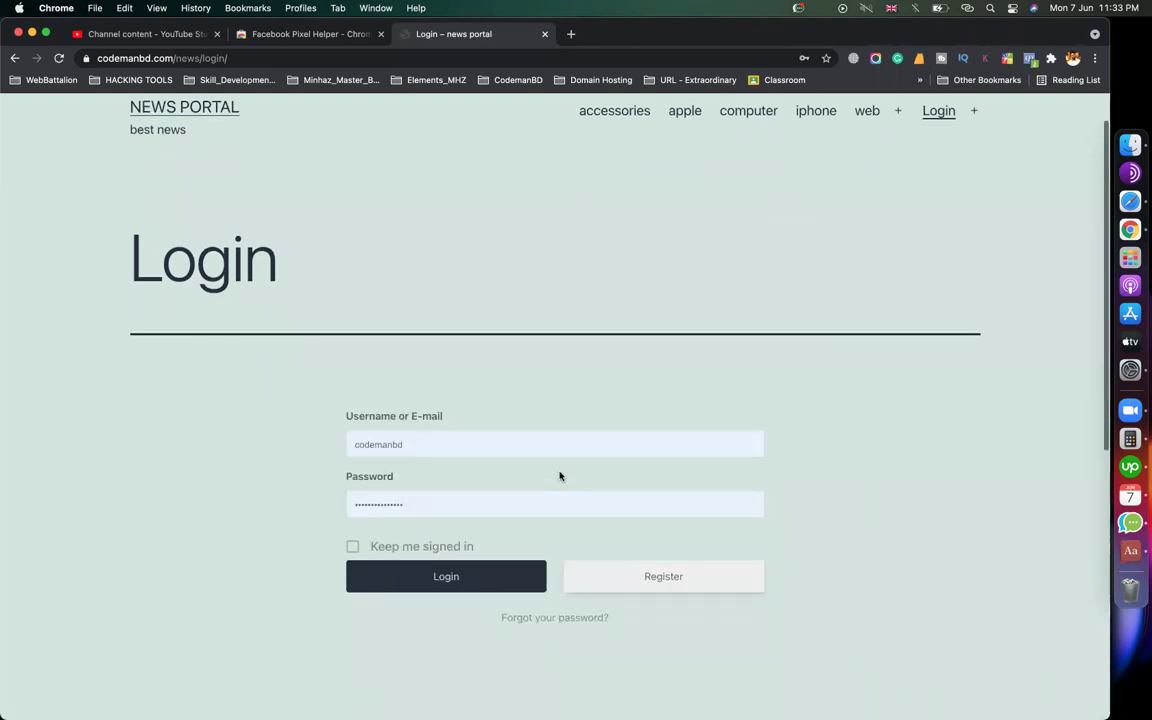
double_click(410, 378)
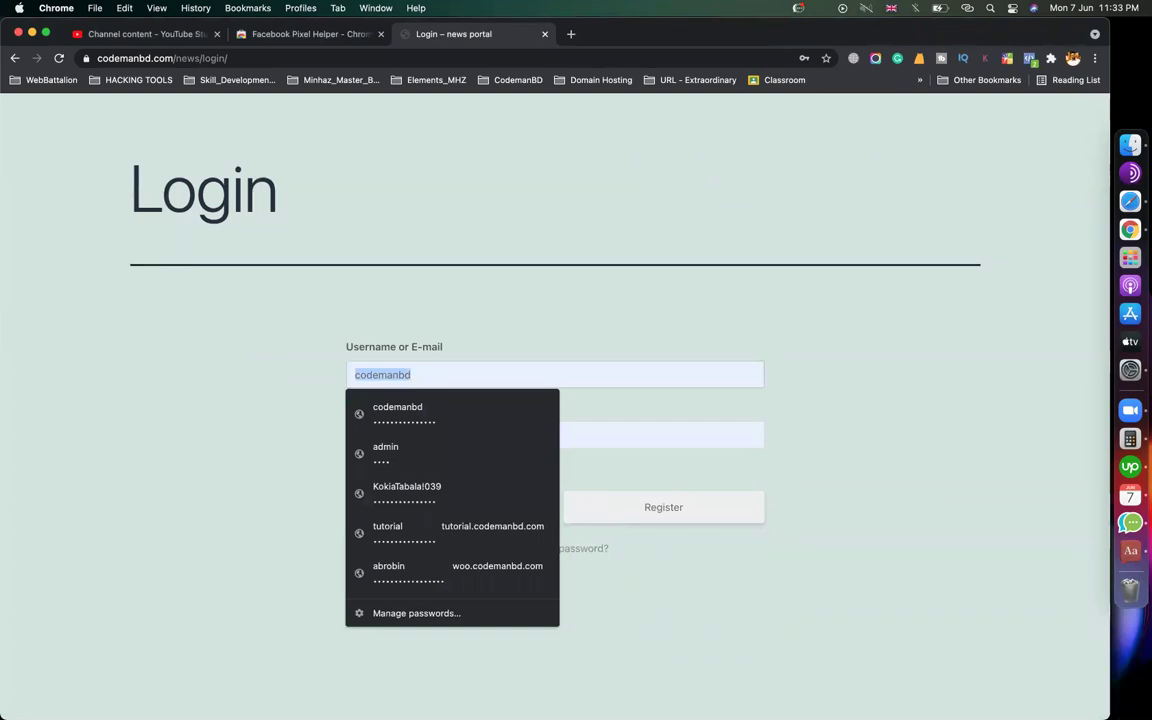
type("minhaz")
key("Return")
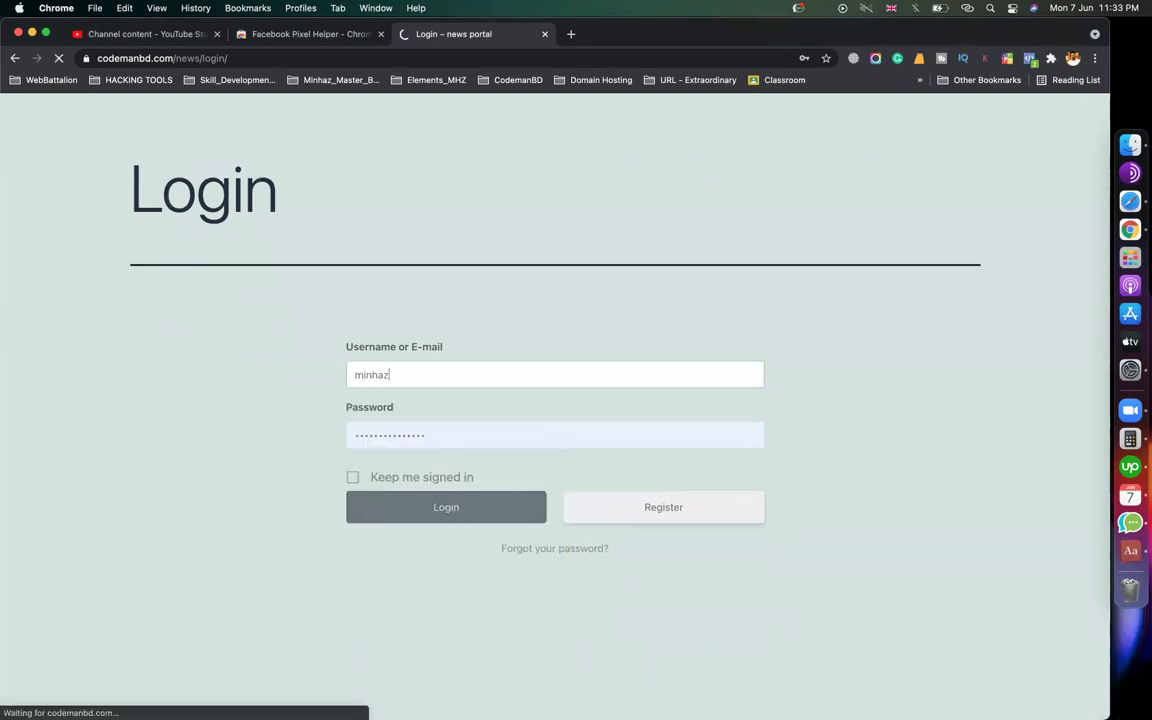
Open the new video page from the site's header menu and check its address
scroll(617, 379, "up", 3)
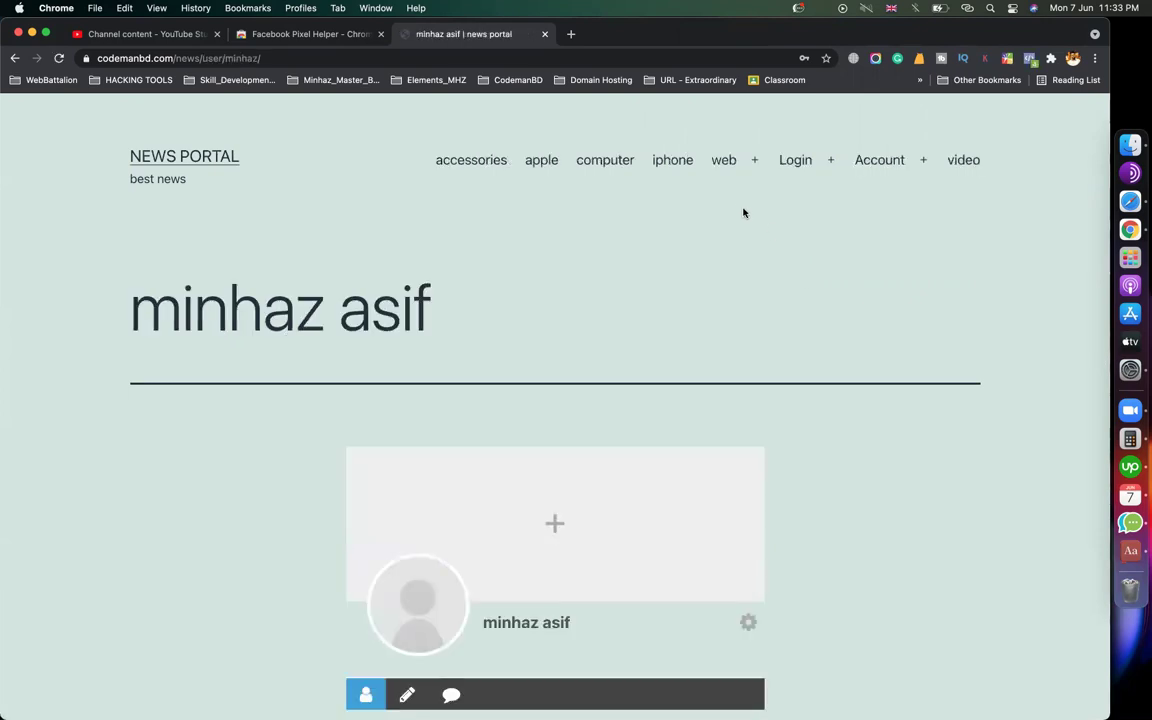
left_click(958, 168)
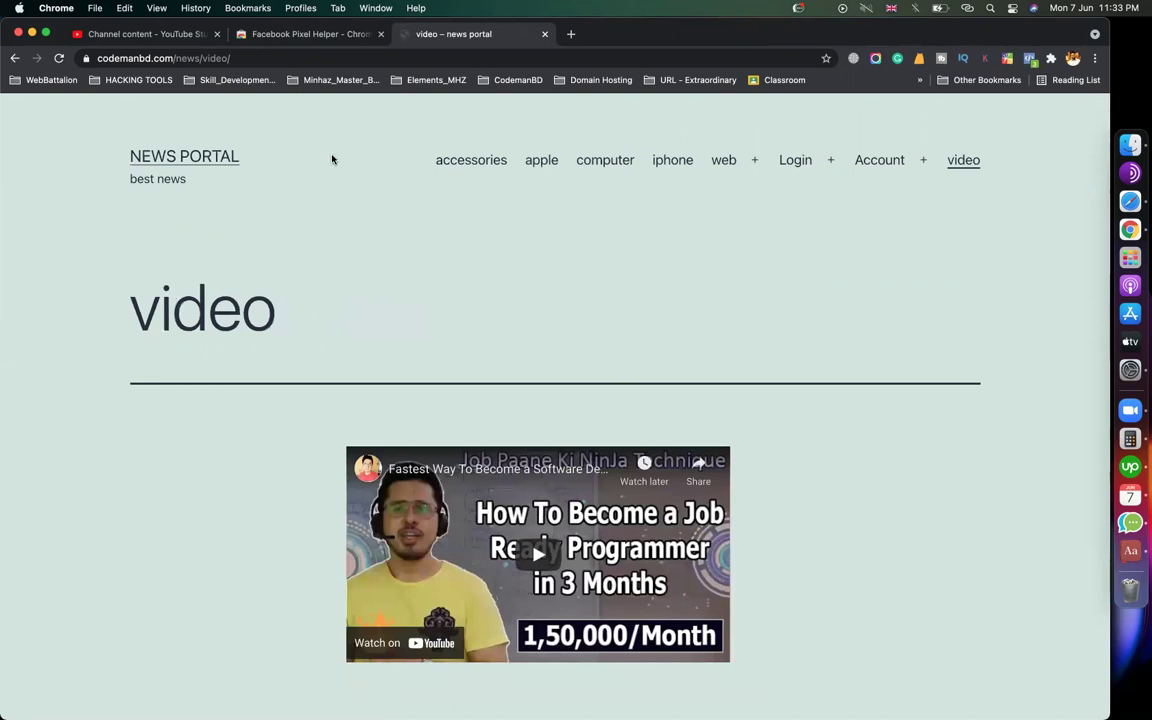
left_click(243, 60)
key("super+c")
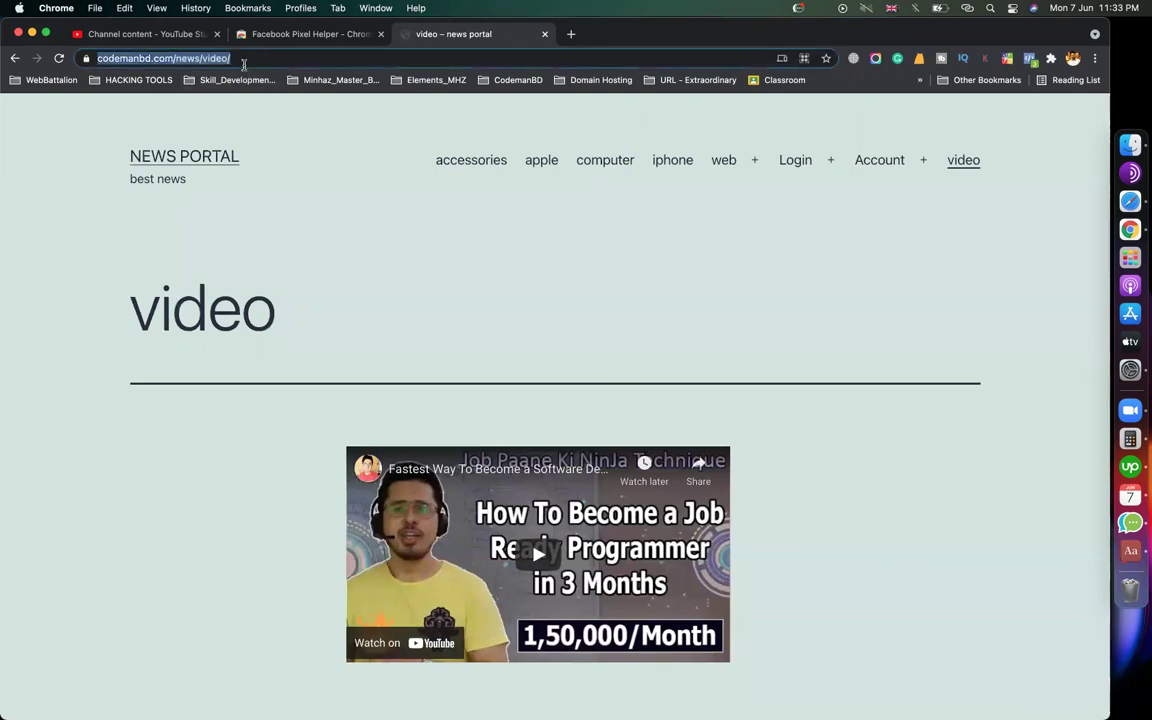
left_click(538, 274)
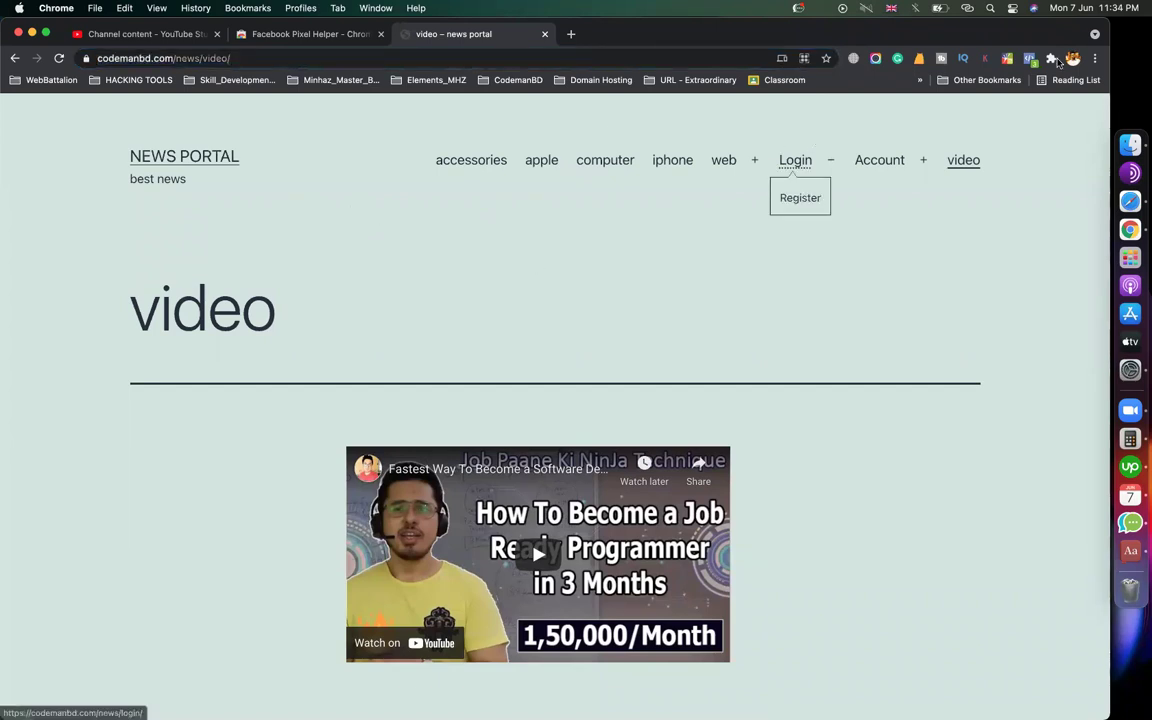
left_click(1094, 60)
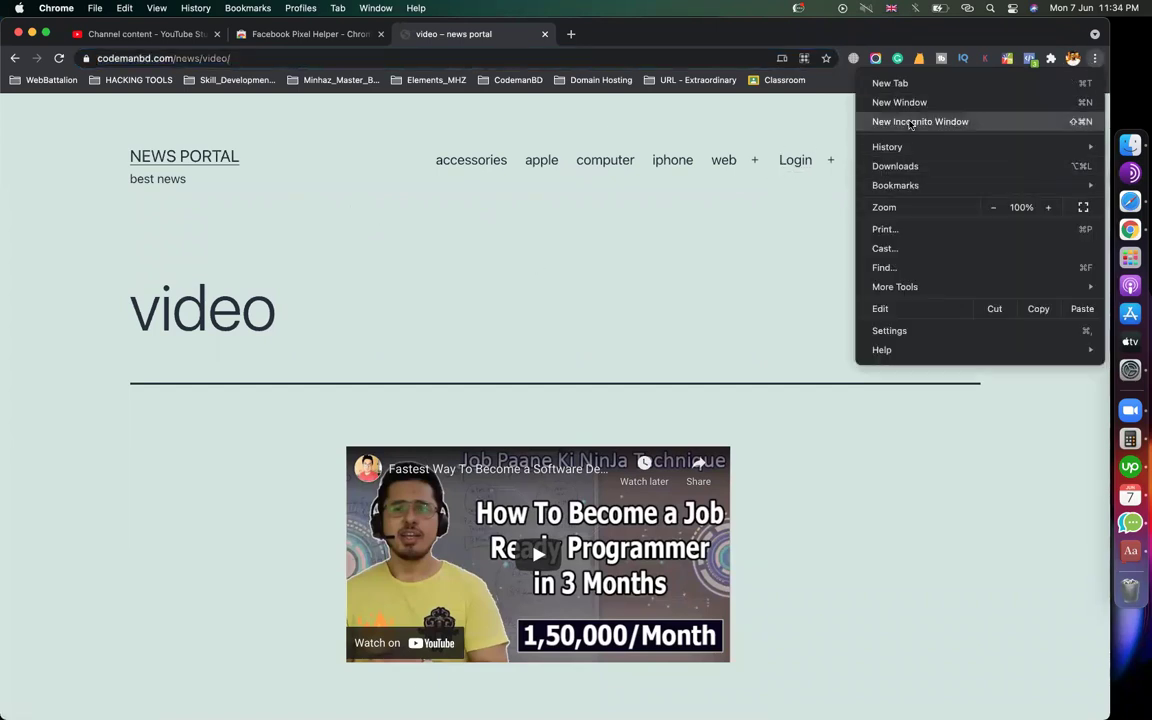
Load the copied video page URL in a new Chrome incognito window, then return to Safari
left_click(910, 122)
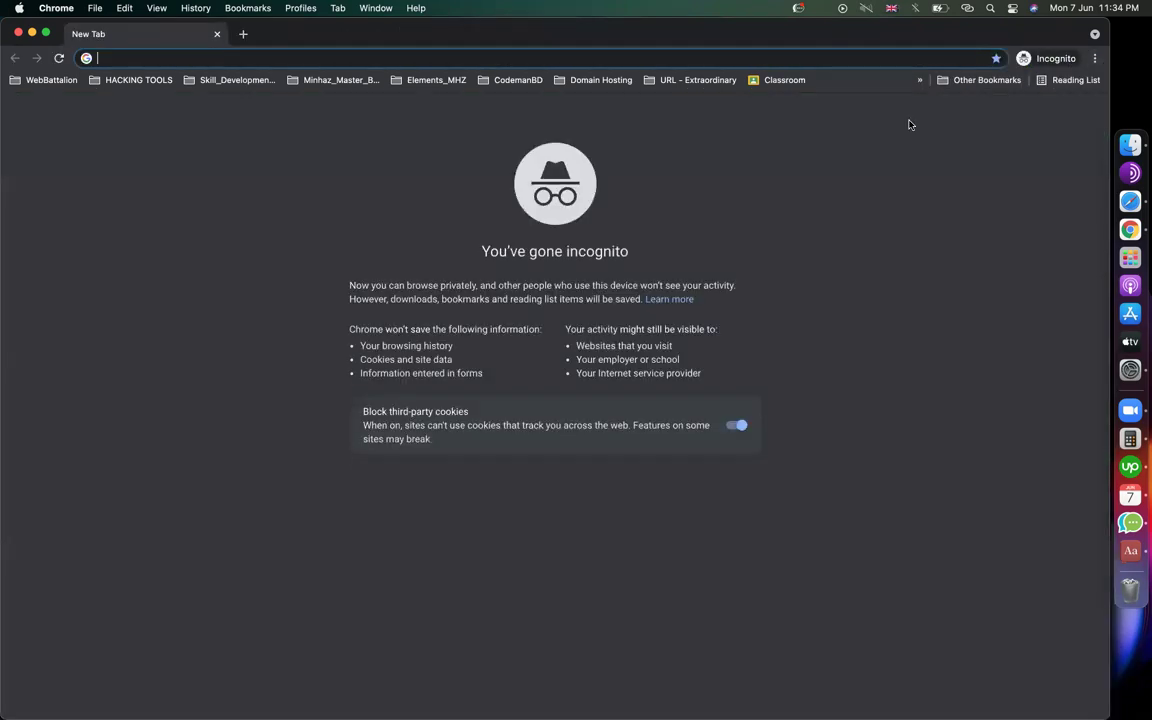
key("super+v")
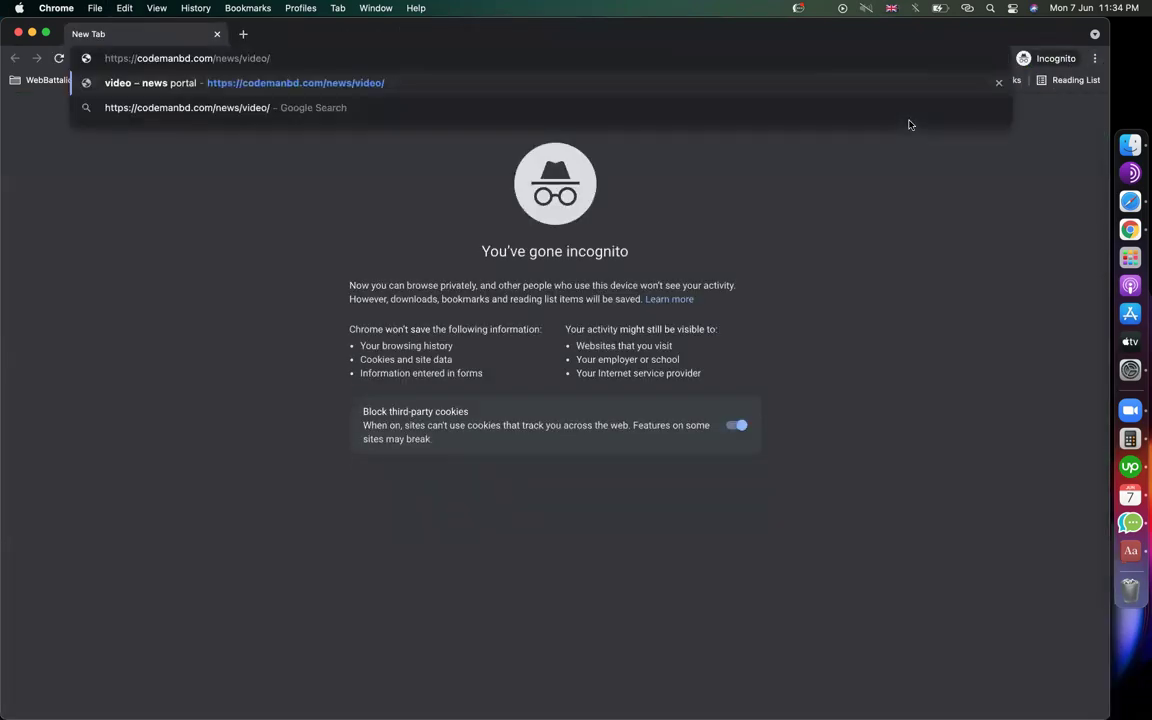
key("Return")
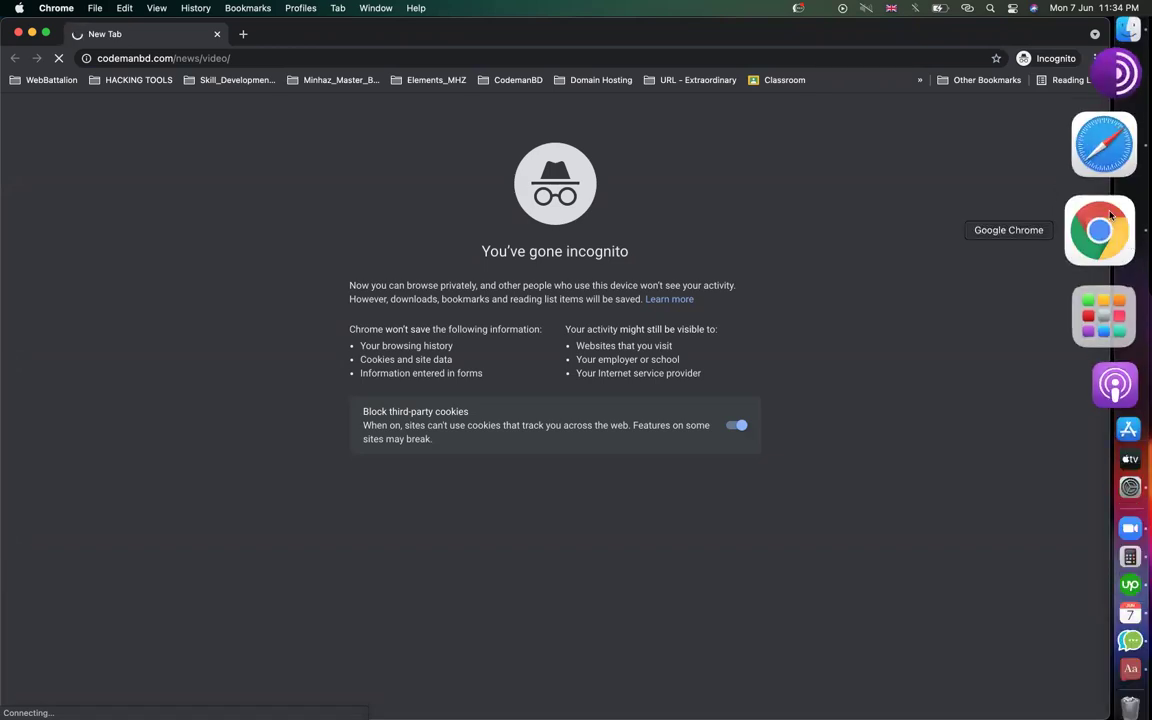
left_click(1101, 182)
Open Ultimate Member Settings from the admin sidebar and scroll through the Access restriction options
scroll(517, 419, "down", 1)
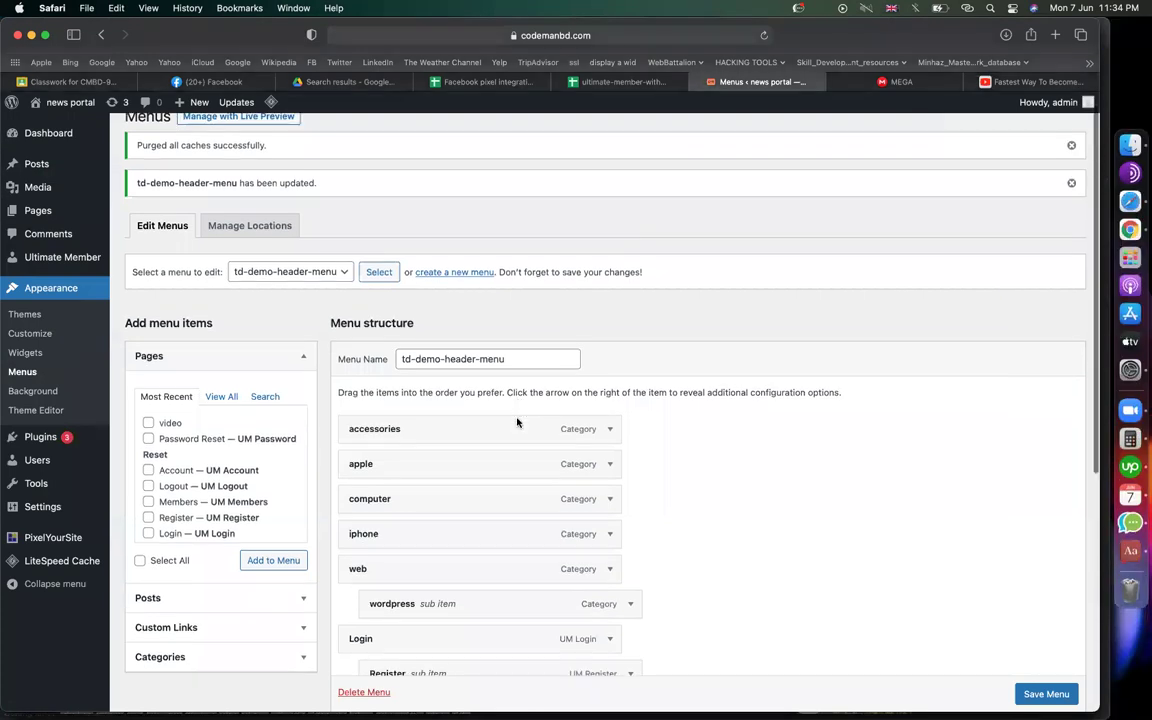
left_click(40, 252)
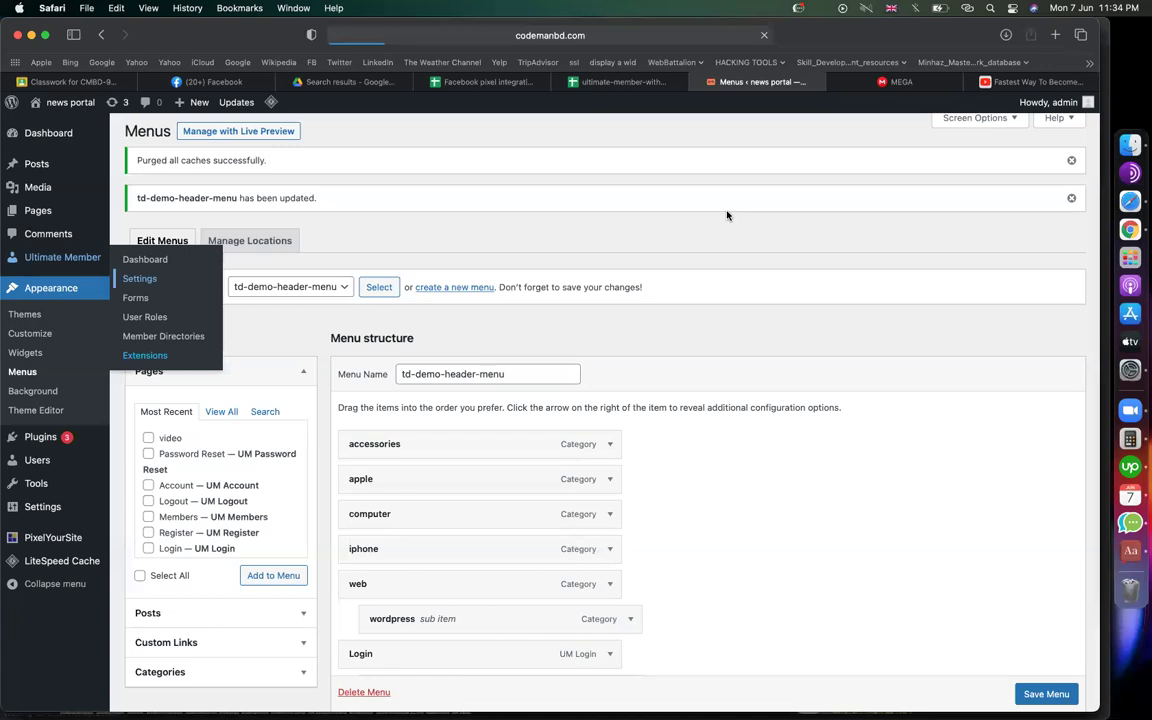
scroll(442, 527, "down", 3)
scroll(435, 480, "down", 6)
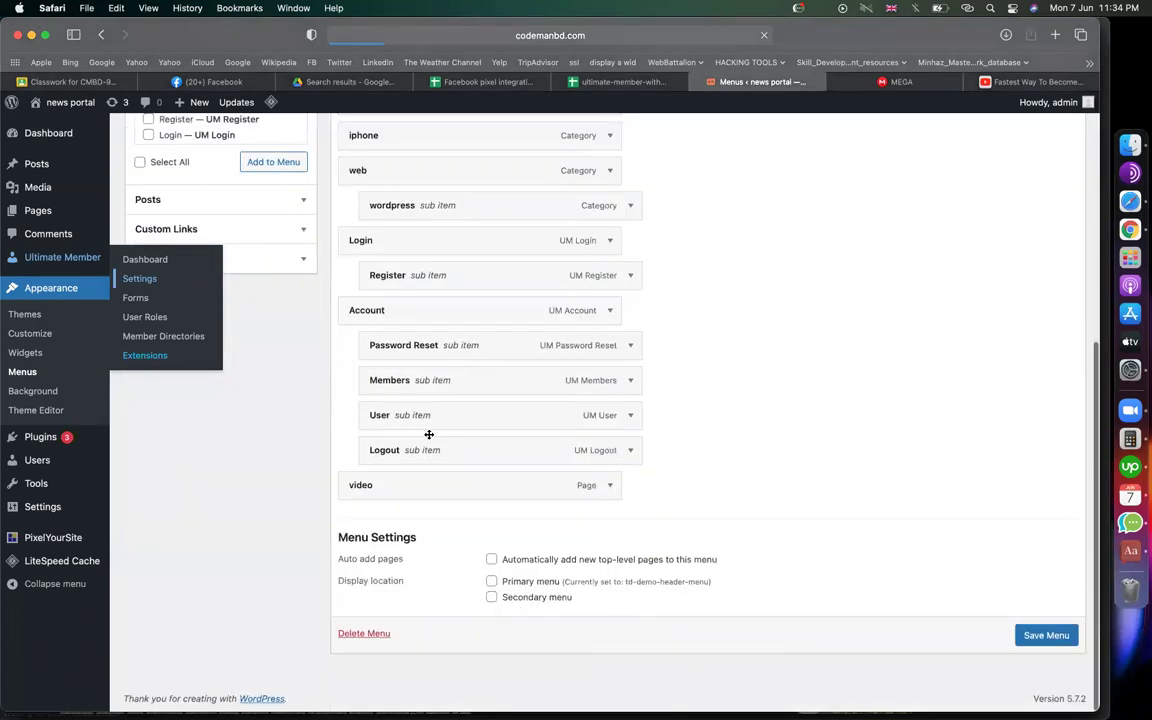
scroll(429, 434, "down", 1)
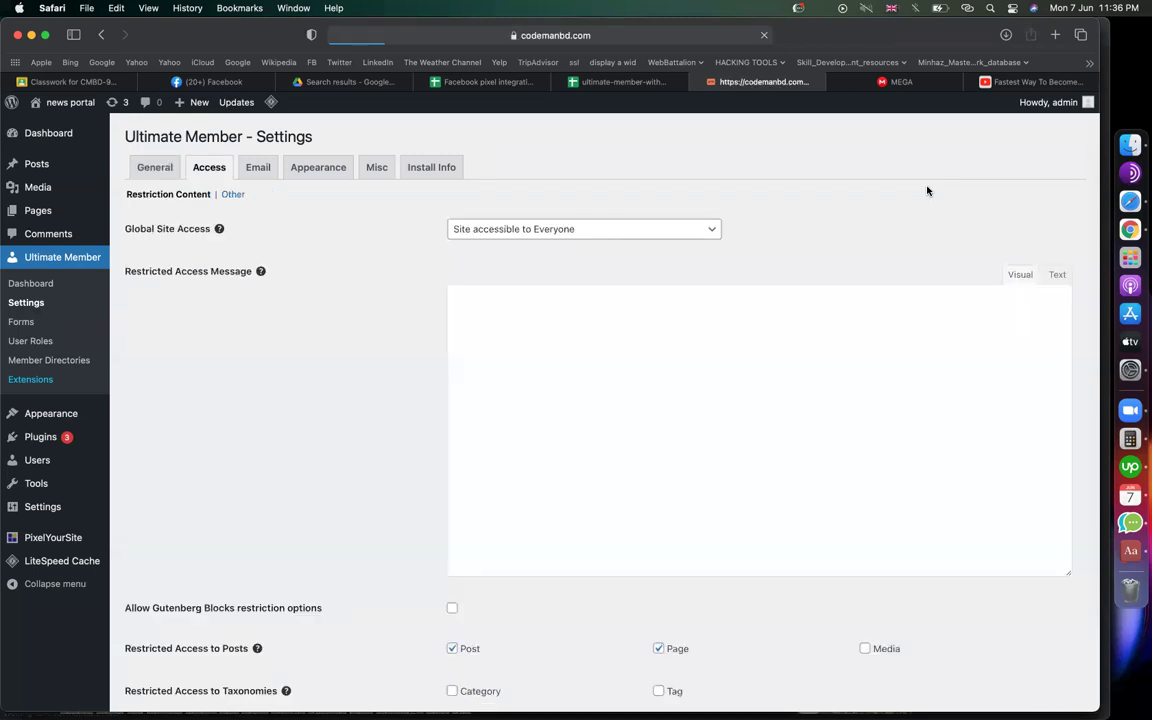
left_click(488, 234)
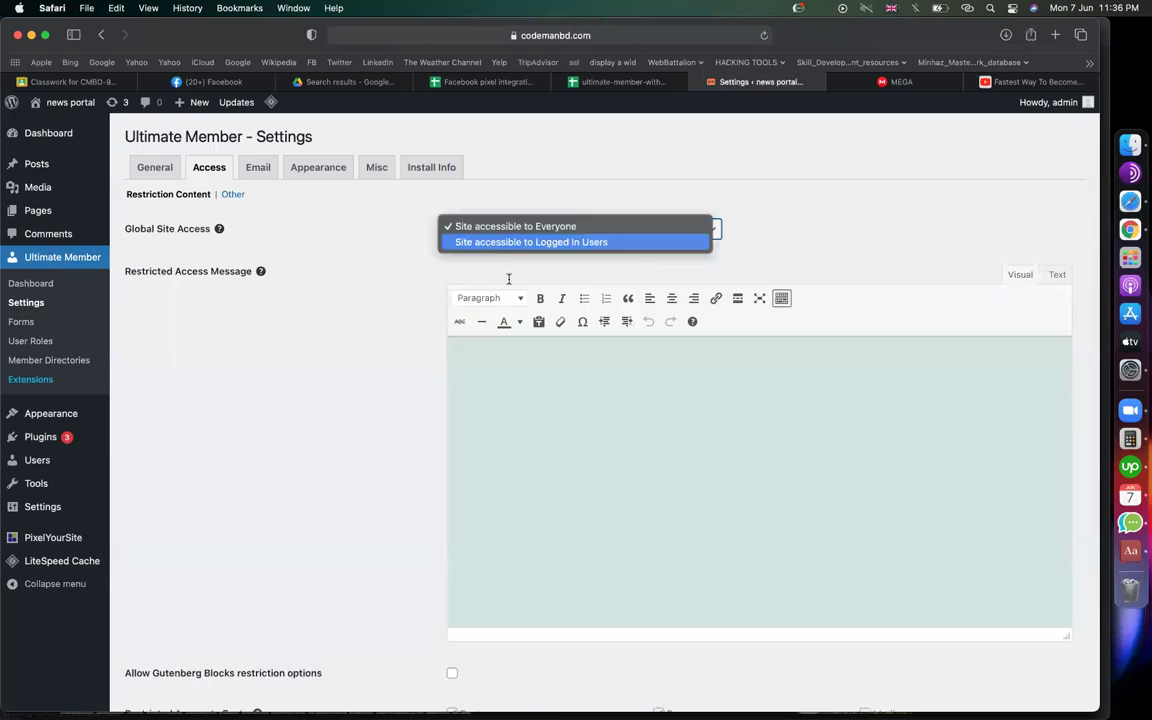
key("Return")
left_click(505, 316)
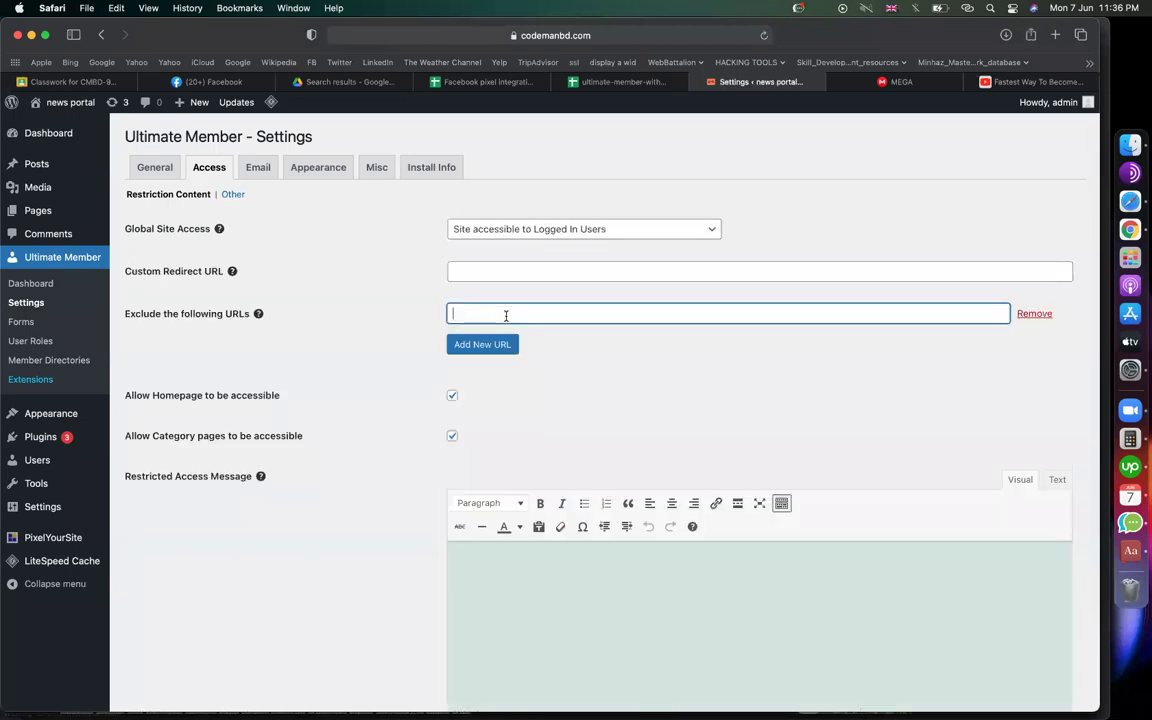
key("super+v")
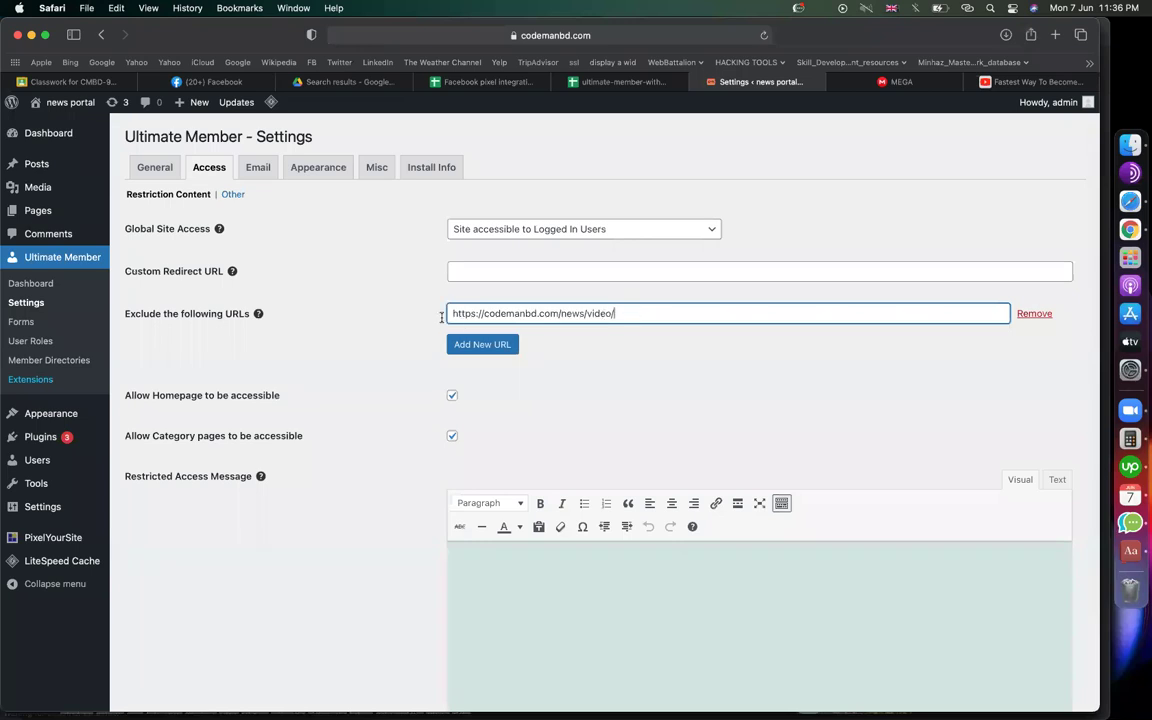
key("super+a")
key("super+c")
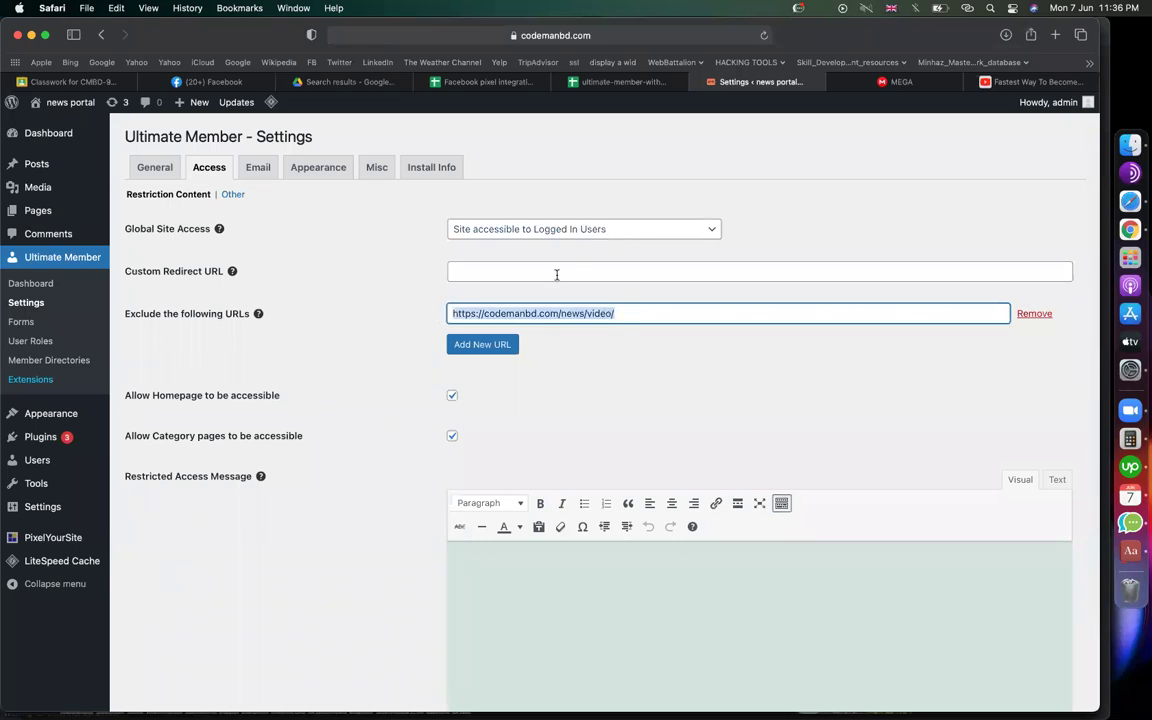
Set the Custom Redirect URL to the site's /news/login page and check both URL fields
left_click(557, 275)
key("super+v")
key("BackSpace")
key("BackSpace")
key("BackSpace")
key("BackSpace")
key("BackSpace")
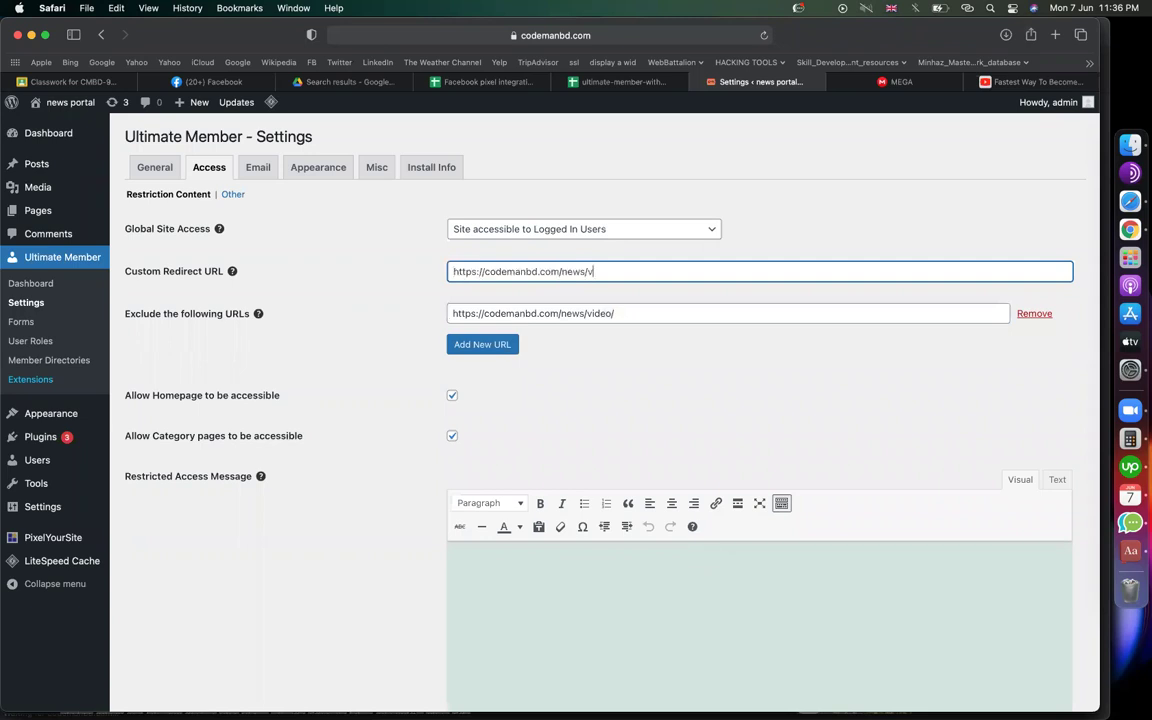
key("BackSpace")
type("login")
key("super+a")
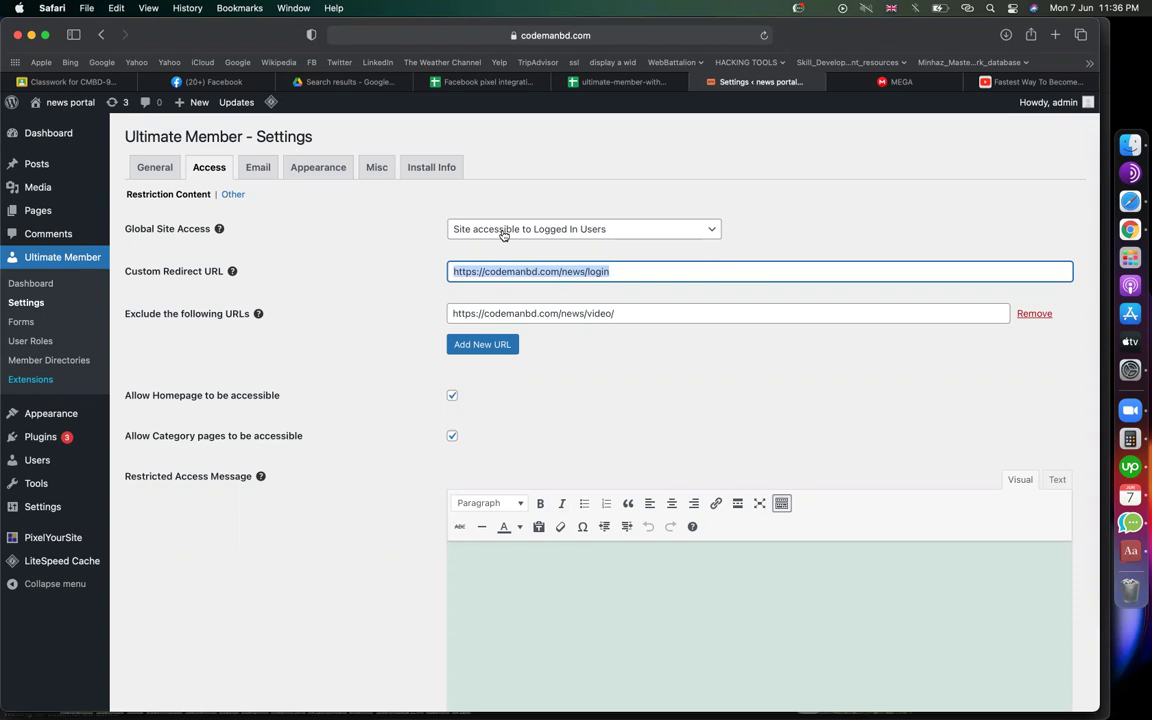
left_click(566, 271)
left_click_drag(612, 271, 412, 269)
left_click_drag(638, 314, 448, 316)
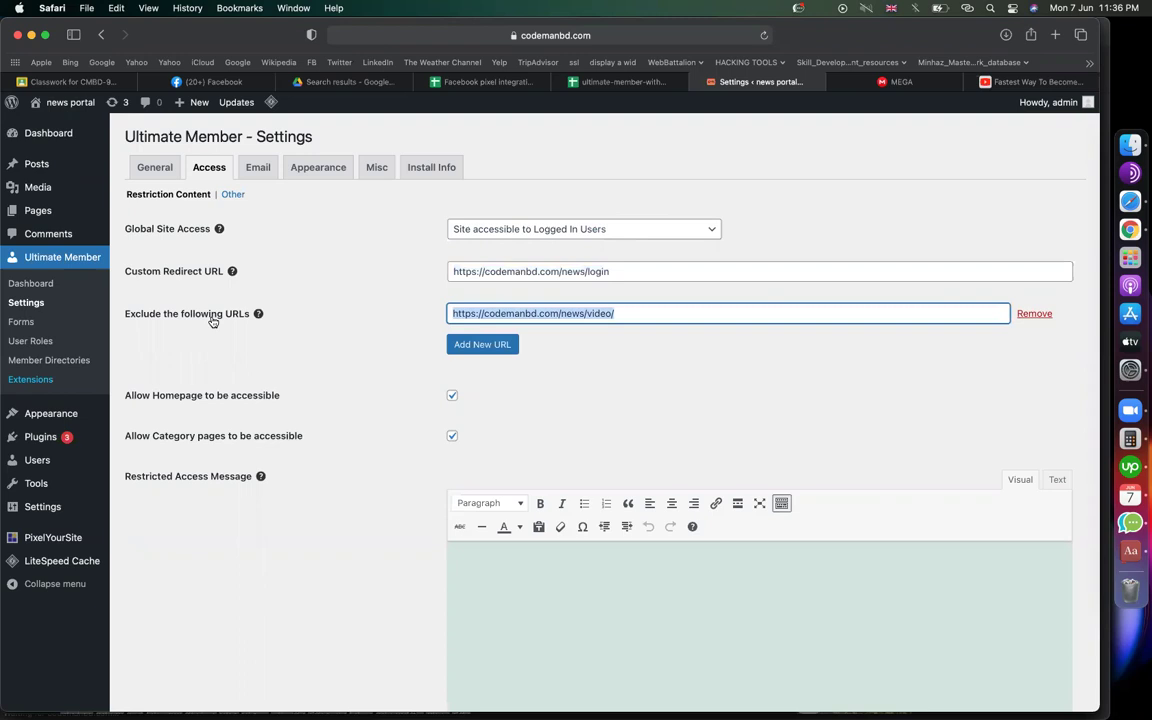
left_click(620, 311)
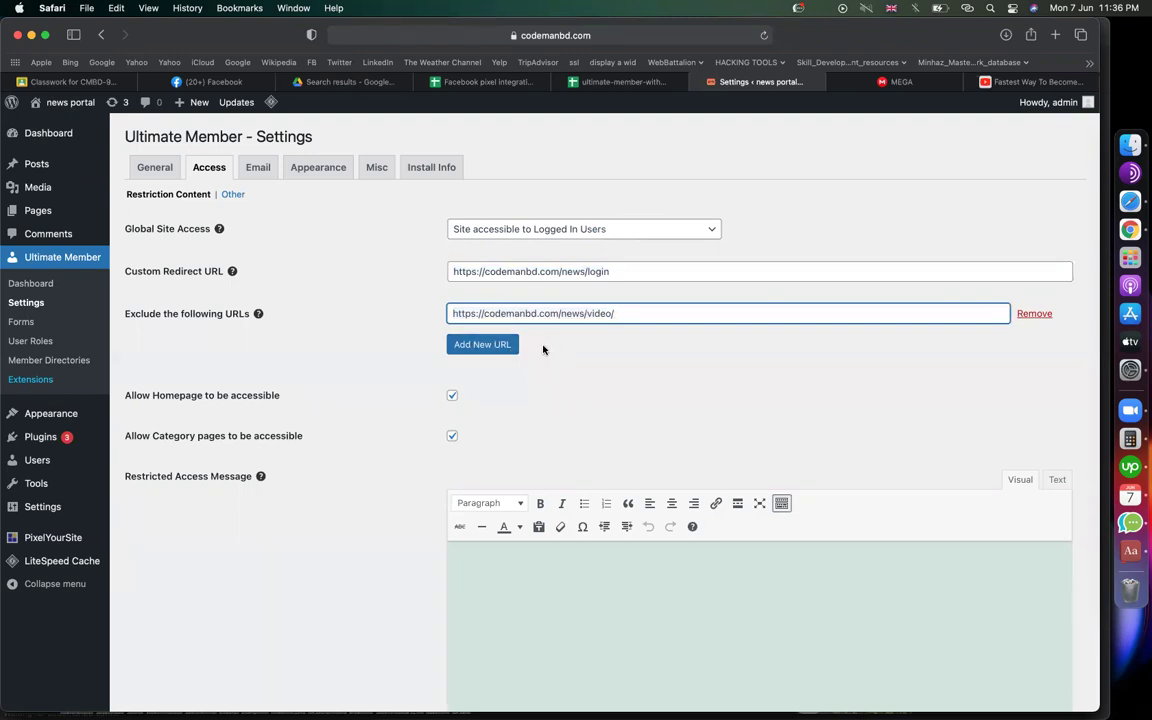